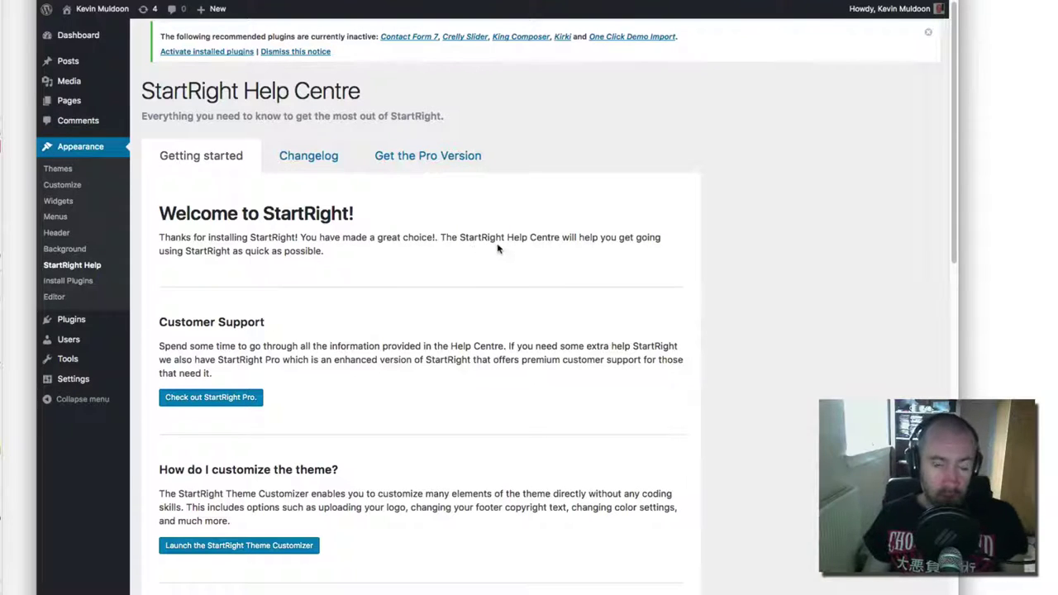
Look through the StartRight Help Centre's support, customization, documentation and changelog information
{"action": "scroll", "coordinate": [501, 248], "scroll_direction": "down", "scroll_amount": 9}
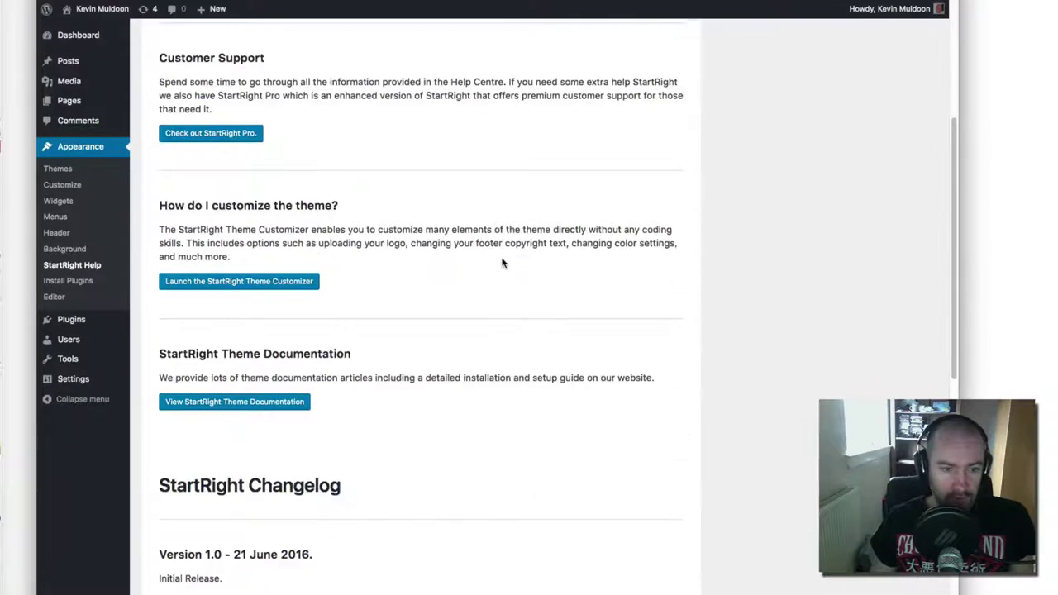
{"action": "scroll", "coordinate": [459, 325], "scroll_direction": "up", "scroll_amount": 9}
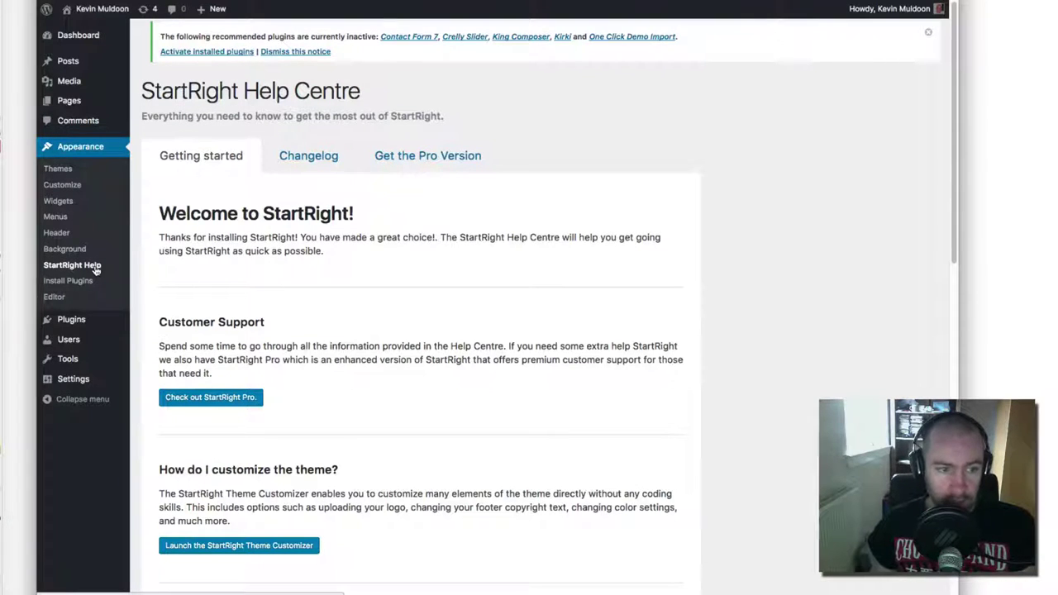
{"action": "scroll", "coordinate": [424, 345], "scroll_direction": "down", "scroll_amount": 2}
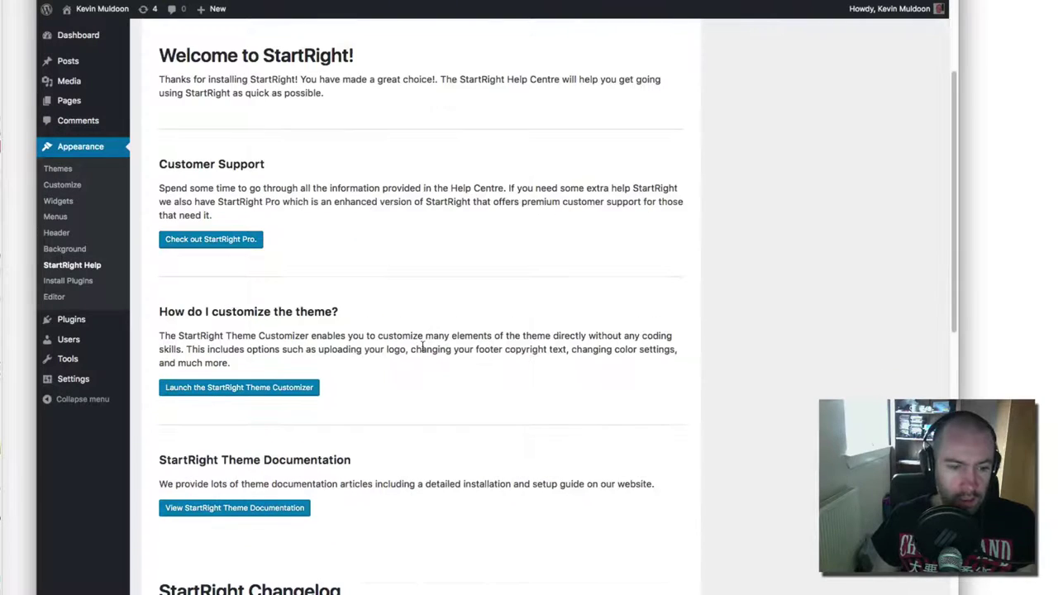
{"action": "scroll", "coordinate": [319, 413], "scroll_direction": "down", "scroll_amount": 3}
{"action": "scroll", "coordinate": [319, 413], "scroll_direction": "up", "scroll_amount": 5}
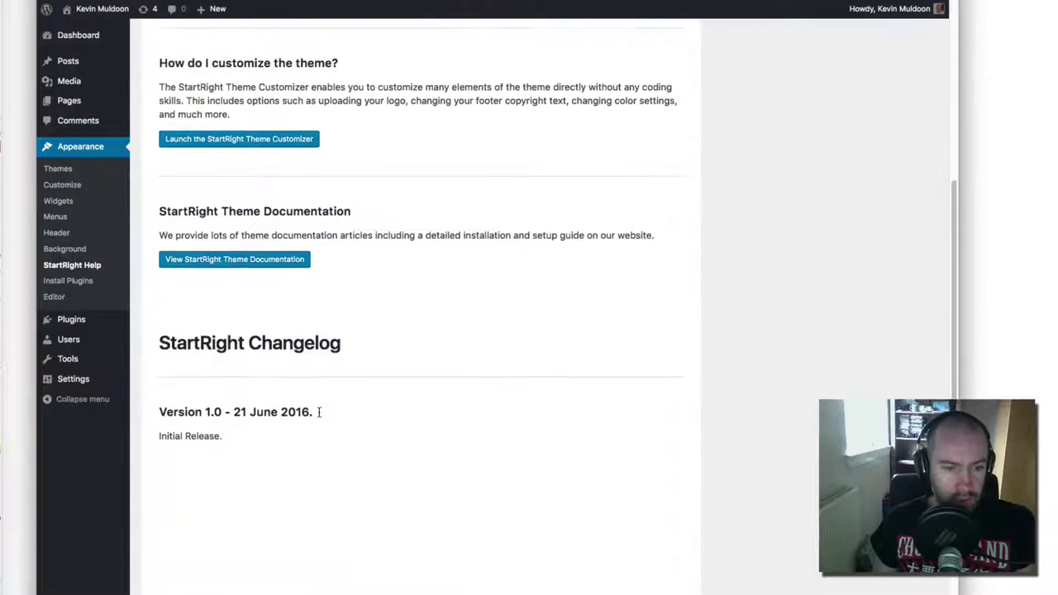
{"action": "scroll", "coordinate": [302, 435], "scroll_direction": "down", "scroll_amount": 5}
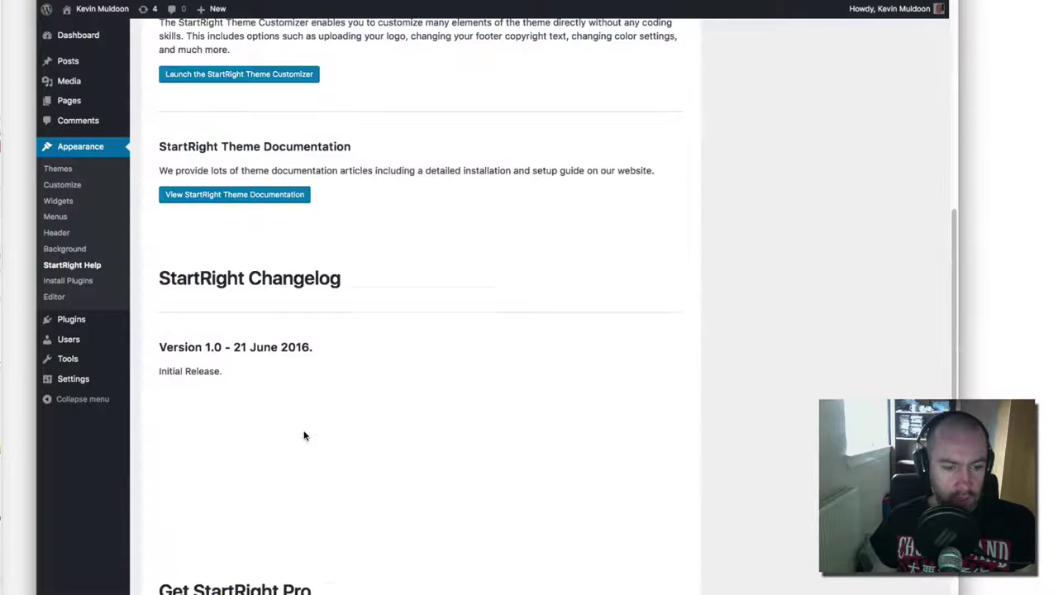
{"action": "scroll", "coordinate": [303, 432], "scroll_direction": "up", "scroll_amount": 3}
Open the StartRight theme documentation in a new tab and look over the StartRight and StartRight Pro guides
{"action": "right_click", "coordinate": [270, 441]}
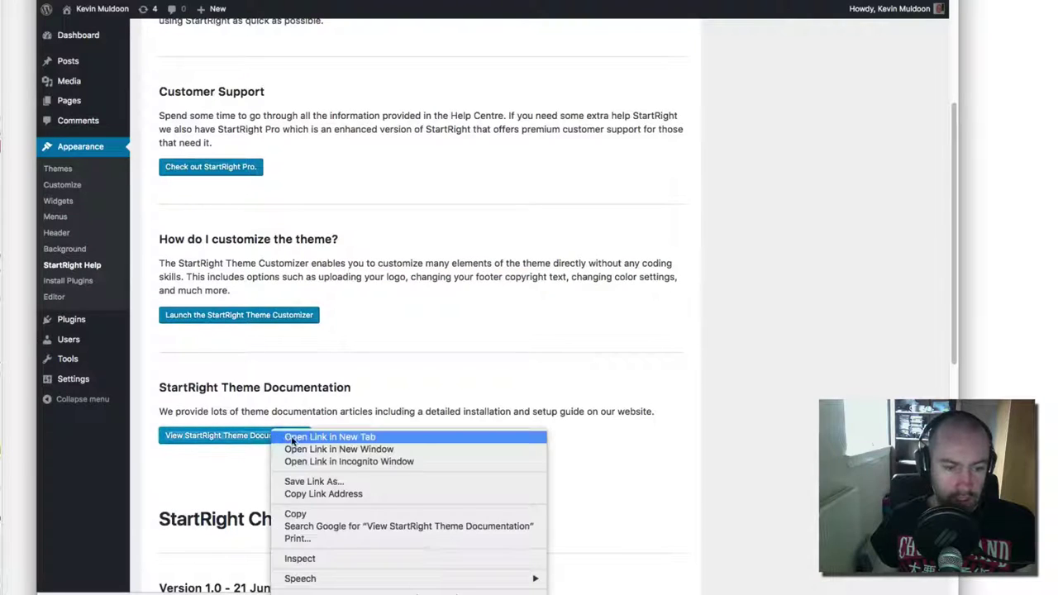
{"action": "left_click", "coordinate": [295, 436]}
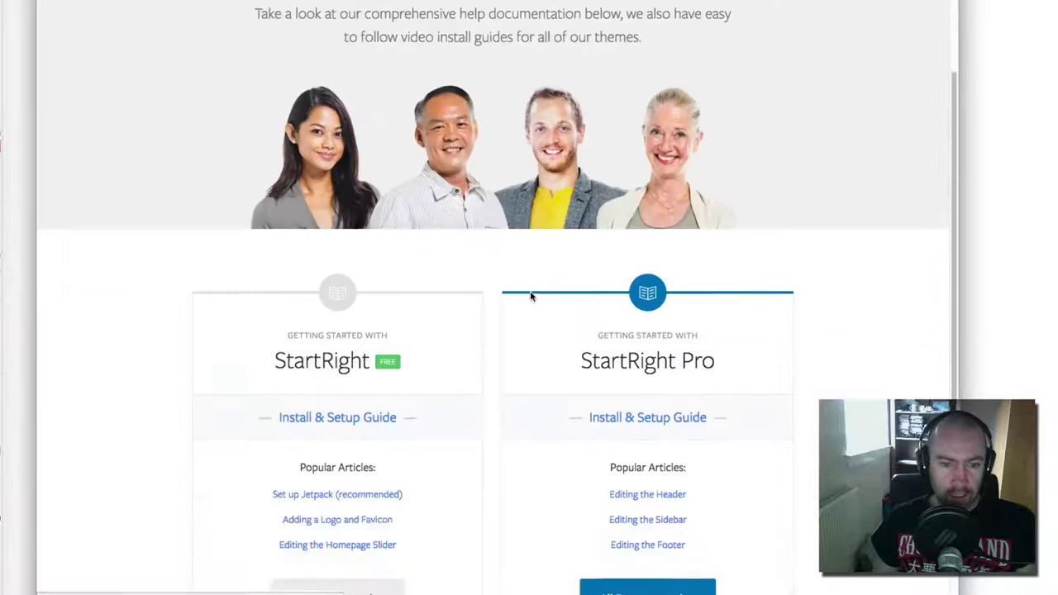
{"action": "scroll", "coordinate": [438, 322], "scroll_direction": "down", "scroll_amount": 2}
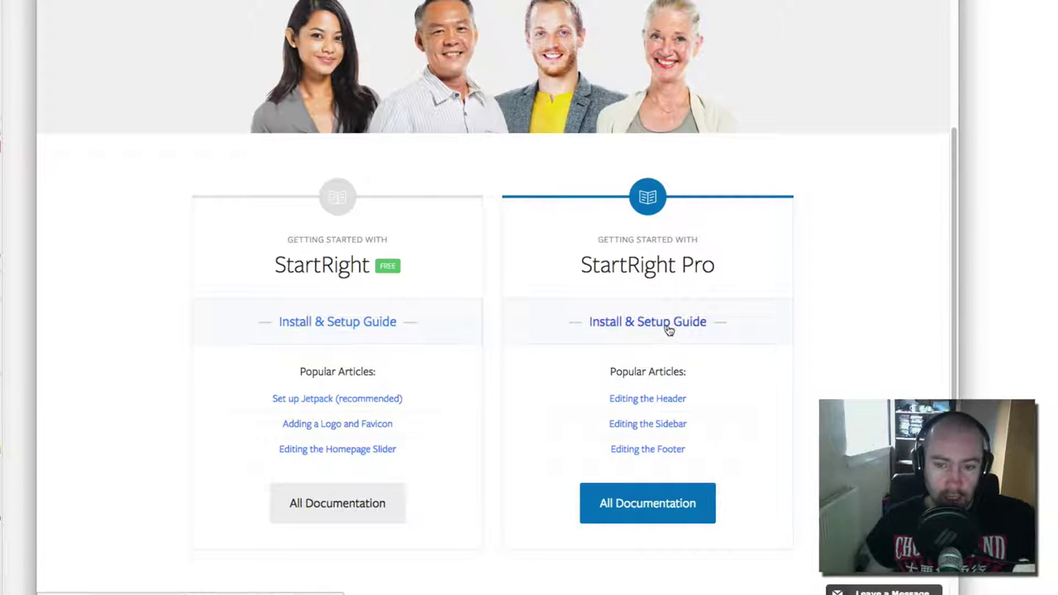
{"action": "scroll", "coordinate": [569, 369], "scroll_direction": "down", "scroll_amount": 3}
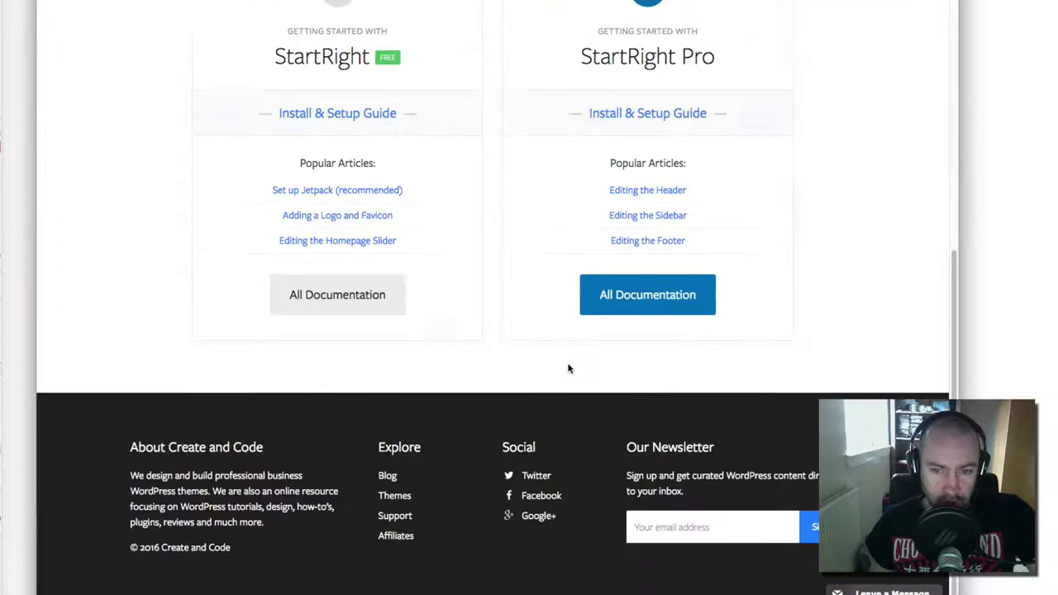
{"action": "scroll", "coordinate": [568, 369], "scroll_direction": "up", "scroll_amount": 5}
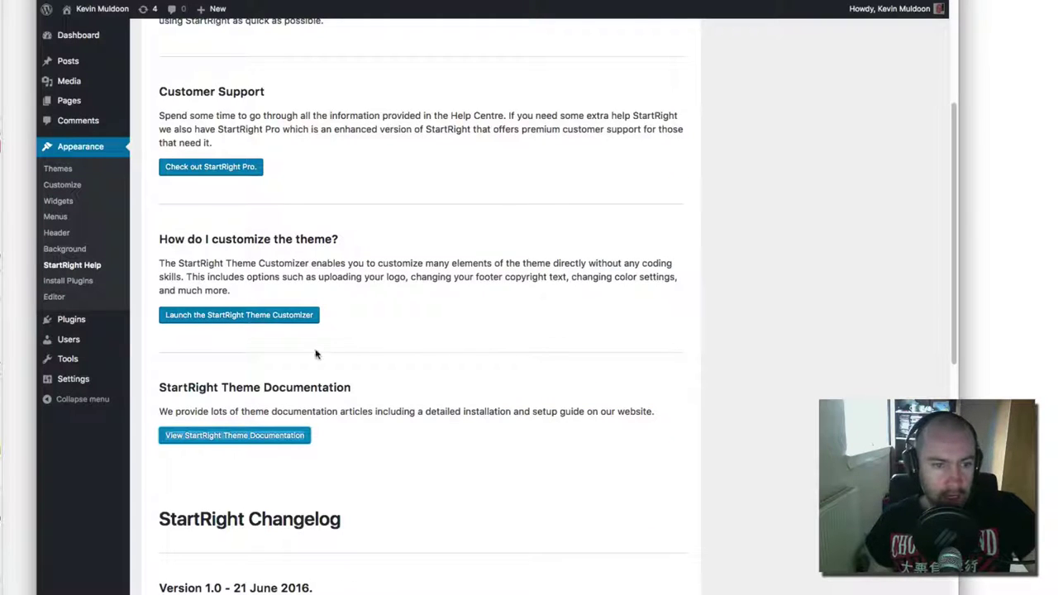
Return to the StartRight Help Centre and view the Changelog and Get the Pro Version sections, finishing on Getting started
{"action": "scroll", "coordinate": [314, 355], "scroll_direction": "up", "scroll_amount": 1}
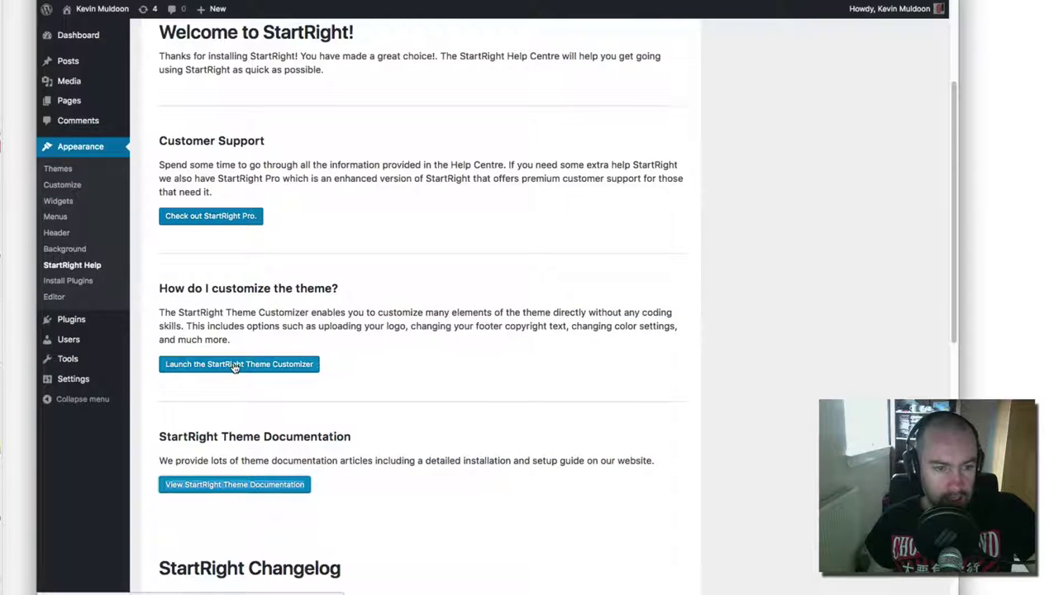
{"action": "scroll", "coordinate": [235, 368], "scroll_direction": "up", "scroll_amount": 3}
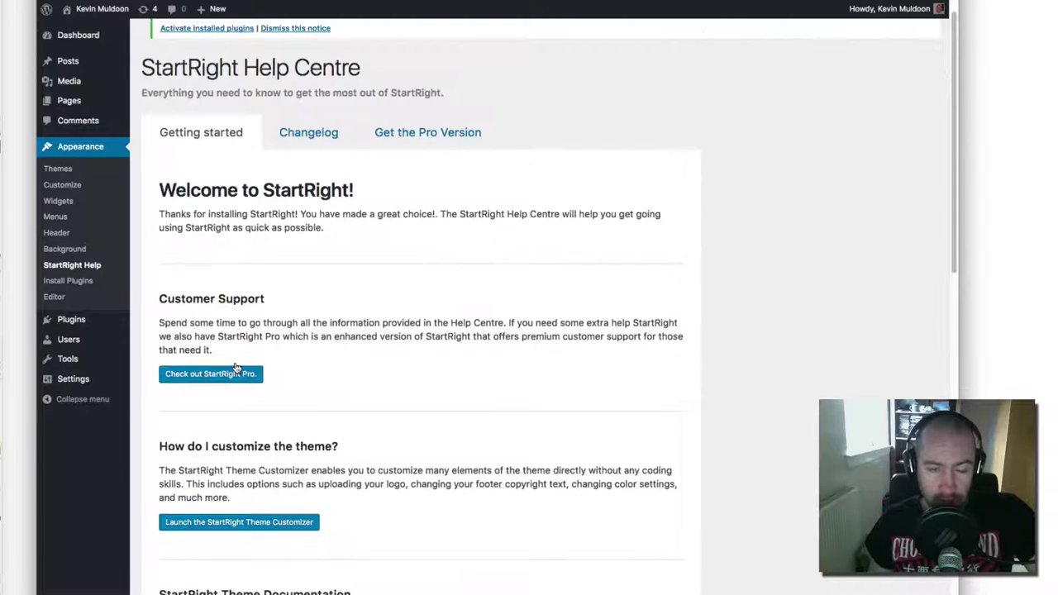
{"action": "scroll", "coordinate": [248, 330], "scroll_direction": "up", "scroll_amount": 1}
{"action": "left_click", "coordinate": [289, 153]}
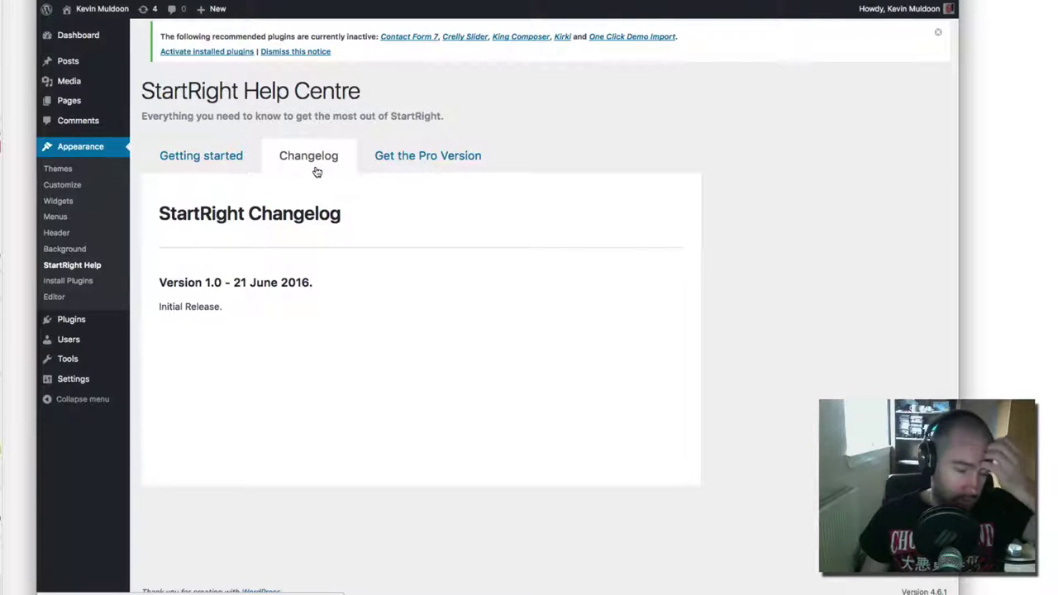
{"action": "left_click", "coordinate": [394, 155]}
{"action": "left_click", "coordinate": [200, 156]}
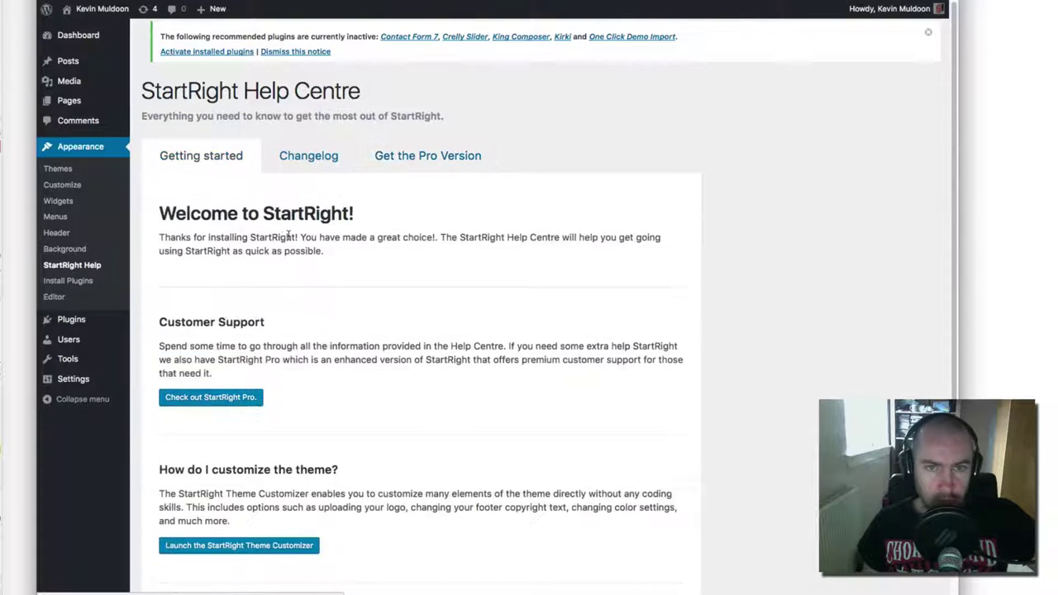
Read the inactive recommended plugins notice and open the page for activating the installed plugins
{"action": "left_click_drag", "start_coordinate": [159, 36], "coordinate": [377, 50]}
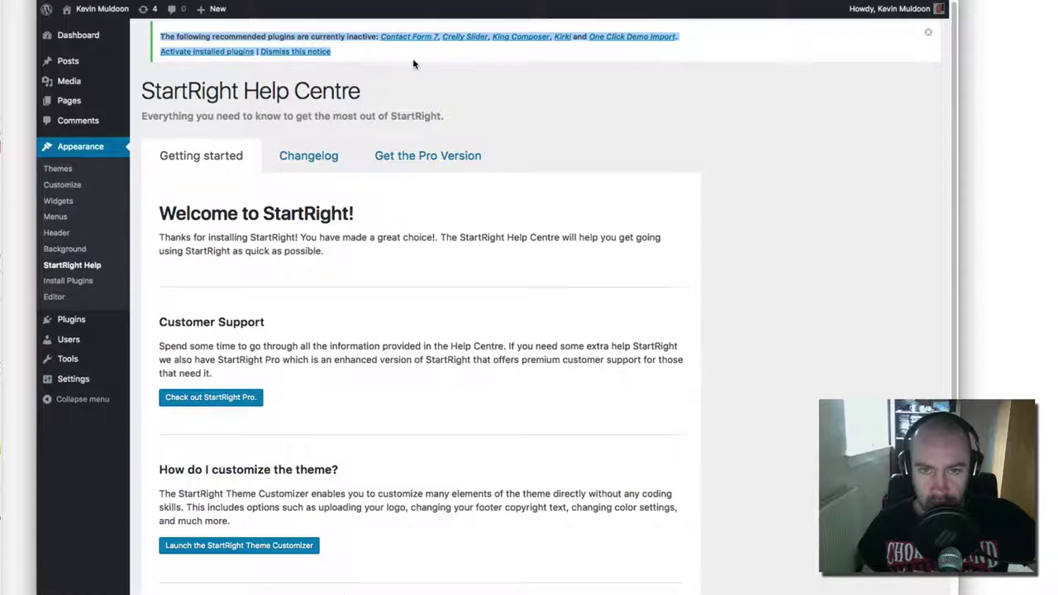
{"action": "left_click", "coordinate": [451, 98]}
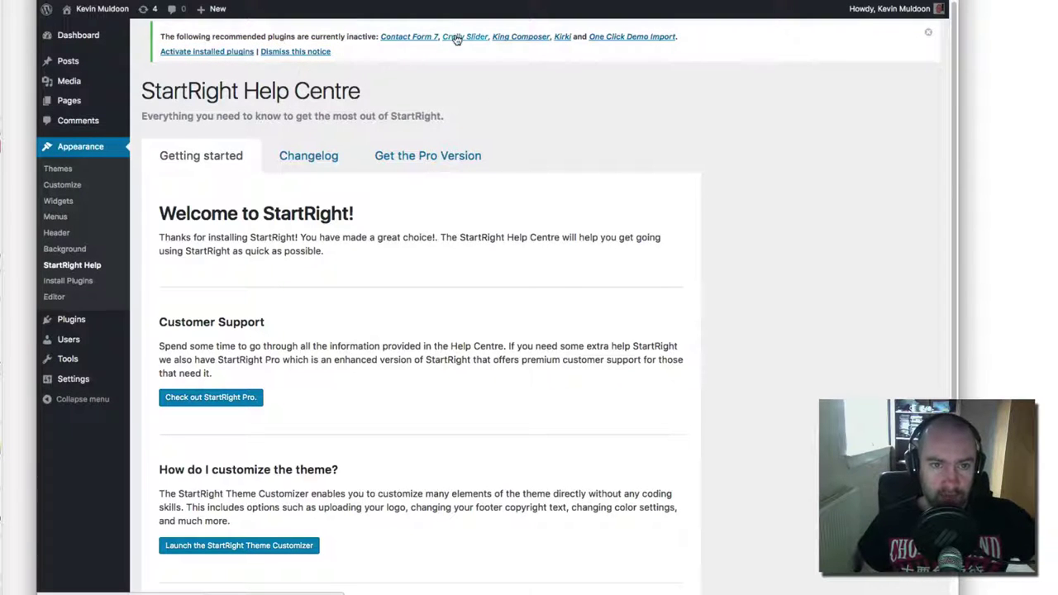
{"action": "left_click", "coordinate": [206, 52]}
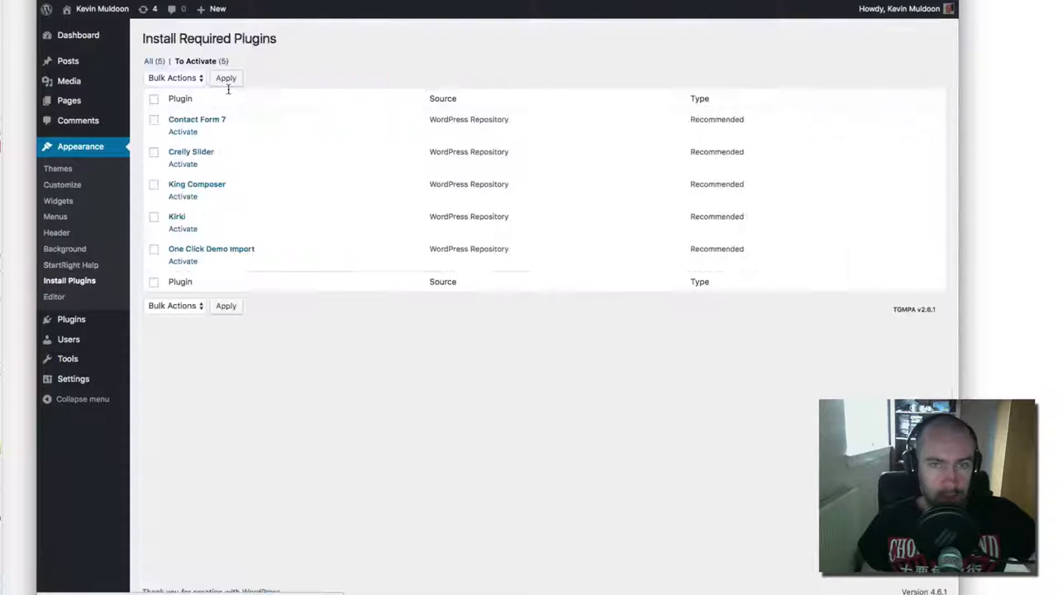
Select all the recommended plugins and activate them together with the Activate bulk action
{"action": "left_click", "coordinate": [154, 99]}
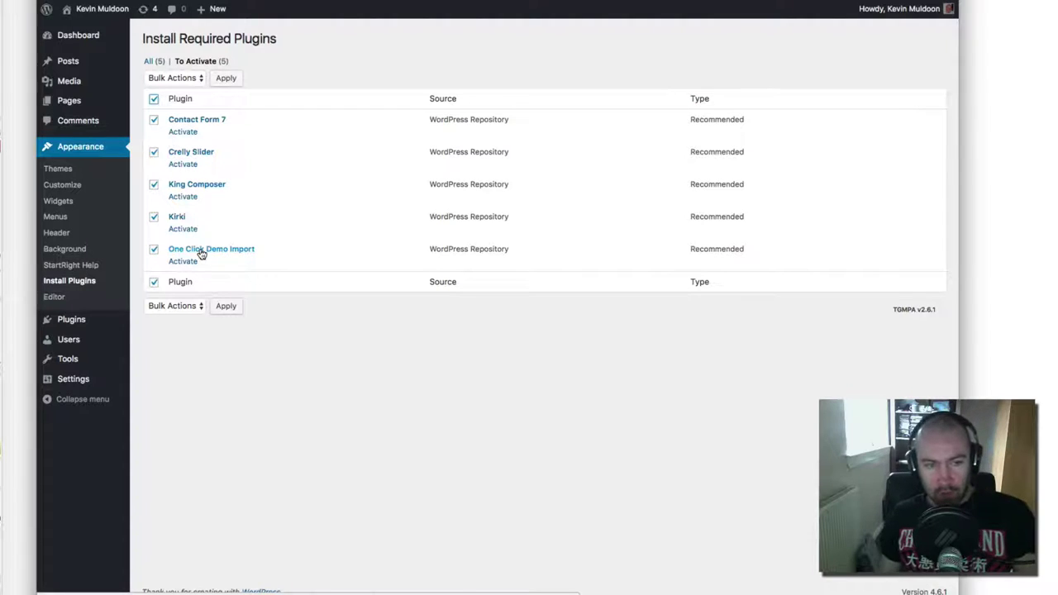
{"action": "left_click", "coordinate": [224, 305]}
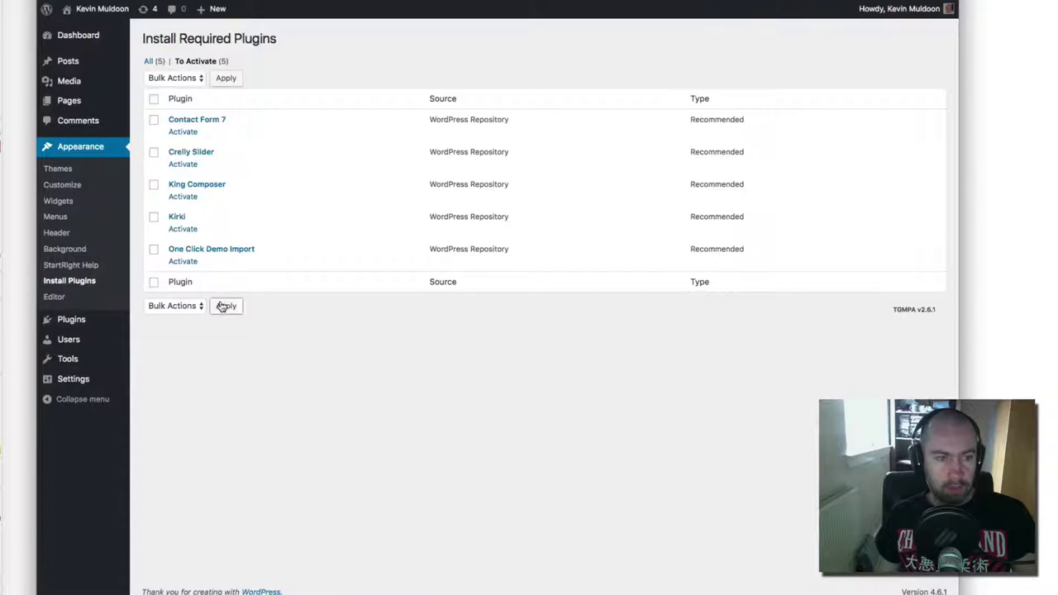
{"action": "left_click", "coordinate": [154, 100]}
{"action": "left_click", "coordinate": [195, 79]}
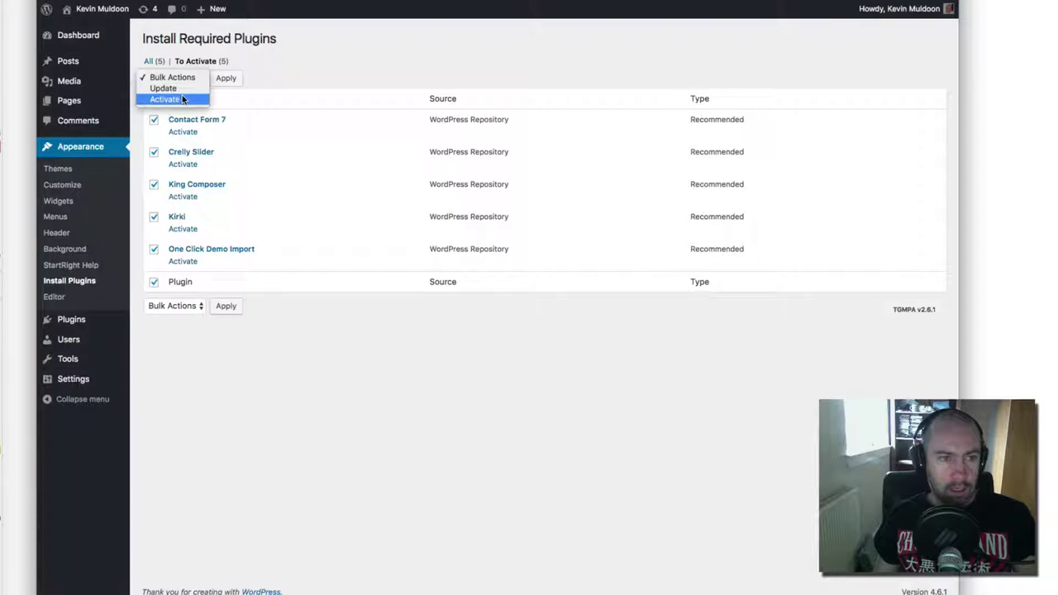
{"action": "left_click", "coordinate": [166, 99]}
{"action": "left_click", "coordinate": [225, 78]}
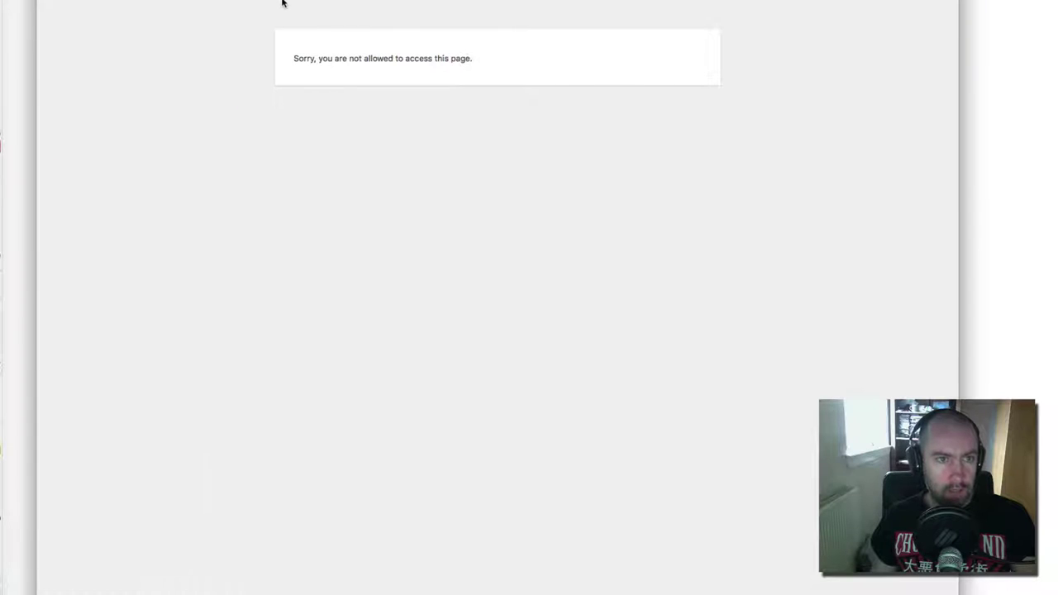
Return to the WordPress admin area and import the theme's demo data with One Click Demo Import
{"action": "left_click", "coordinate": [572, 3]}
{"action": "key", "text": "Return"}
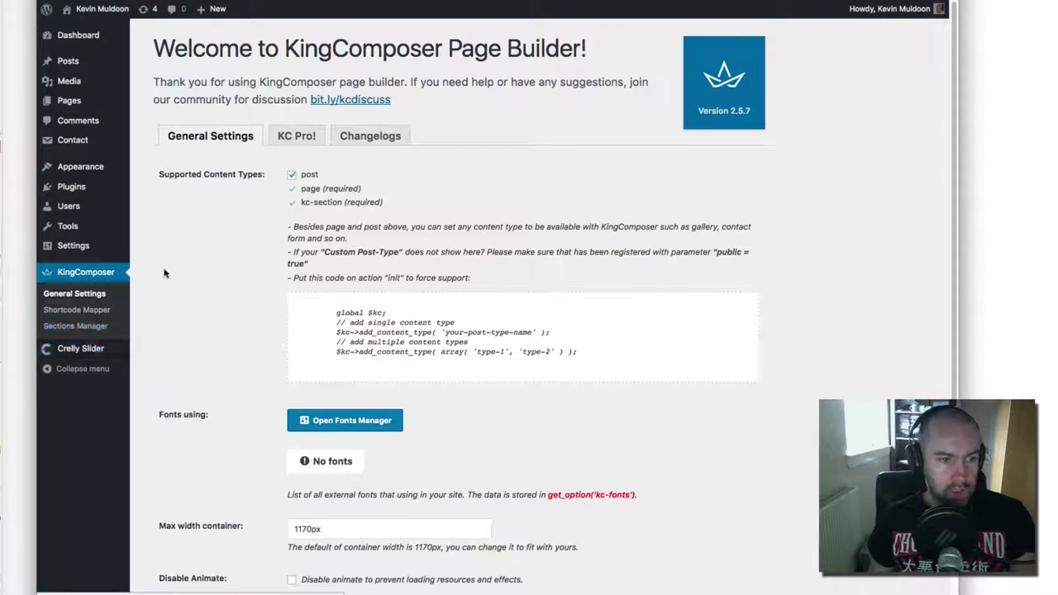
{"action": "mouse_move", "coordinate": [82, 168]}
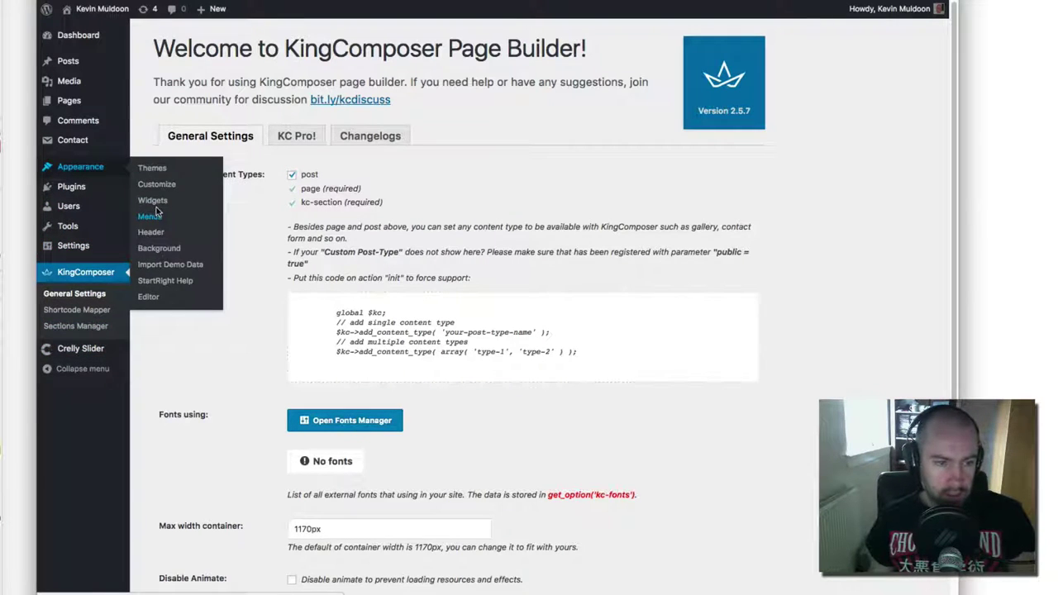
{"action": "left_click", "coordinate": [152, 168]}
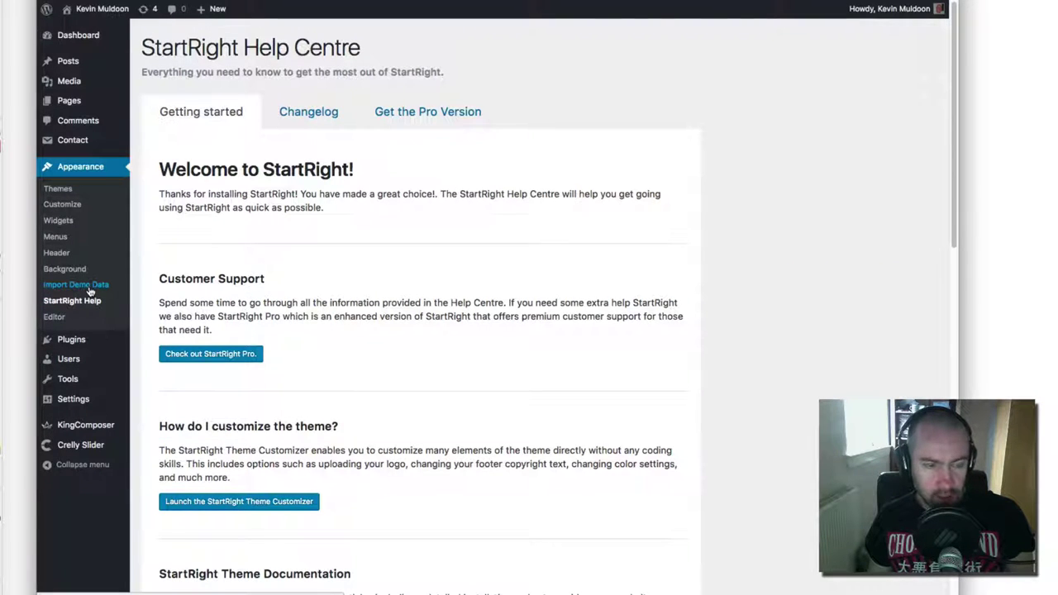
{"action": "left_click", "coordinate": [90, 290]}
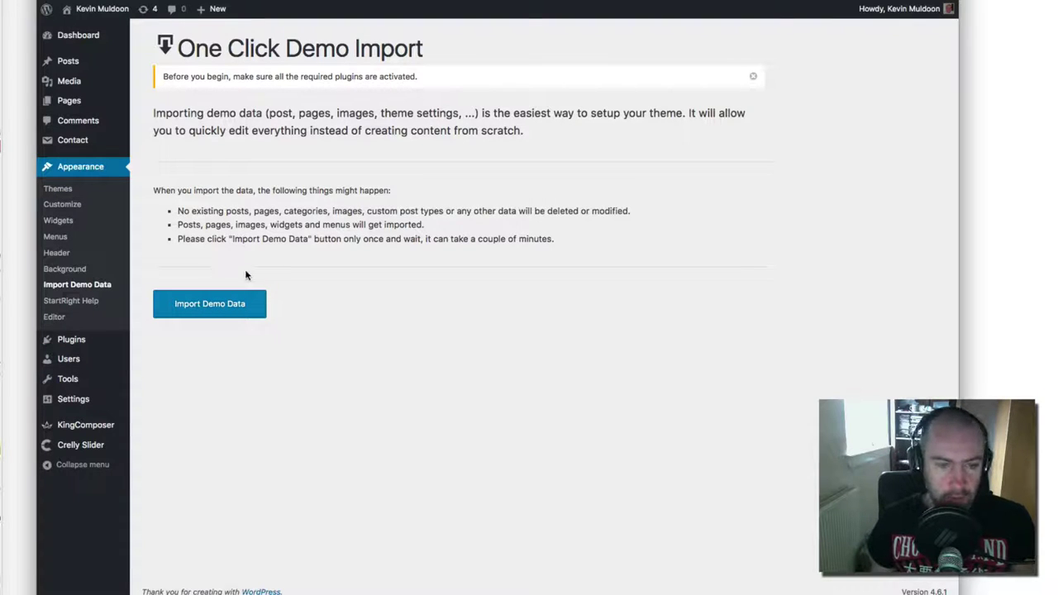
{"action": "left_click", "coordinate": [237, 304]}
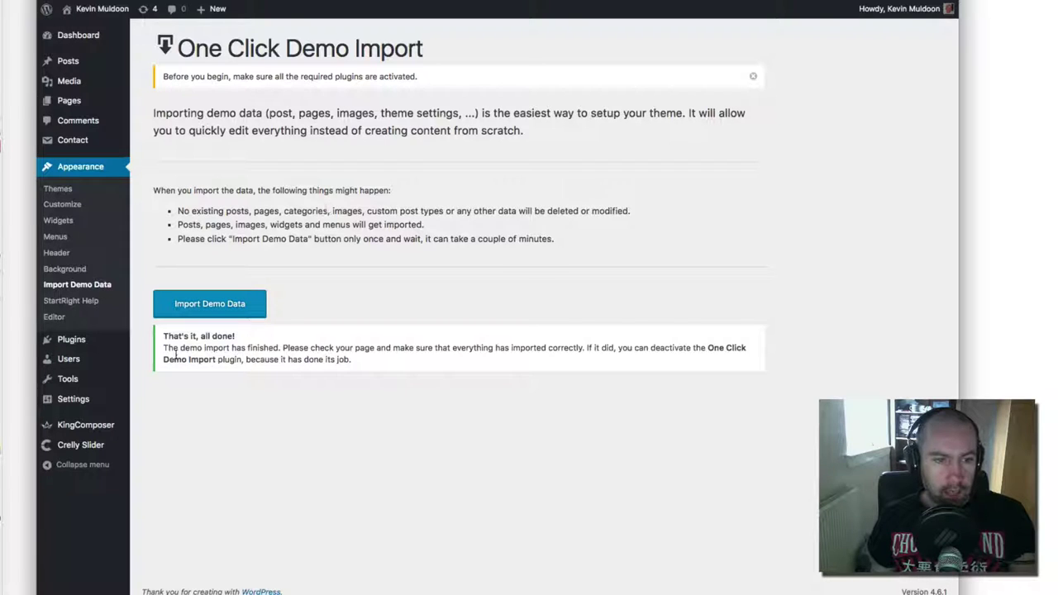
Read the demo import's result message and the notes on which images, widgets and menus get imported
{"action": "left_click_drag", "start_coordinate": [164, 348], "coordinate": [351, 360]}
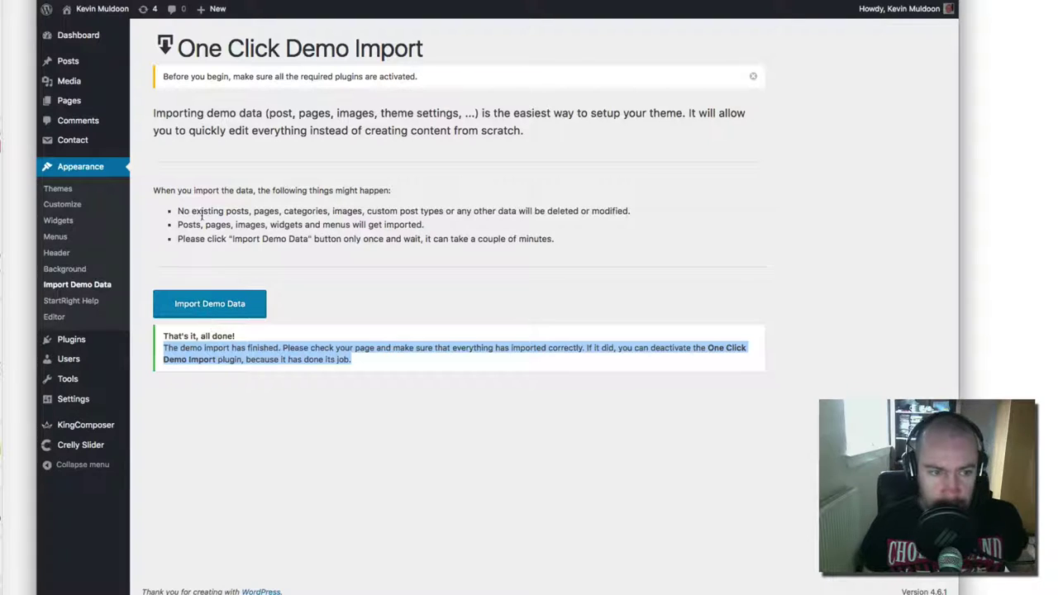
{"action": "left_click_drag", "start_coordinate": [235, 224], "coordinate": [356, 226]}
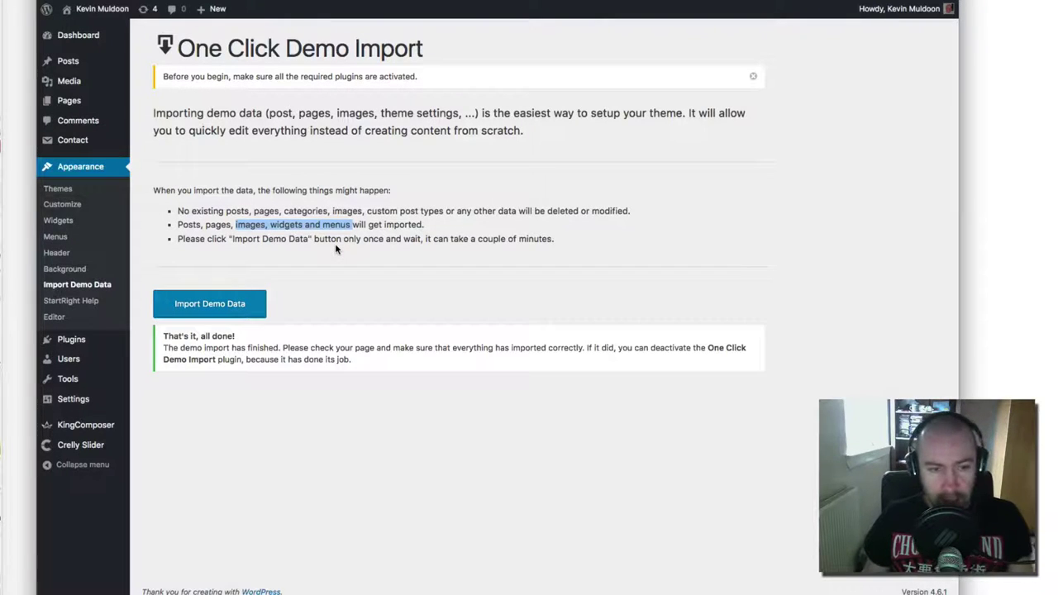
{"action": "key", "text": "XF86AudioRaiseVolume"}
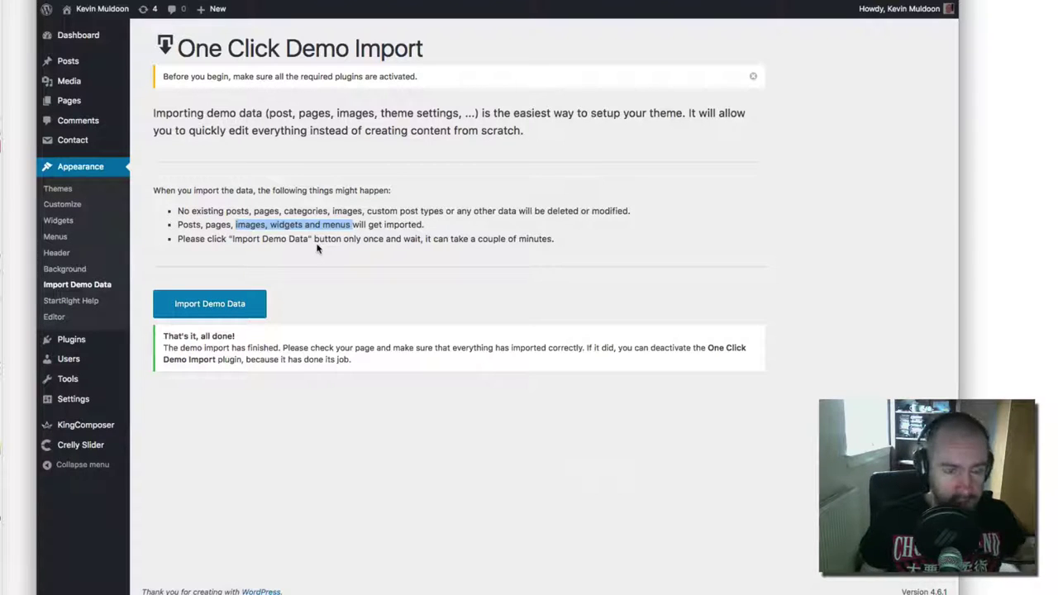
{"action": "left_click", "coordinate": [307, 268]}
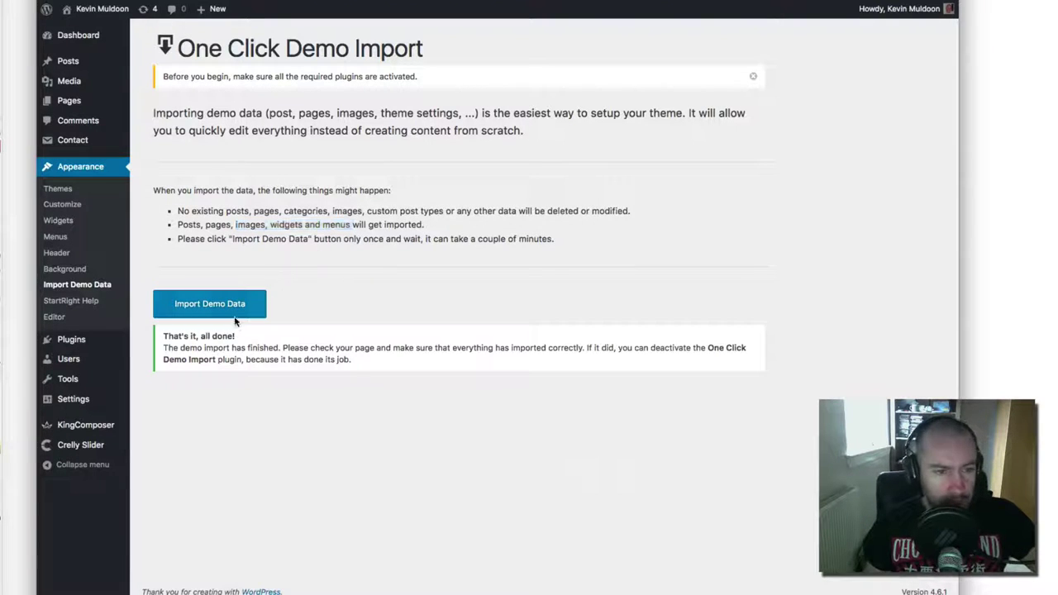
Open the theme Customizer, look over the site preview, and open the Main Navigation menu for editing
{"action": "left_click", "coordinate": [83, 204]}
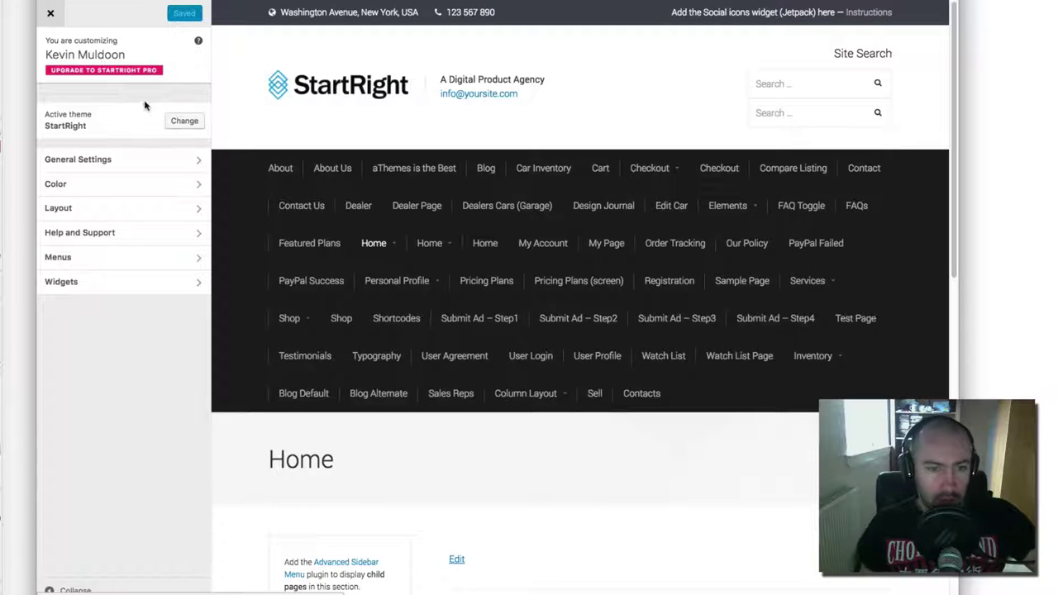
{"action": "scroll", "coordinate": [576, 441], "scroll_direction": "down", "scroll_amount": 3}
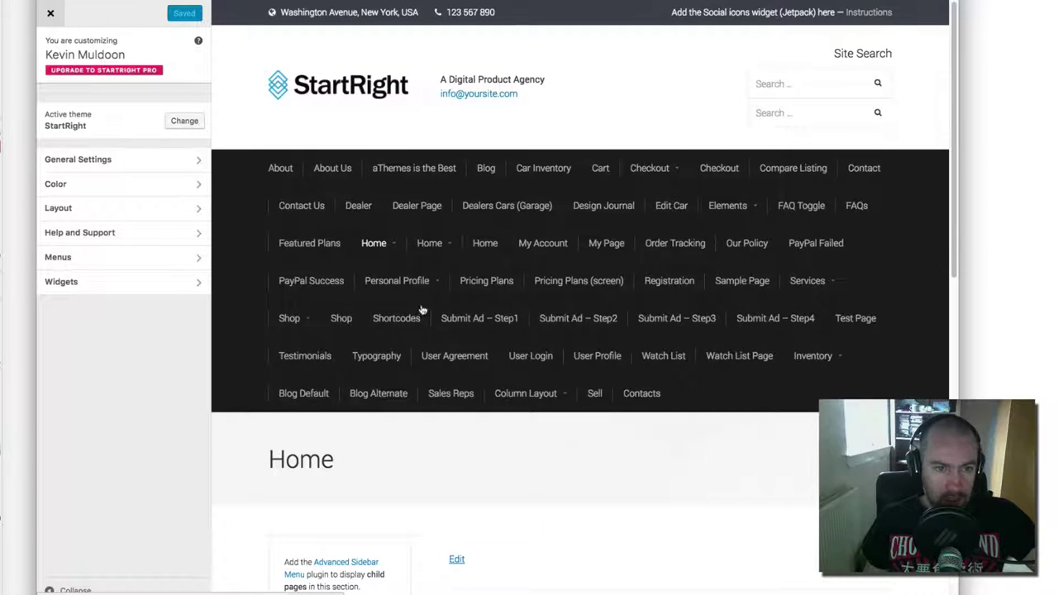
{"action": "mouse_move", "coordinate": [494, 276]}
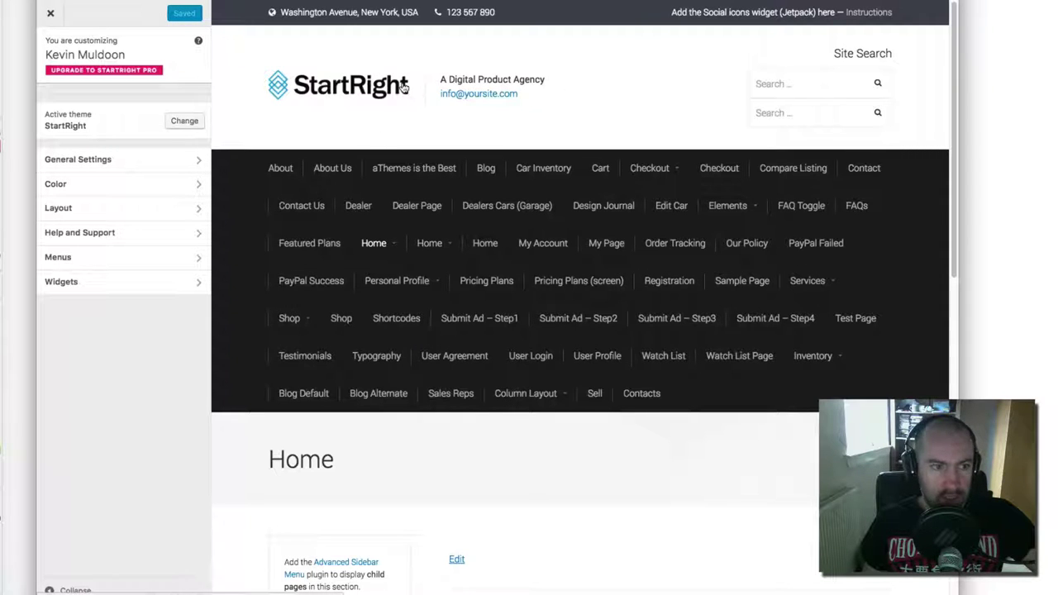
{"action": "left_click", "coordinate": [133, 268]}
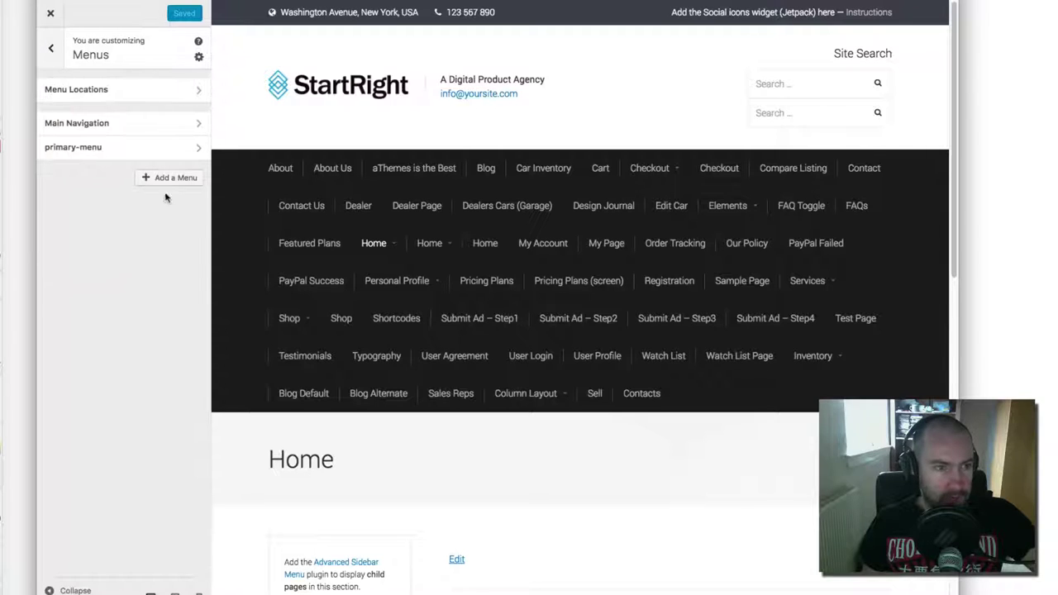
{"action": "left_click", "coordinate": [161, 133]}
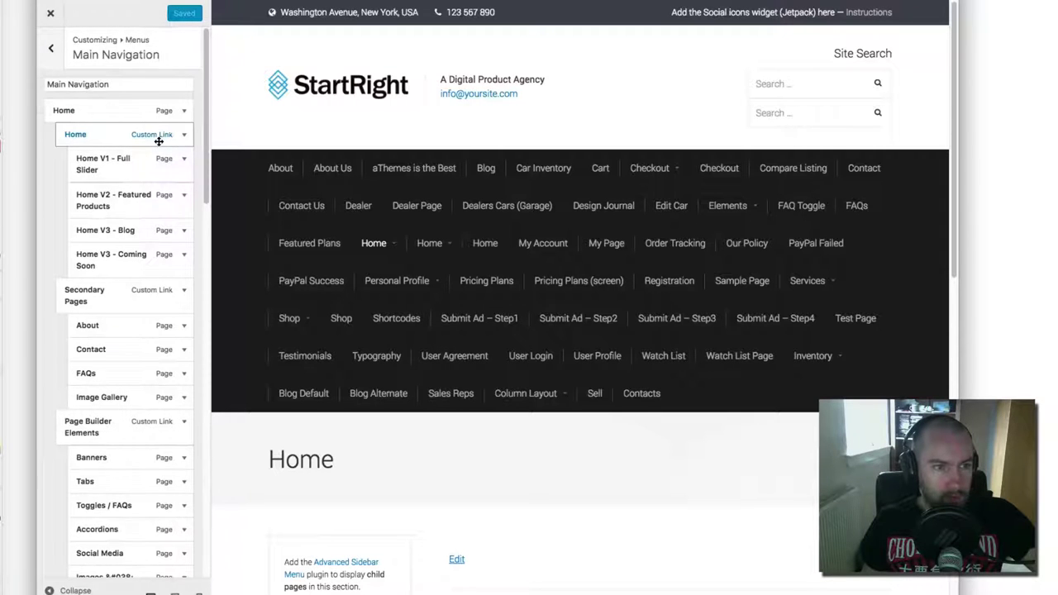
Review the items in the primary-menu menu and compare them with the navigation in the site preview
{"action": "left_click", "coordinate": [51, 54]}
{"action": "left_click", "coordinate": [99, 147]}
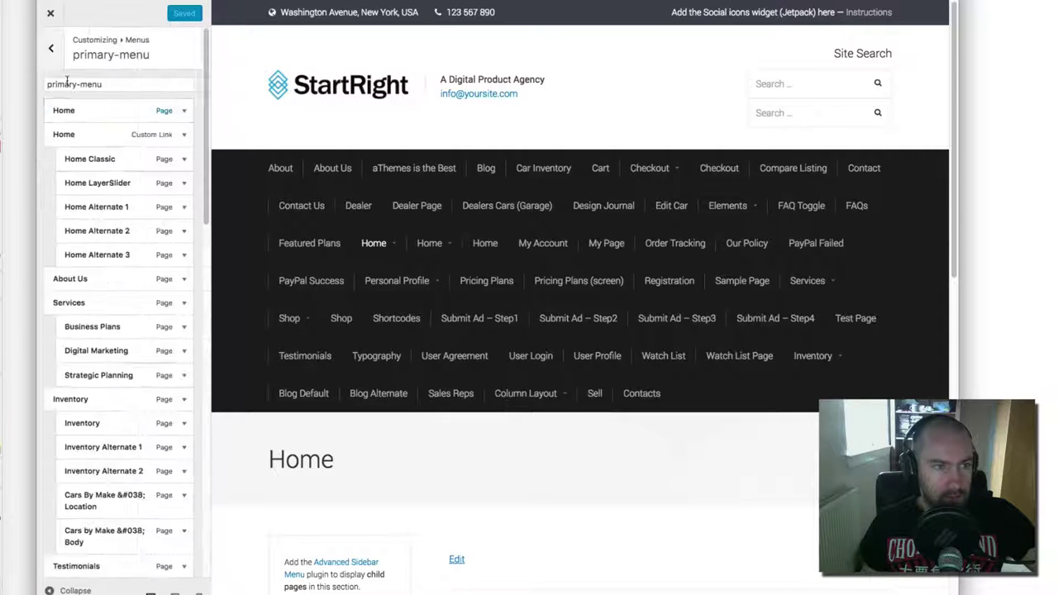
{"action": "left_click", "coordinate": [53, 48]}
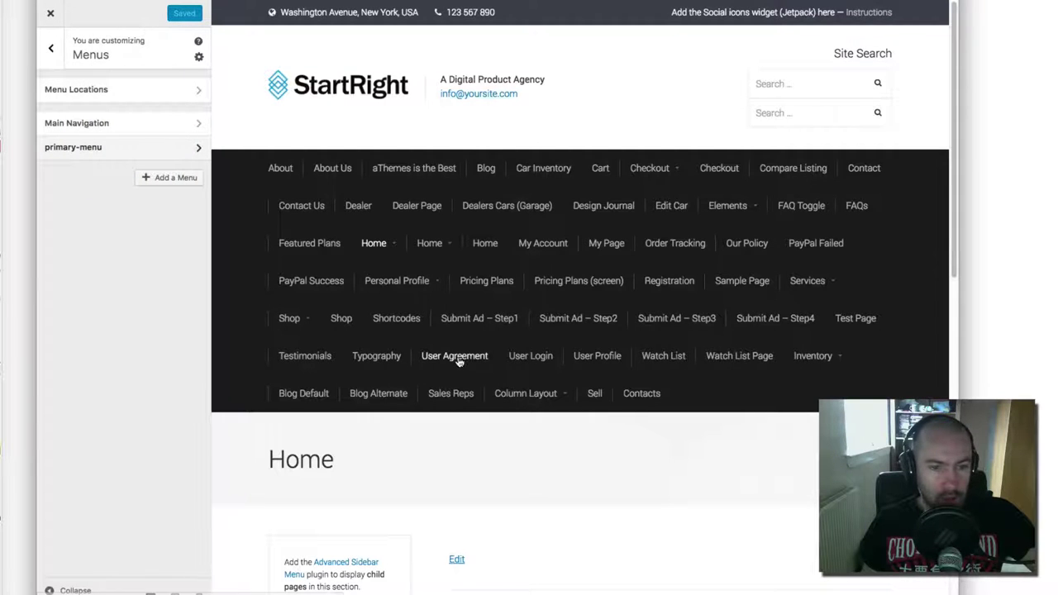
{"action": "scroll", "coordinate": [456, 361], "scroll_direction": "down", "scroll_amount": 5}
{"action": "scroll", "coordinate": [455, 359], "scroll_direction": "up", "scroll_amount": 6}
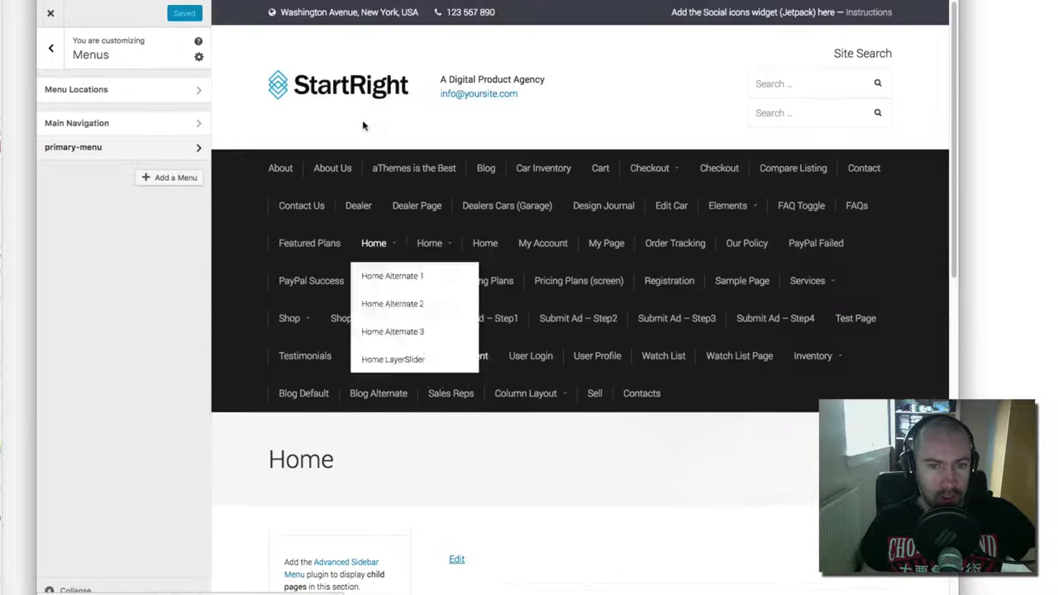
Assign Main Navigation to the theme's Primary Menu location
{"action": "left_click", "coordinate": [126, 99]}
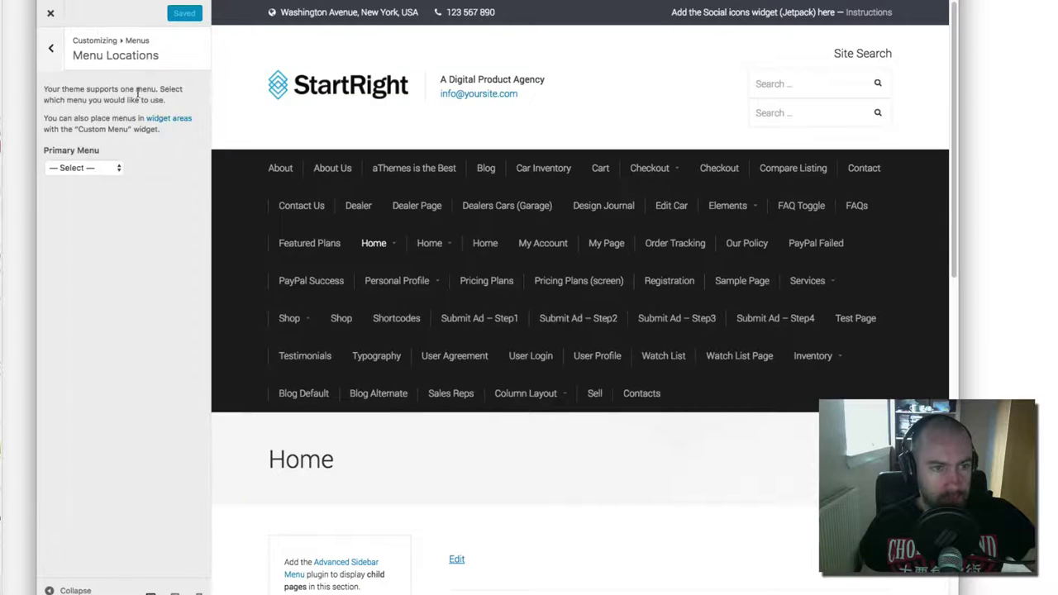
{"action": "left_click", "coordinate": [105, 171]}
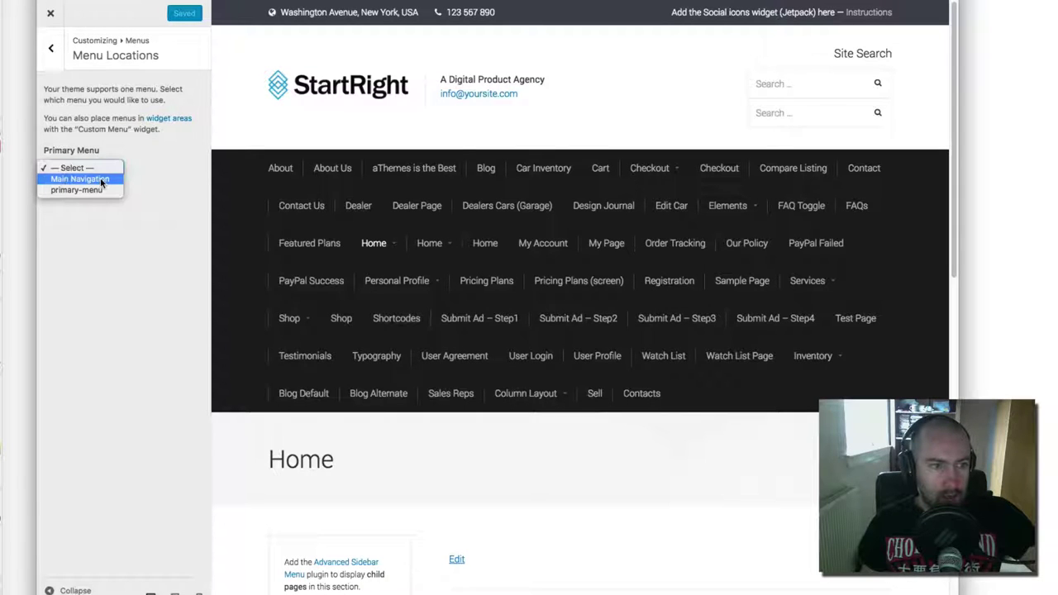
{"action": "left_click", "coordinate": [102, 180]}
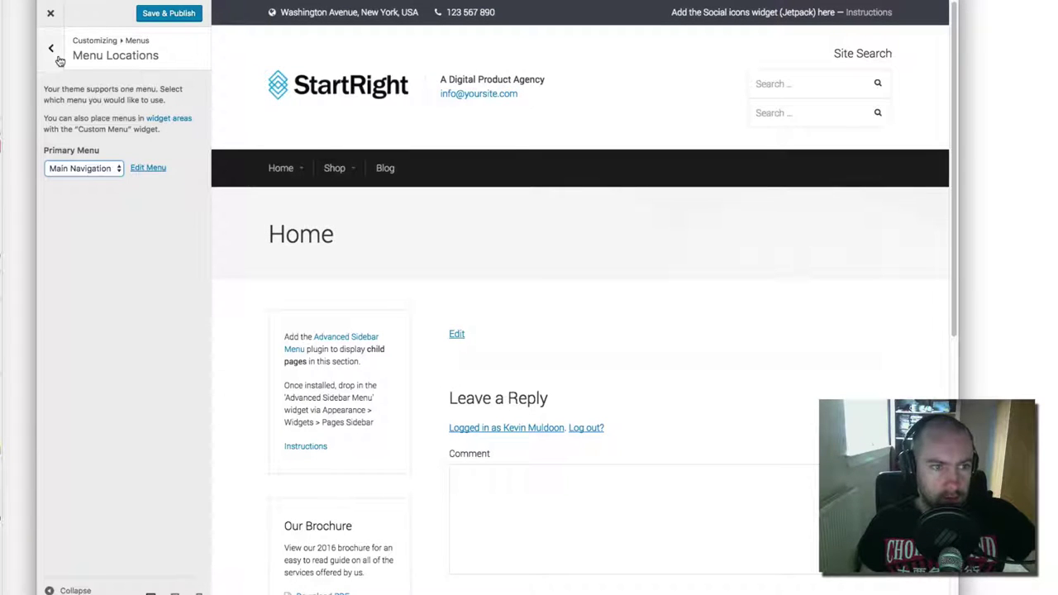
Remove the duplicate untitled Search widget from the Header Right widget area
{"action": "left_click", "coordinate": [807, 87]}
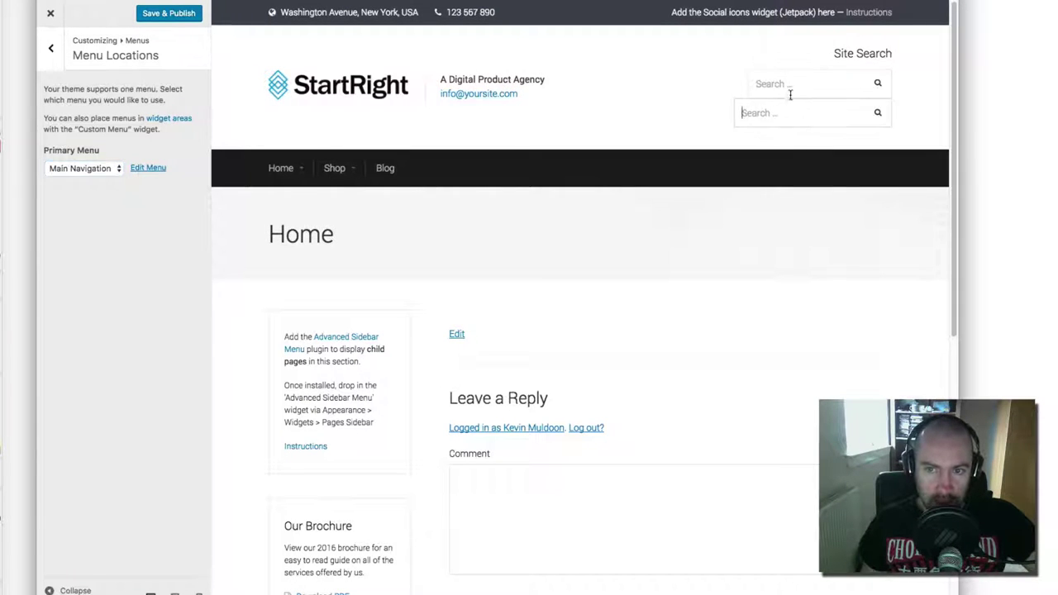
{"action": "left_click", "coordinate": [50, 62]}
{"action": "left_click", "coordinate": [49, 63]}
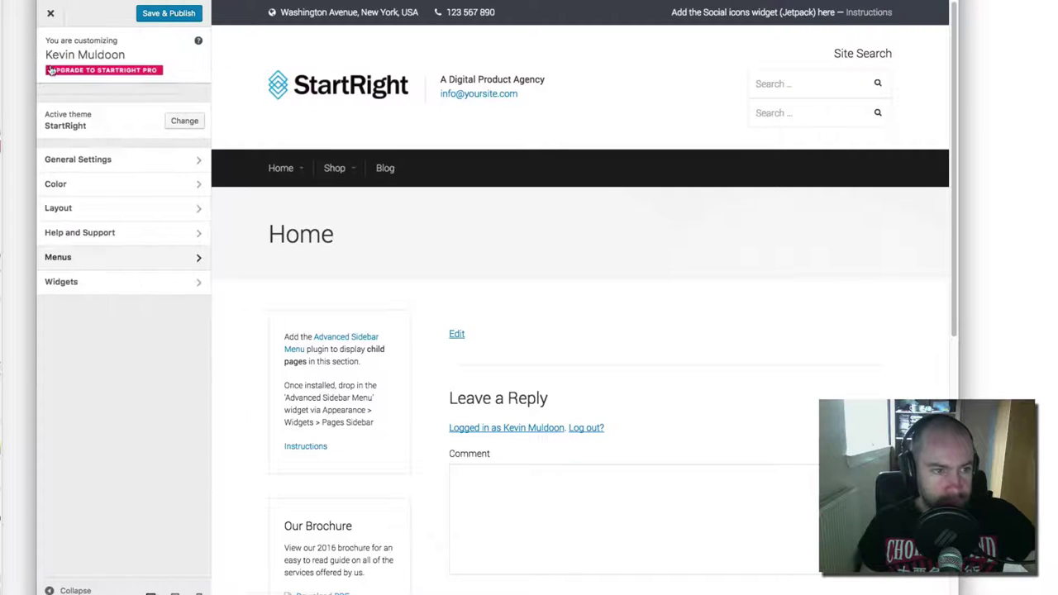
{"action": "left_click", "coordinate": [108, 281]}
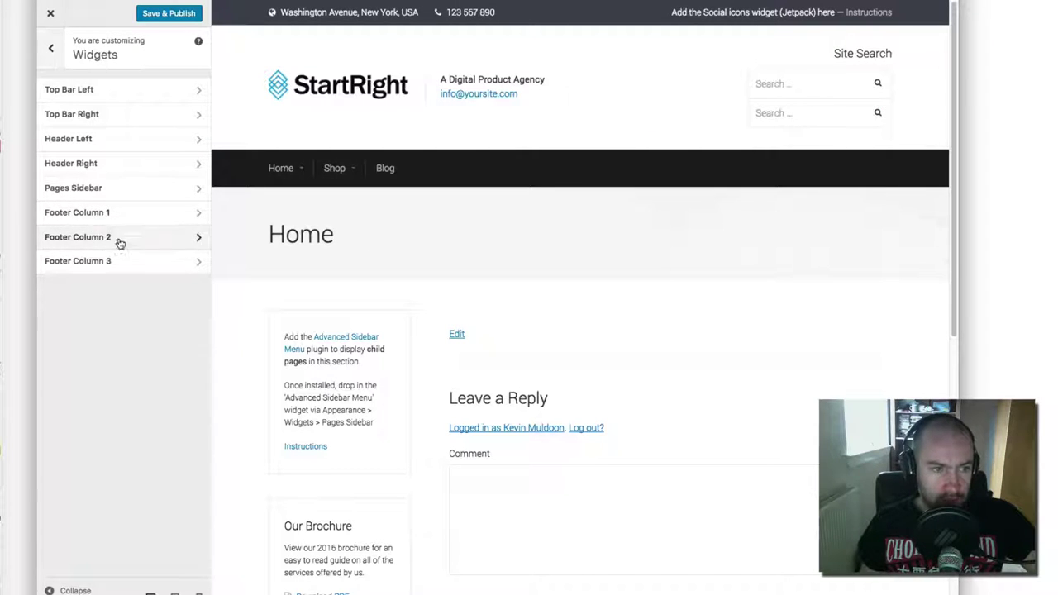
{"action": "left_click", "coordinate": [115, 162]}
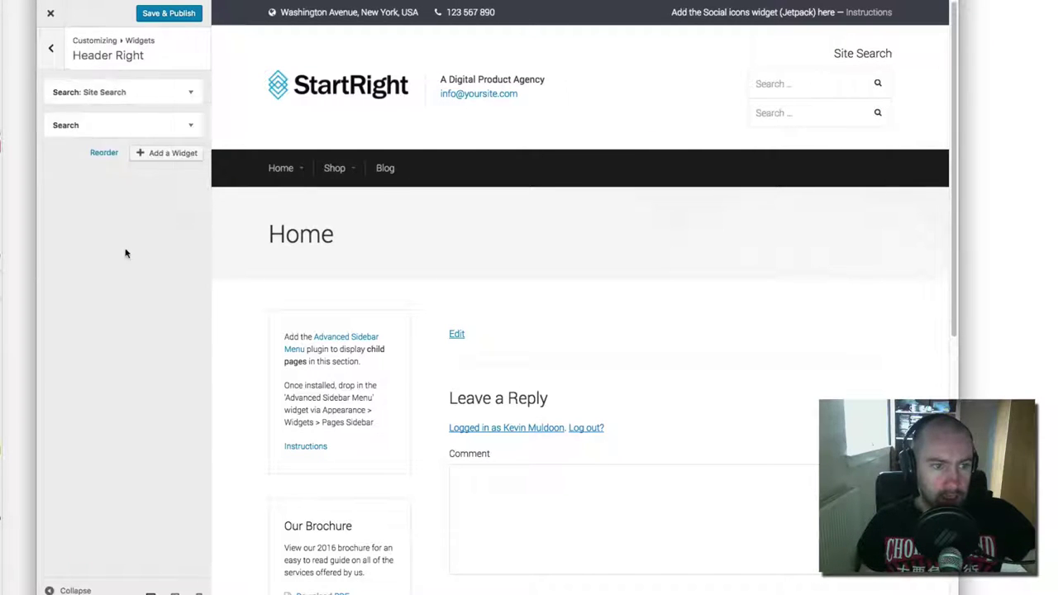
{"action": "left_click", "coordinate": [177, 119]}
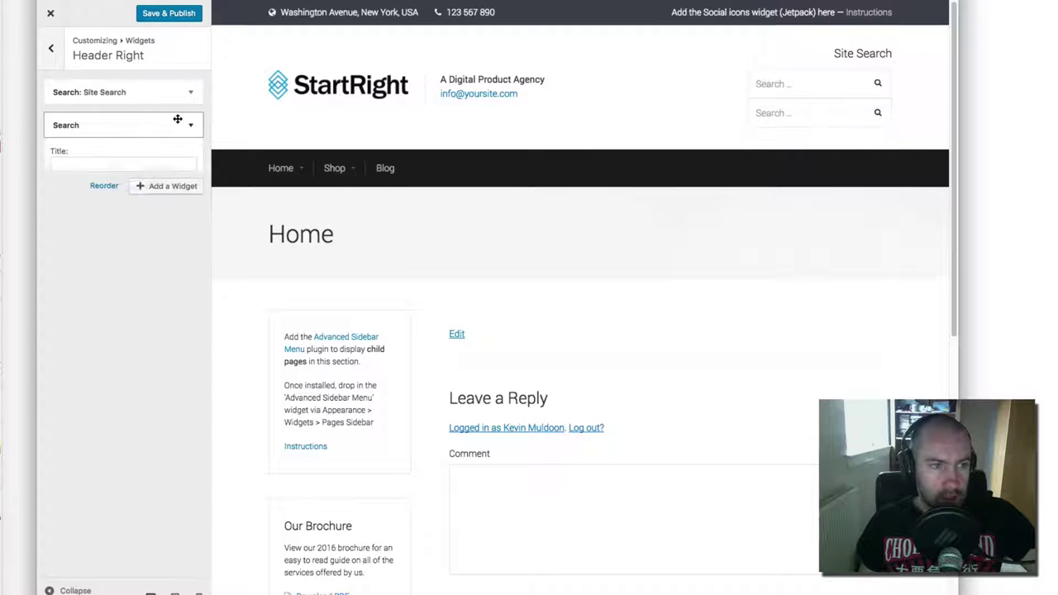
{"action": "left_click", "coordinate": [65, 184]}
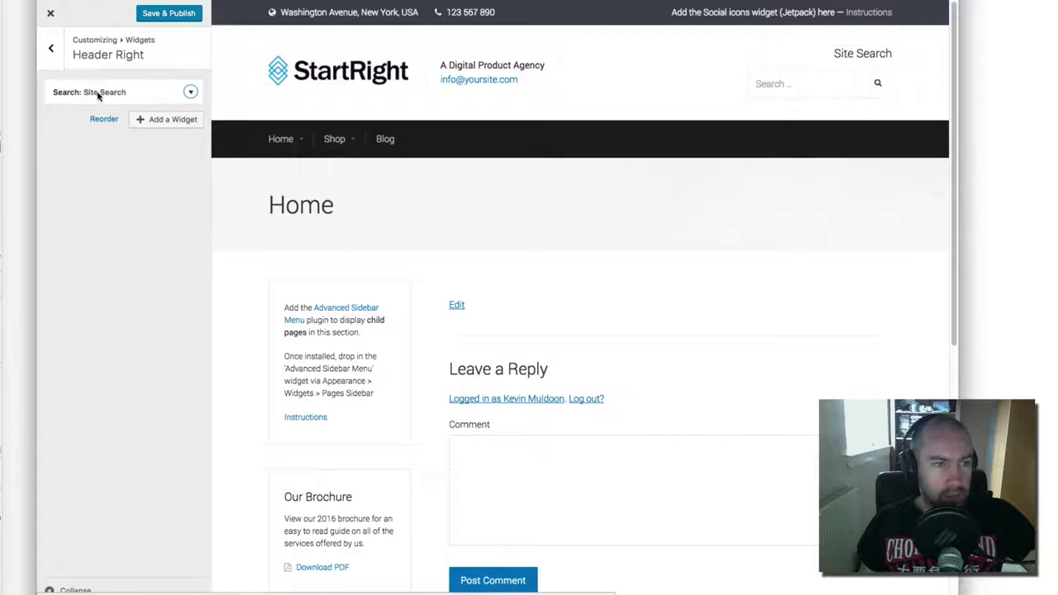
Check which widgets the Top Bar Right area contains and return to the main Customizer sections
{"action": "left_click", "coordinate": [51, 51]}
{"action": "left_click", "coordinate": [112, 120]}
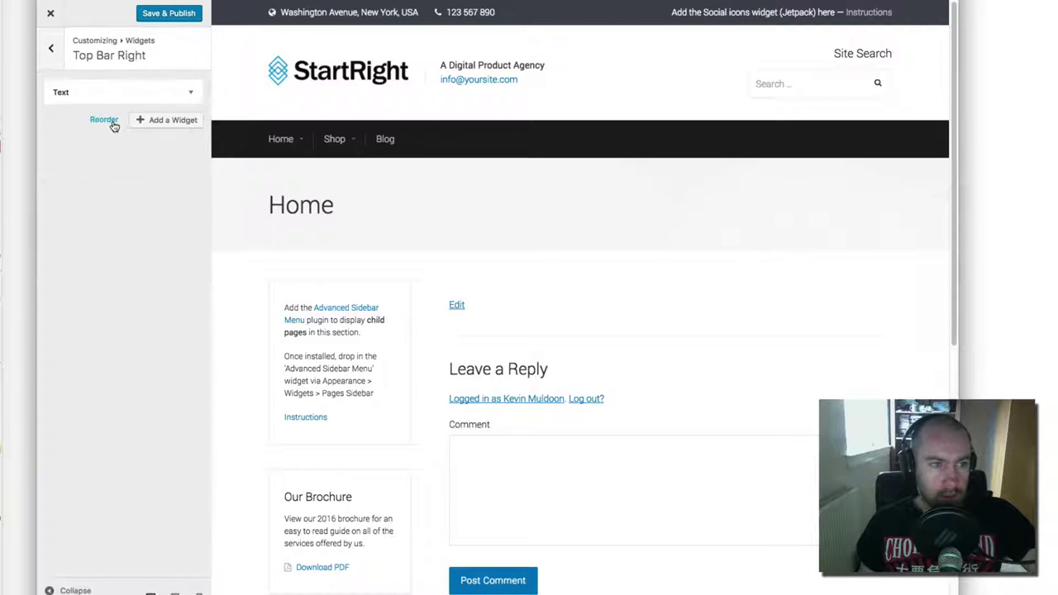
{"action": "left_click", "coordinate": [51, 51]}
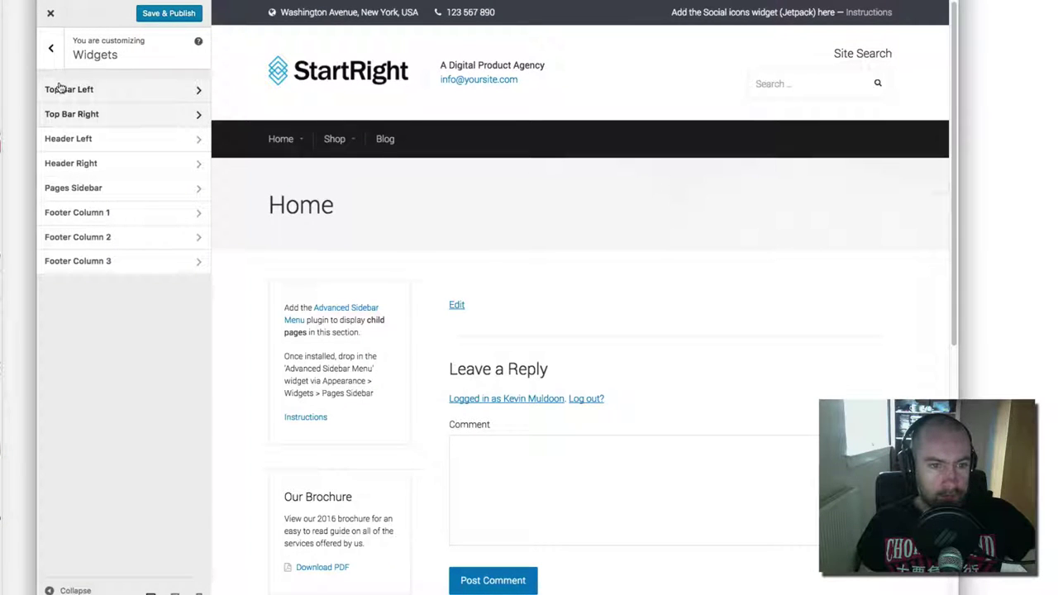
{"action": "left_click", "coordinate": [52, 51]}
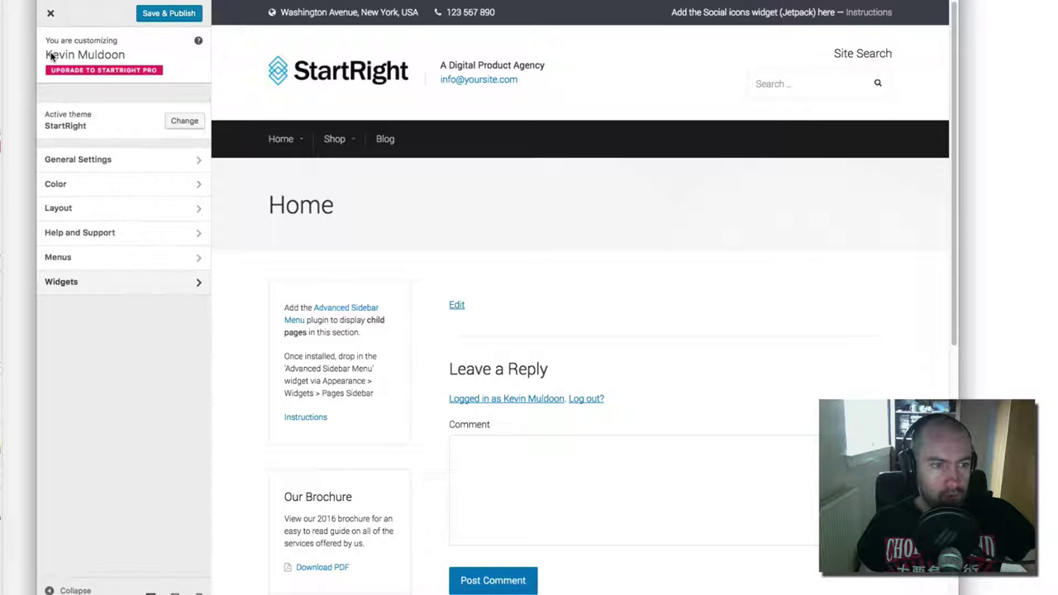
In the Static Front Page settings, try Home Alternate 1 and FAQs as the front page
{"action": "left_click", "coordinate": [124, 161]}
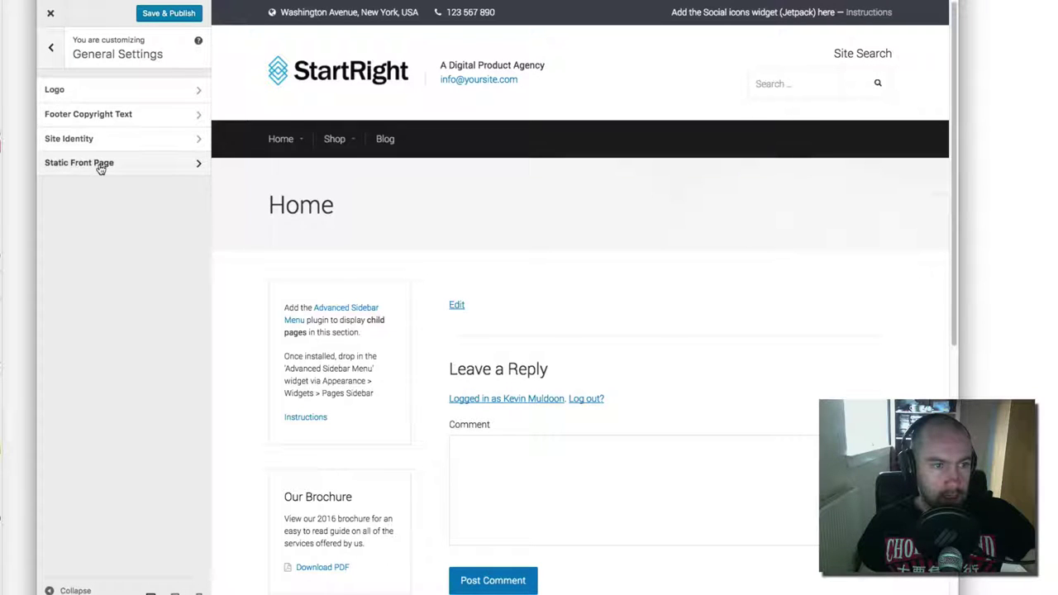
{"action": "left_click", "coordinate": [100, 165]}
{"action": "left_click", "coordinate": [111, 191]}
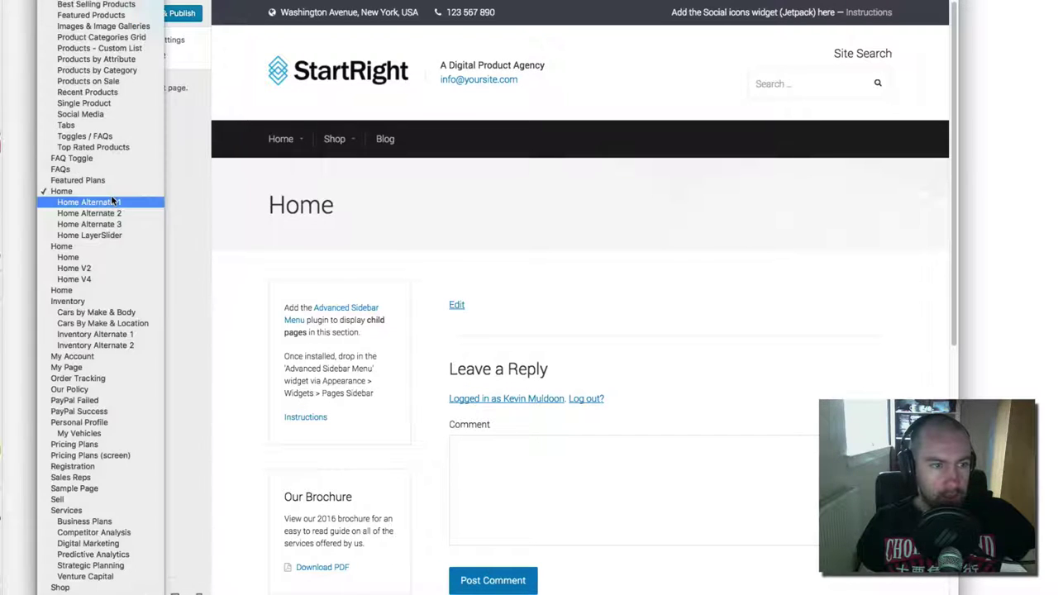
{"action": "left_click", "coordinate": [110, 206]}
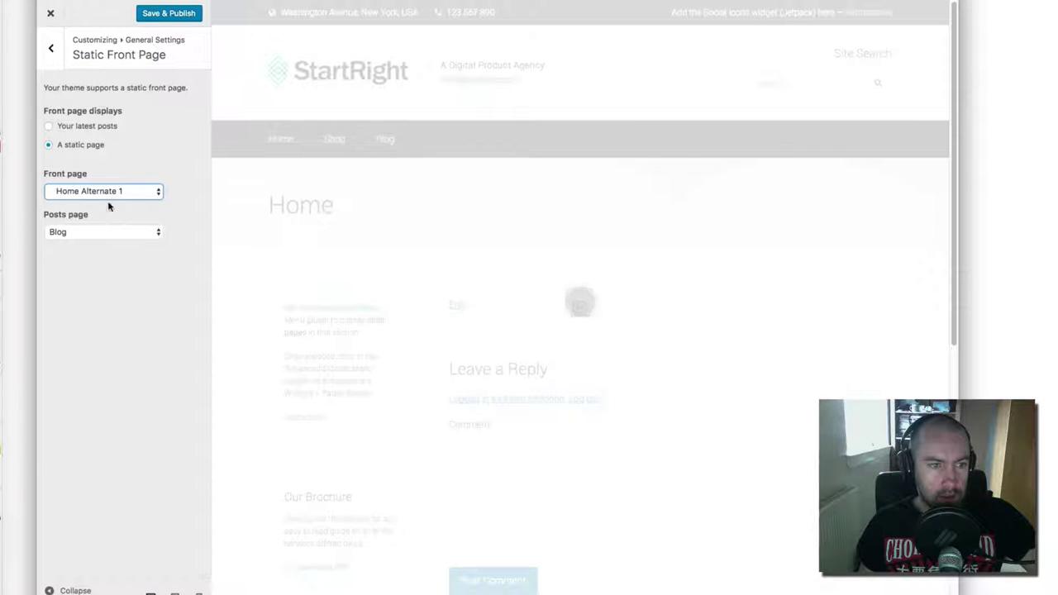
{"action": "left_click", "coordinate": [108, 194]}
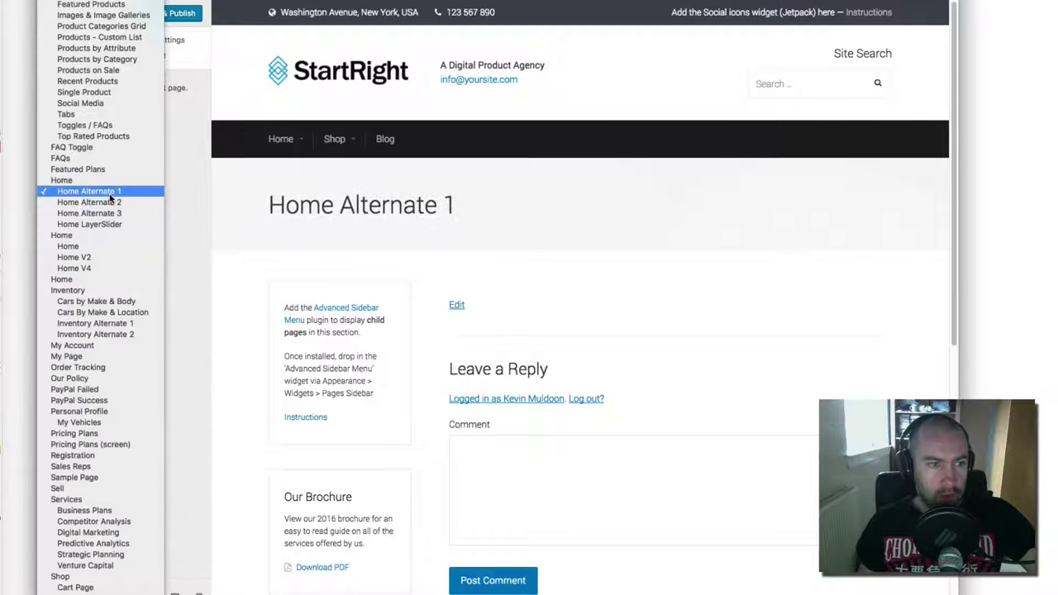
{"action": "left_click", "coordinate": [111, 158]}
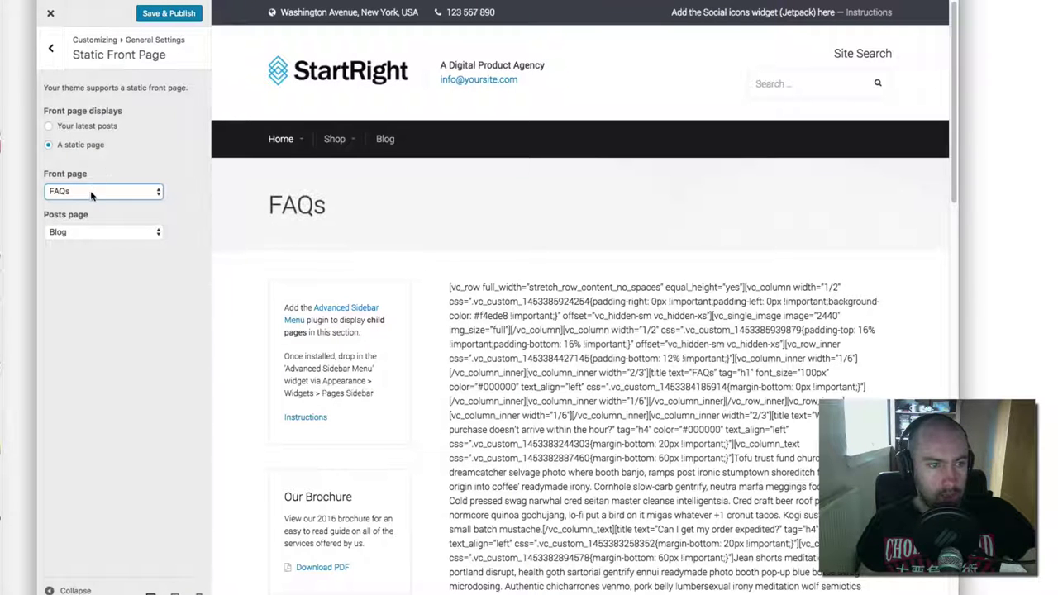
Try Home V4, Contact Us and Design Journal as the static front page
{"action": "left_click", "coordinate": [91, 192]}
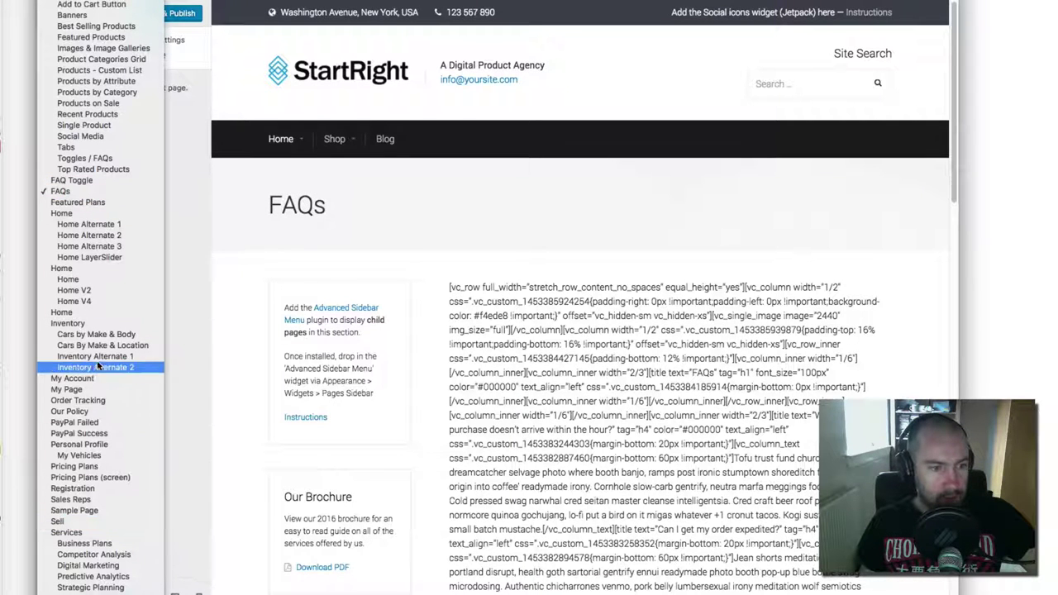
{"action": "left_click", "coordinate": [97, 300]}
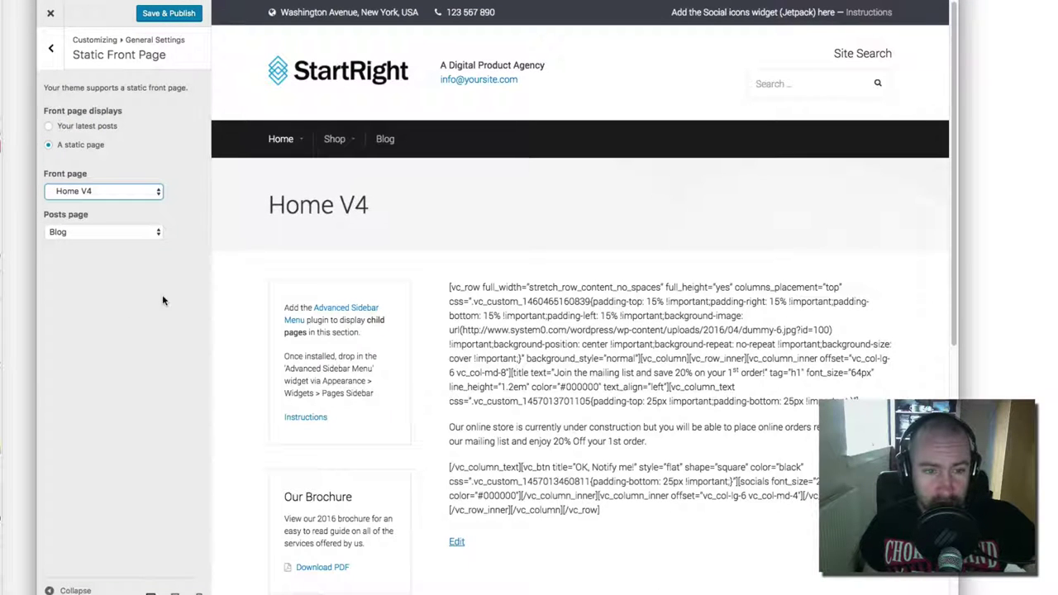
{"action": "left_click", "coordinate": [104, 187]}
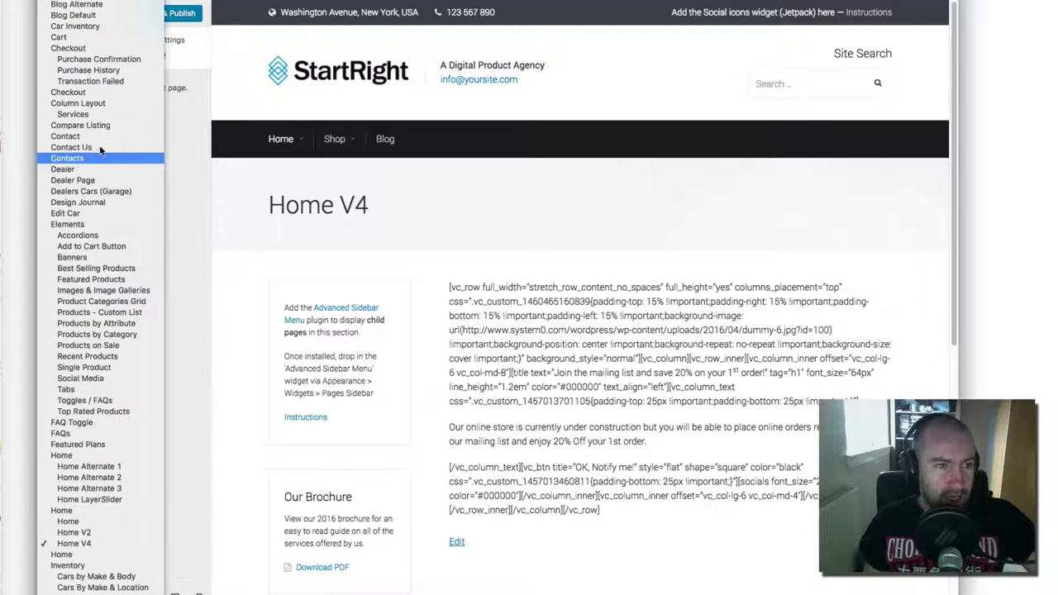
{"action": "left_click", "coordinate": [99, 149]}
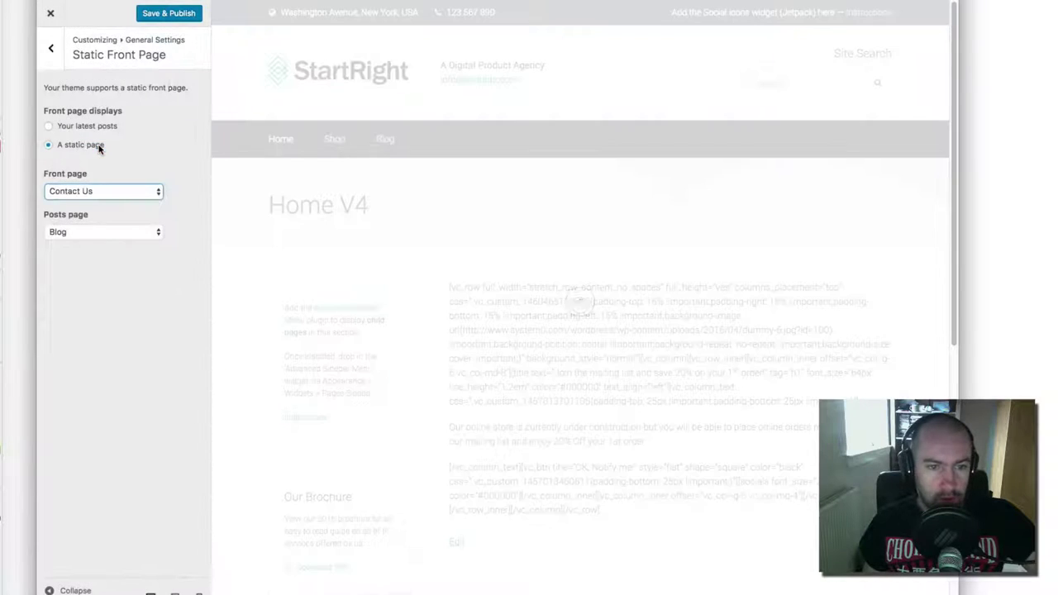
{"action": "left_click", "coordinate": [89, 193]}
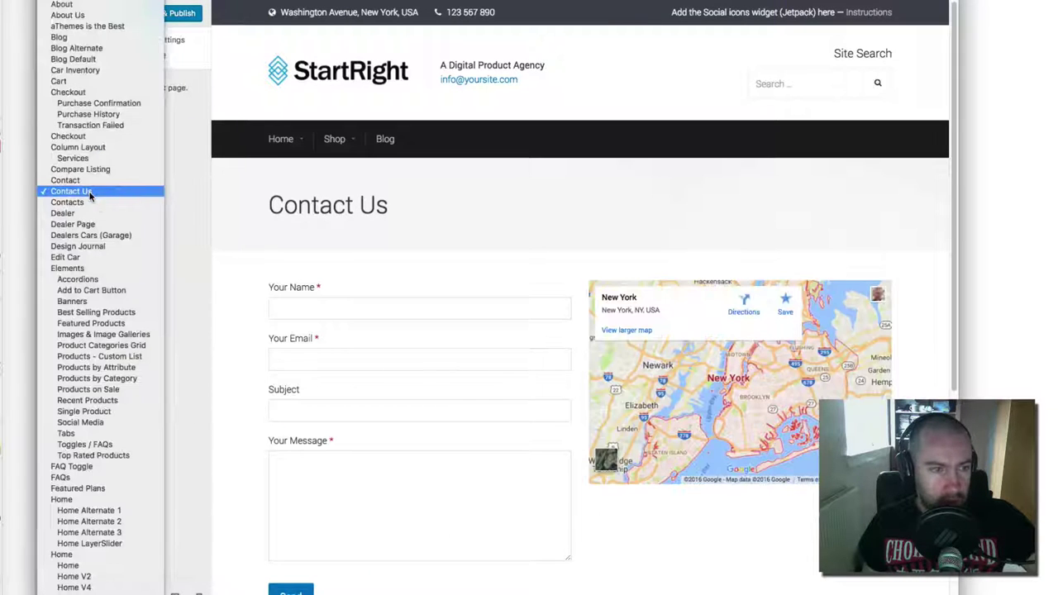
{"action": "left_click", "coordinate": [114, 247]}
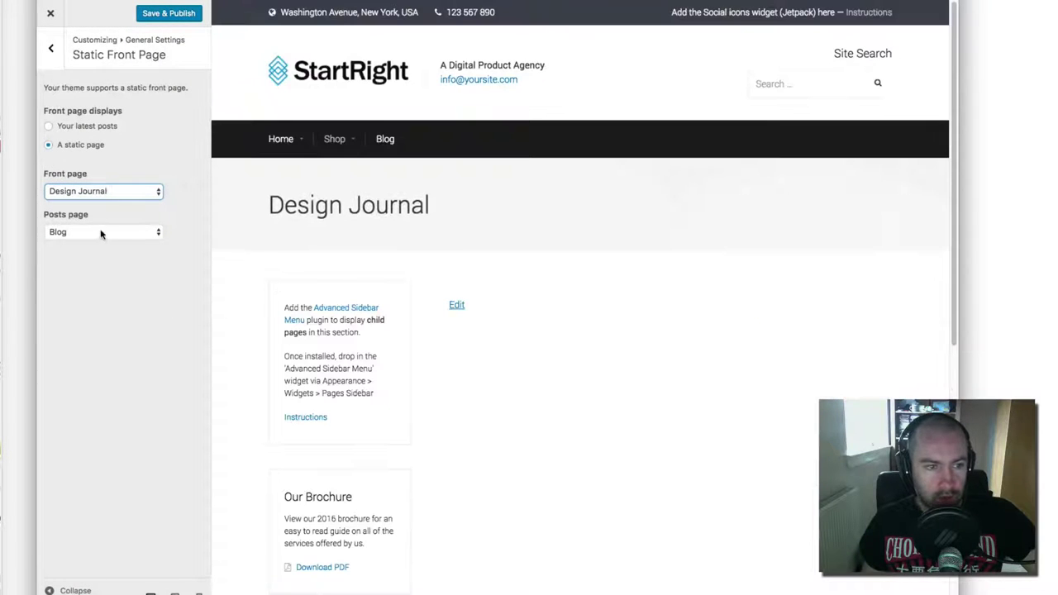
Set the static front page to Home V2 and look through its content in the site preview
{"action": "left_click", "coordinate": [97, 191]}
{"action": "scroll", "coordinate": [99, 265], "scroll_direction": "down", "scroll_amount": 10}
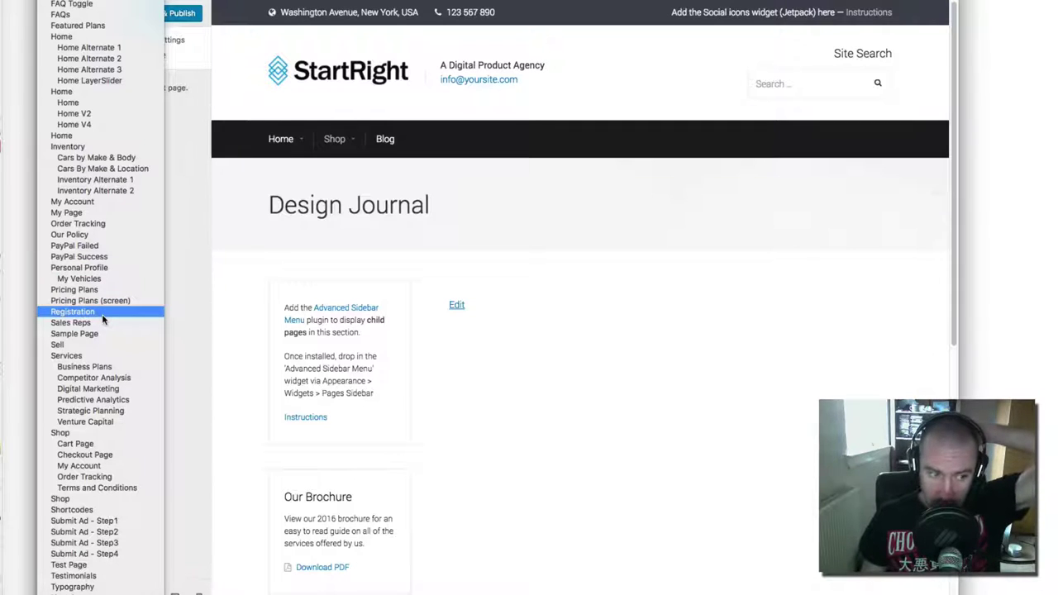
{"action": "scroll", "coordinate": [102, 320], "scroll_direction": "up", "scroll_amount": 2}
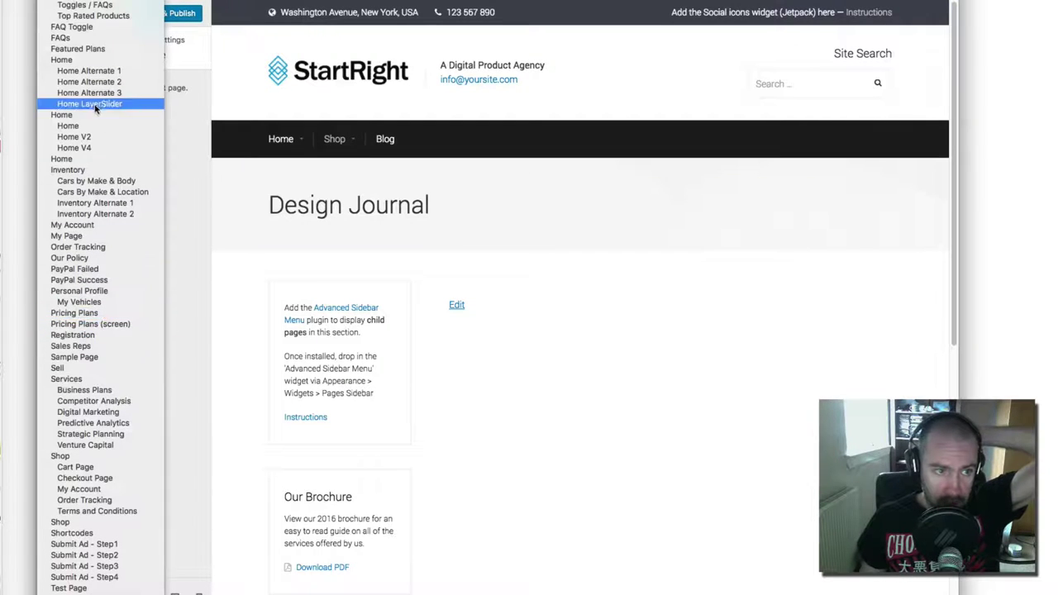
{"action": "key", "text": "Escape"}
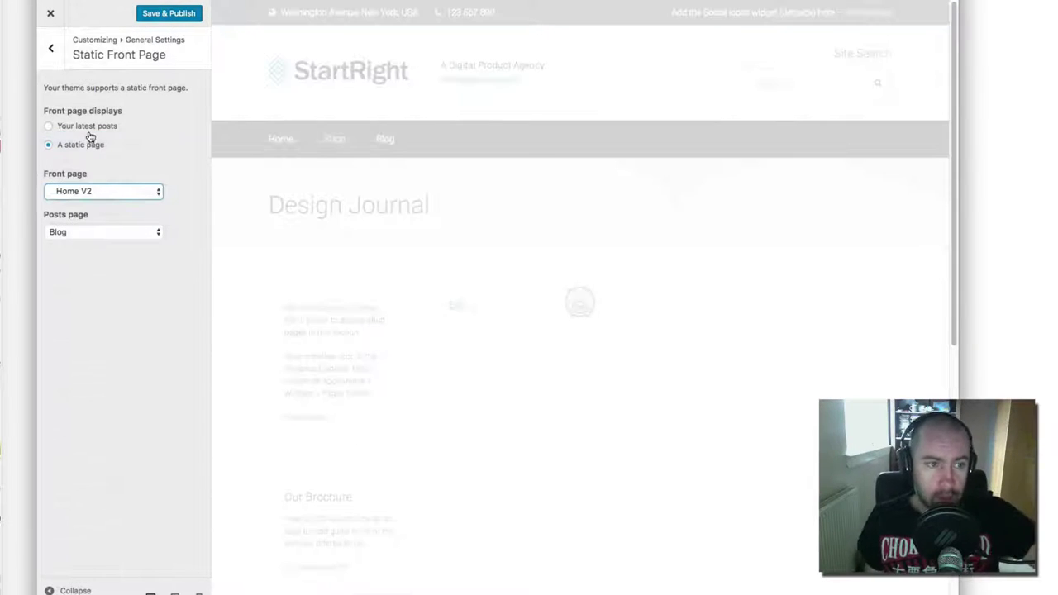
{"action": "scroll", "coordinate": [573, 411], "scroll_direction": "down", "scroll_amount": 15}
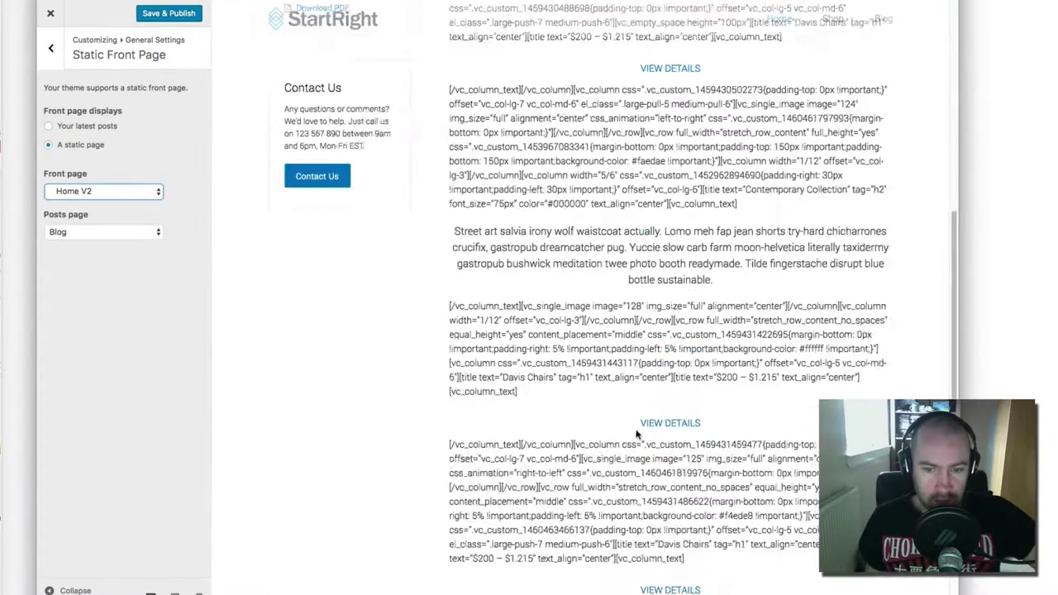
{"action": "scroll", "coordinate": [573, 411], "scroll_direction": "up", "scroll_amount": 8}
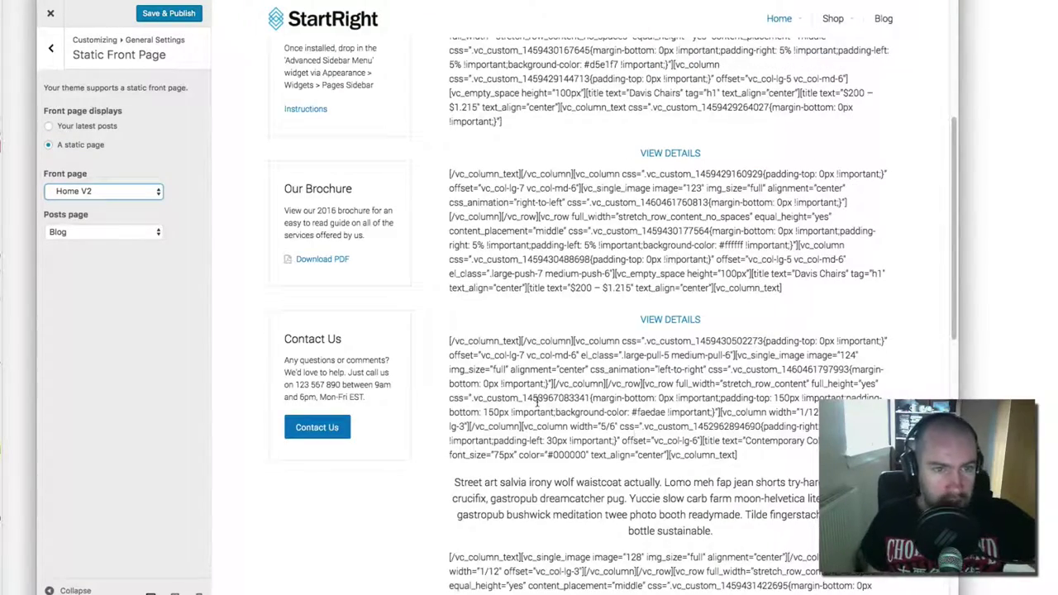
{"action": "scroll", "coordinate": [537, 401], "scroll_direction": "up", "scroll_amount": 5}
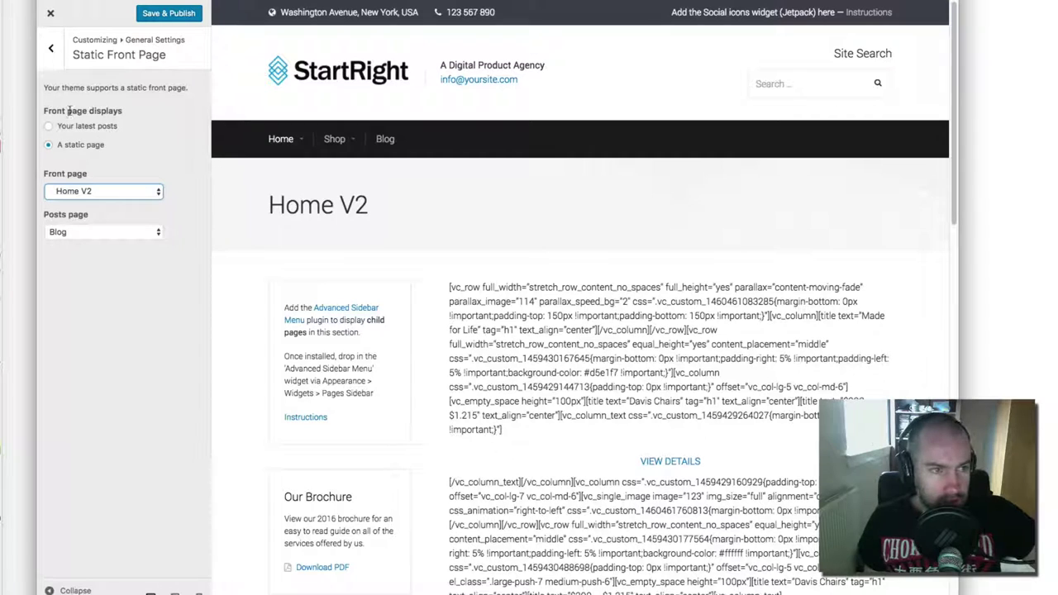
Leave the Static Front Page settings and open the Logo options under General Settings
{"action": "left_click", "coordinate": [50, 48]}
{"action": "left_click", "coordinate": [51, 48]}
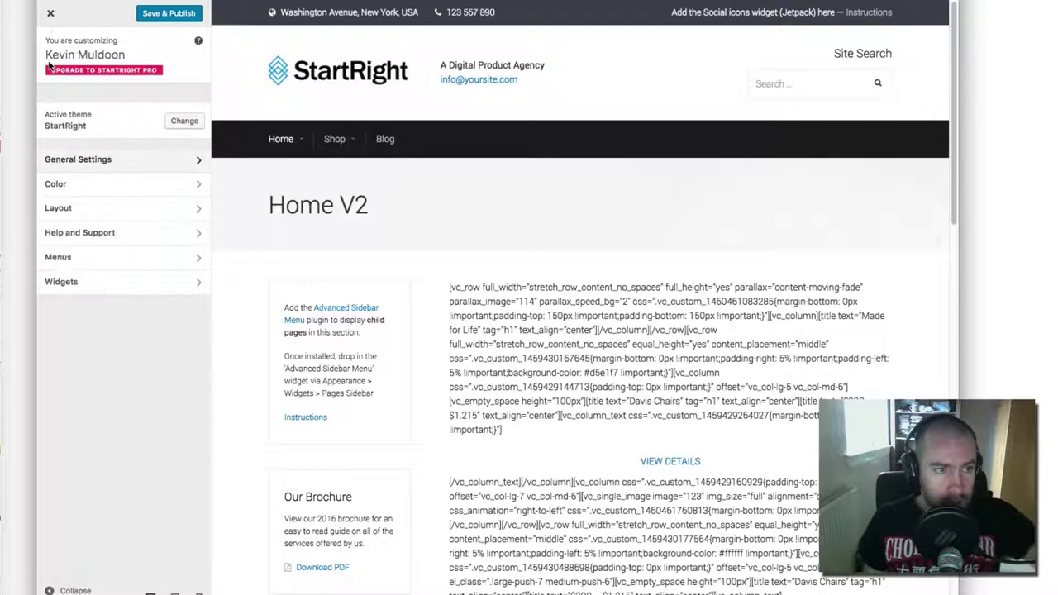
{"action": "left_click", "coordinate": [114, 167]}
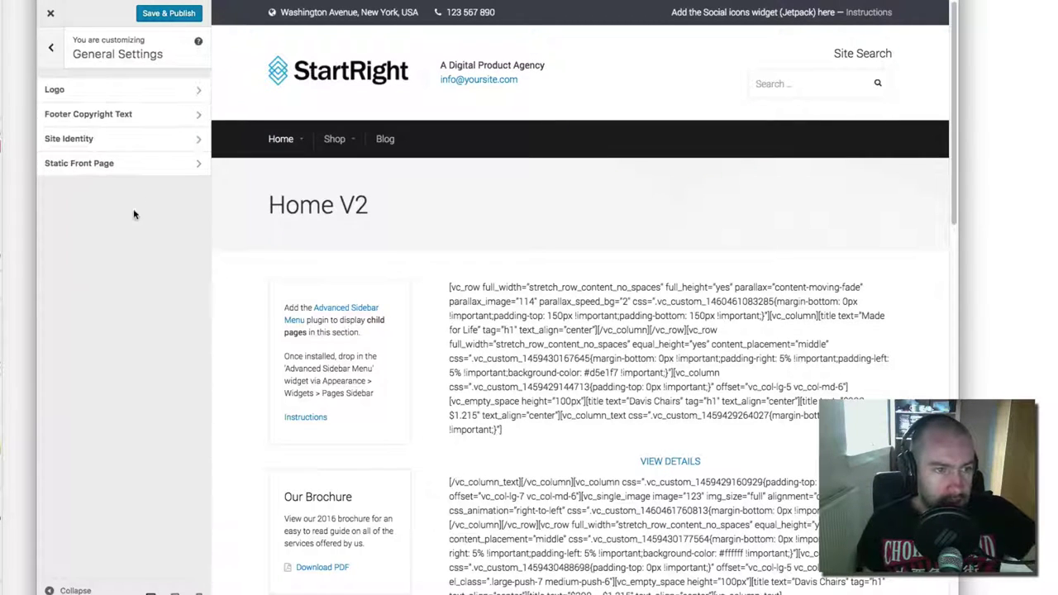
{"action": "left_click", "coordinate": [75, 92]}
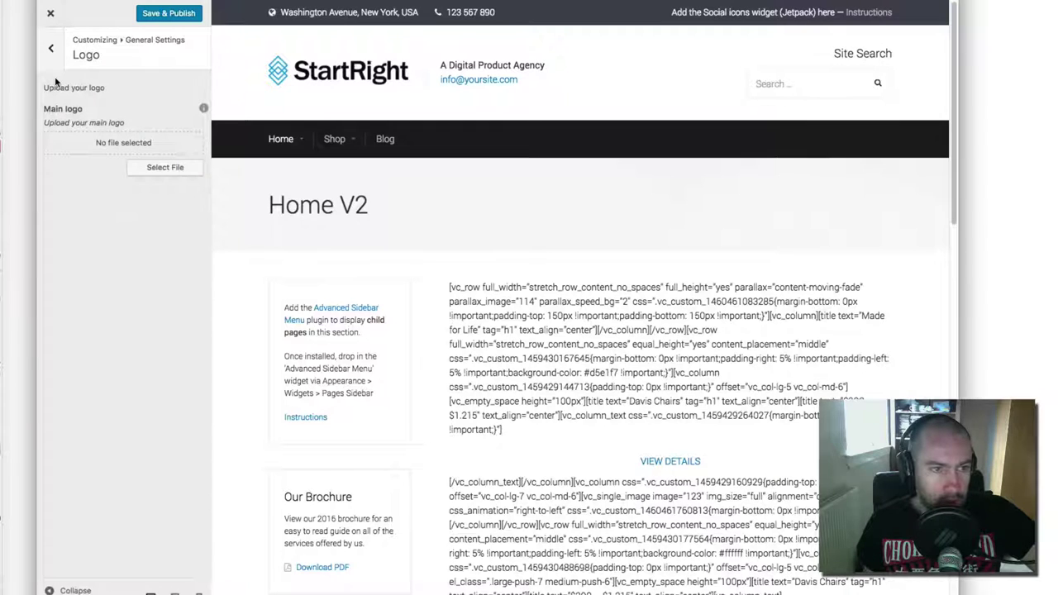
In the Footer Copyright Text settings, replace the "Built by" credit with the site owner's domain name
{"action": "left_click", "coordinate": [50, 50]}
{"action": "left_click", "coordinate": [104, 115]}
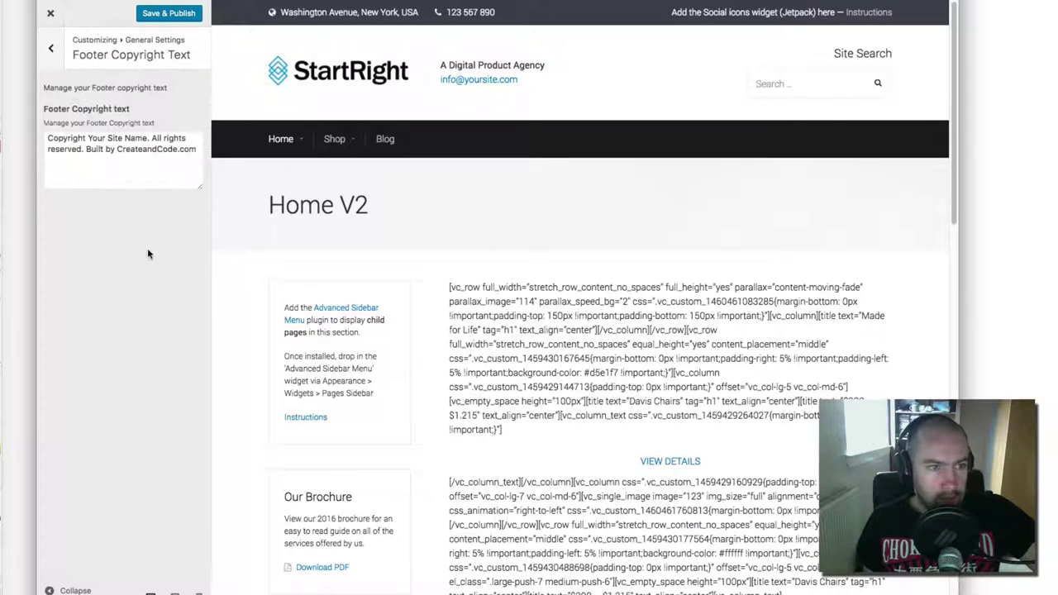
{"action": "scroll", "coordinate": [626, 482], "scroll_direction": "down", "scroll_amount": 10}
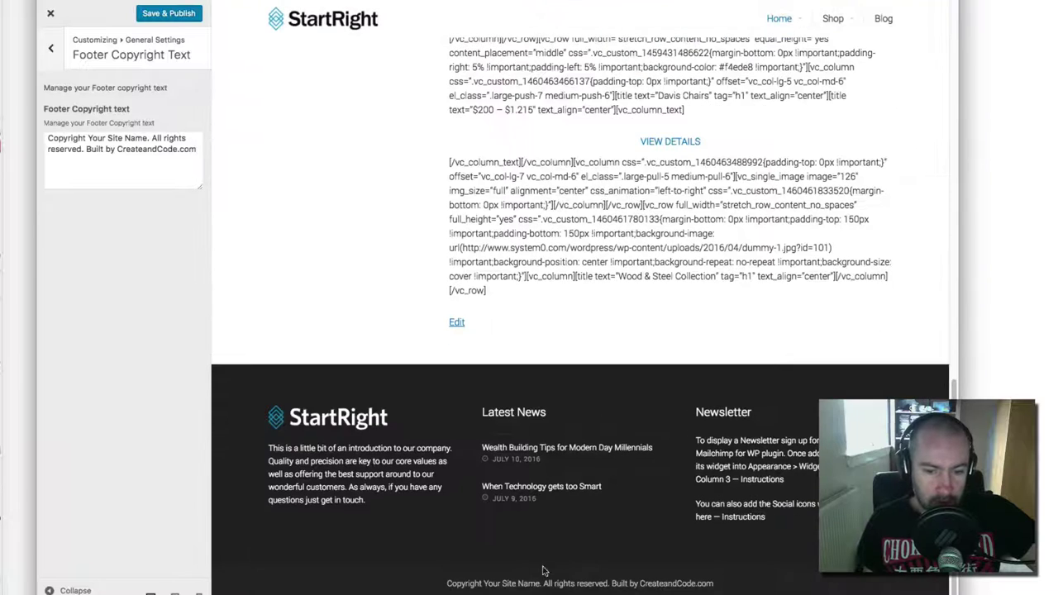
{"action": "double_click", "coordinate": [118, 150]}
{"action": "type", "text": "Kevin"}
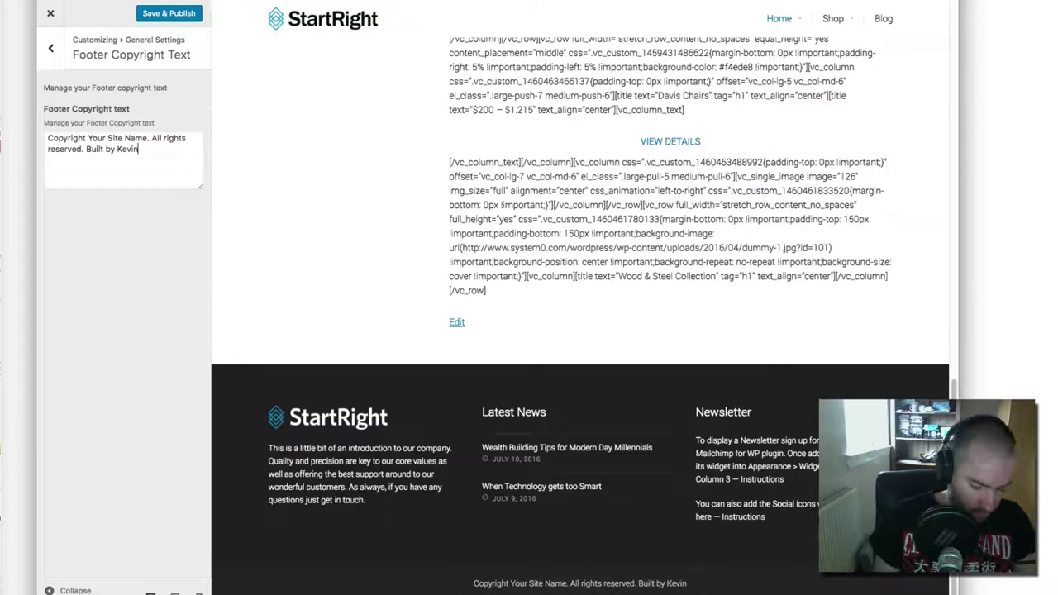
{"action": "type", "text": "Muldoon"}
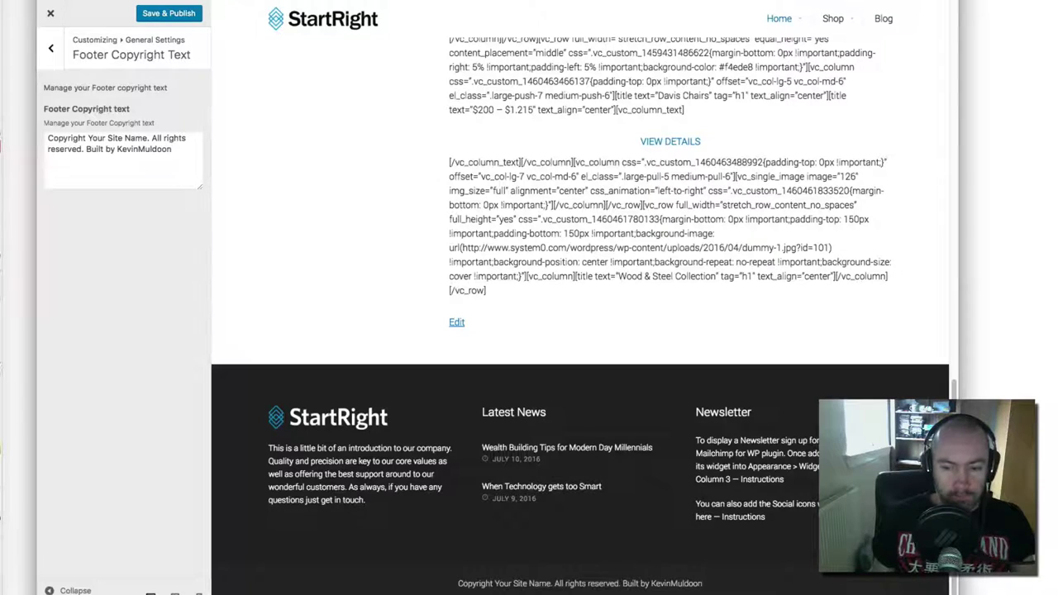
{"action": "type", "text": ".com"}
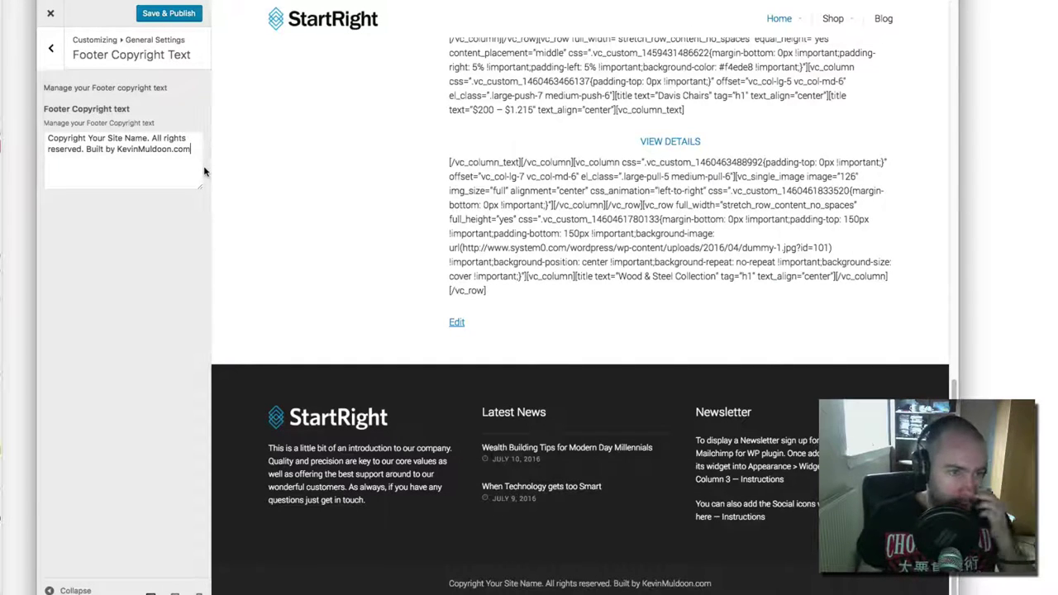
{"action": "left_click", "coordinate": [51, 49]}
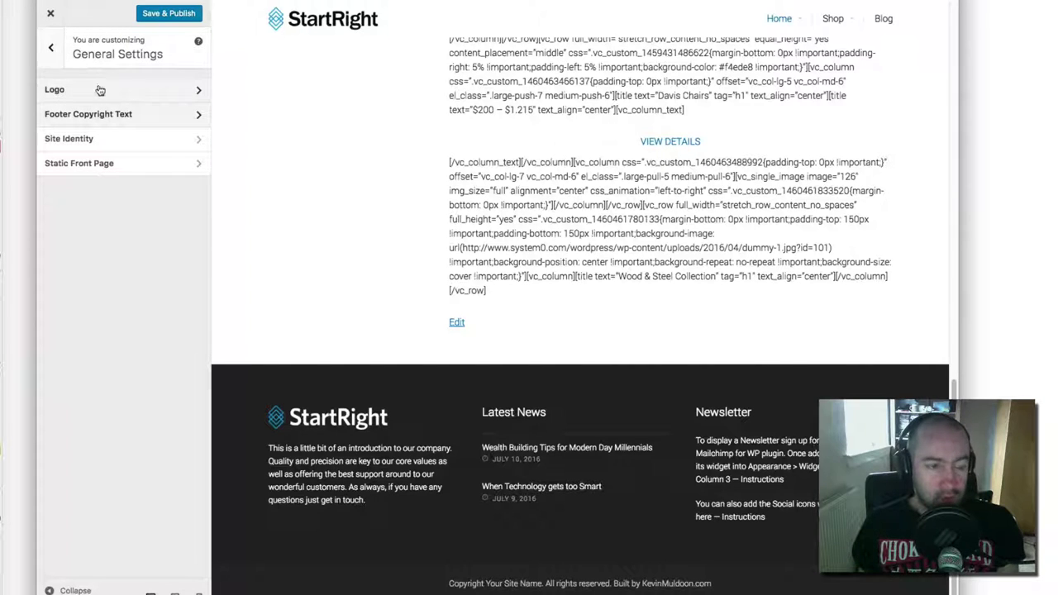
Review the site title, tagline and site icon options under Site Identity, then leave General Settings
{"action": "left_click", "coordinate": [138, 142]}
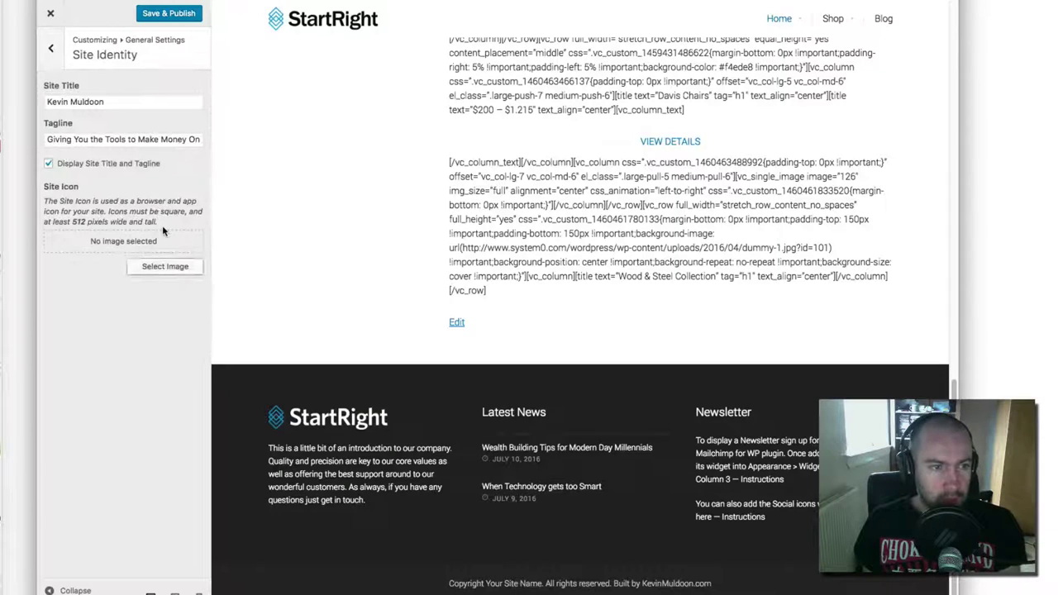
{"action": "left_click", "coordinate": [73, 101]}
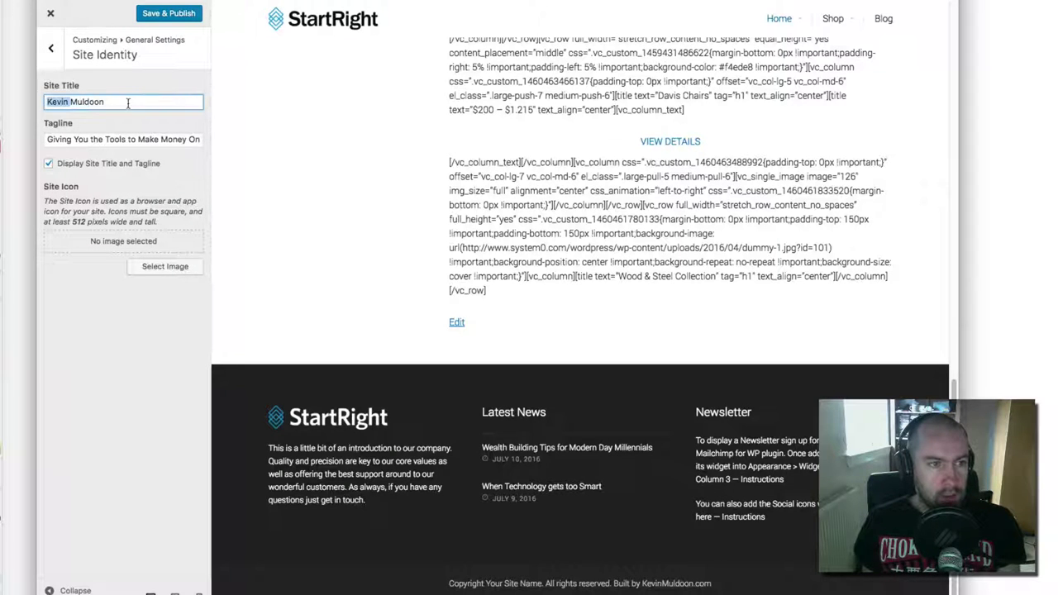
{"action": "scroll", "coordinate": [404, 271], "scroll_direction": "up", "scroll_amount": 15}
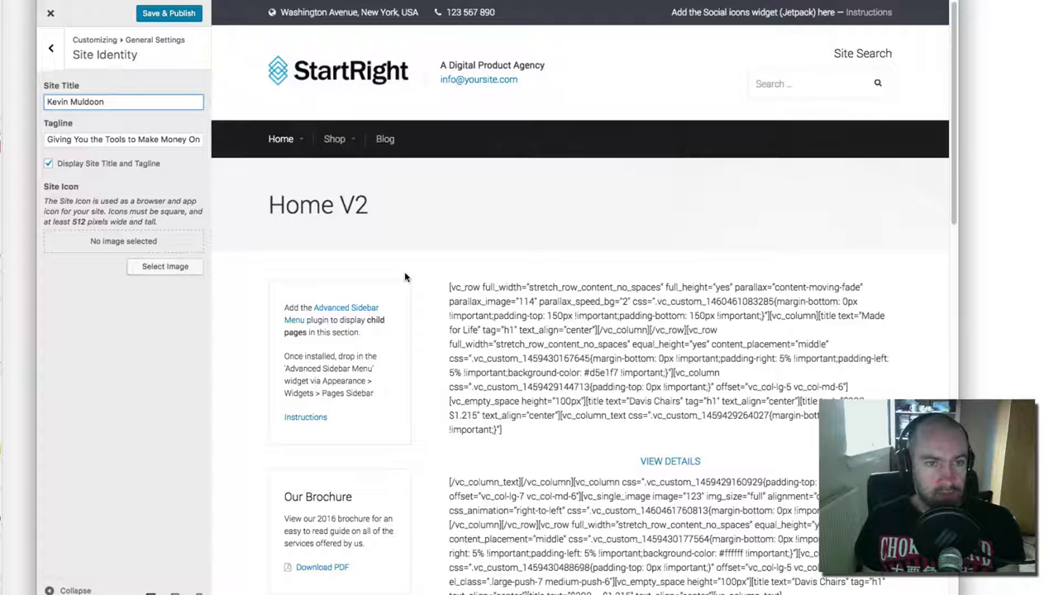
{"action": "left_click_drag", "start_coordinate": [90, 139], "coordinate": [188, 139]}
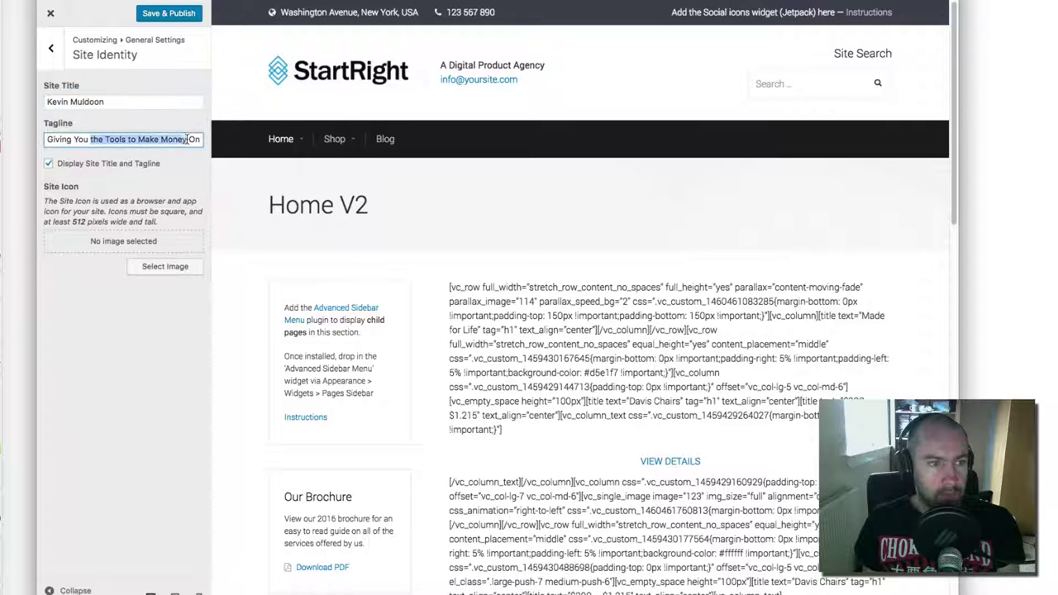
{"action": "left_click", "coordinate": [52, 51]}
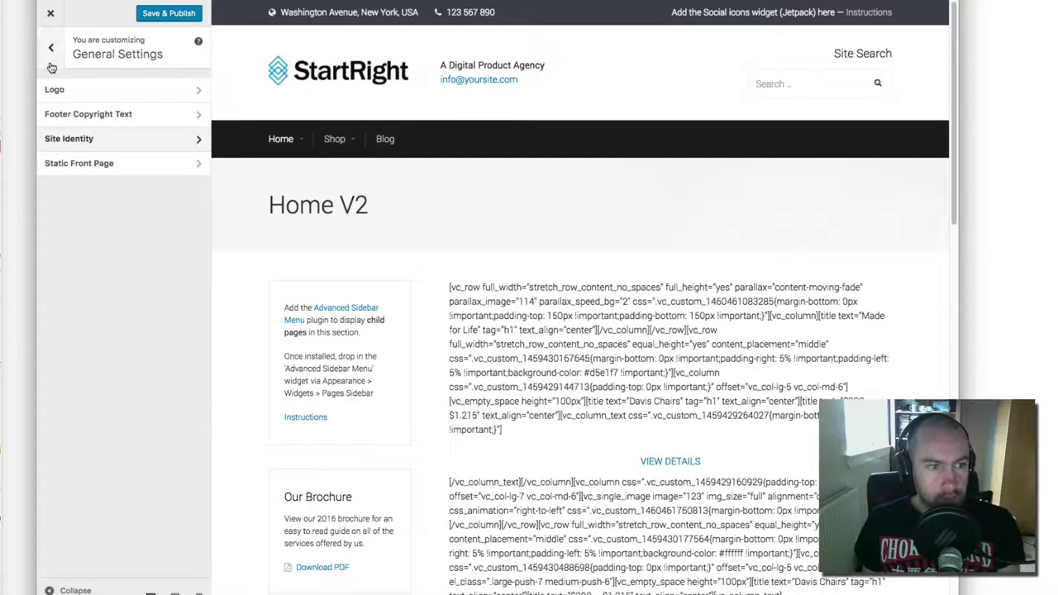
{"action": "left_click", "coordinate": [58, 50]}
In the general color settings, set the Primary Swatch Color to red #dd3333 and check it in the site preview
{"action": "left_click", "coordinate": [113, 182]}
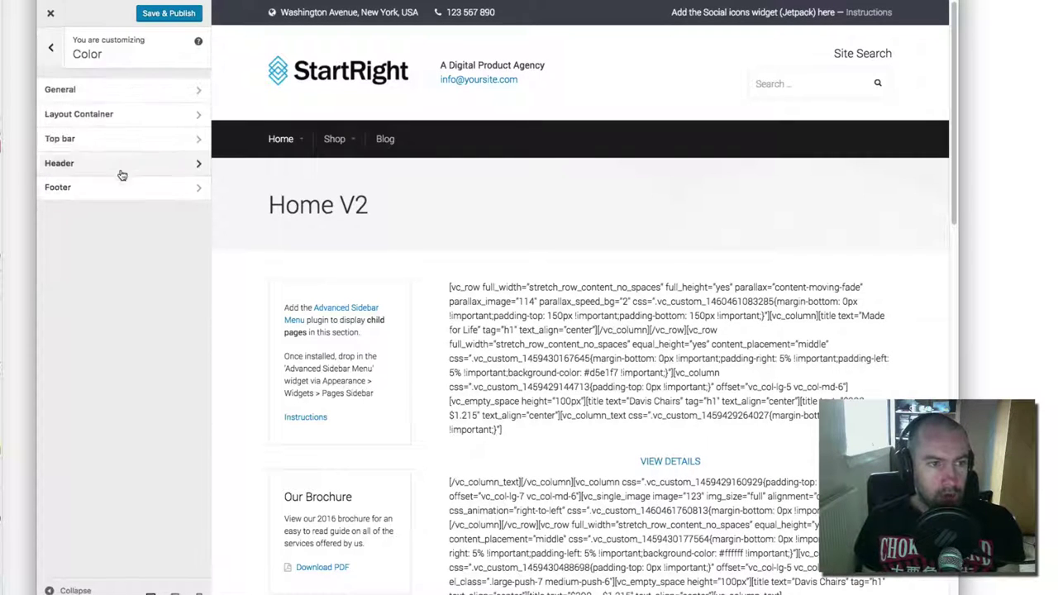
{"action": "left_click", "coordinate": [111, 91]}
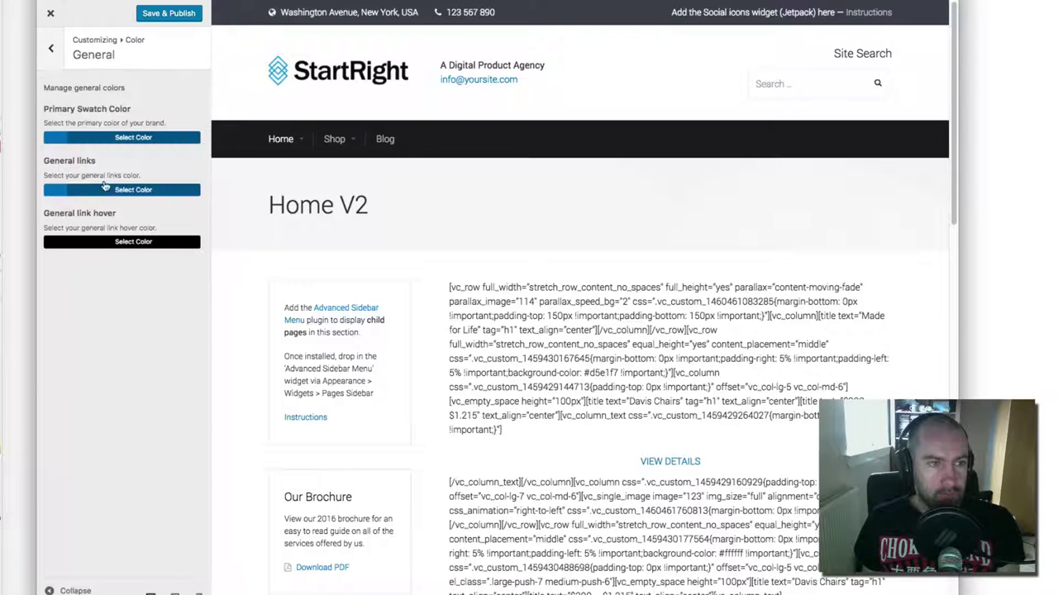
{"action": "left_click", "coordinate": [57, 138]}
{"action": "left_click", "coordinate": [84, 198]}
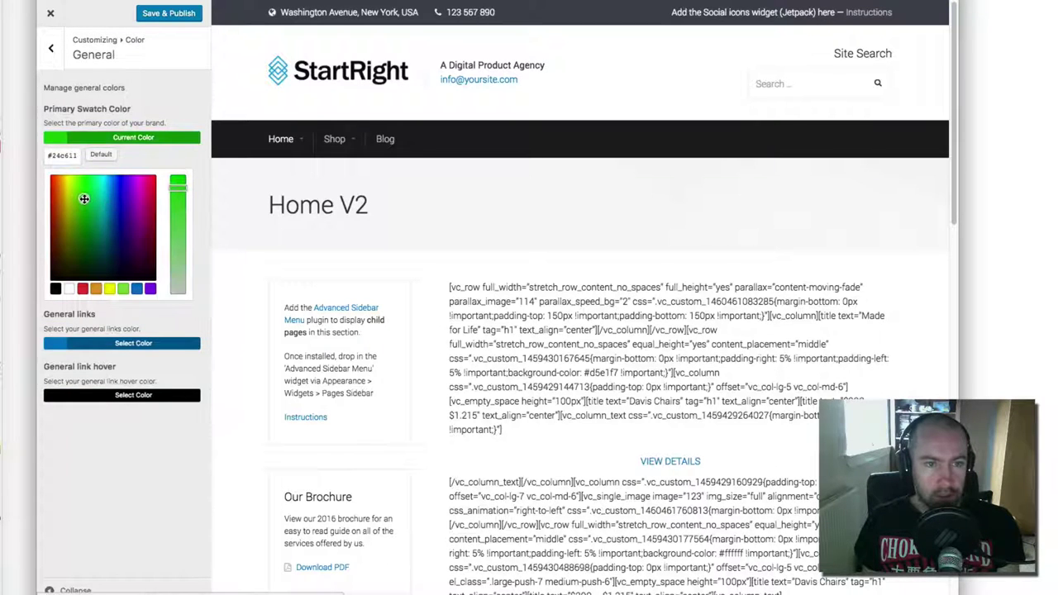
{"action": "left_click", "coordinate": [83, 288]}
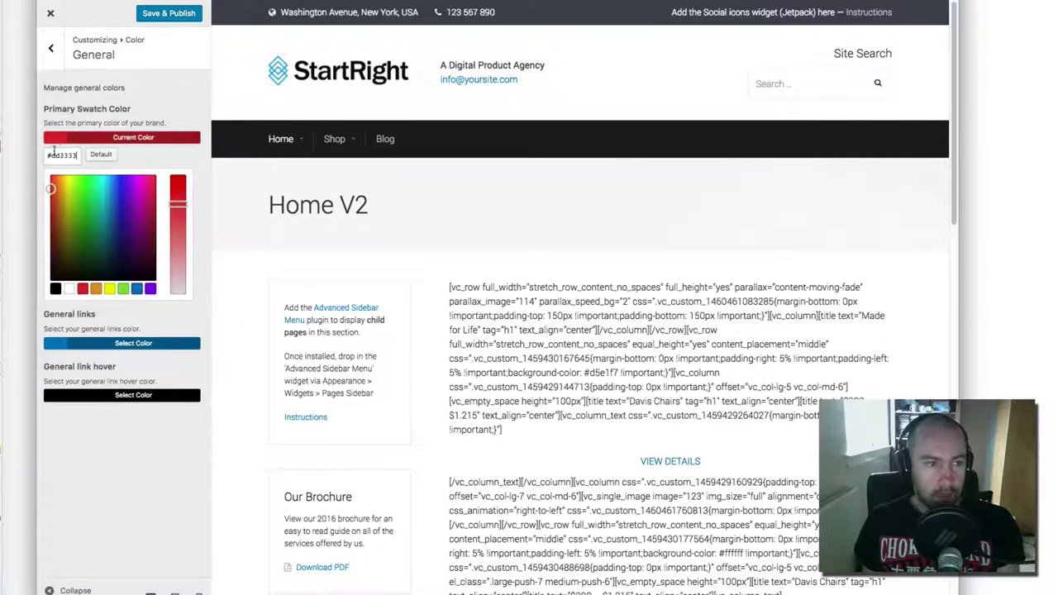
{"action": "scroll", "coordinate": [397, 353], "scroll_direction": "down", "scroll_amount": 10}
{"action": "scroll", "coordinate": [498, 348], "scroll_direction": "up", "scroll_amount": 5}
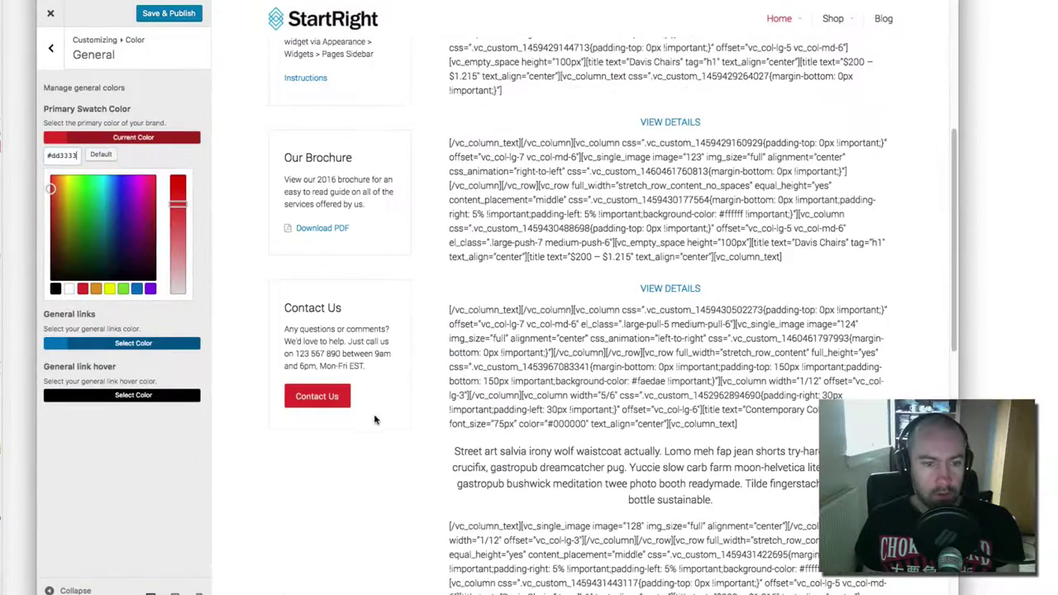
{"action": "left_click", "coordinate": [341, 400]}
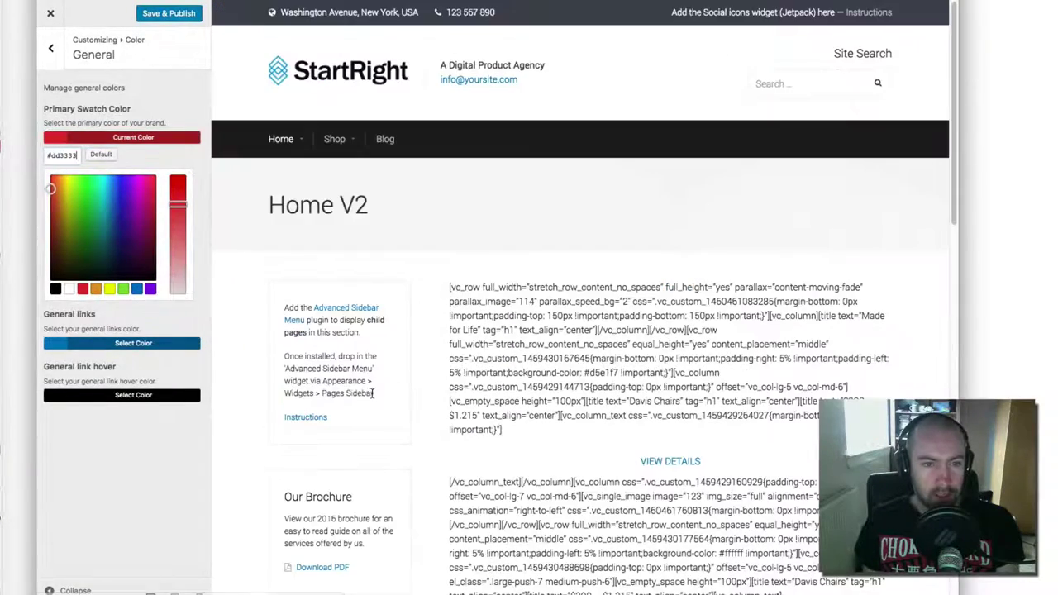
Set the general links color to purple #8224e3 and the general link hover color to red #dd3333
{"action": "left_click", "coordinate": [68, 344]}
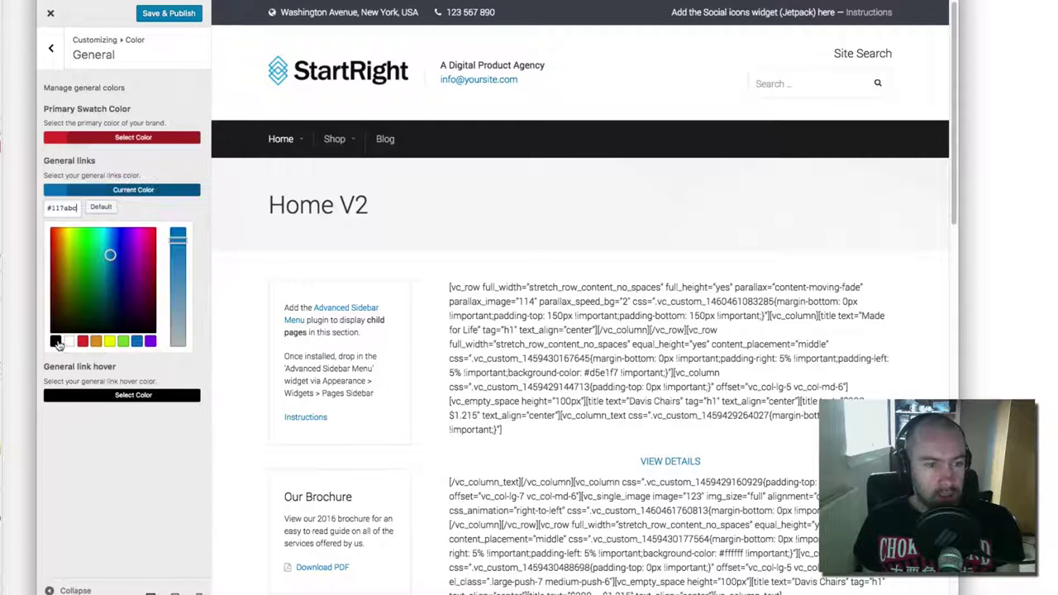
{"action": "left_click", "coordinate": [136, 341]}
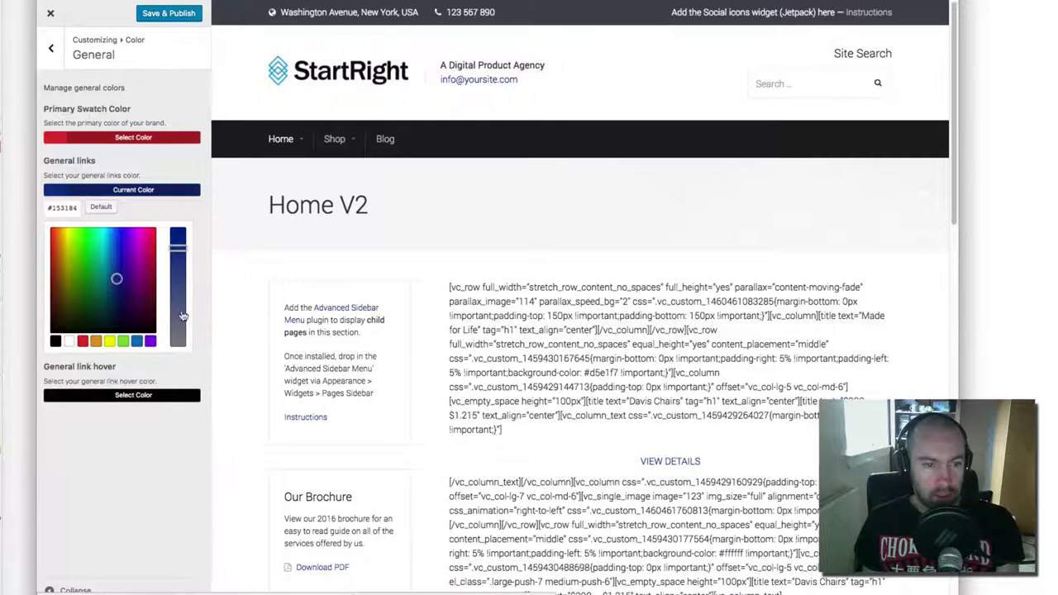
{"action": "left_click", "coordinate": [82, 342]}
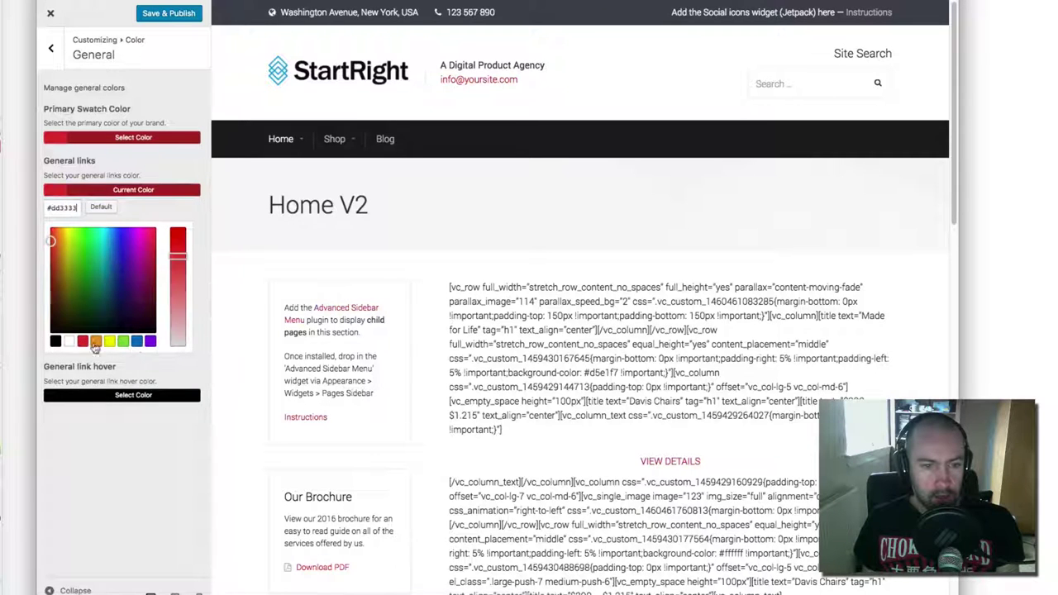
{"action": "left_click", "coordinate": [149, 342]}
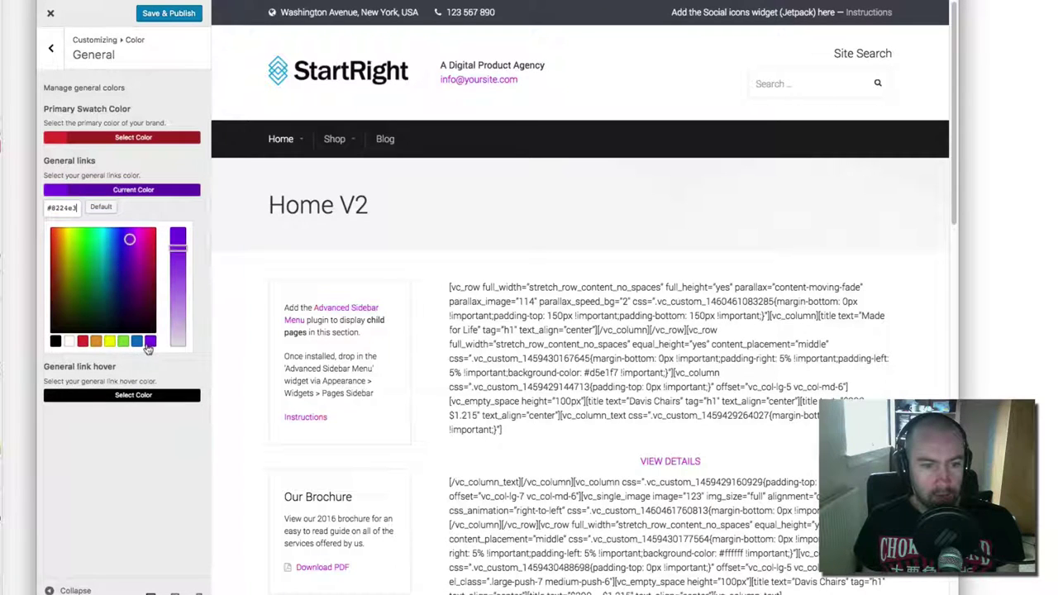
{"action": "left_click", "coordinate": [122, 396]}
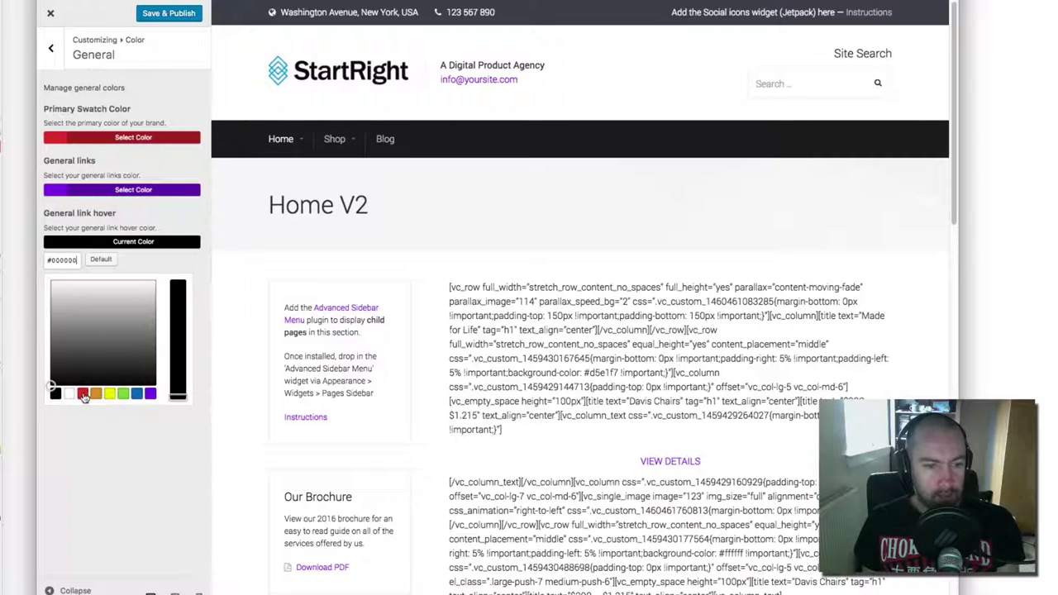
{"action": "left_click", "coordinate": [82, 393]}
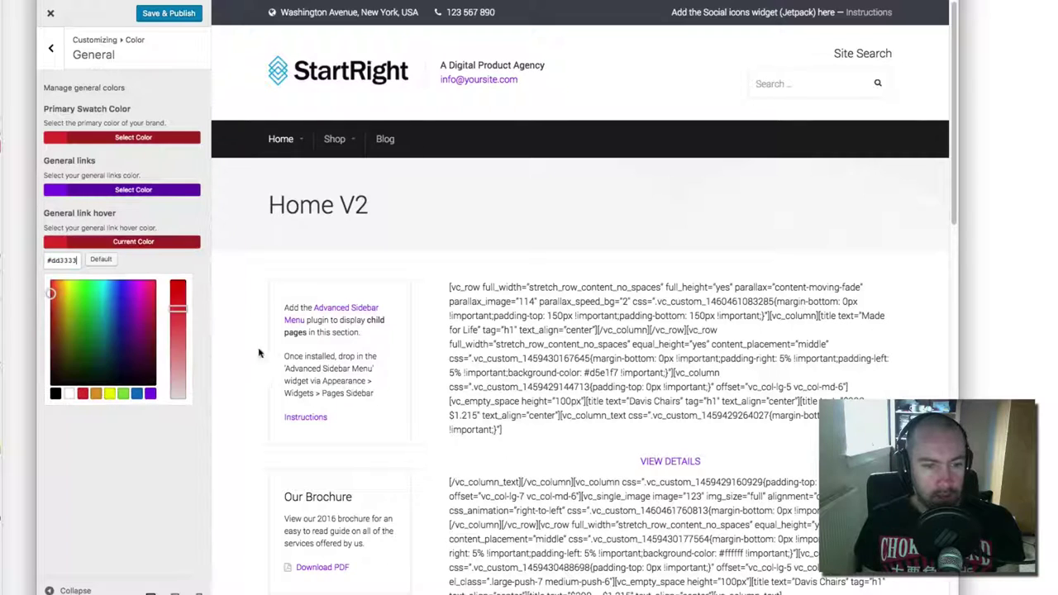
{"action": "left_click", "coordinate": [51, 49]}
Look through the color options for the top bar, header and footer, and leave the Color settings
{"action": "left_click", "coordinate": [91, 139]}
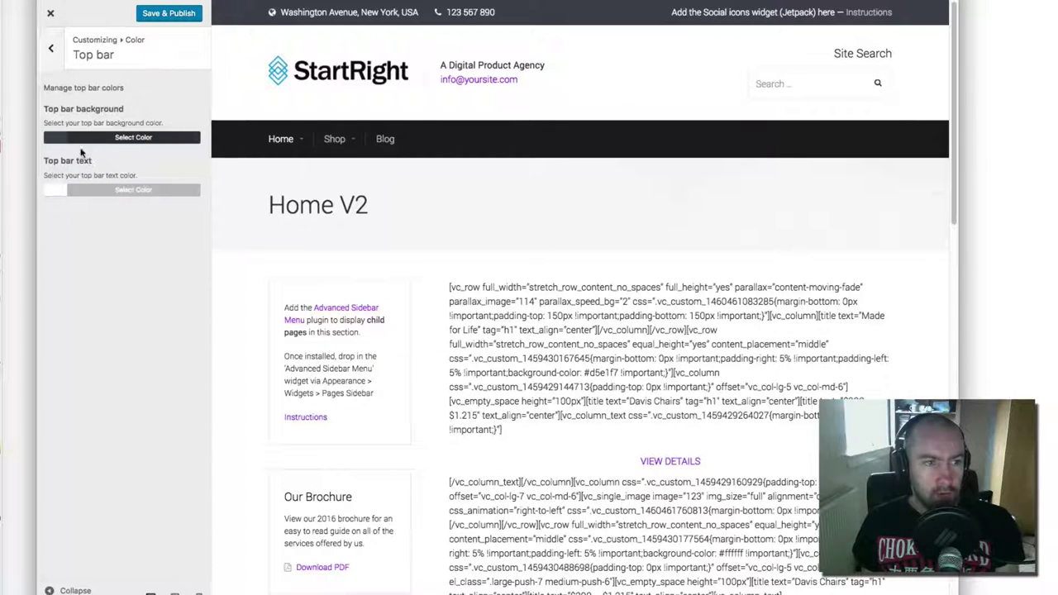
{"action": "left_click", "coordinate": [52, 54]}
{"action": "left_click", "coordinate": [89, 162]}
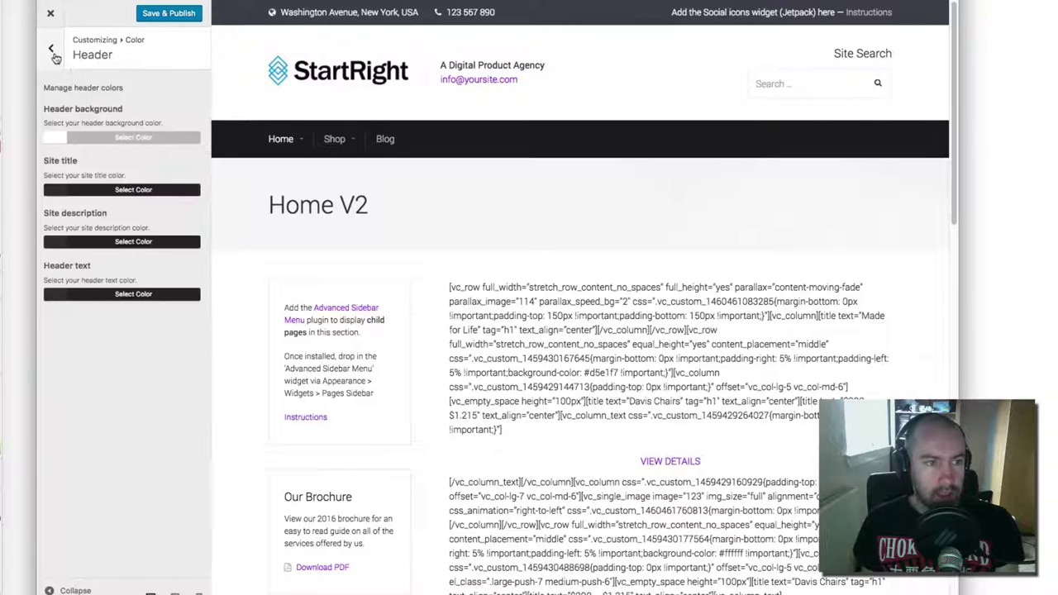
{"action": "left_click", "coordinate": [51, 51]}
{"action": "left_click", "coordinate": [74, 187]}
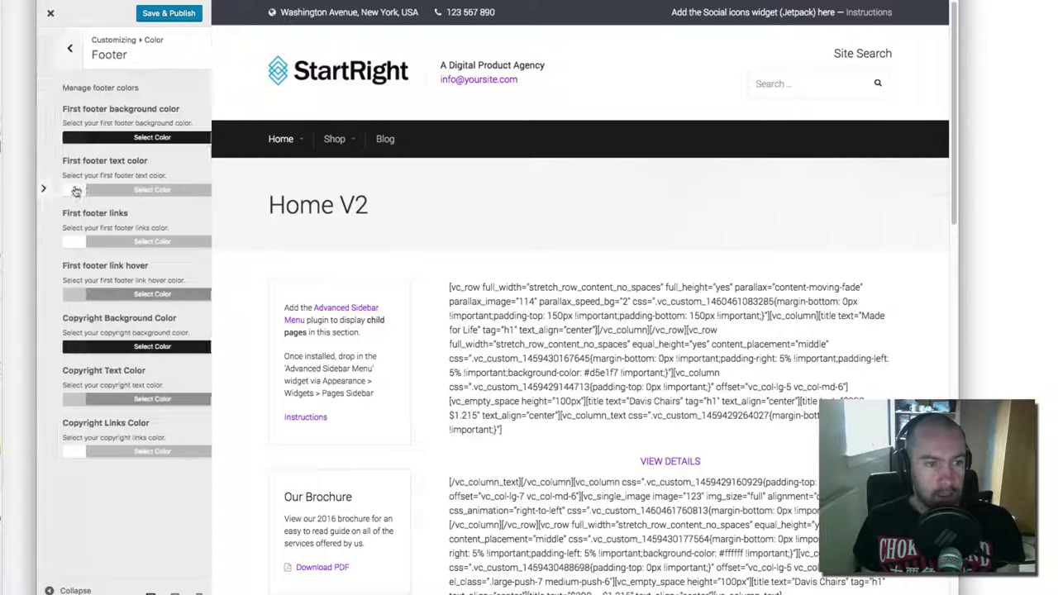
{"action": "left_click", "coordinate": [51, 55]}
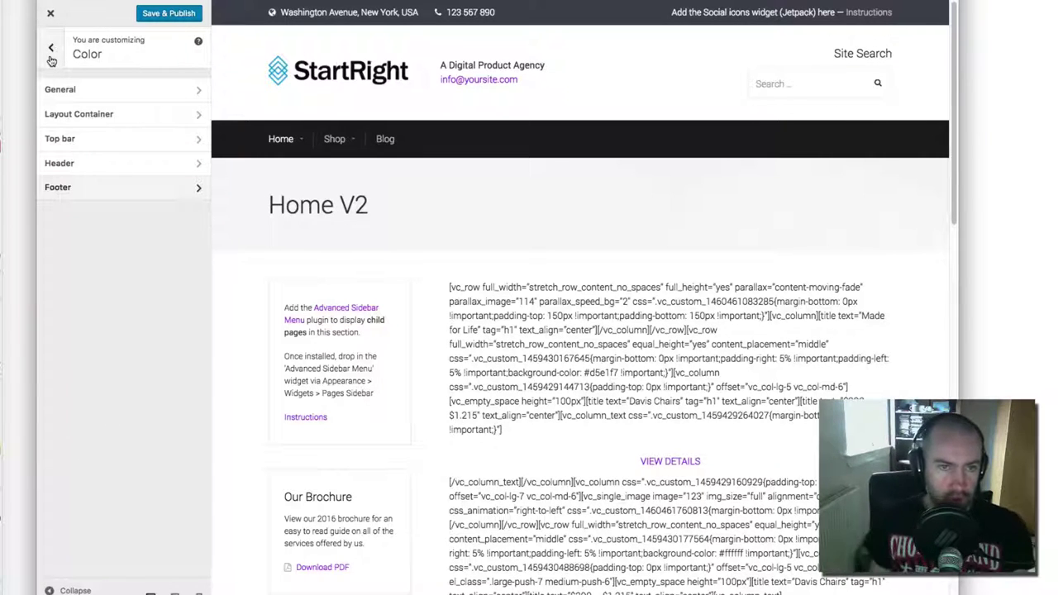
{"action": "left_click", "coordinate": [52, 52]}
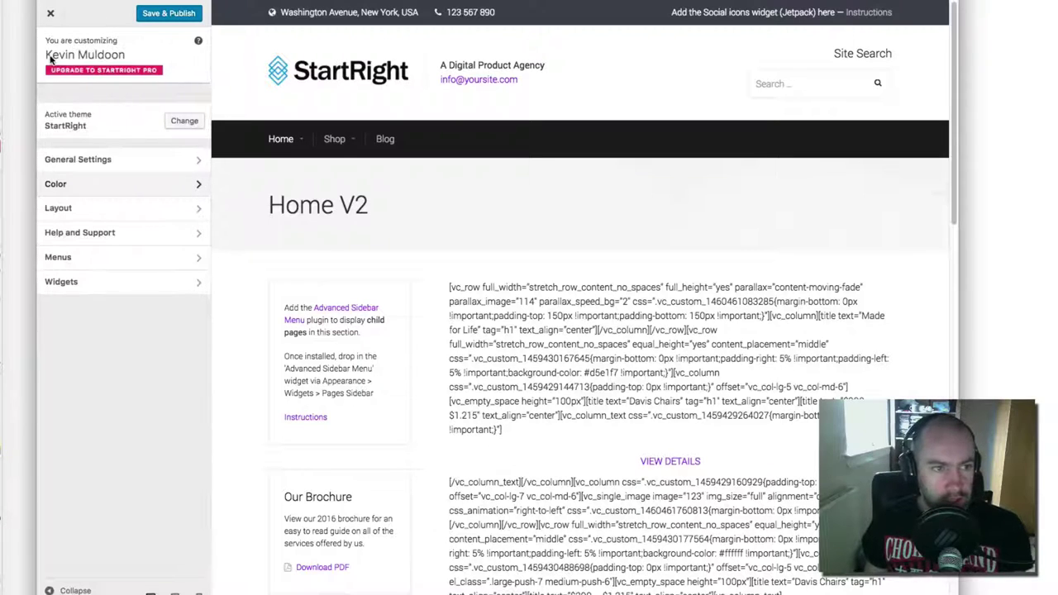
In the layout's top bar settings, try hiding the top bar and set it back to Show
{"action": "left_click", "coordinate": [118, 209]}
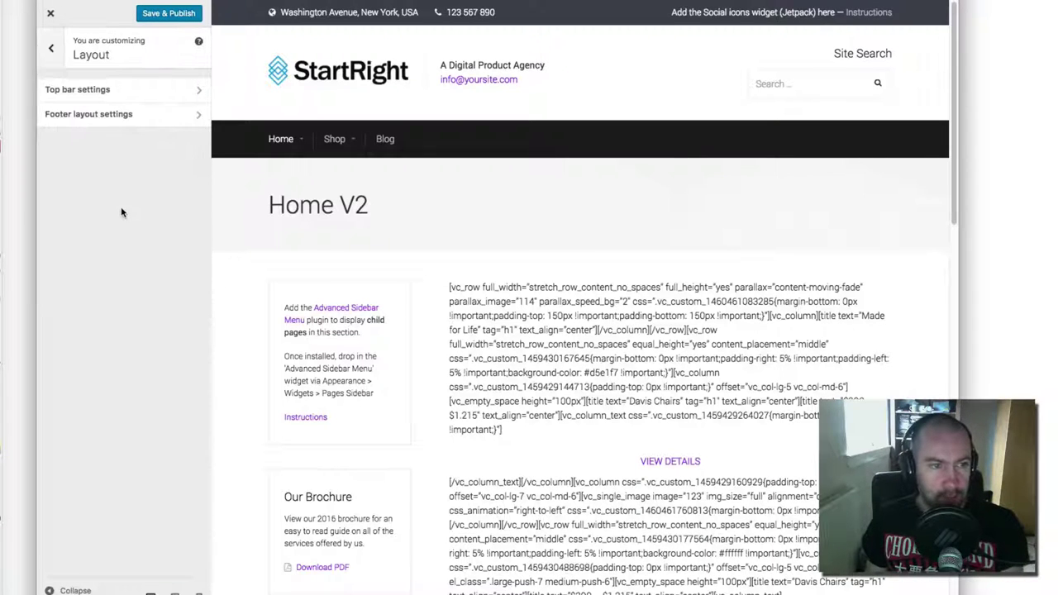
{"action": "left_click", "coordinate": [111, 91]}
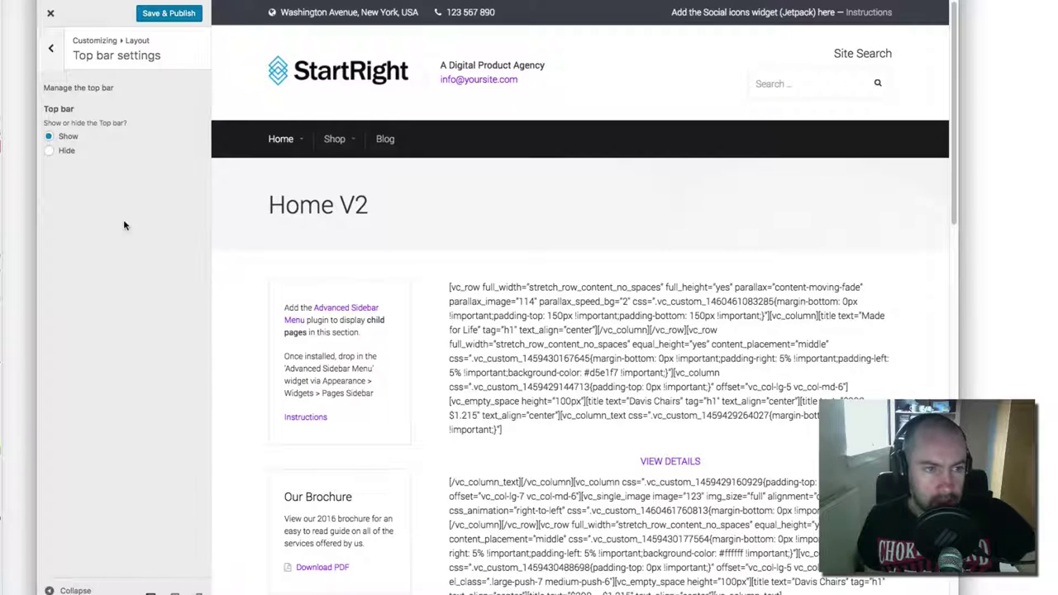
{"action": "left_click", "coordinate": [49, 150]}
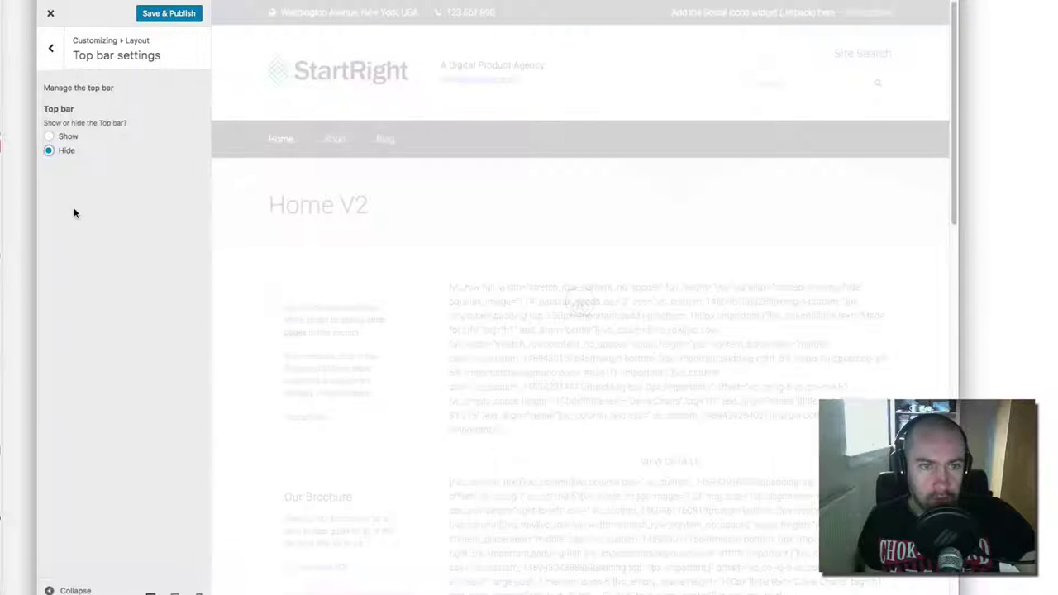
{"action": "left_click", "coordinate": [48, 136]}
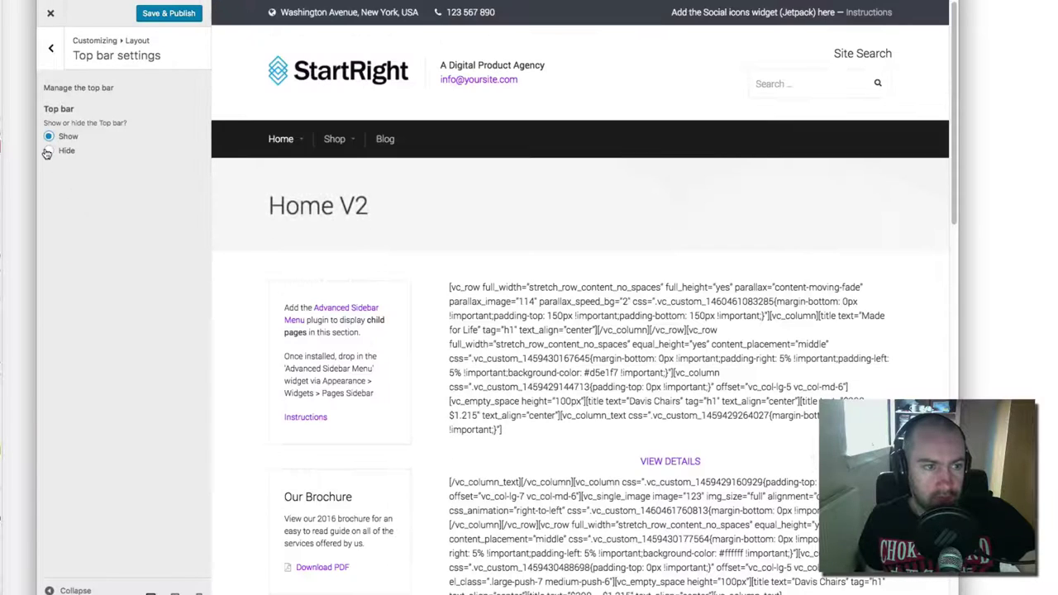
{"action": "left_click", "coordinate": [49, 151]}
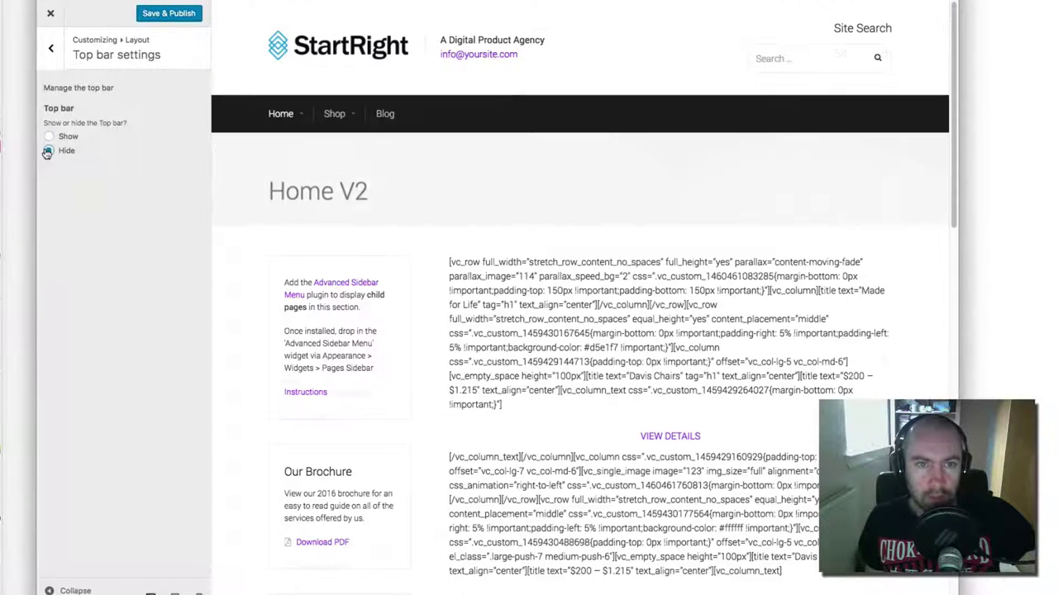
{"action": "left_click", "coordinate": [66, 139]}
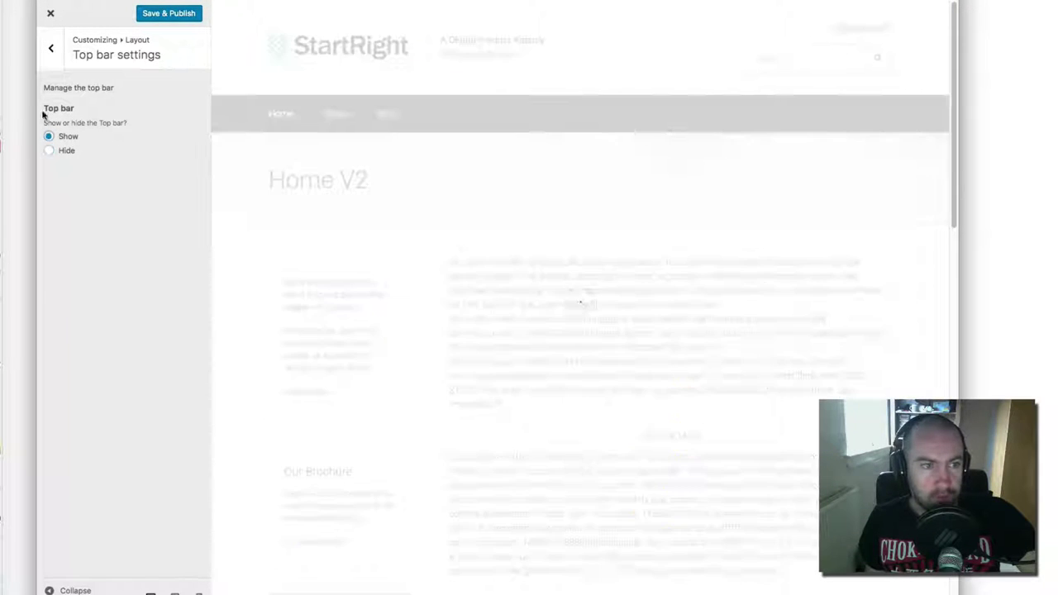
{"action": "left_click", "coordinate": [52, 50]}
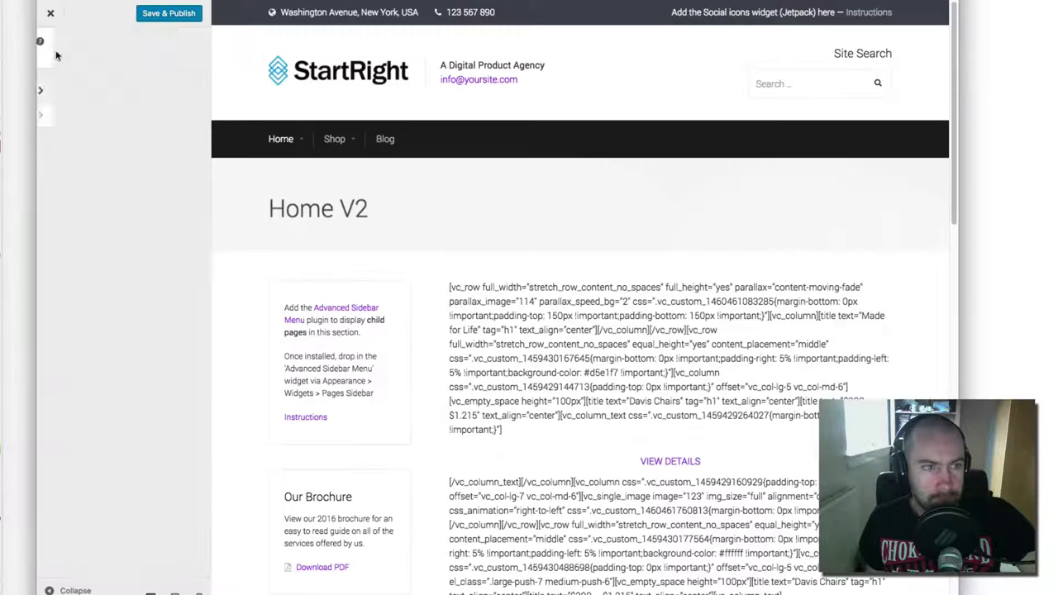
In the layout's footer settings, try hiding the footer, set it back to Show, and leave the Layout settings
{"action": "left_click", "coordinate": [124, 114]}
{"action": "left_click", "coordinate": [65, 156]}
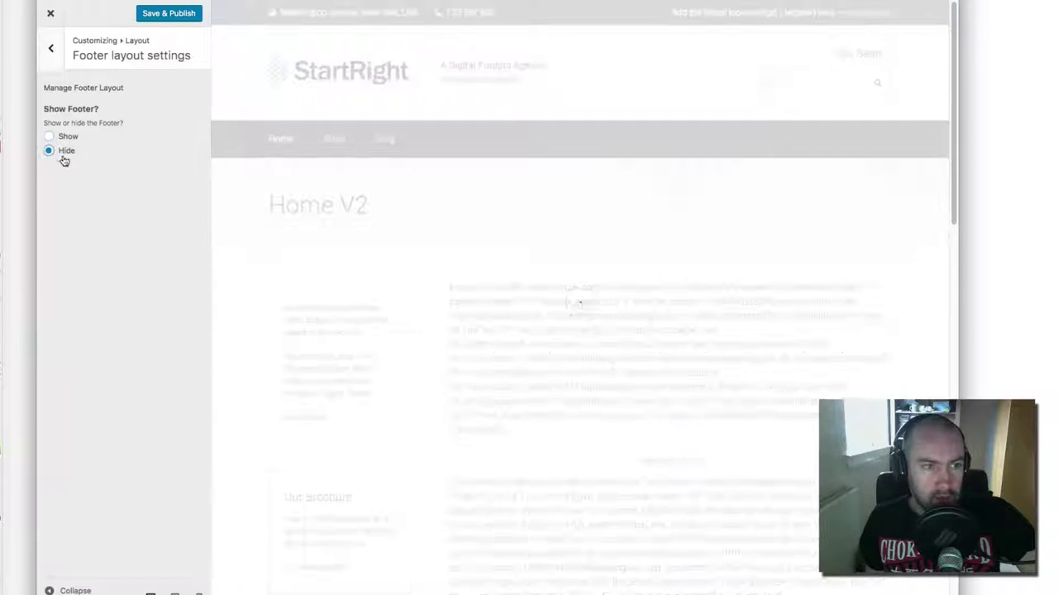
{"action": "scroll", "coordinate": [428, 416], "scroll_direction": "down", "scroll_amount": 10}
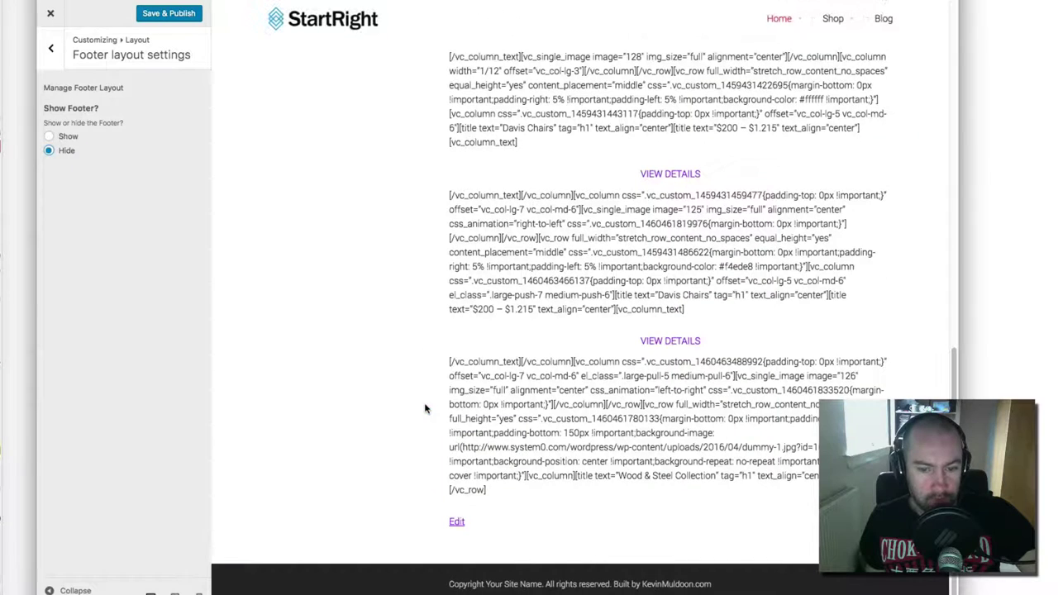
{"action": "left_click", "coordinate": [50, 137]}
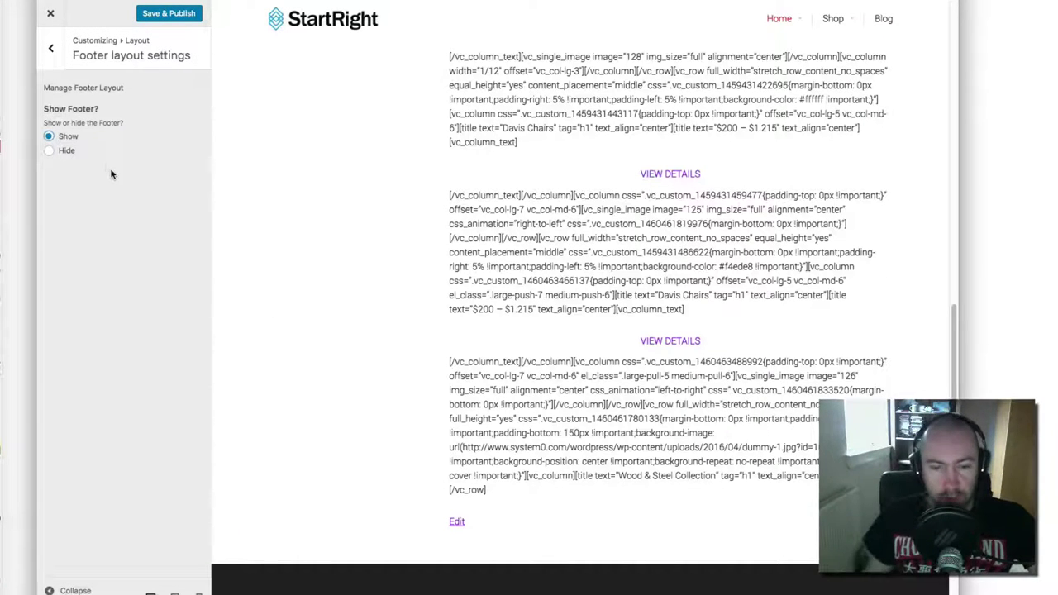
{"action": "scroll", "coordinate": [383, 297], "scroll_direction": "down", "scroll_amount": 5}
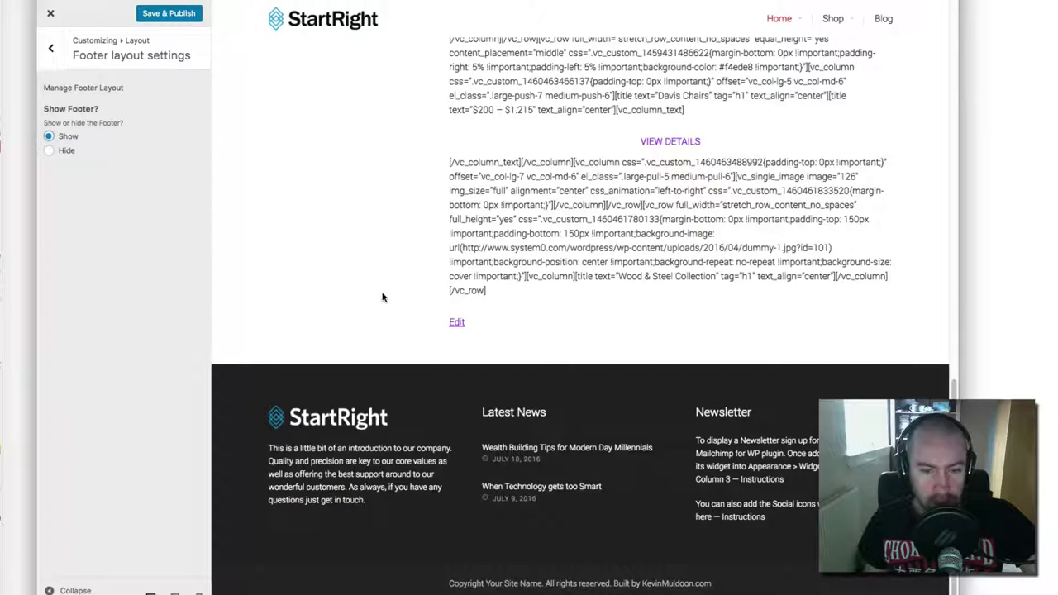
{"action": "left_click", "coordinate": [50, 48]}
{"action": "left_click", "coordinate": [50, 48]}
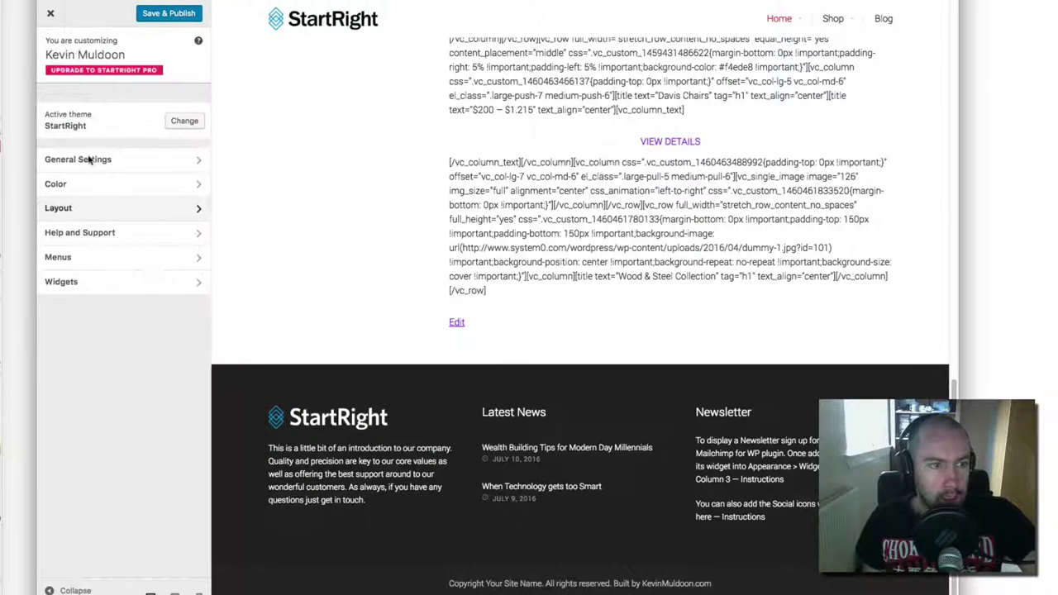
Look through the Help and Support, Menus and Widgets sections, and leave the Customizer without saving the changes
{"action": "left_click", "coordinate": [83, 232]}
{"action": "left_click", "coordinate": [84, 90]}
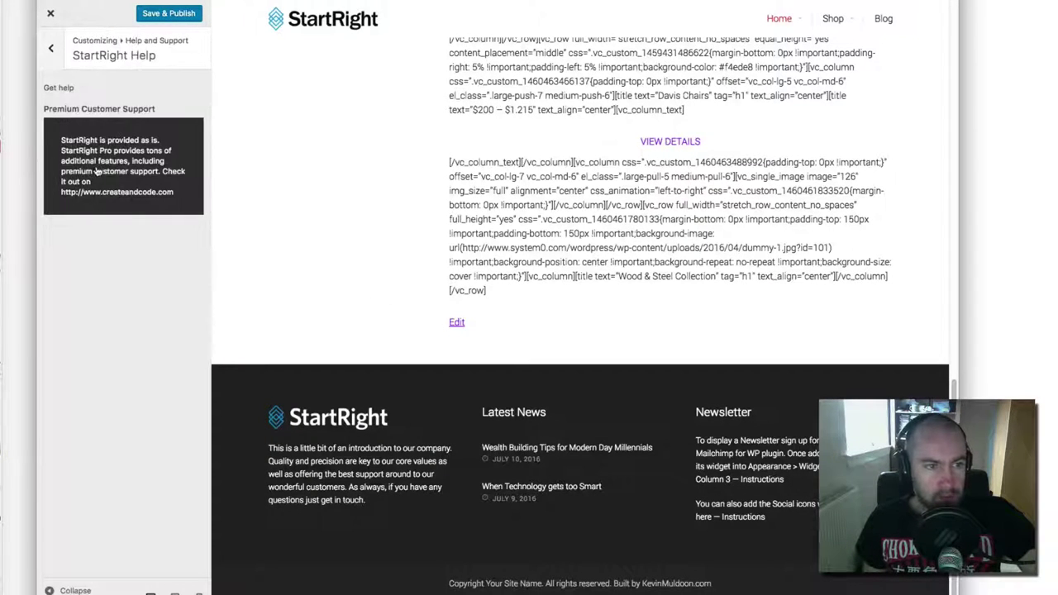
{"action": "left_click", "coordinate": [51, 50]}
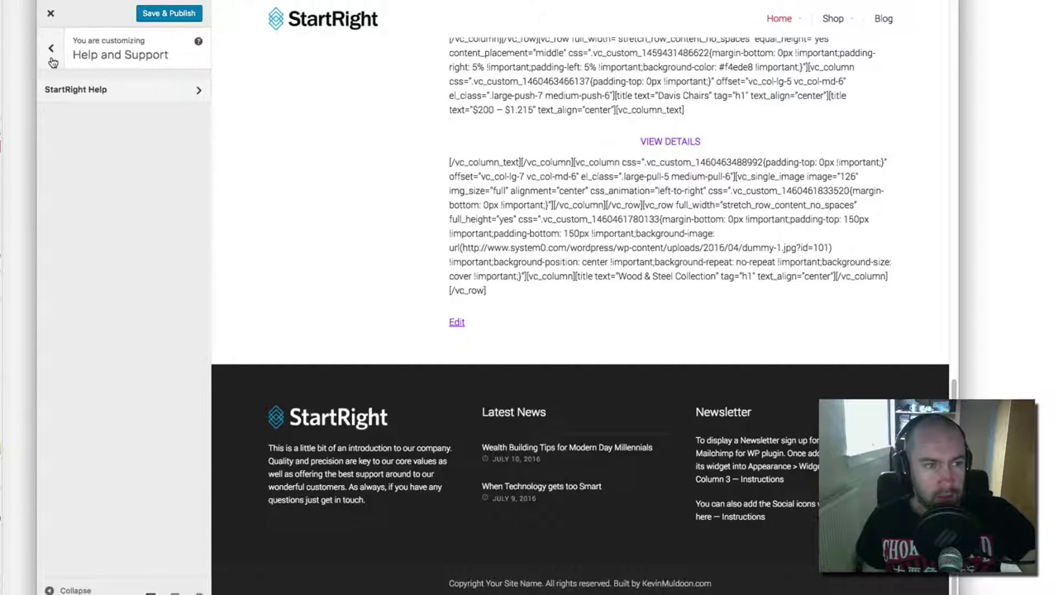
{"action": "left_click", "coordinate": [52, 61]}
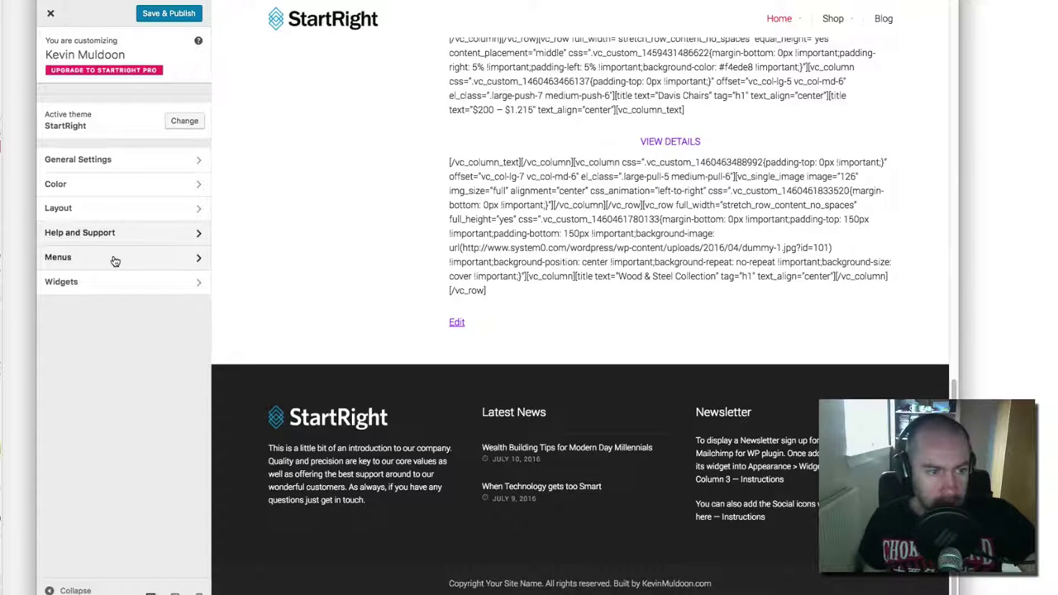
{"action": "left_click", "coordinate": [115, 261]}
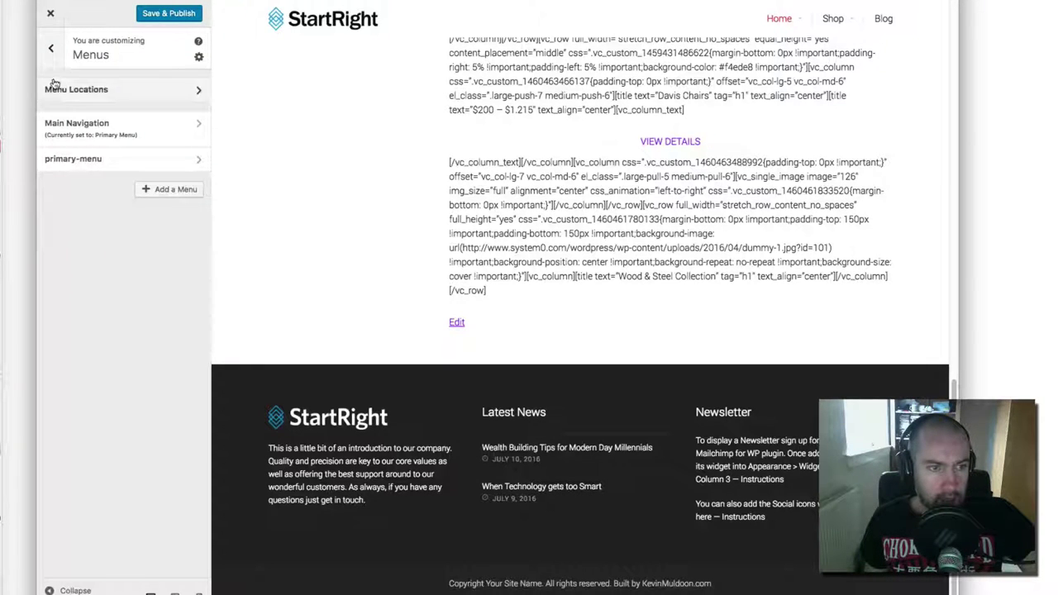
{"action": "left_click", "coordinate": [50, 63]}
{"action": "left_click", "coordinate": [86, 282]}
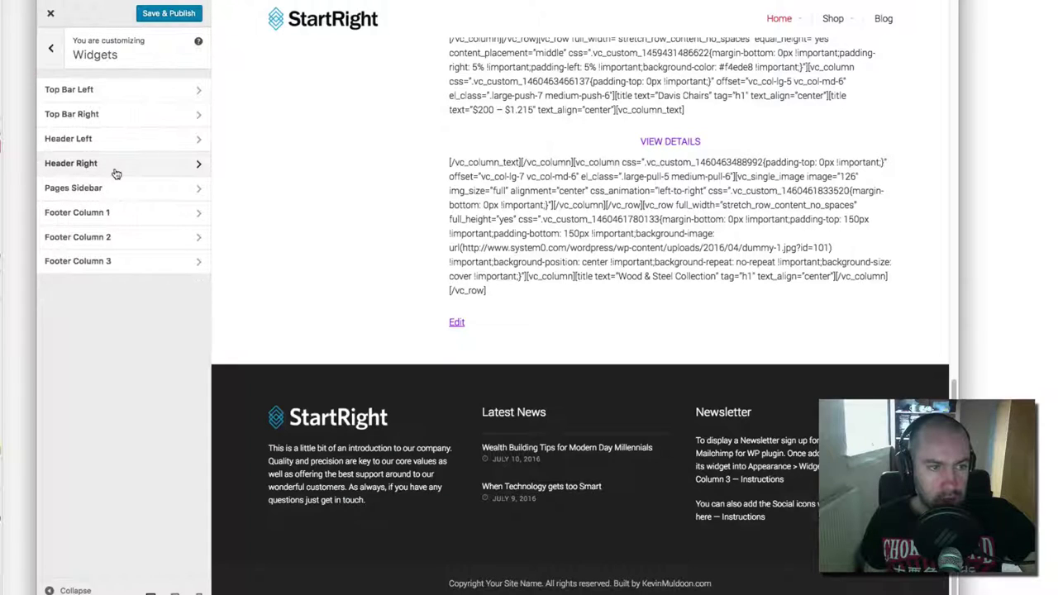
{"action": "scroll", "coordinate": [250, 394], "scroll_direction": "up", "scroll_amount": 10}
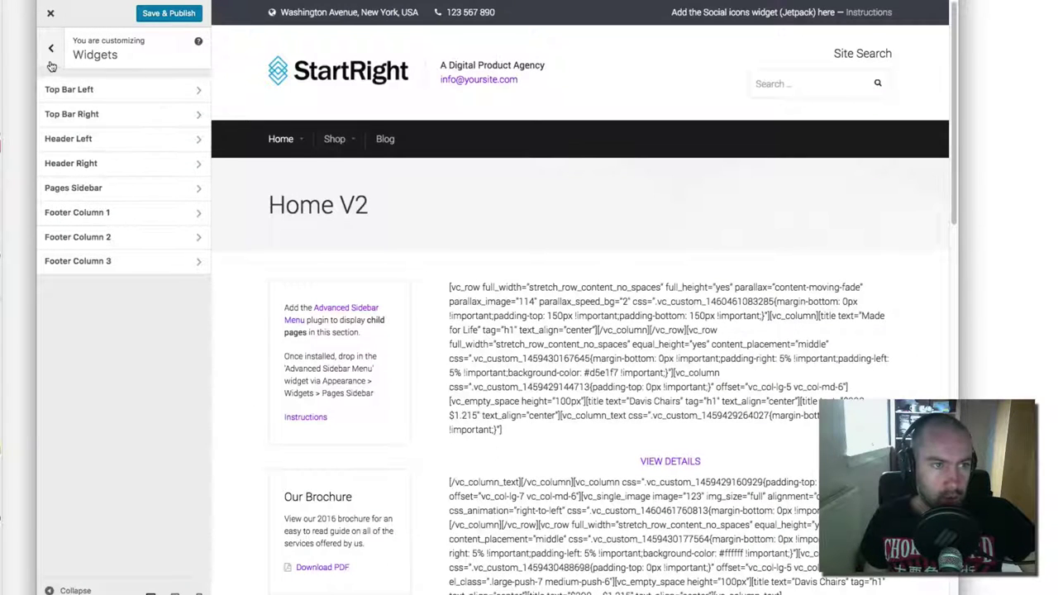
{"action": "left_click", "coordinate": [50, 48]}
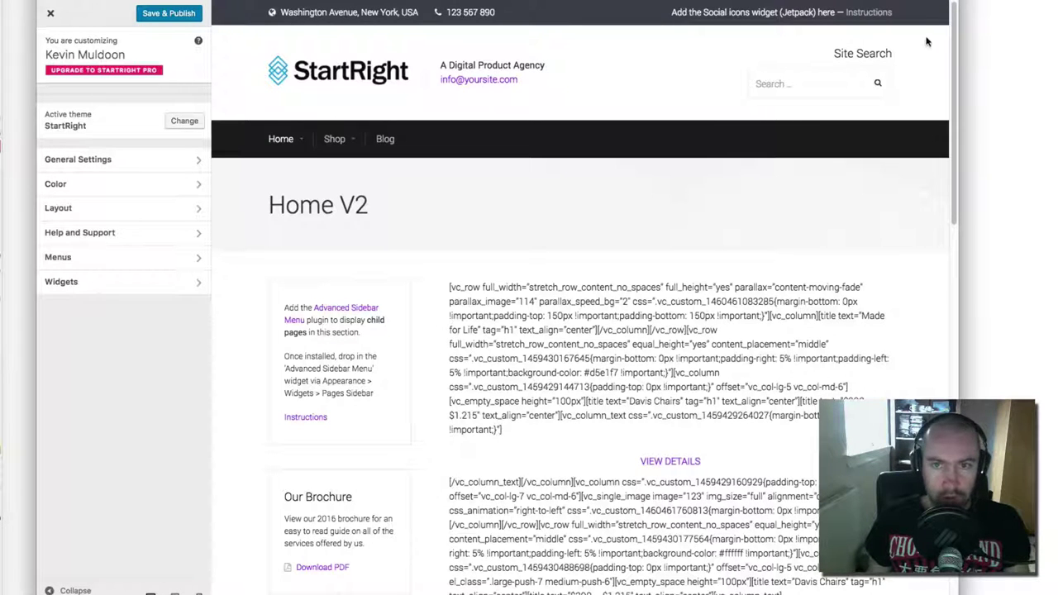
{"action": "left_click", "coordinate": [885, 46]}
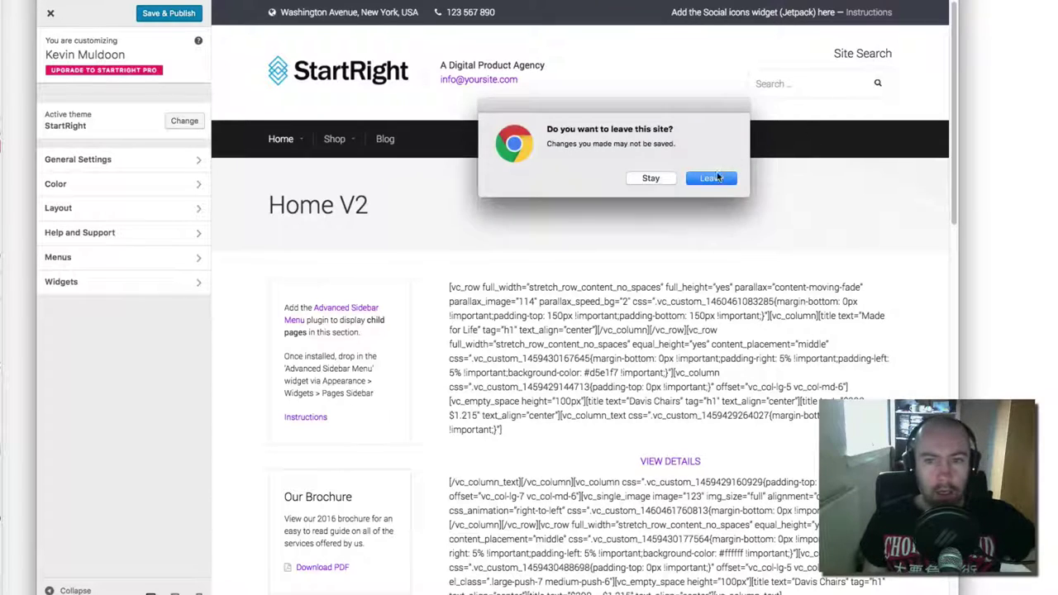
{"action": "left_click", "coordinate": [716, 176]}
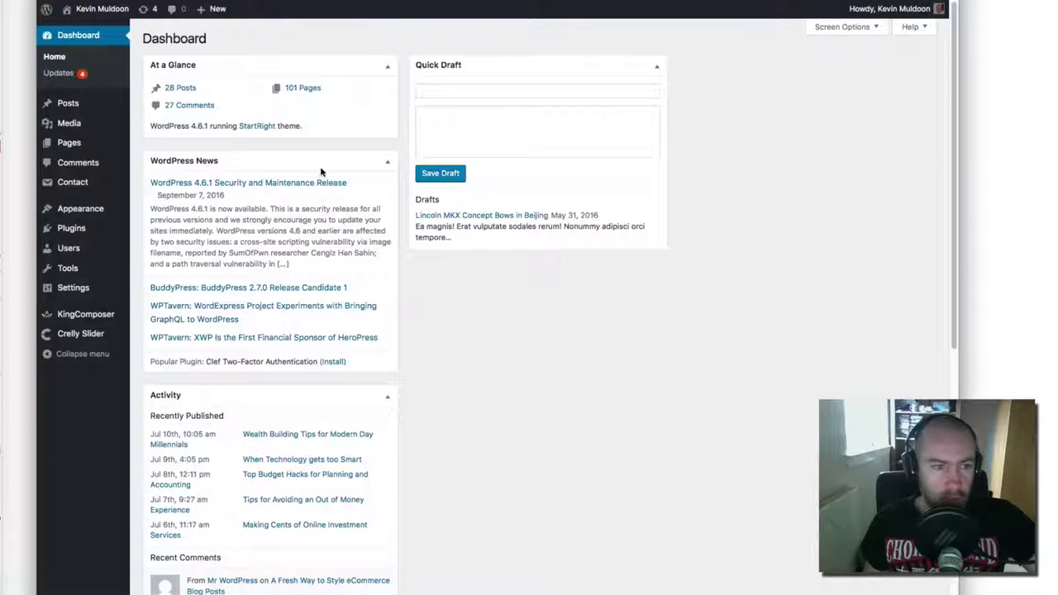
Look through KingComposer's General Settings, KC Pro! and Shortcode Mapper pages and request its Sections Manager
{"action": "mouse_move", "coordinate": [95, 317]}
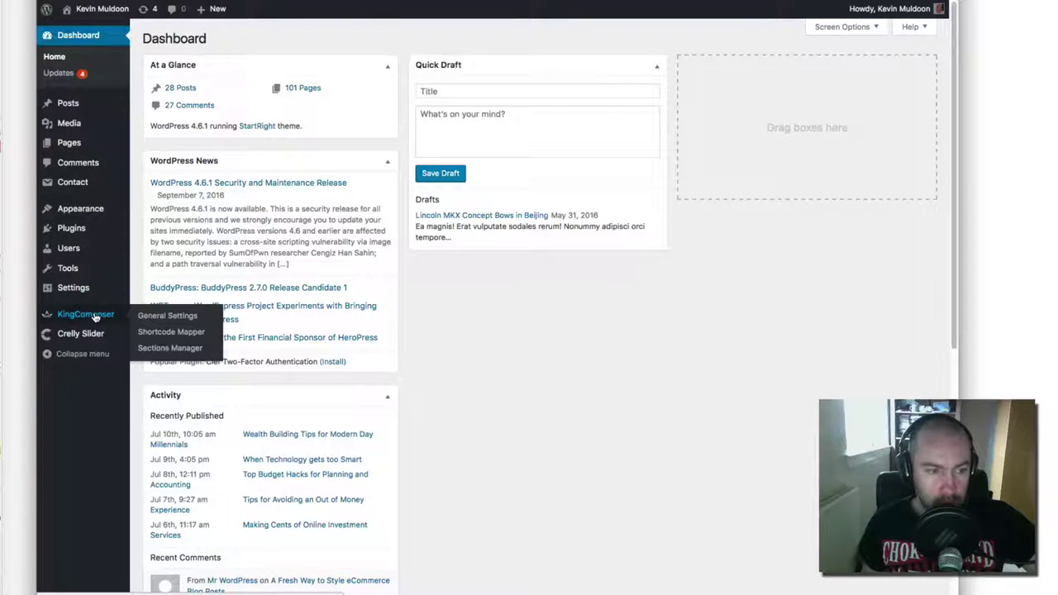
{"action": "left_click", "coordinate": [157, 317]}
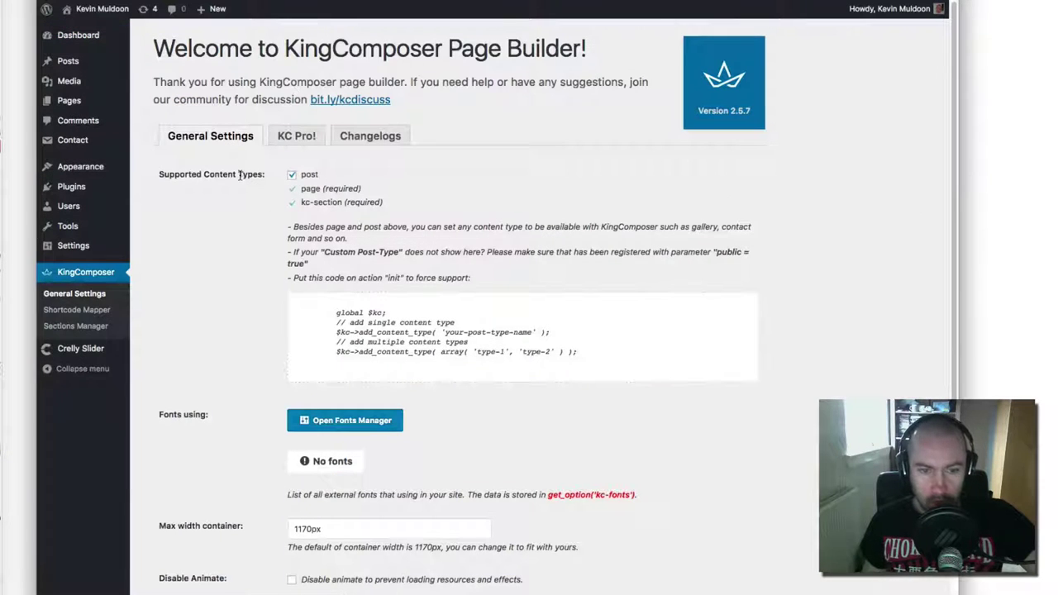
{"action": "scroll", "coordinate": [267, 370], "scroll_direction": "down", "scroll_amount": 4}
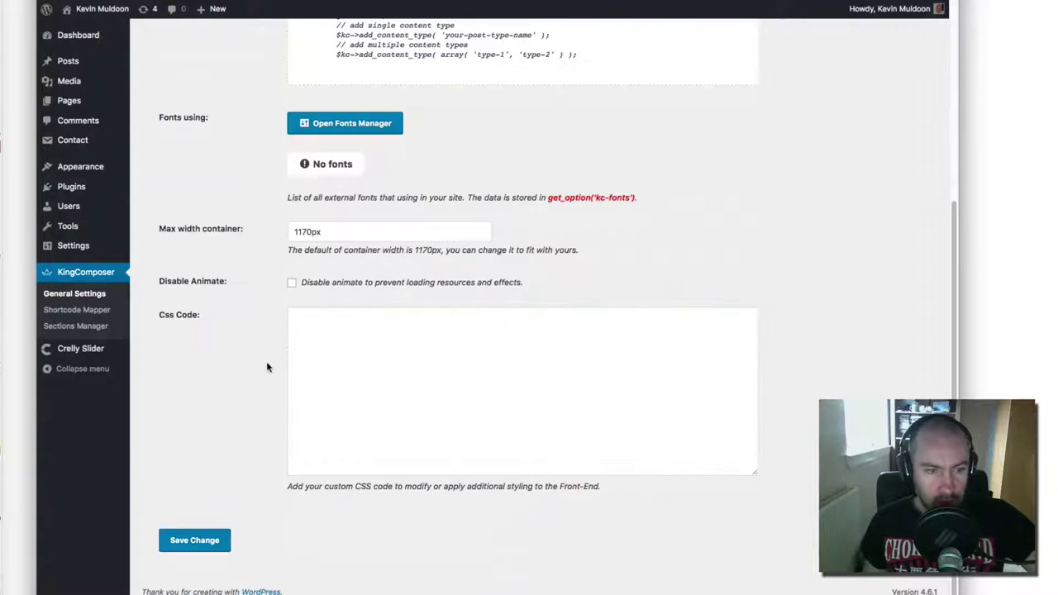
{"action": "scroll", "coordinate": [267, 367], "scroll_direction": "up", "scroll_amount": 4}
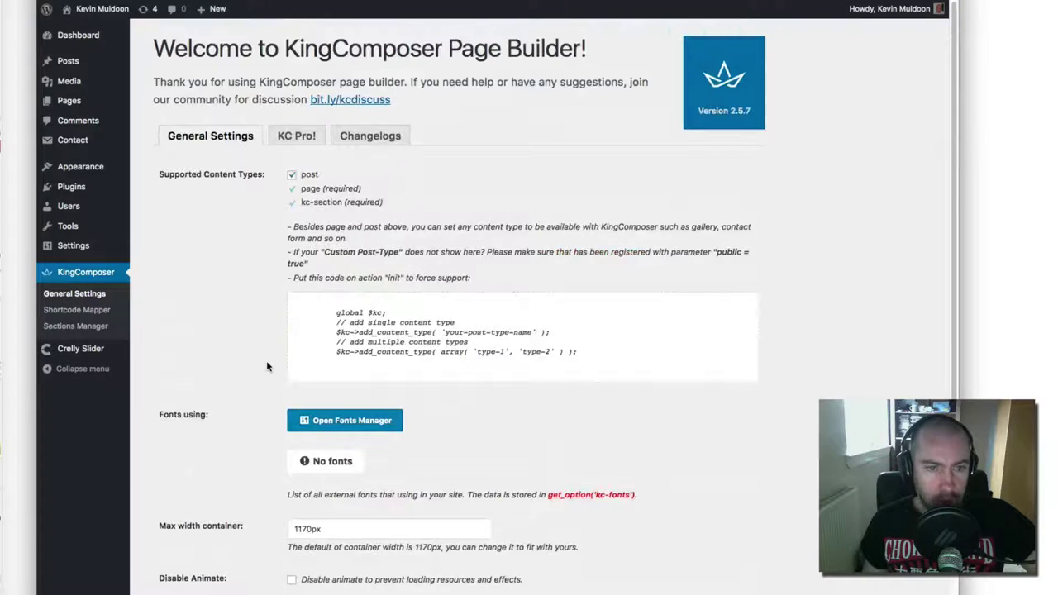
{"action": "left_click", "coordinate": [302, 137]}
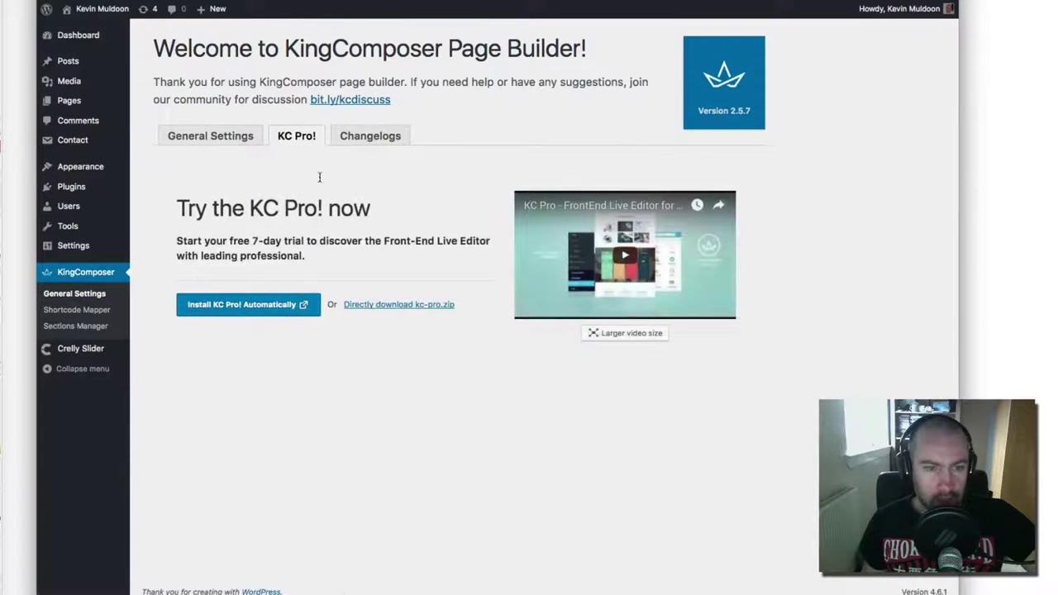
{"action": "left_click", "coordinate": [218, 137]}
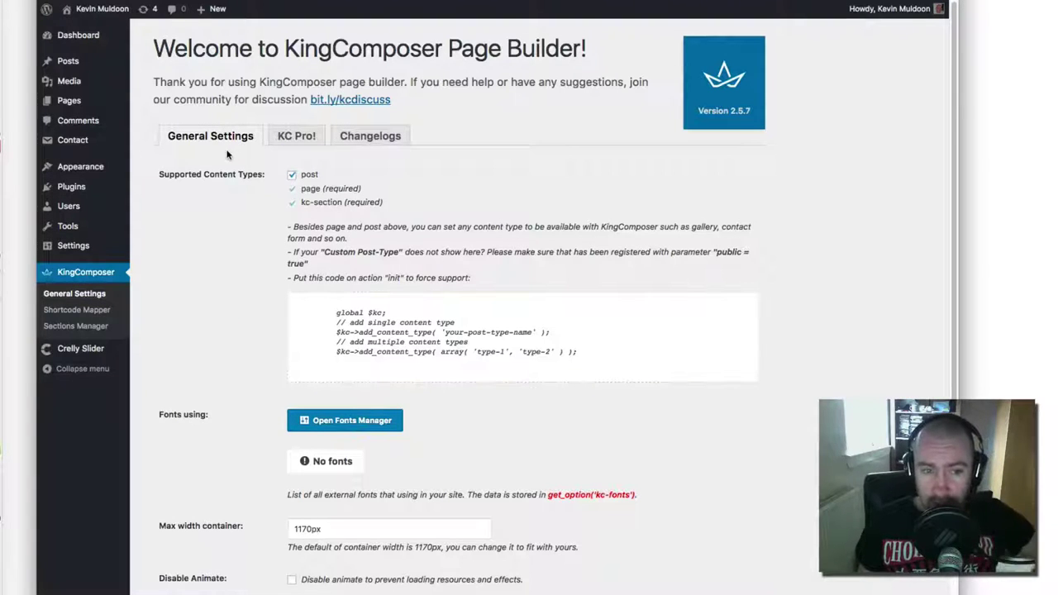
{"action": "left_click", "coordinate": [97, 313]}
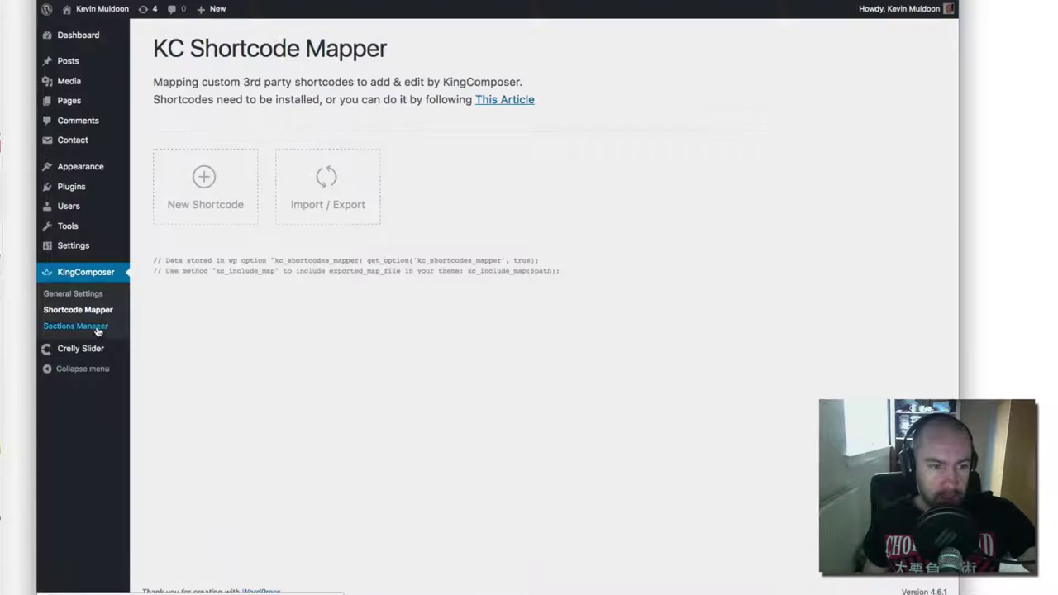
{"action": "left_click", "coordinate": [98, 329]}
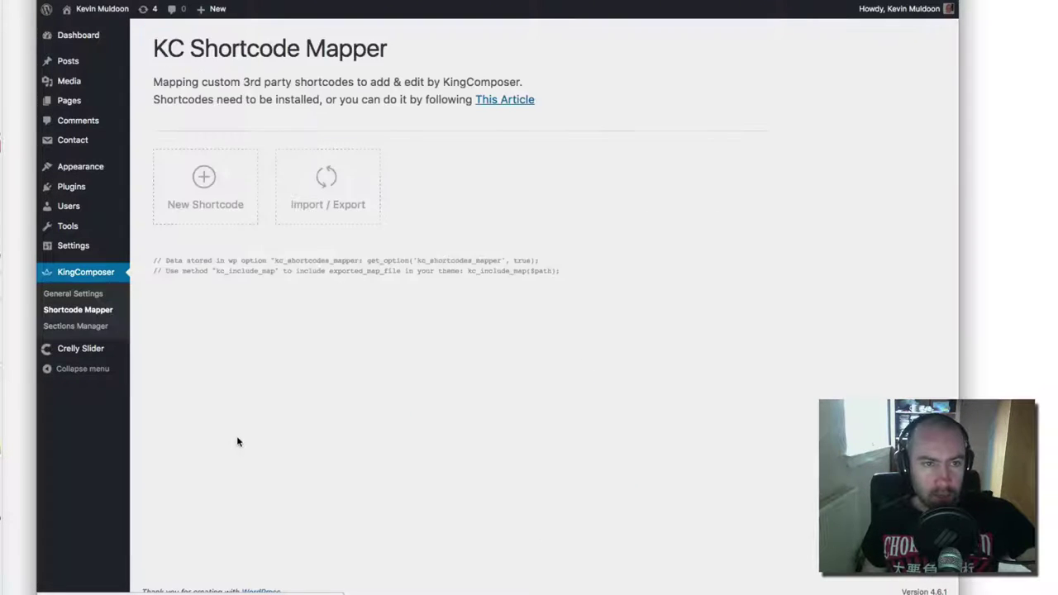
Open the Lorem Ipsum post for editing and switch it to the KingComposer page builder
{"action": "mouse_move", "coordinate": [92, 72]}
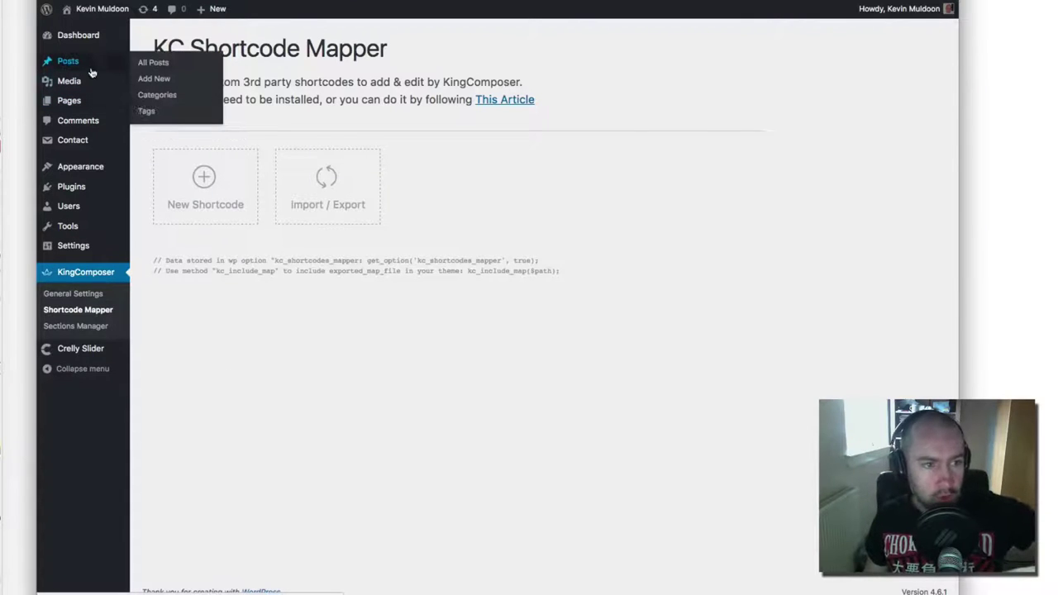
{"action": "left_click", "coordinate": [154, 64]}
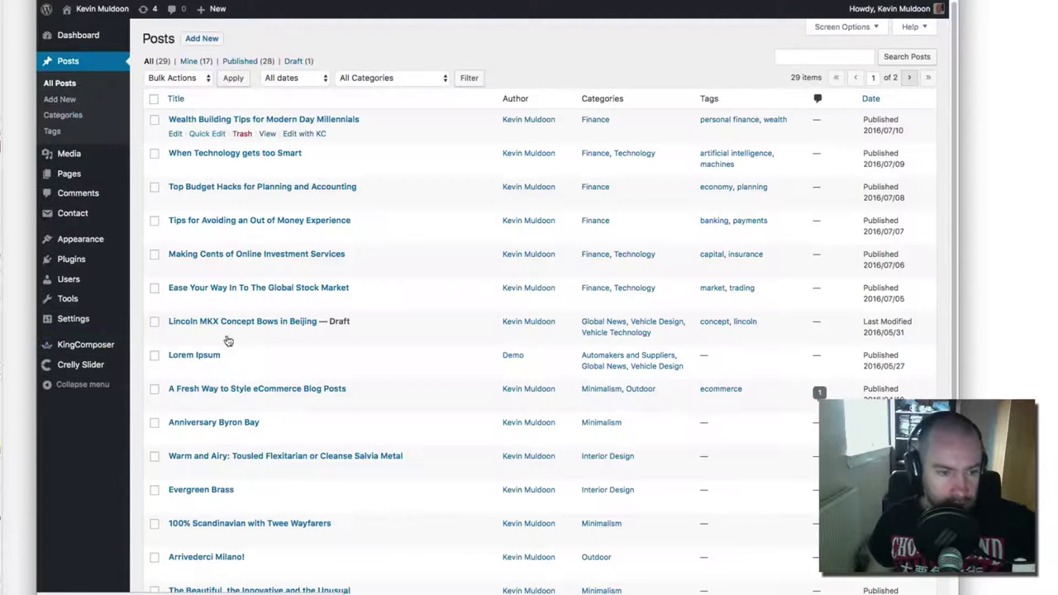
{"action": "left_click", "coordinate": [207, 355]}
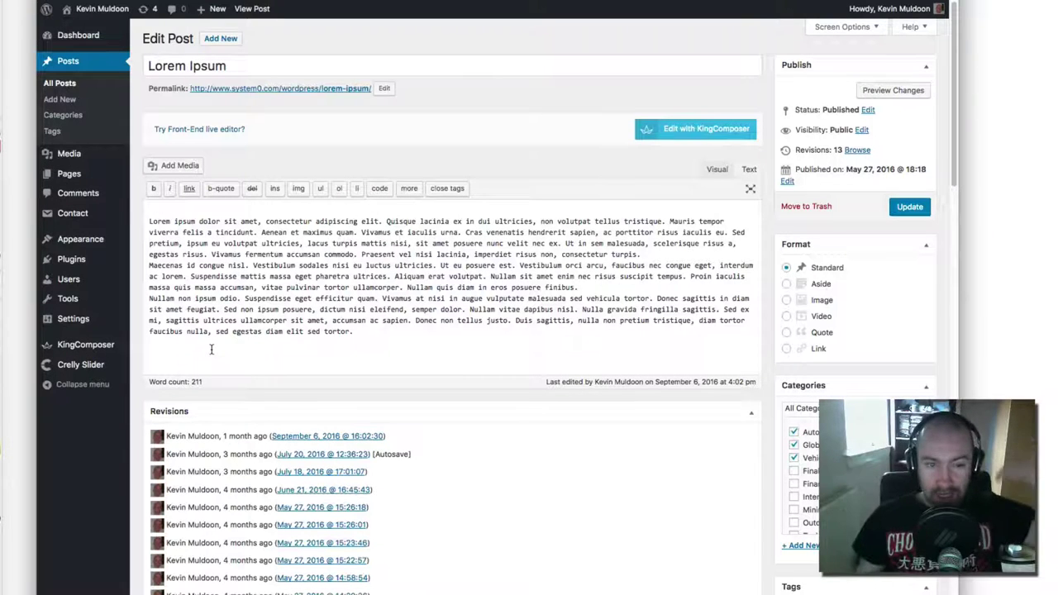
{"action": "left_click", "coordinate": [682, 140]}
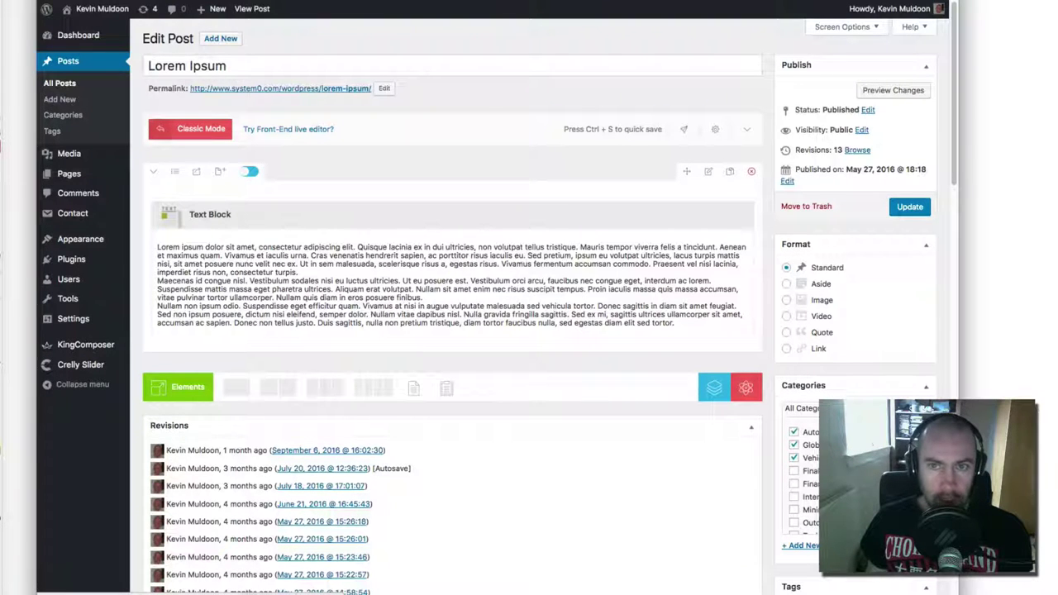
Visit kingcomposer.com in a new browser tab and examine the pricing and features of the KC Pro plans
{"action": "left_click", "coordinate": [288, 129]}
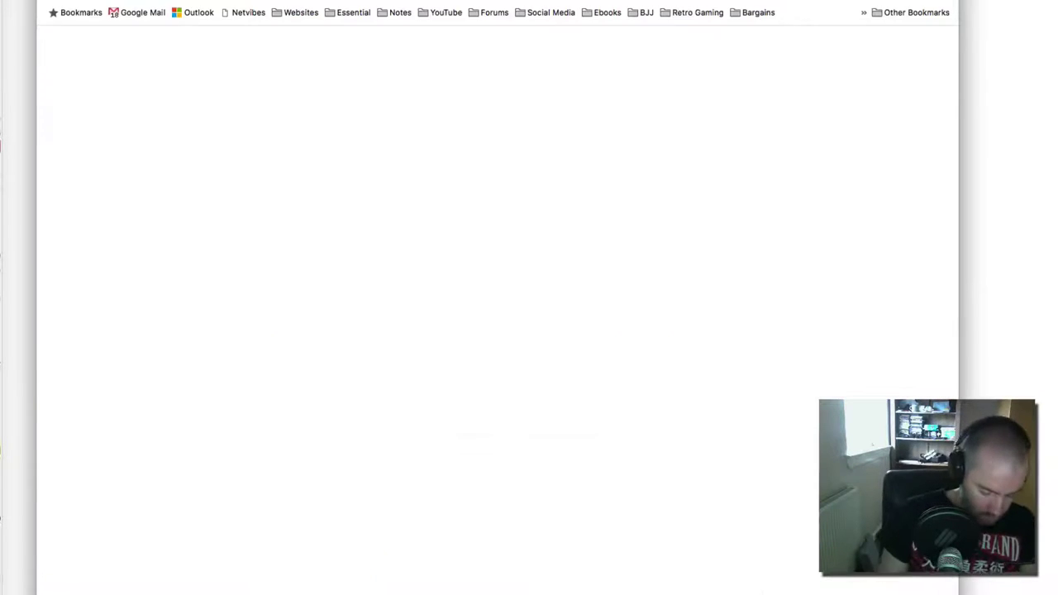
{"action": "type", "text": "kingcom"}
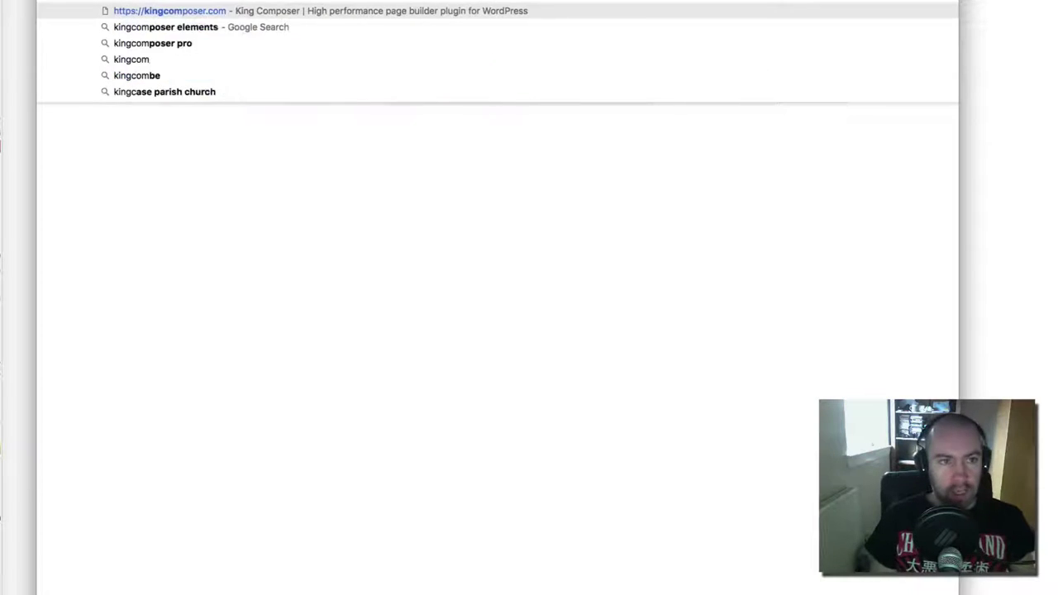
{"action": "key", "text": "Return"}
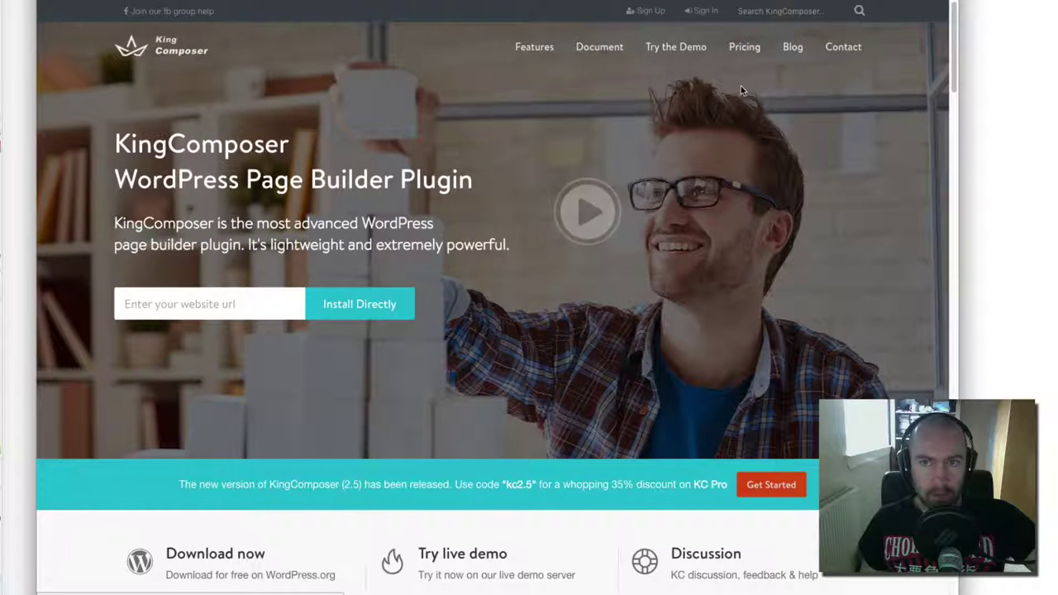
{"action": "scroll", "coordinate": [609, 305], "scroll_direction": "down", "scroll_amount": 3}
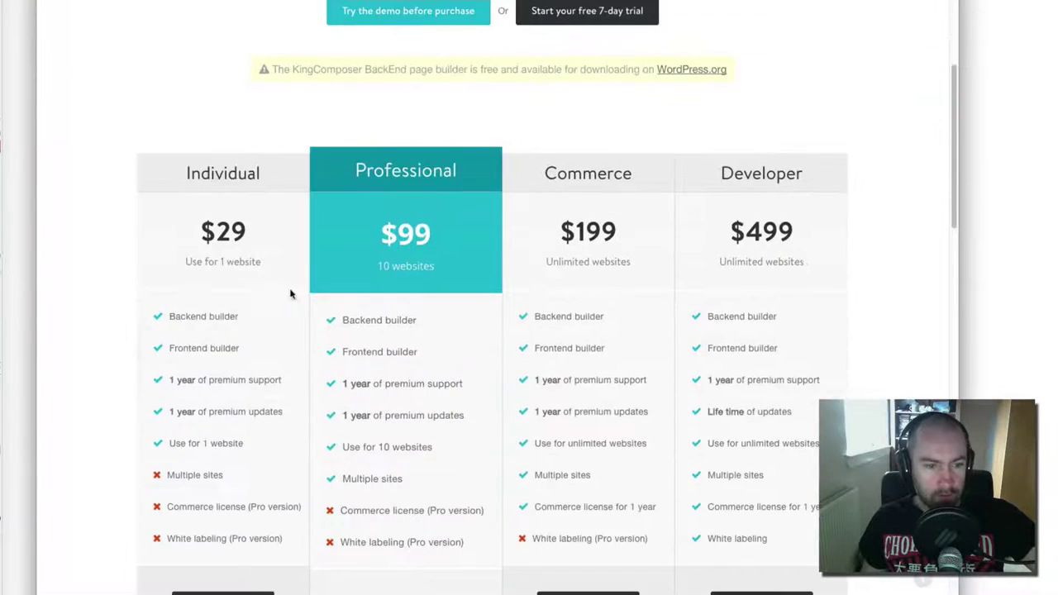
{"action": "scroll", "coordinate": [270, 300], "scroll_direction": "down", "scroll_amount": 3}
{"action": "scroll", "coordinate": [248, 279], "scroll_direction": "up", "scroll_amount": 1}
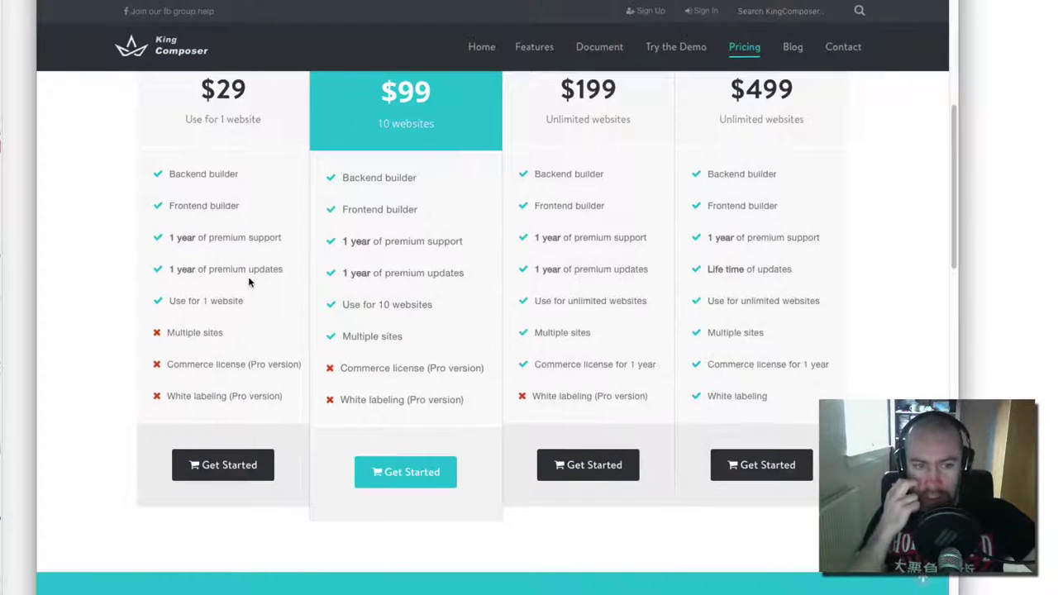
{"action": "scroll", "coordinate": [252, 279], "scroll_direction": "up", "scroll_amount": 1}
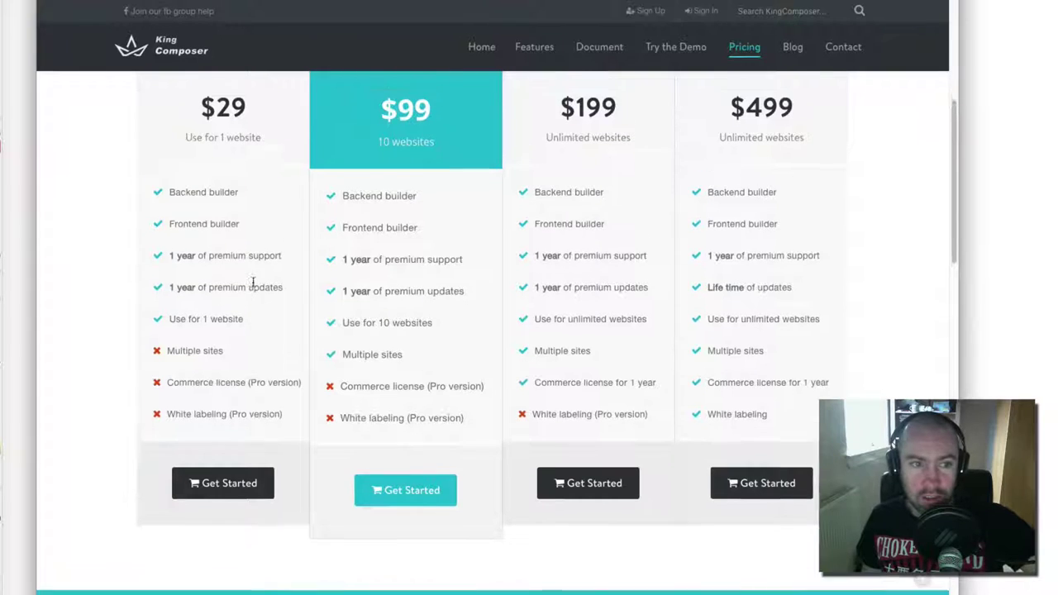
{"action": "scroll", "coordinate": [253, 282], "scroll_direction": "up", "scroll_amount": 2}
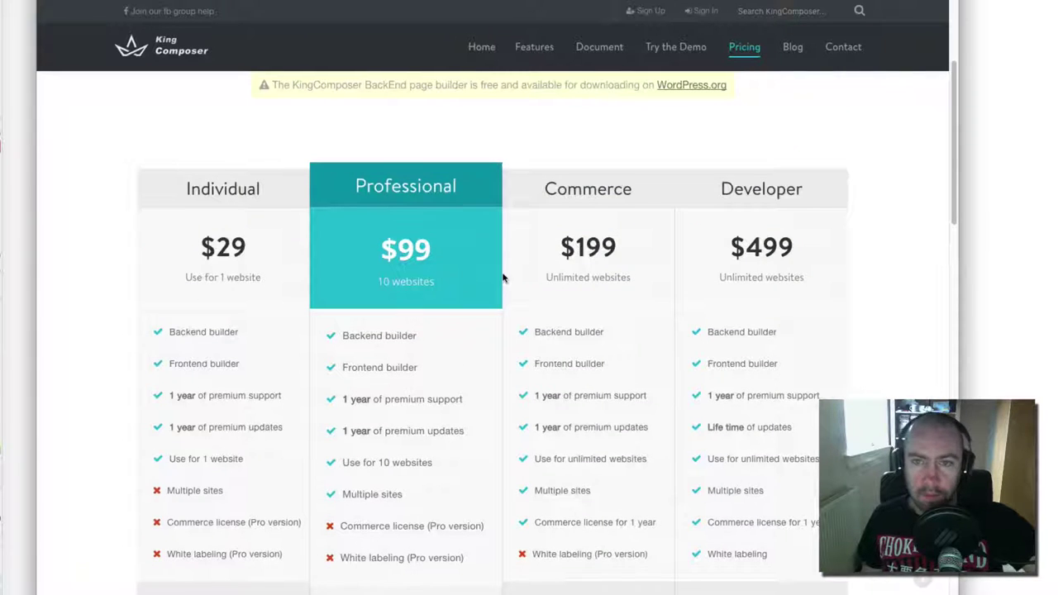
{"action": "scroll", "coordinate": [504, 279], "scroll_direction": "down", "scroll_amount": 1}
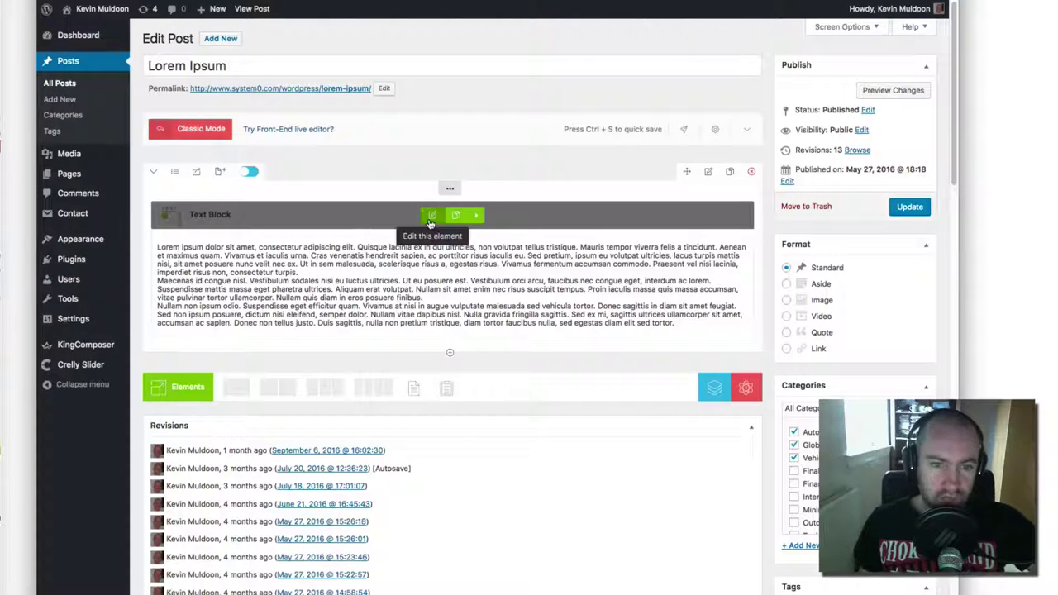
Add a two-column row and a three-column row below the text block in the Lorem Ipsum post
{"action": "left_click", "coordinate": [276, 388]}
{"action": "scroll", "coordinate": [314, 397], "scroll_direction": "down", "scroll_amount": 5}
{"action": "left_click", "coordinate": [322, 158]}
{"action": "scroll", "coordinate": [364, 168], "scroll_direction": "down", "scroll_amount": 2}
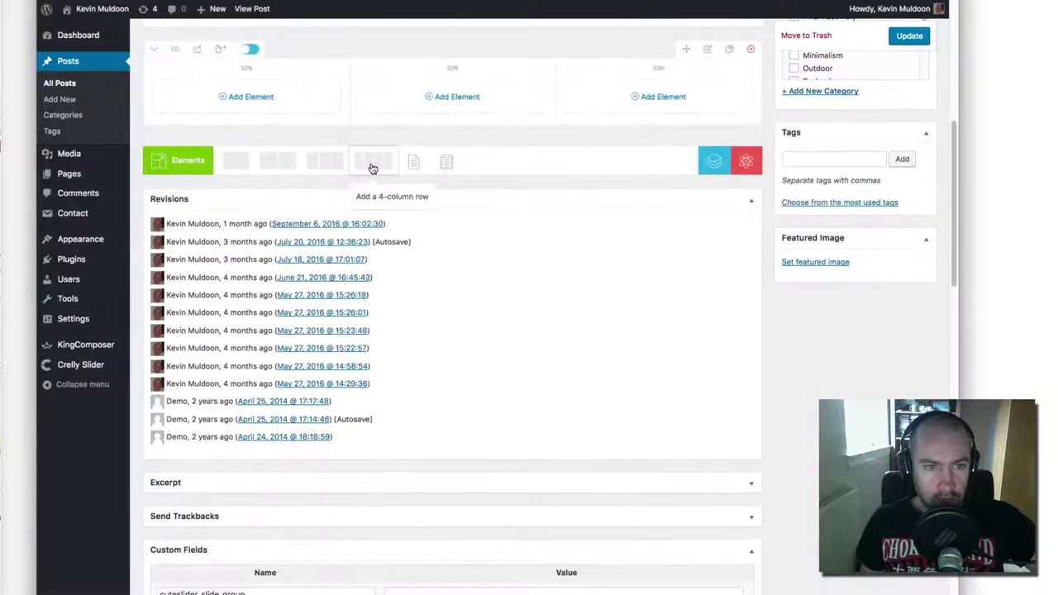
Browse the elements offered for the first column of the two-column row, including the WordPress and Clipboard categories
{"action": "scroll", "coordinate": [427, 399], "scroll_direction": "up", "scroll_amount": 3}
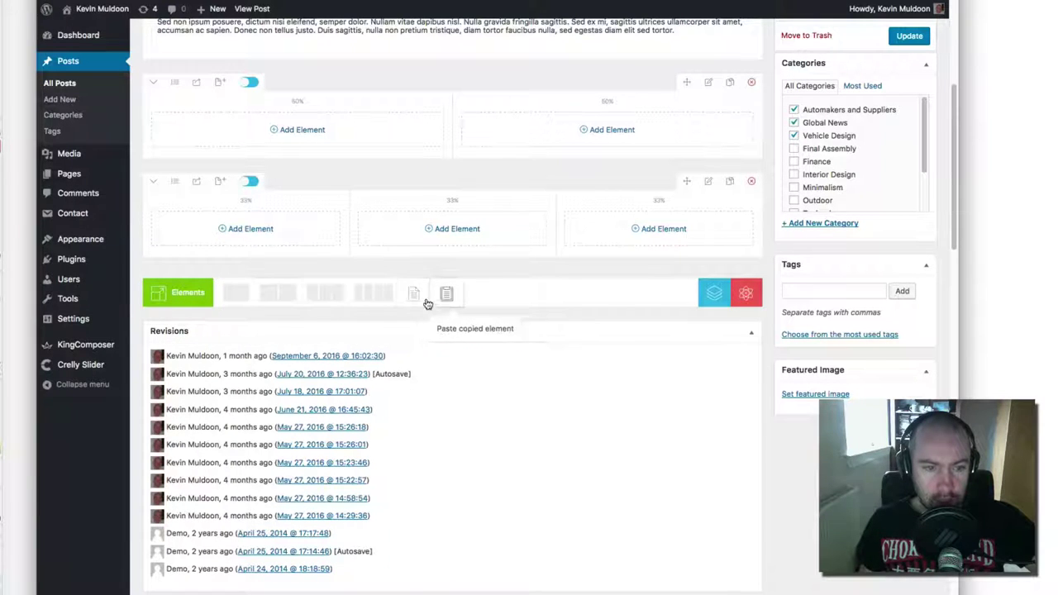
{"action": "scroll", "coordinate": [356, 269], "scroll_direction": "up", "scroll_amount": 1}
{"action": "scroll", "coordinate": [347, 266], "scroll_direction": "up", "scroll_amount": 5}
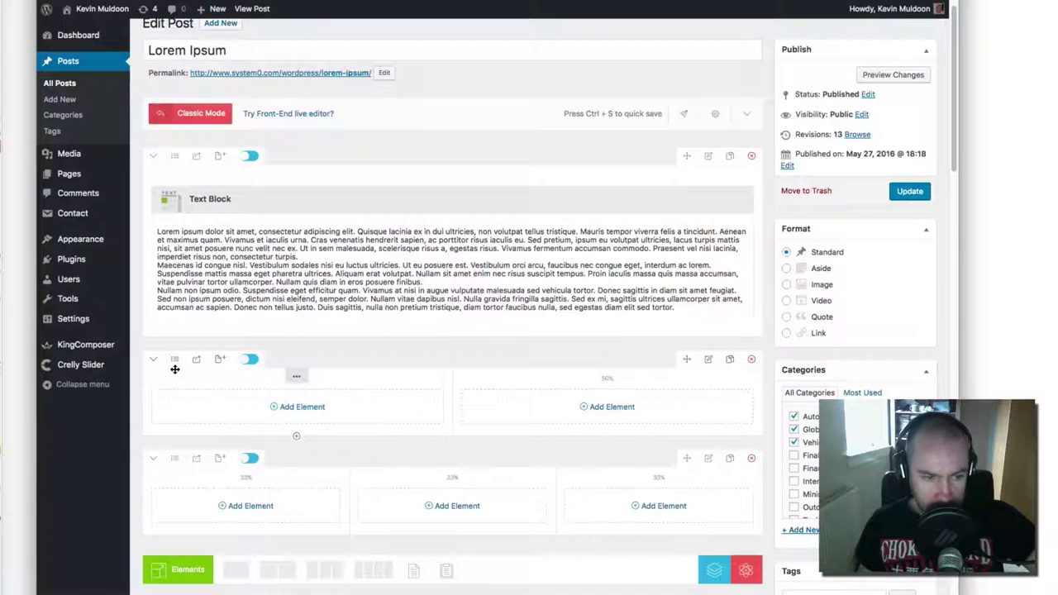
{"action": "left_click", "coordinate": [299, 406]}
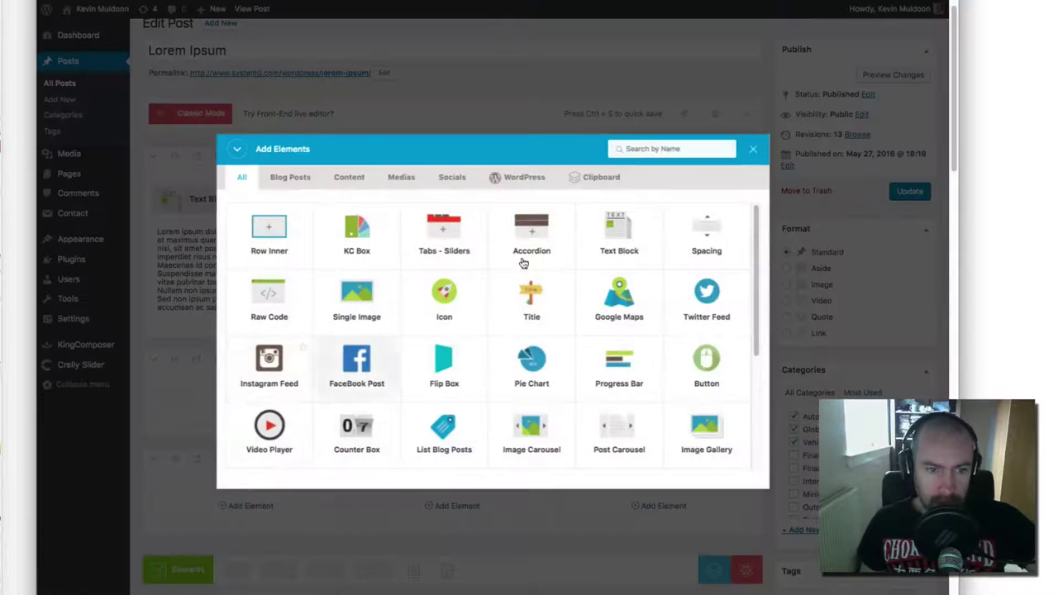
{"action": "scroll", "coordinate": [744, 316], "scroll_direction": "down", "scroll_amount": 3}
{"action": "scroll", "coordinate": [744, 317], "scroll_direction": "down", "scroll_amount": 2}
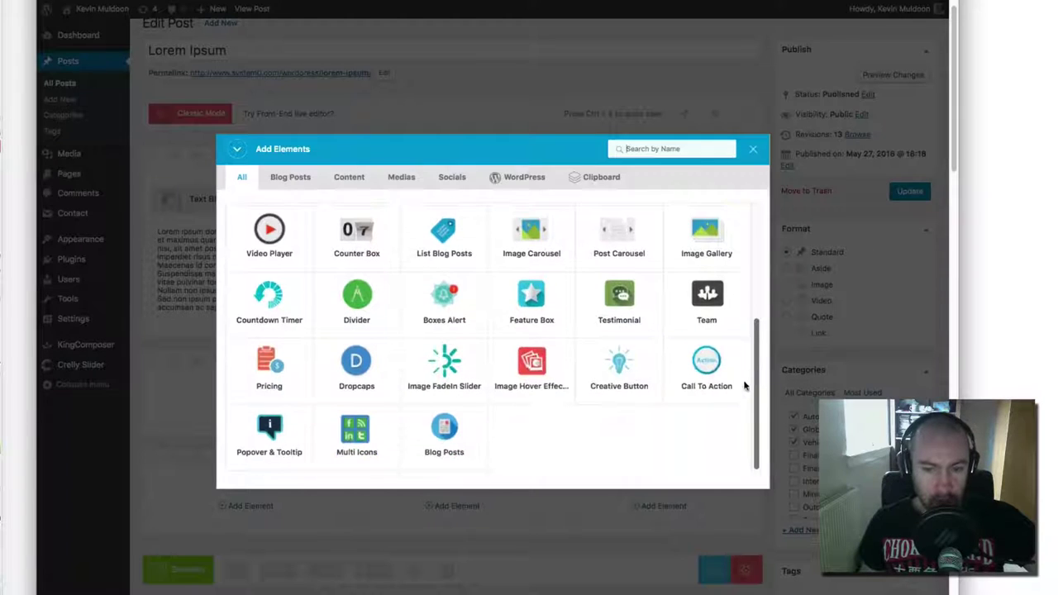
{"action": "scroll", "coordinate": [755, 220], "scroll_direction": "up", "scroll_amount": 5}
{"action": "left_click_drag", "start_coordinate": [758, 229], "coordinate": [748, 354]}
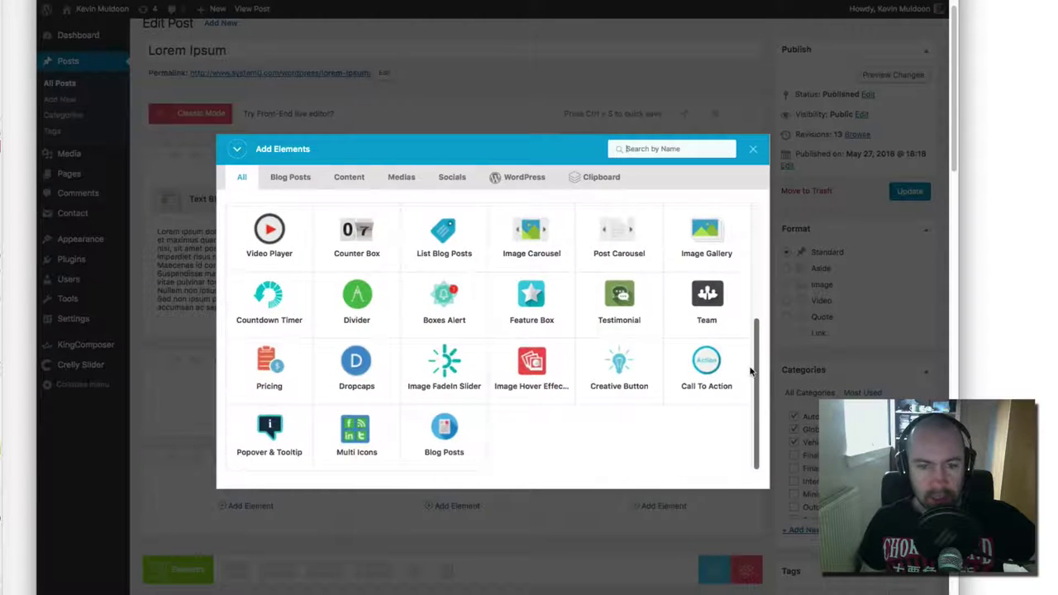
{"action": "scroll", "coordinate": [748, 353], "scroll_direction": "up", "scroll_amount": 5}
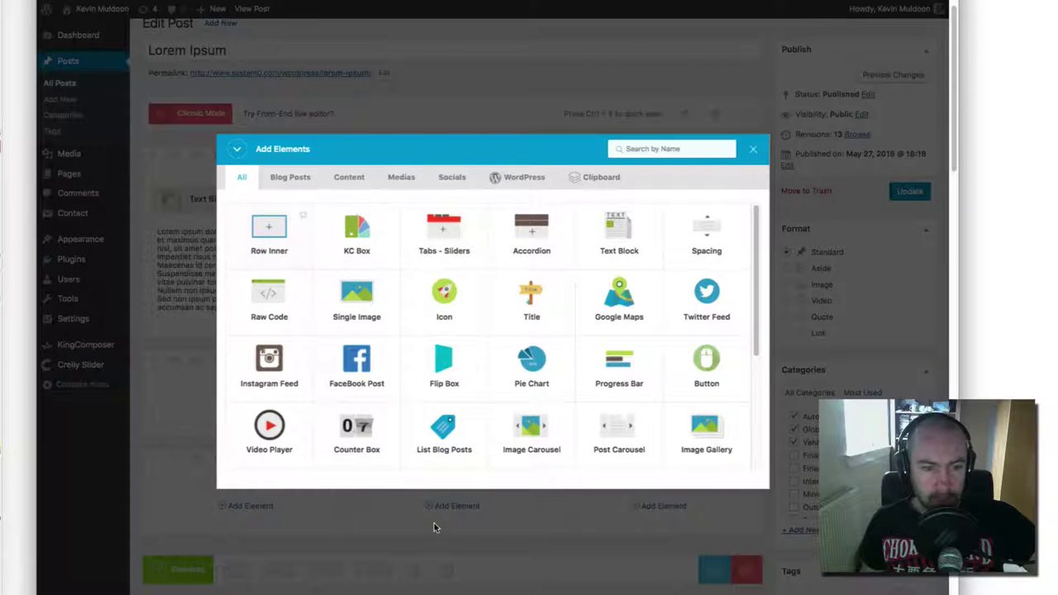
{"action": "scroll", "coordinate": [430, 421], "scroll_direction": "down", "scroll_amount": 5}
{"action": "scroll", "coordinate": [409, 331], "scroll_direction": "up", "scroll_amount": 6}
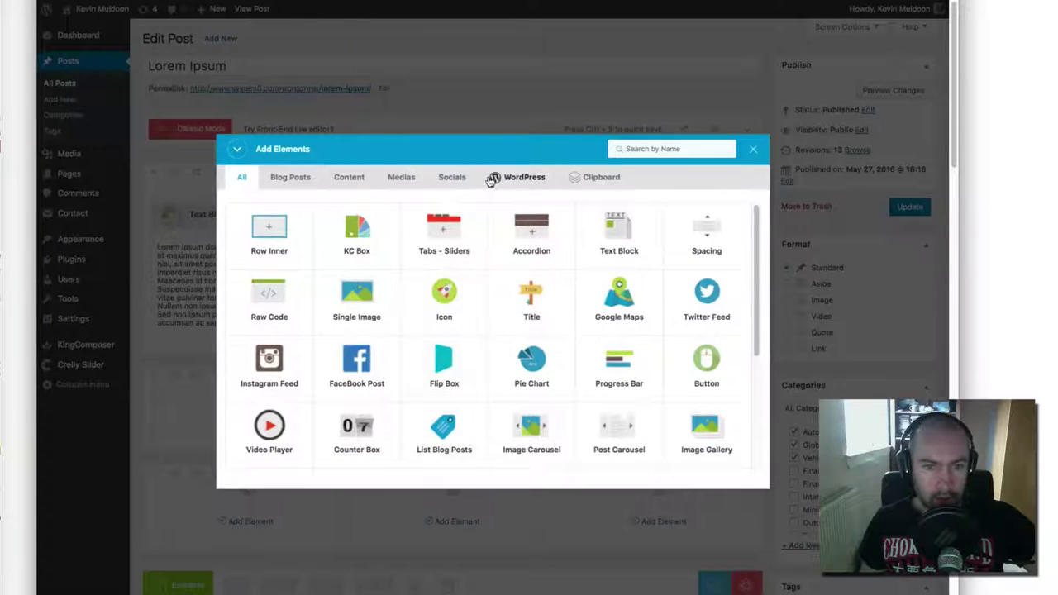
{"action": "left_click", "coordinate": [519, 177]}
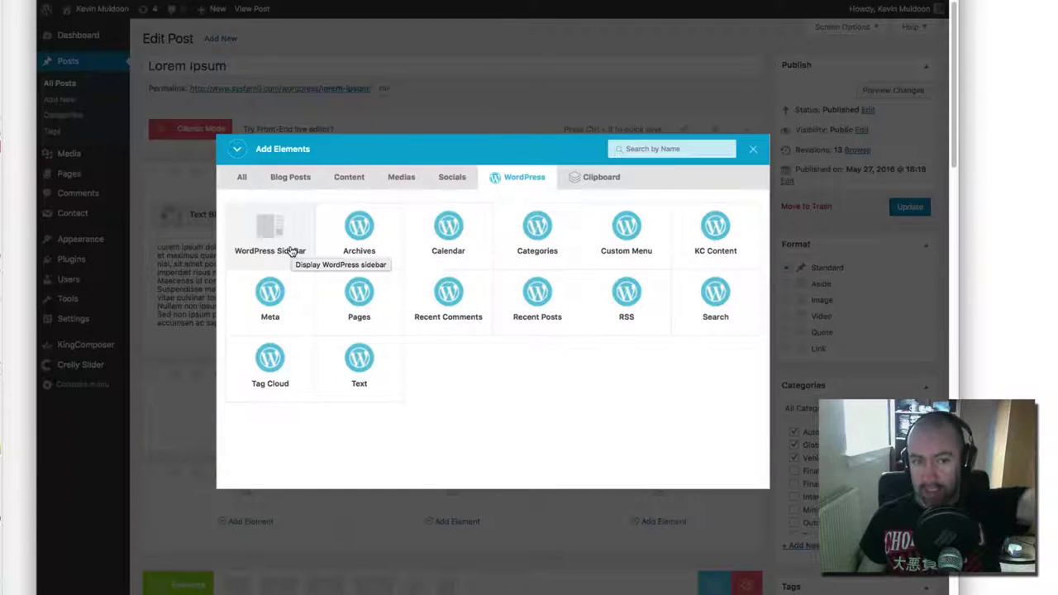
{"action": "left_click", "coordinate": [588, 180]}
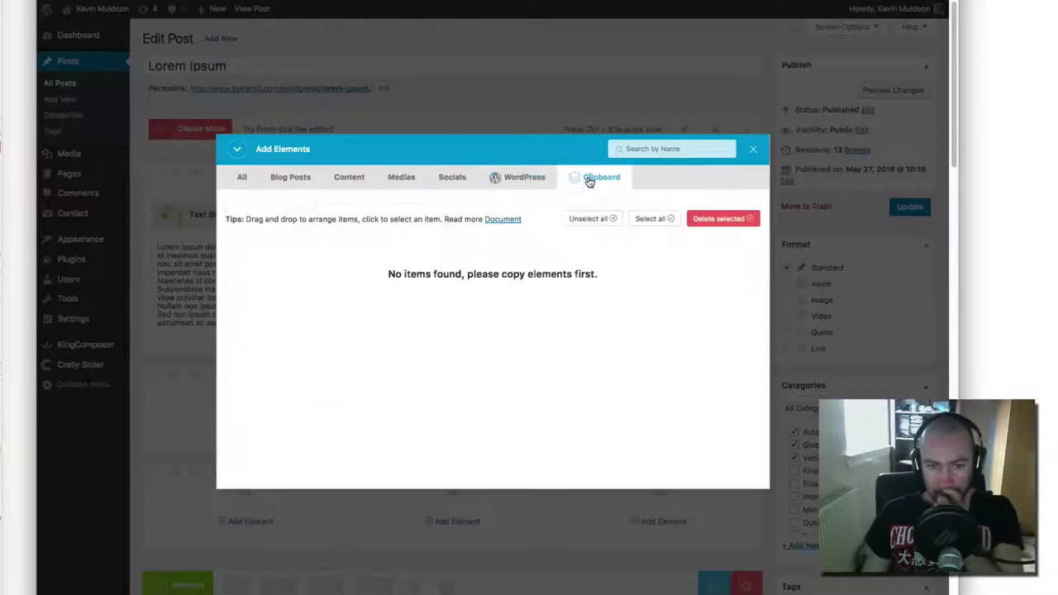
{"action": "left_click", "coordinate": [536, 183]}
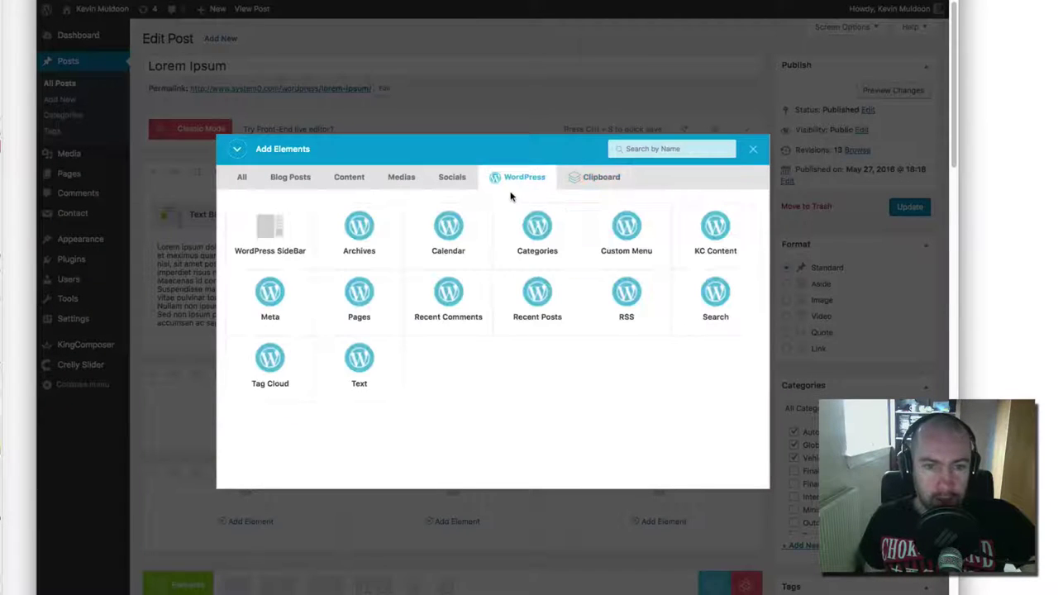
{"action": "left_click", "coordinate": [243, 179]}
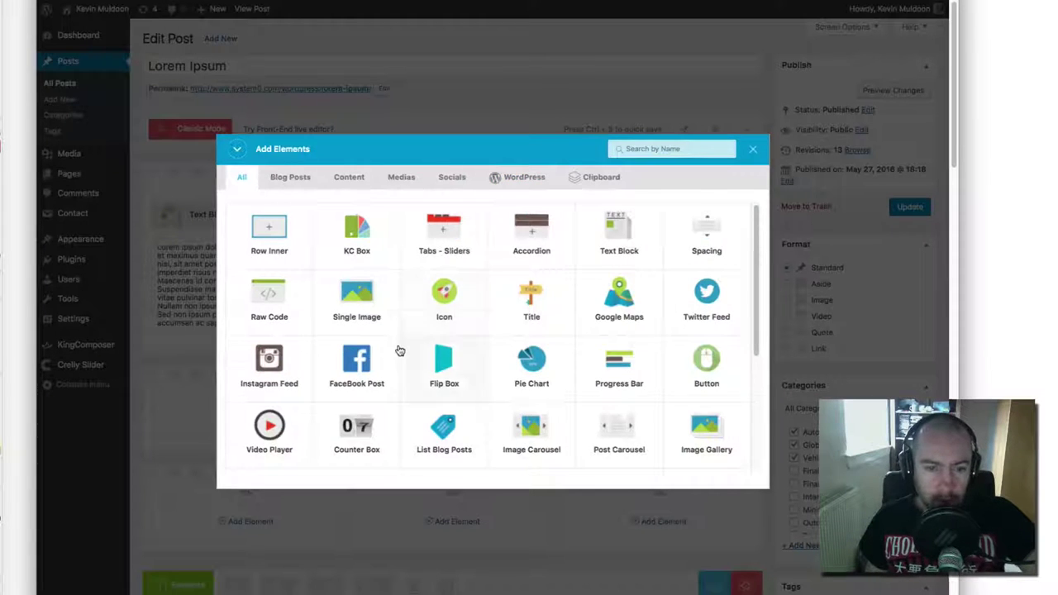
Add a Video Player element to the first column of the two-column row and check its video source options
{"action": "scroll", "coordinate": [398, 350], "scroll_direction": "down", "scroll_amount": 3}
{"action": "scroll", "coordinate": [378, 358], "scroll_direction": "down", "scroll_amount": 2}
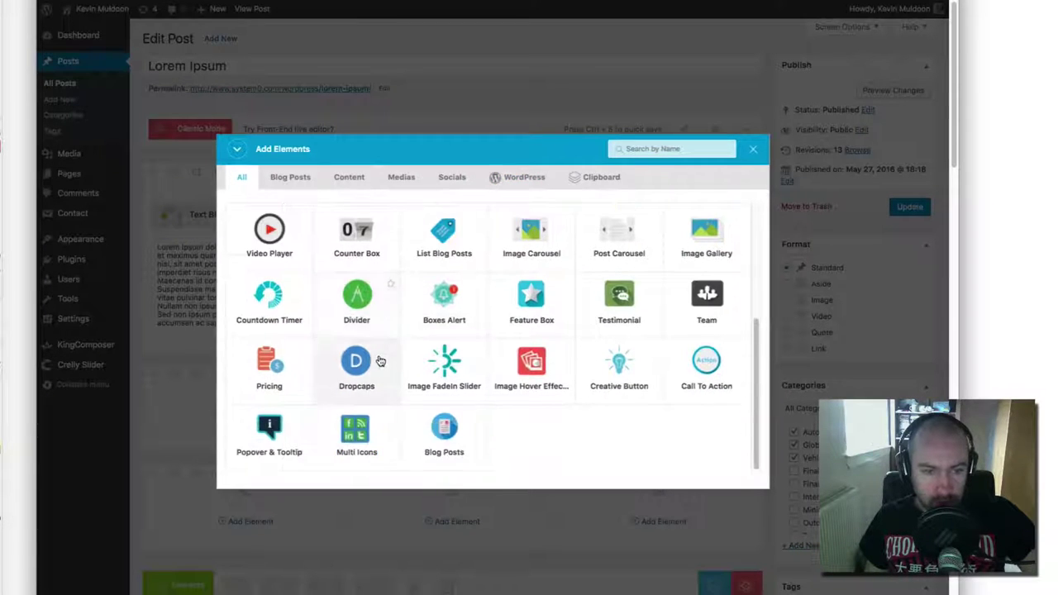
{"action": "scroll", "coordinate": [243, 292], "scroll_direction": "up", "scroll_amount": 1}
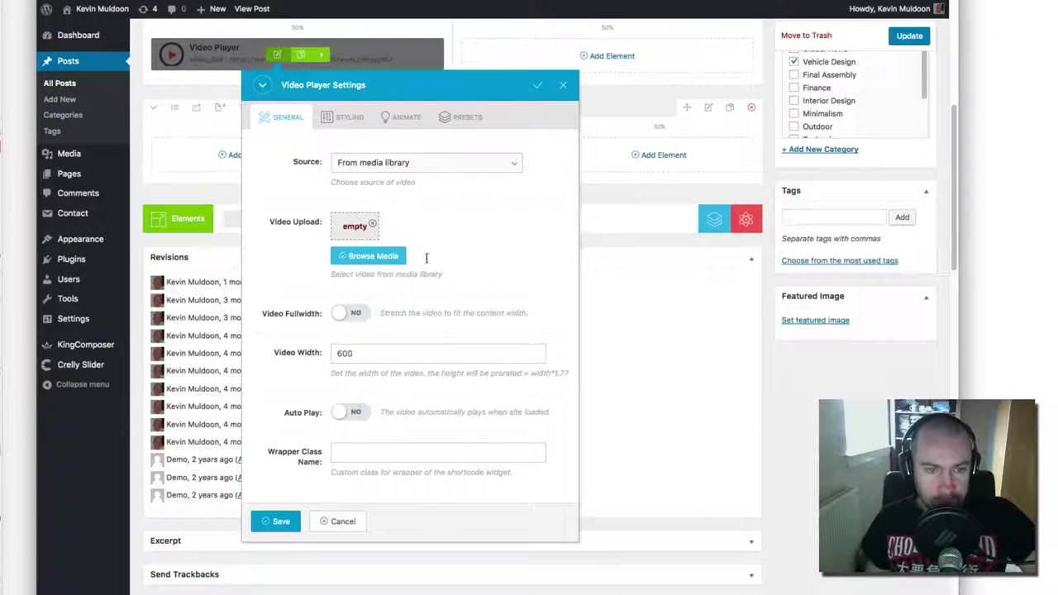
{"action": "left_click", "coordinate": [398, 165]}
{"action": "left_click", "coordinate": [438, 222]}
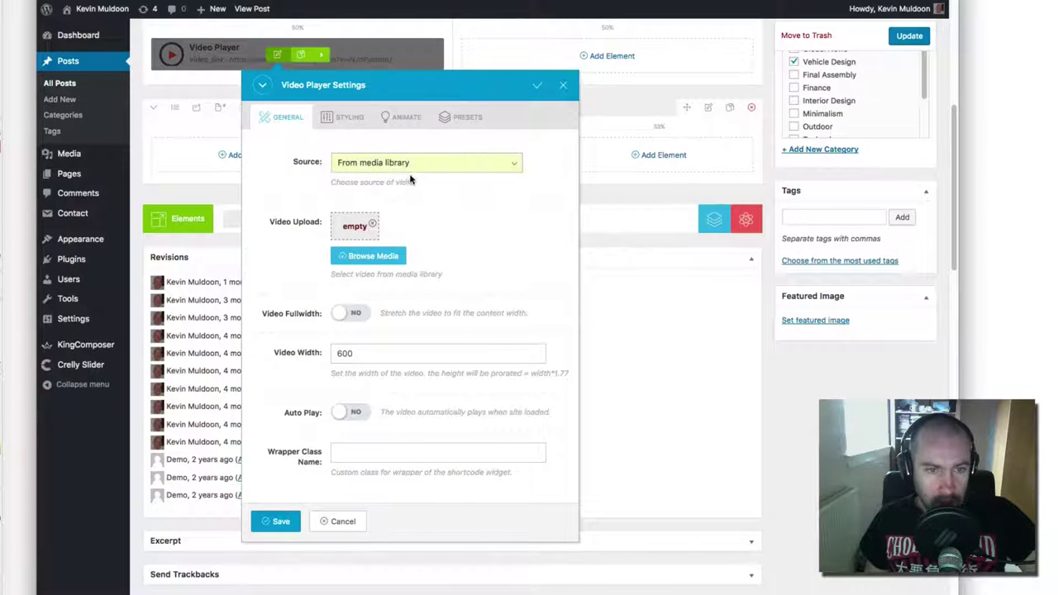
{"action": "left_click", "coordinate": [407, 169]}
{"action": "left_click", "coordinate": [404, 174]}
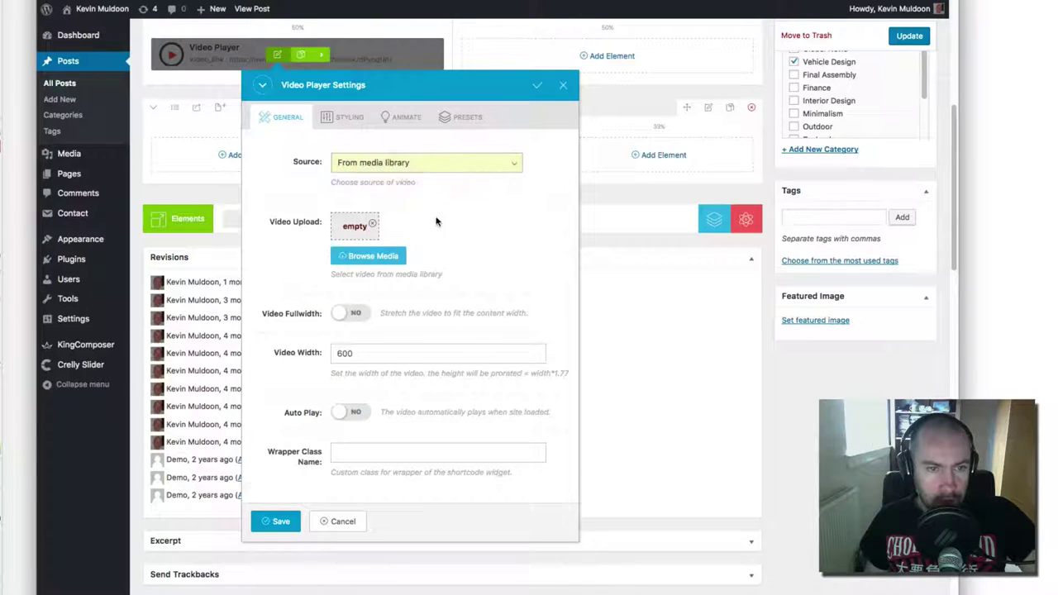
Look through the Video Player's styling, animation and preset options and save the element with its default settings
{"action": "left_click", "coordinate": [346, 118]}
{"action": "left_click", "coordinate": [417, 123]}
{"action": "left_click", "coordinate": [456, 118]}
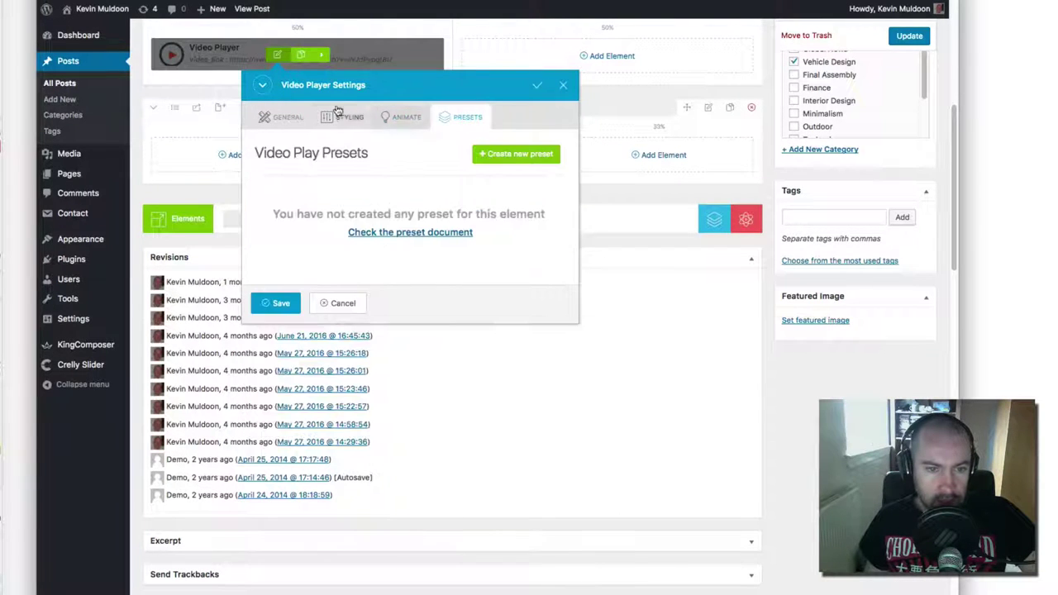
{"action": "left_click", "coordinate": [282, 117]}
{"action": "left_click", "coordinate": [276, 501]}
{"action": "scroll", "coordinate": [343, 427], "scroll_direction": "up", "scroll_amount": 5}
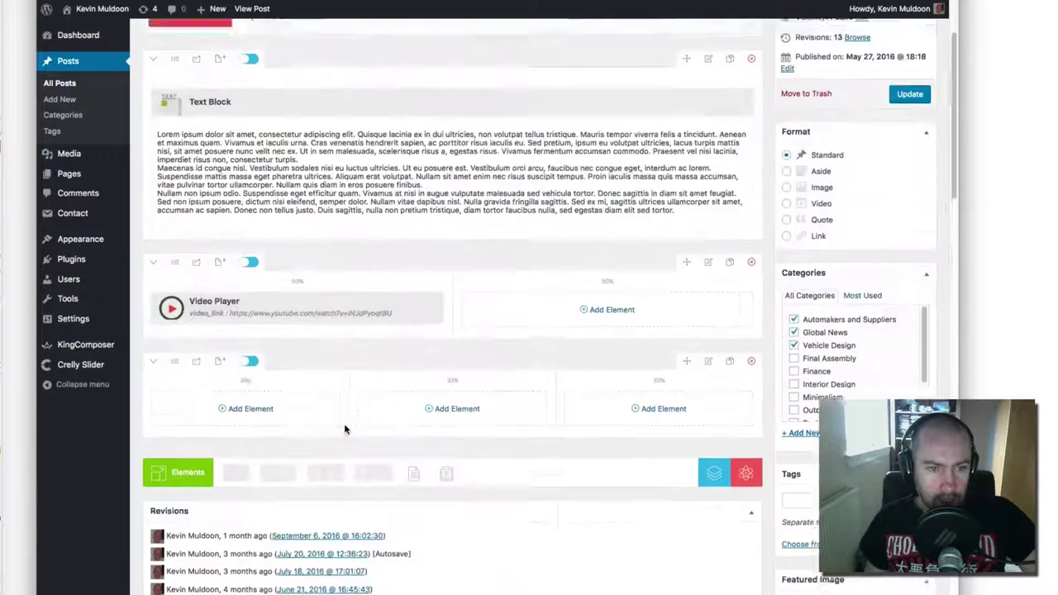
Add a Google Maps element with its default settings to the second column of the two-column row
{"action": "left_click", "coordinate": [602, 423]}
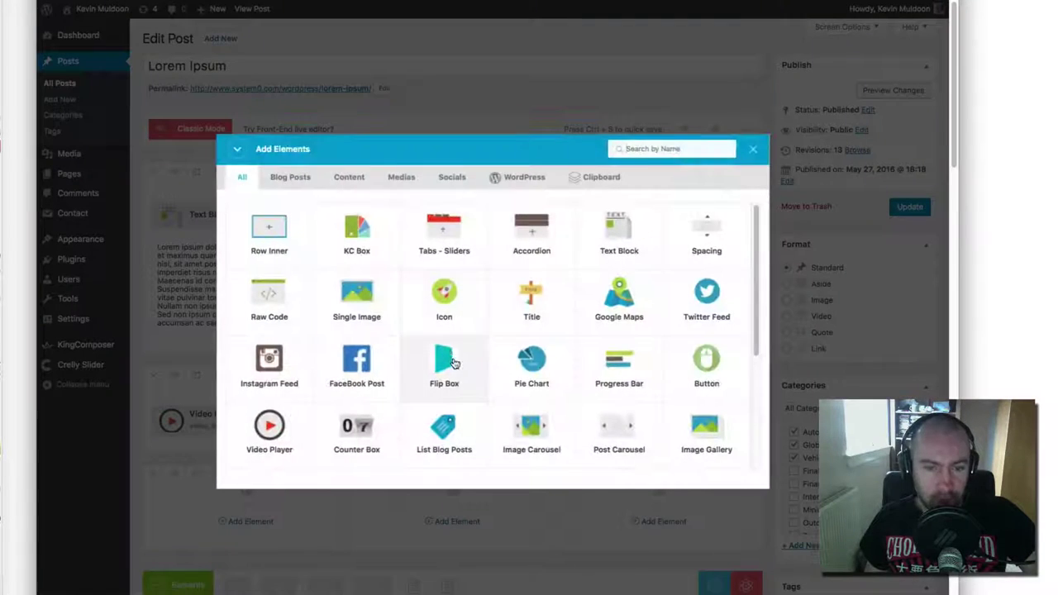
{"action": "scroll", "coordinate": [448, 355], "scroll_direction": "down", "scroll_amount": 1}
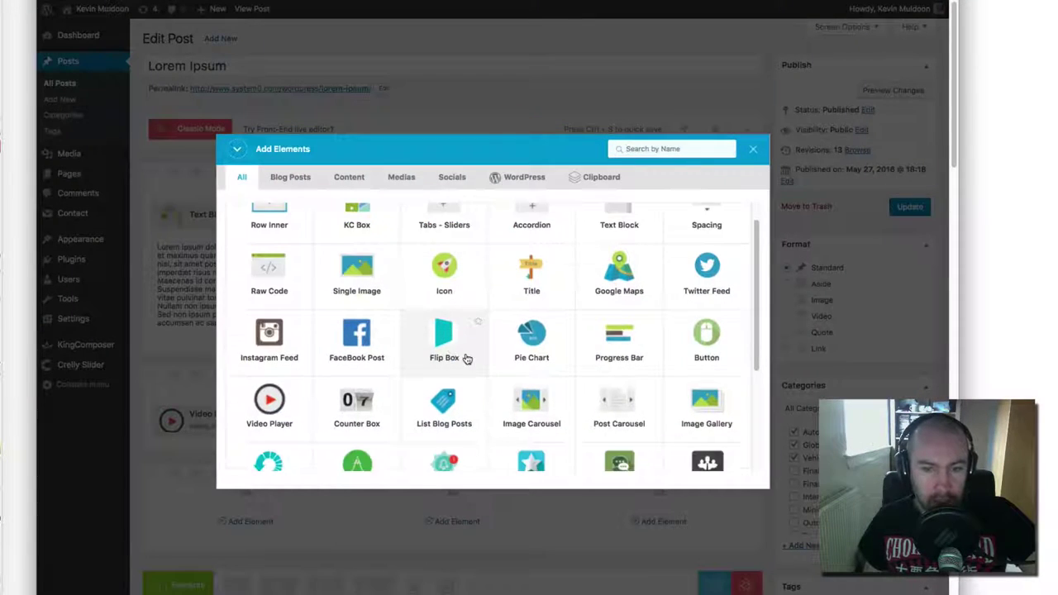
{"action": "left_click", "coordinate": [631, 278]}
{"action": "scroll", "coordinate": [362, 345], "scroll_direction": "down", "scroll_amount": 2}
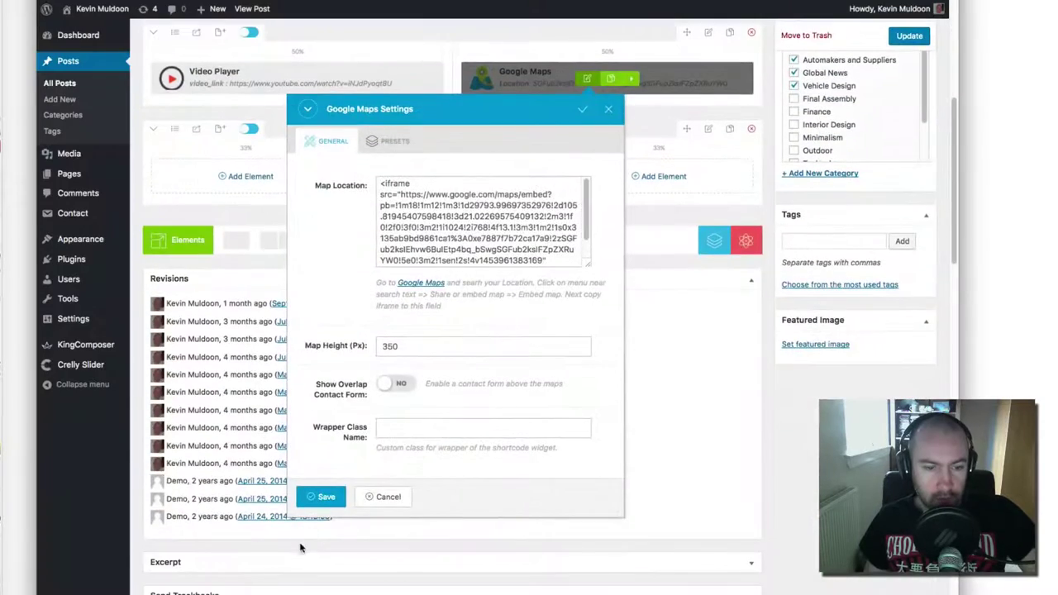
{"action": "left_click", "coordinate": [319, 496]}
{"action": "scroll", "coordinate": [413, 347], "scroll_direction": "up", "scroll_amount": 5}
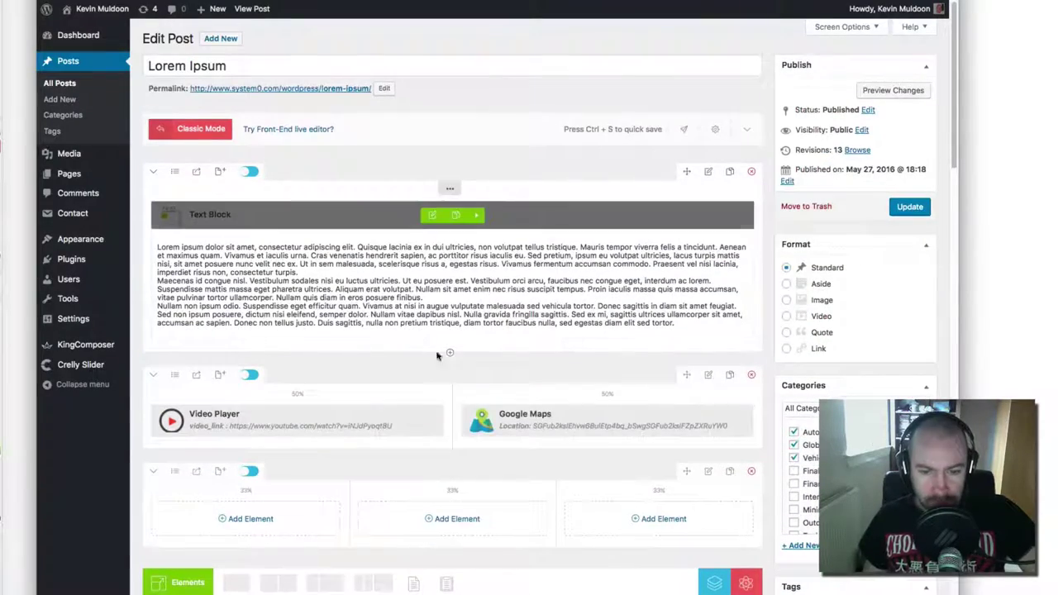
Add a List Blog Posts element with its default settings to the first column of the three-column row
{"action": "left_click", "coordinate": [244, 518]}
{"action": "scroll", "coordinate": [350, 332], "scroll_direction": "down", "scroll_amount": 2}
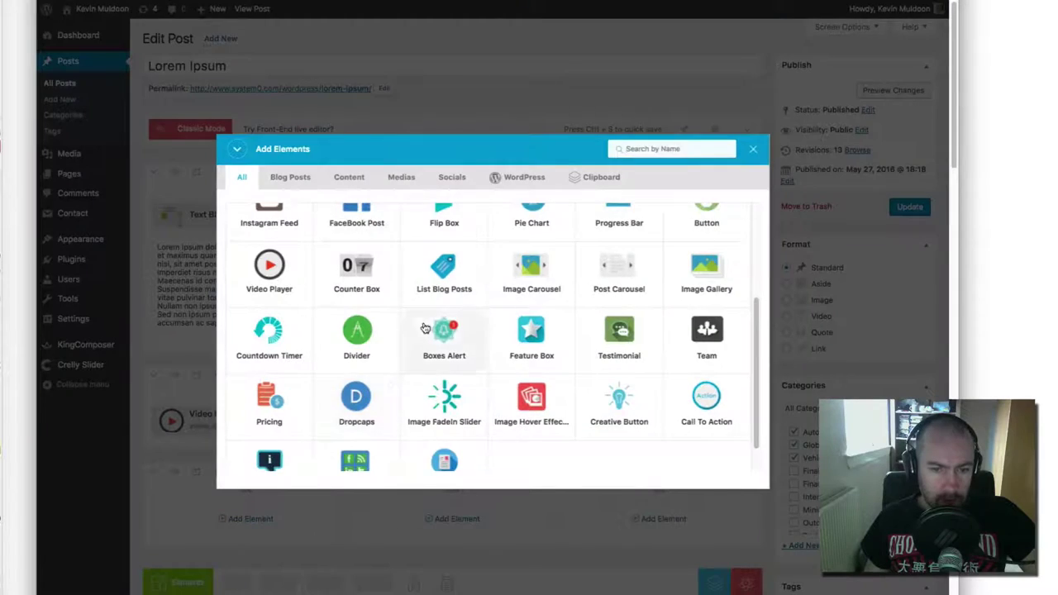
{"action": "left_click", "coordinate": [438, 285]}
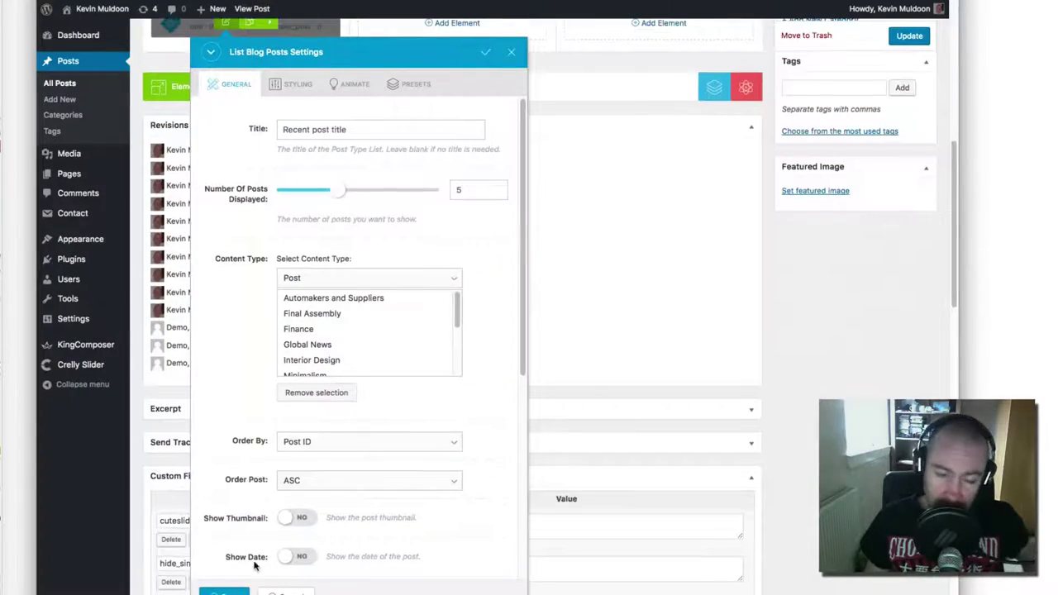
{"action": "left_click", "coordinate": [227, 591]}
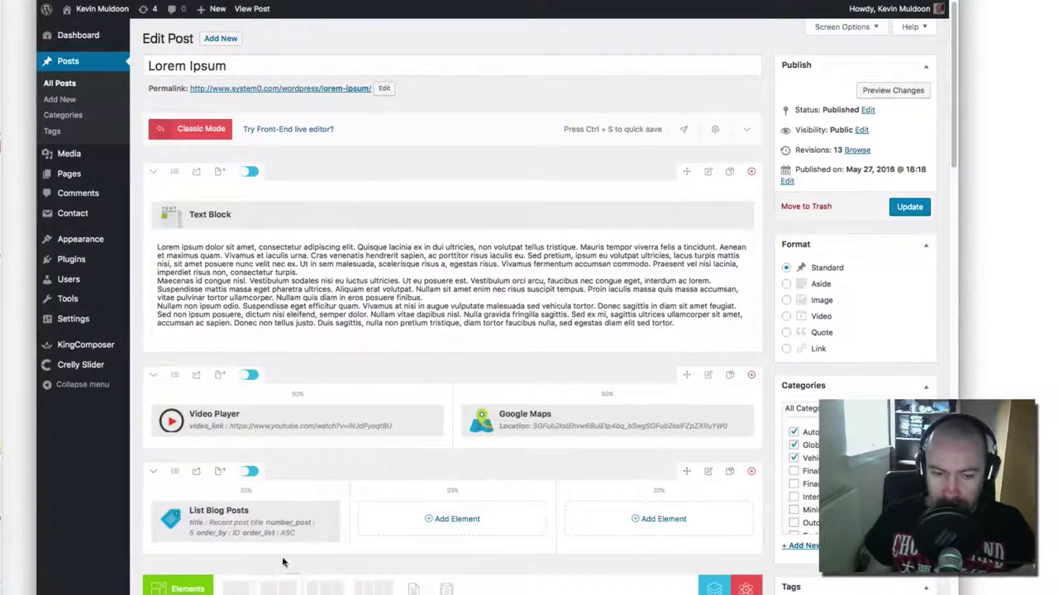
Unpublish the text block row and publish it again
{"action": "scroll", "coordinate": [358, 504], "scroll_direction": "down", "scroll_amount": 2}
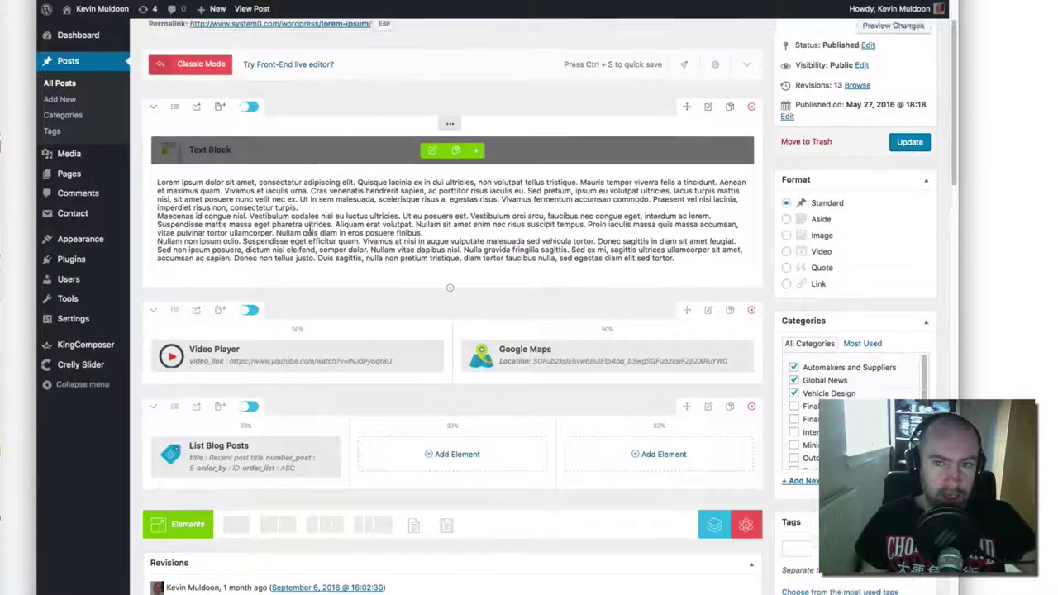
{"action": "scroll", "coordinate": [316, 219], "scroll_direction": "up", "scroll_amount": 1}
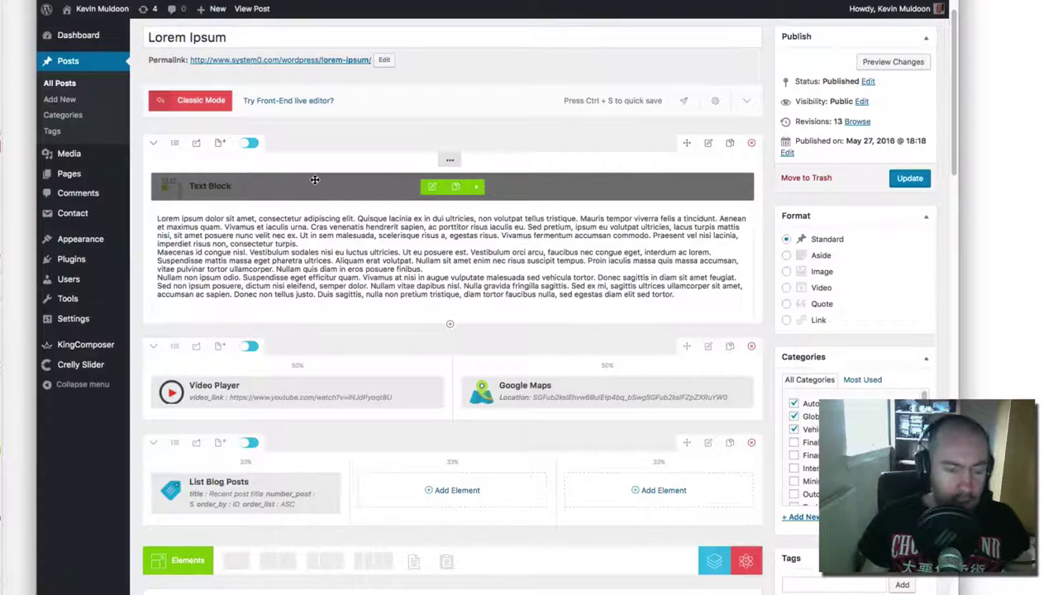
{"action": "left_click", "coordinate": [248, 144]}
{"action": "left_click", "coordinate": [248, 144]}
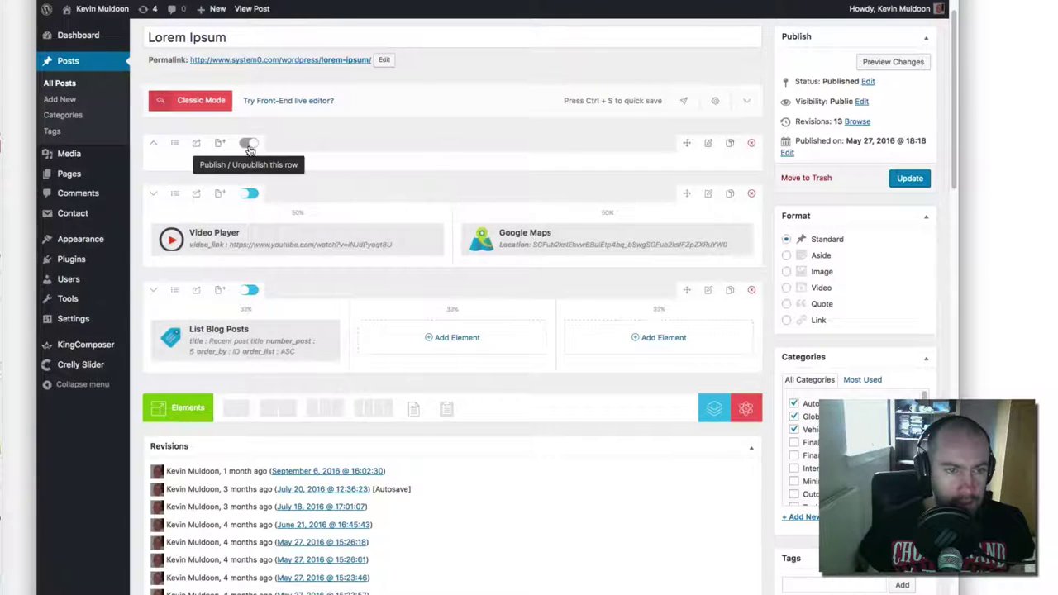
{"action": "left_click", "coordinate": [249, 145]}
{"action": "left_click", "coordinate": [248, 146]}
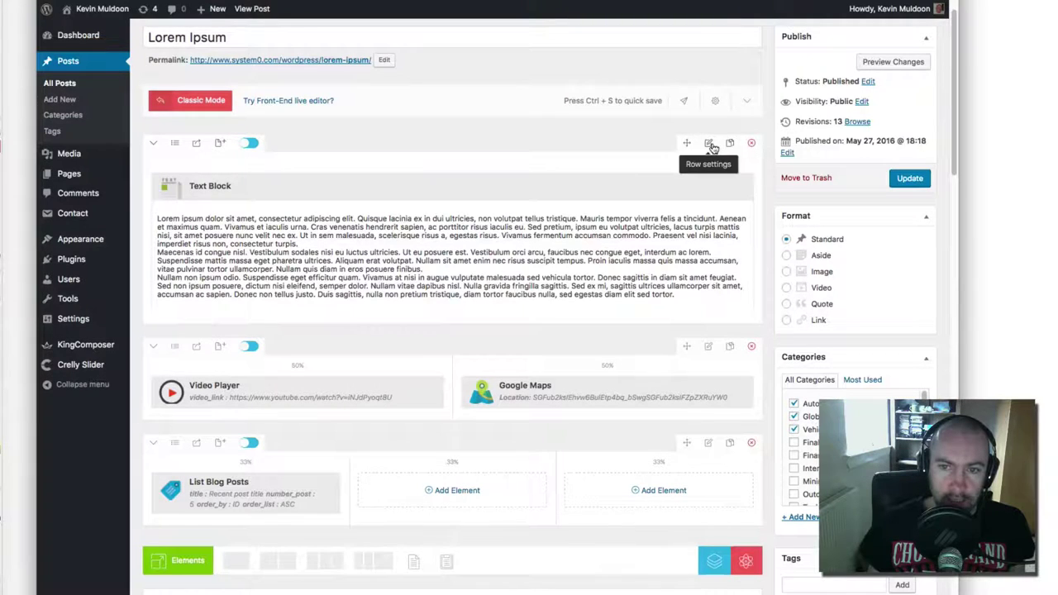
Check the text block row's settings, and duplicate the row and delete one of the two copies
{"action": "left_click", "coordinate": [708, 146]}
{"action": "left_click", "coordinate": [728, 69]}
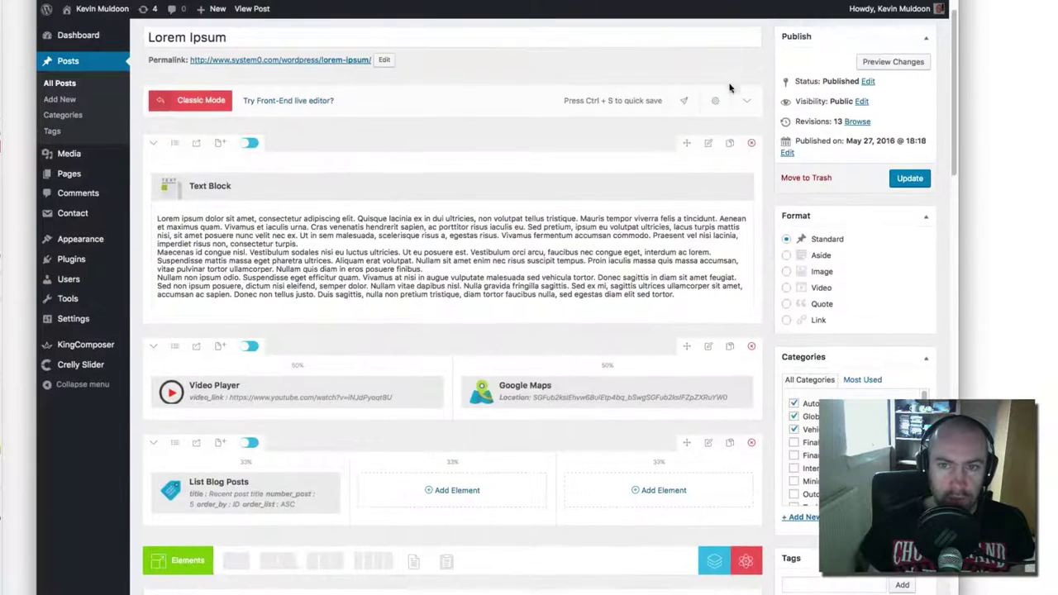
{"action": "left_click", "coordinate": [730, 145]}
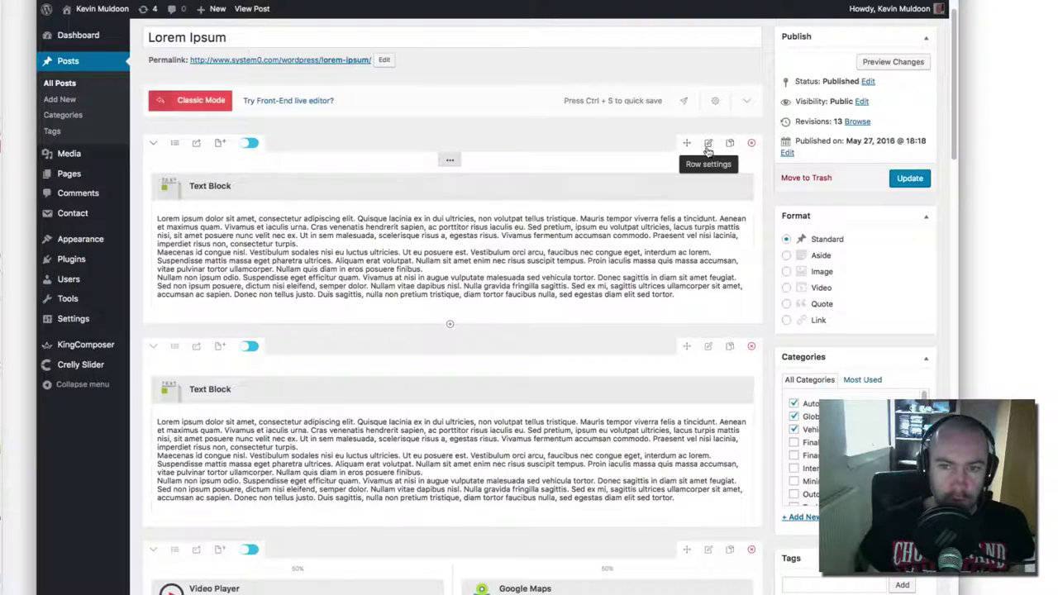
{"action": "left_click", "coordinate": [751, 143]}
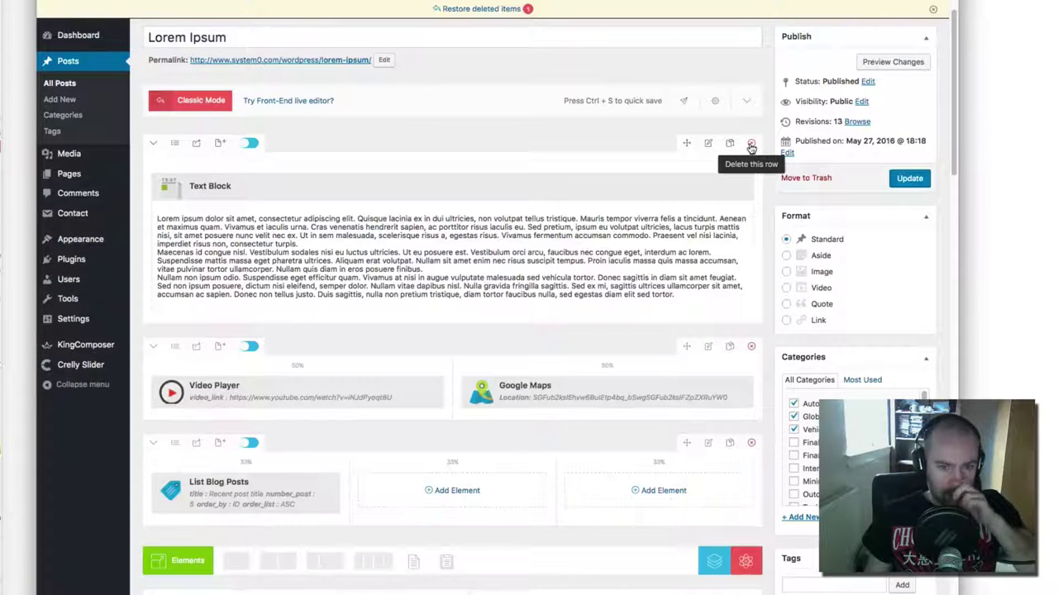
Examine the post's KingComposer page settings, such as body class, container width and CSS code, and close them without saving
{"action": "left_click", "coordinate": [715, 101]}
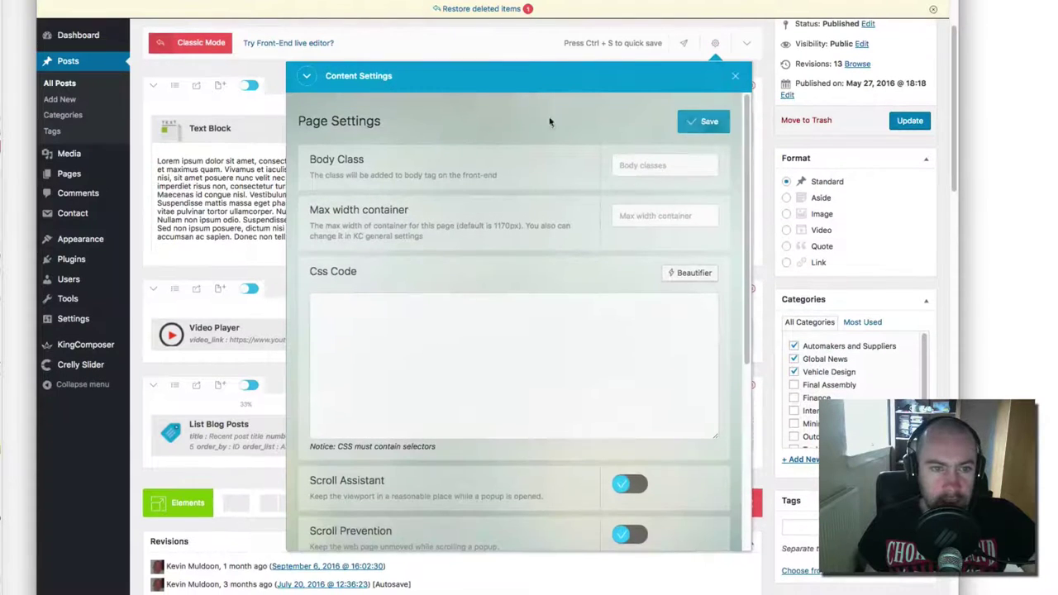
{"action": "scroll", "coordinate": [570, 297], "scroll_direction": "down", "scroll_amount": 6}
{"action": "scroll", "coordinate": [572, 303], "scroll_direction": "up", "scroll_amount": 10}
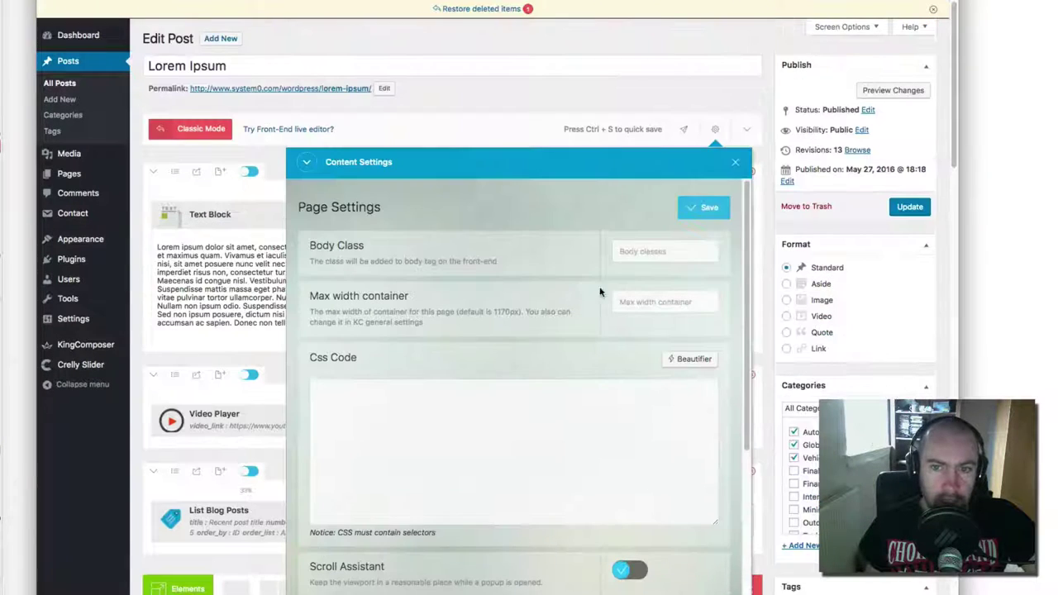
{"action": "left_click", "coordinate": [735, 164]}
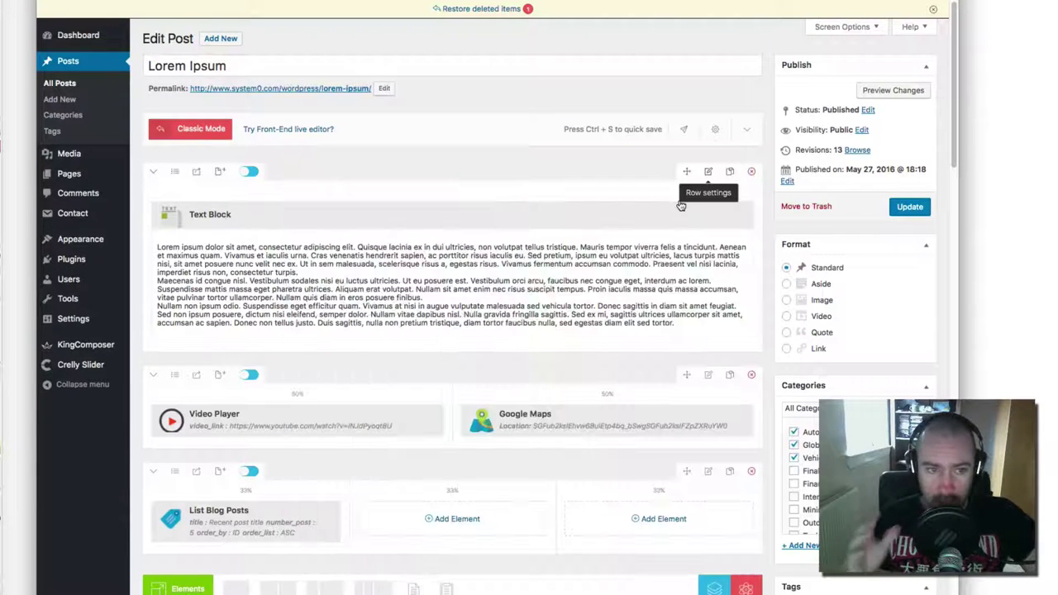
{"action": "mouse_move", "coordinate": [679, 203]}
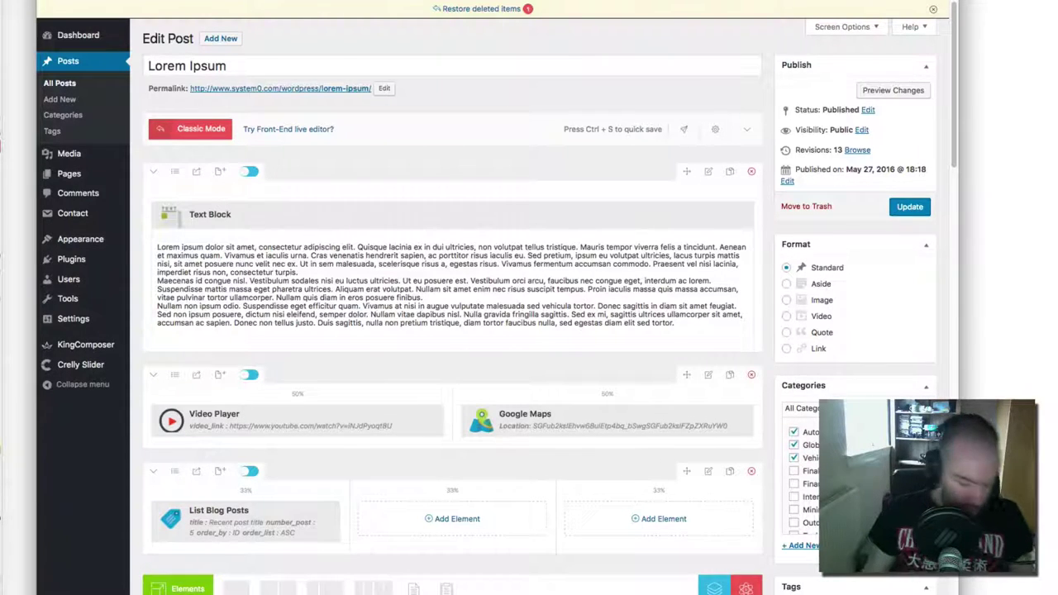
Open the blog's own homepage in a new browser tab and examine its page-builder sections, such as call-to-action boxes and post grids
{"action": "key", "text": "ctrl+t"}
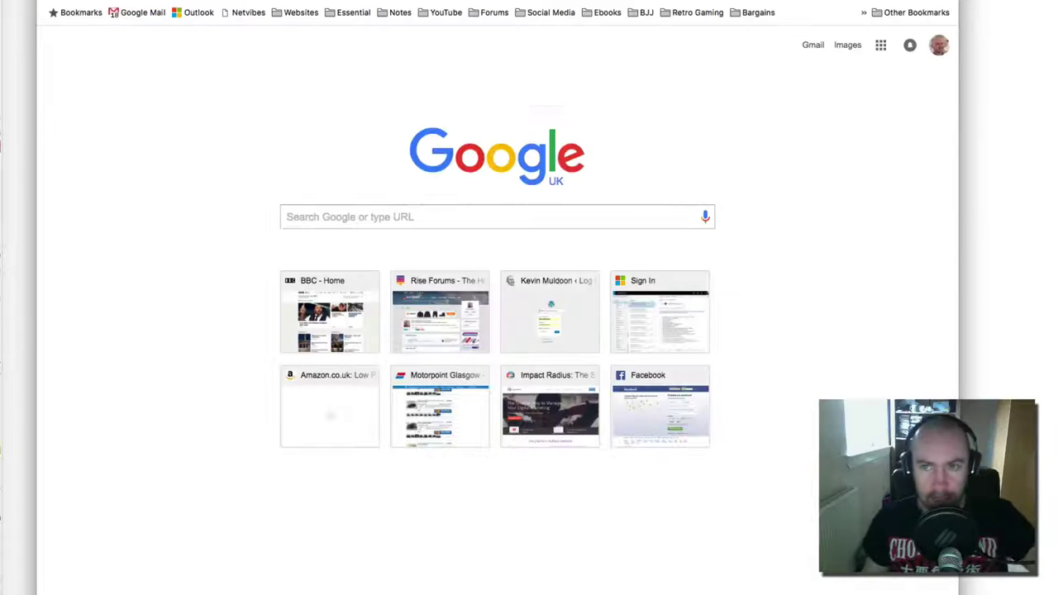
{"action": "left_click", "coordinate": [550, 312]}
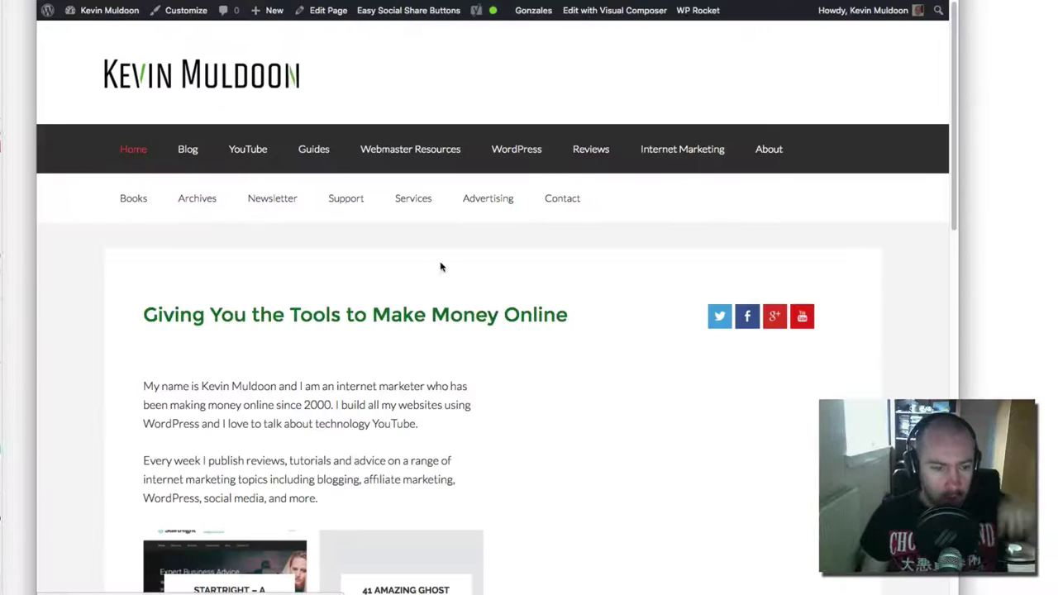
{"action": "scroll", "coordinate": [439, 266], "scroll_direction": "down", "scroll_amount": 5}
{"action": "scroll", "coordinate": [443, 298], "scroll_direction": "down", "scroll_amount": 3}
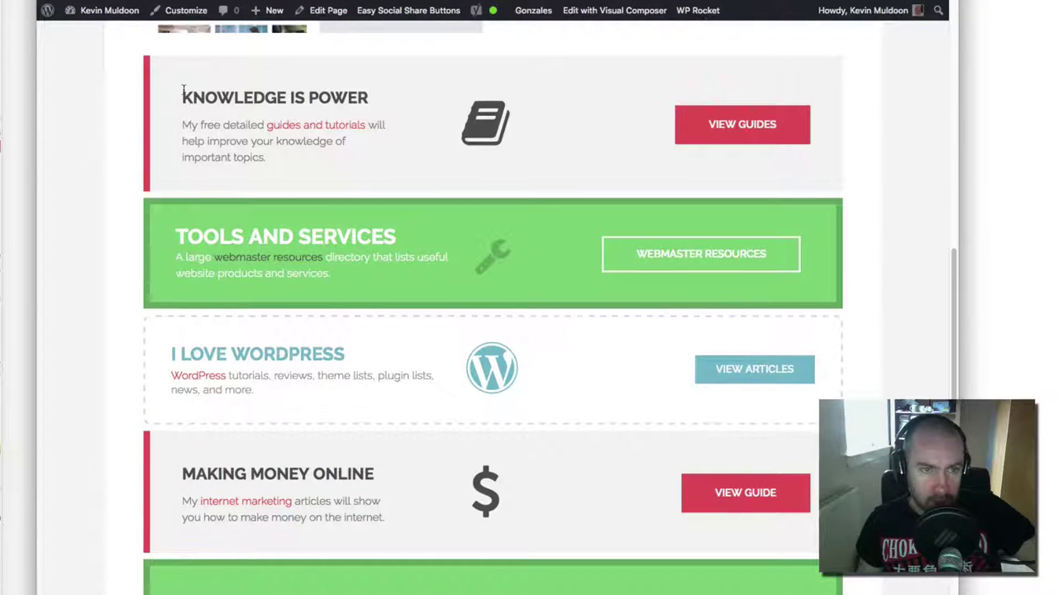
{"action": "scroll", "coordinate": [300, 361], "scroll_direction": "down", "scroll_amount": 5}
{"action": "key", "text": "Home"}
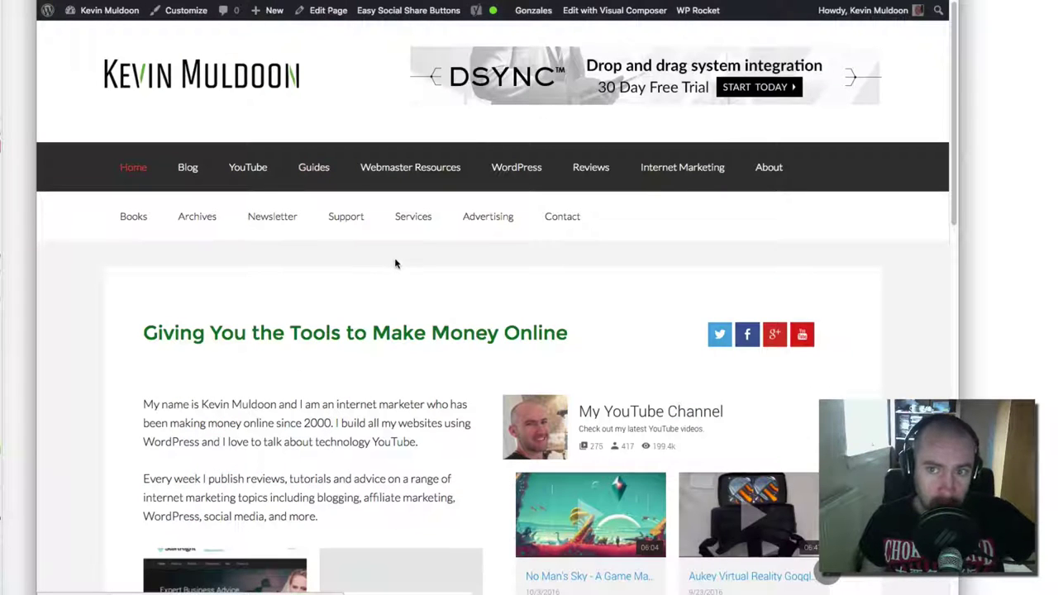
{"action": "scroll", "coordinate": [400, 283], "scroll_direction": "down", "scroll_amount": 8}
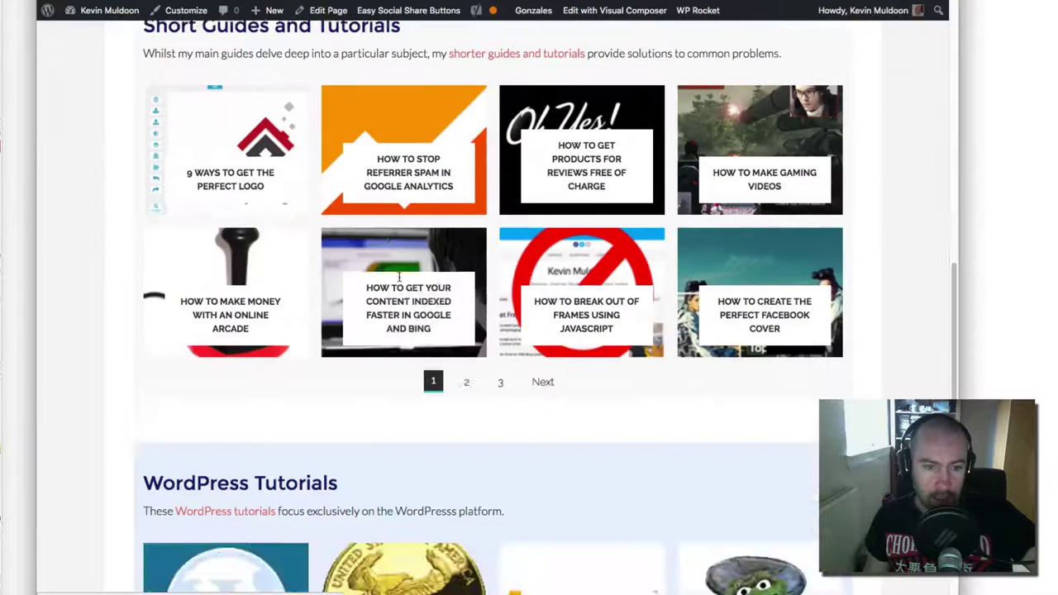
{"action": "scroll", "coordinate": [356, 289], "scroll_direction": "up", "scroll_amount": 3}
{"action": "scroll", "coordinate": [356, 285], "scroll_direction": "down", "scroll_amount": 2}
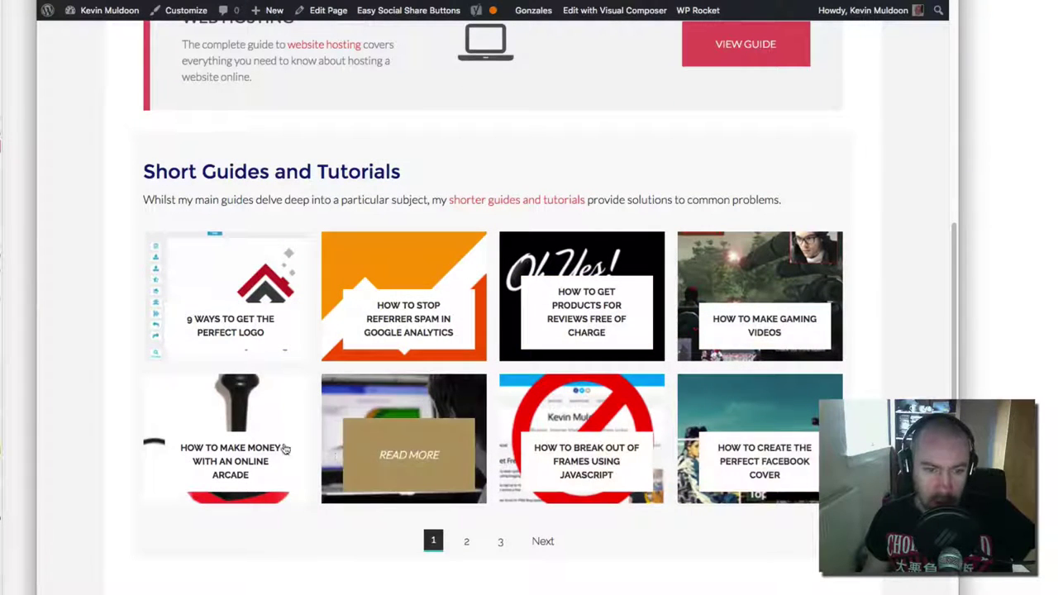
{"action": "scroll", "coordinate": [314, 298], "scroll_direction": "up", "scroll_amount": 10}
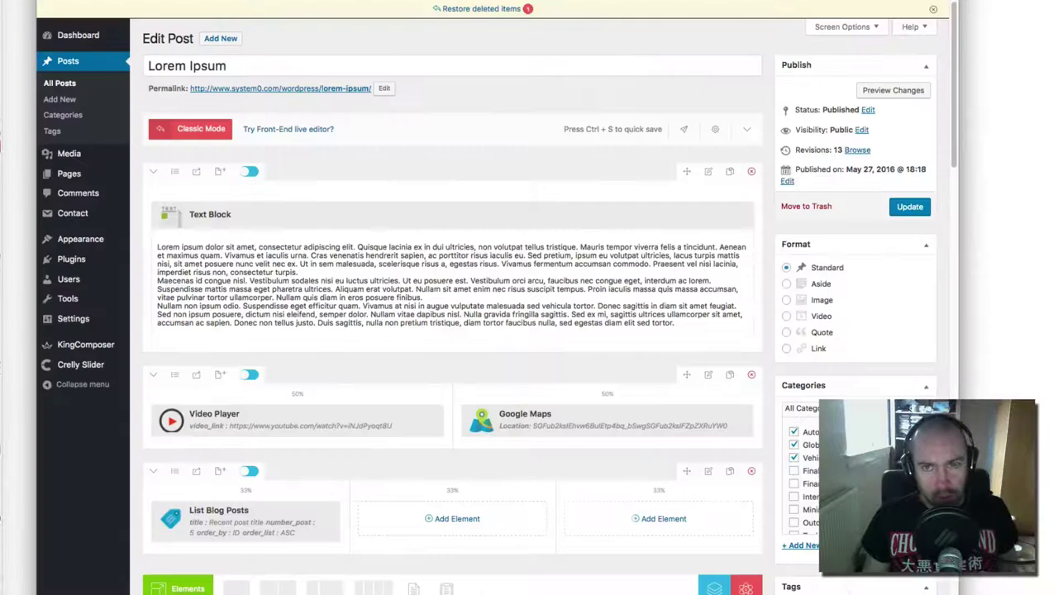
Leave the post editor without saving, go to the Crelly Slider list and select the existing slider's shortcode
{"action": "mouse_move", "coordinate": [449, 215]}
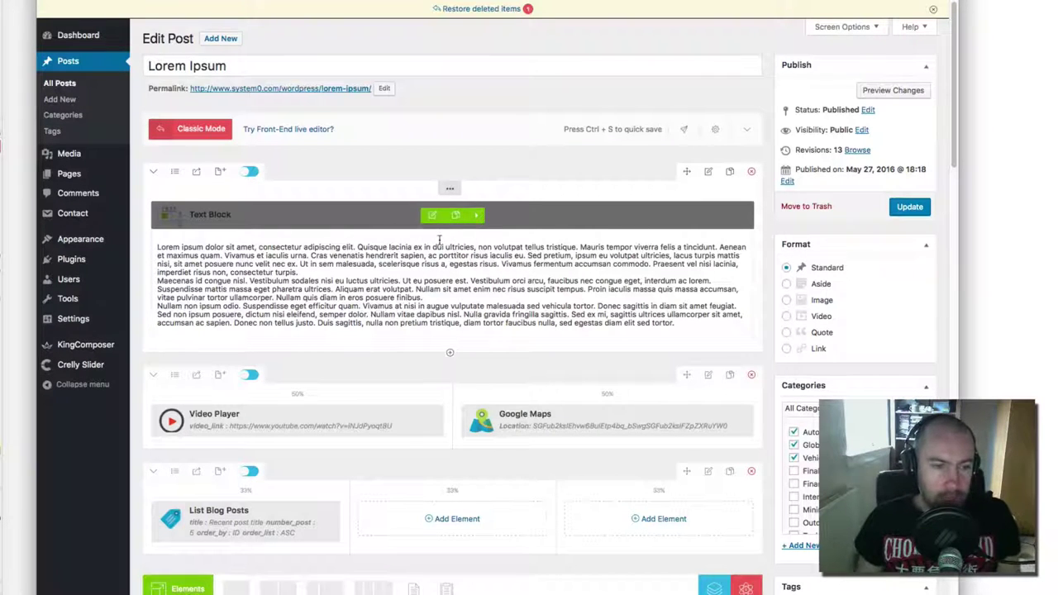
{"action": "mouse_move", "coordinate": [107, 347]}
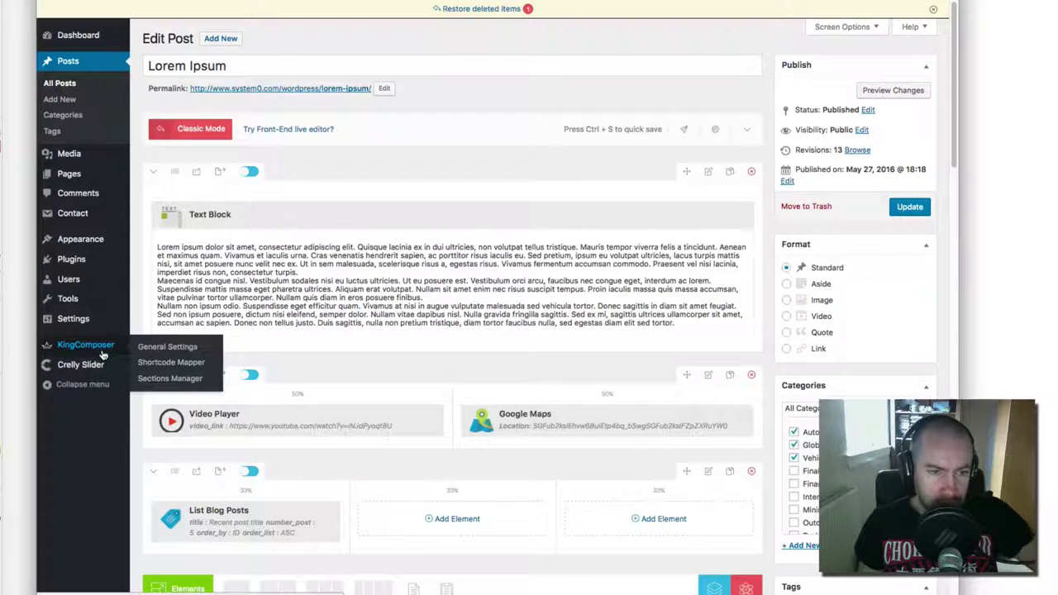
{"action": "left_click", "coordinate": [92, 369]}
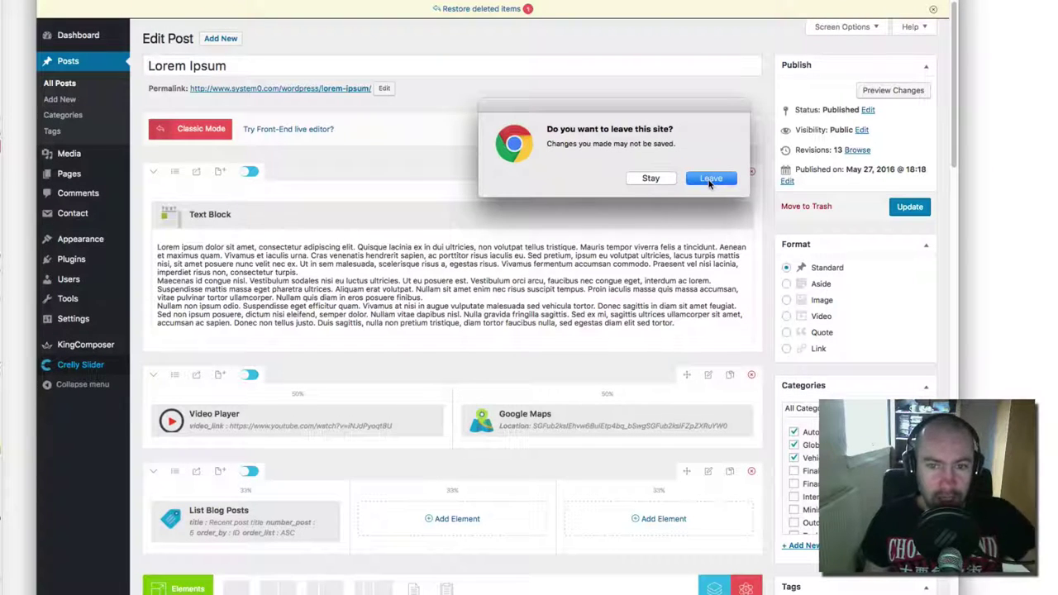
{"action": "left_click", "coordinate": [710, 179]}
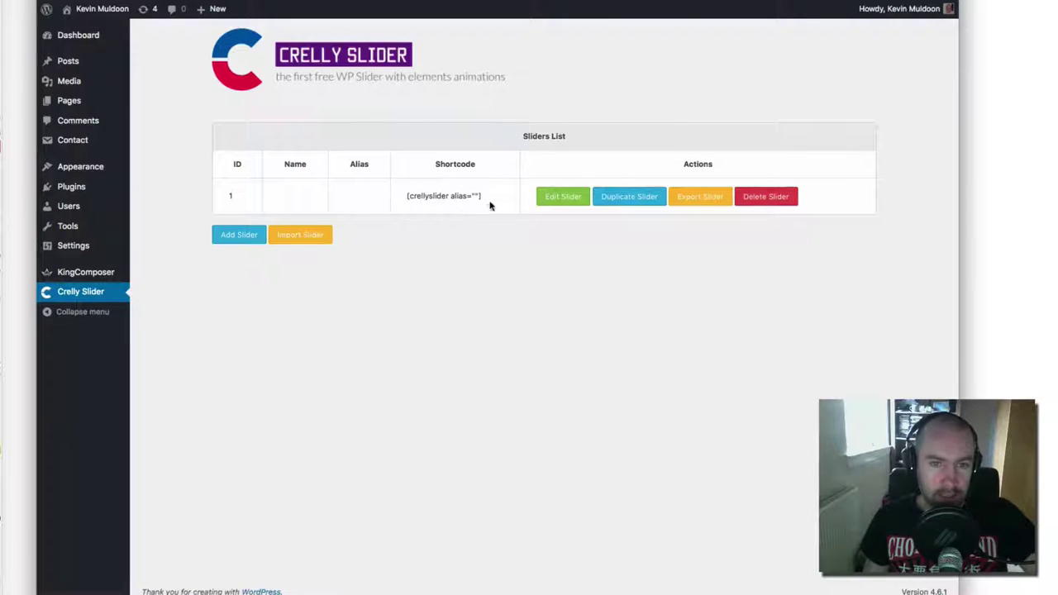
{"action": "left_click_drag", "start_coordinate": [496, 198], "coordinate": [384, 193]}
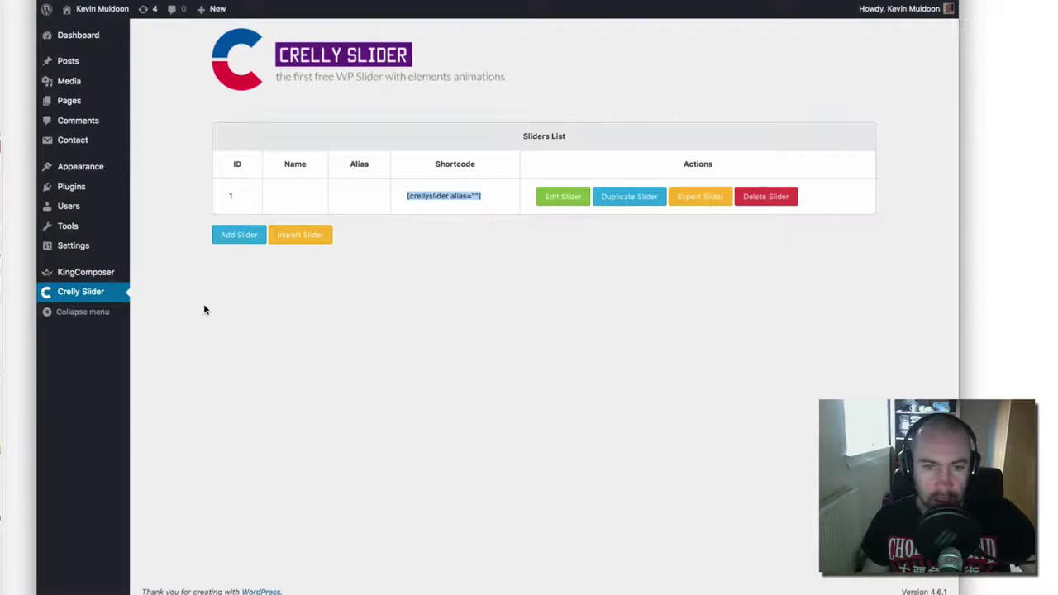
Open the existing slider for editing and review its general options, such as layout, start size and navigation
{"action": "left_click", "coordinate": [562, 198]}
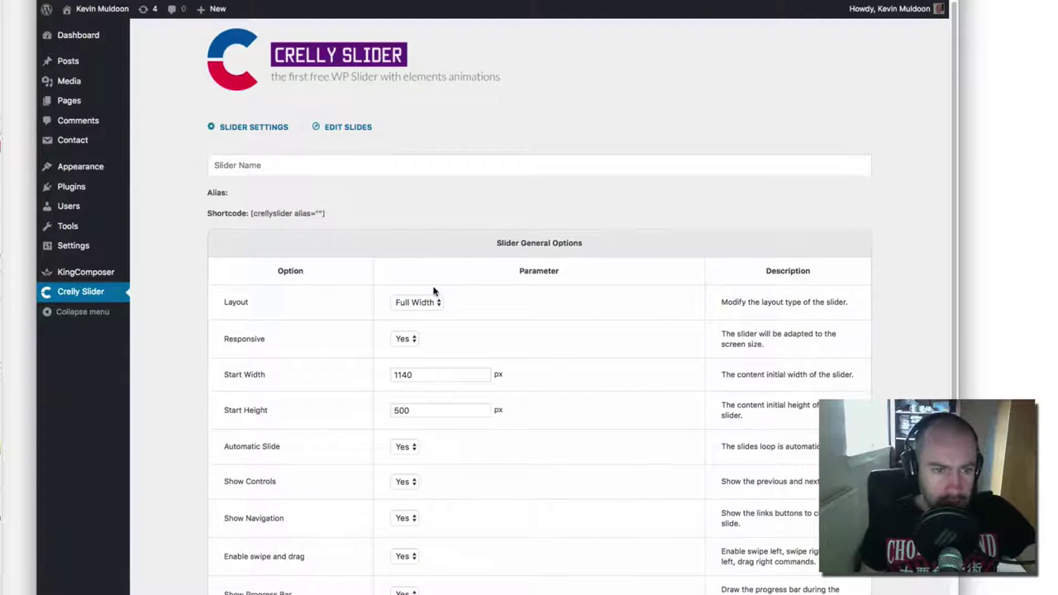
{"action": "scroll", "coordinate": [432, 288], "scroll_direction": "down", "scroll_amount": 2}
{"action": "scroll", "coordinate": [432, 288], "scroll_direction": "down", "scroll_amount": 3}
{"action": "scroll", "coordinate": [432, 290], "scroll_direction": "up", "scroll_amount": 5}
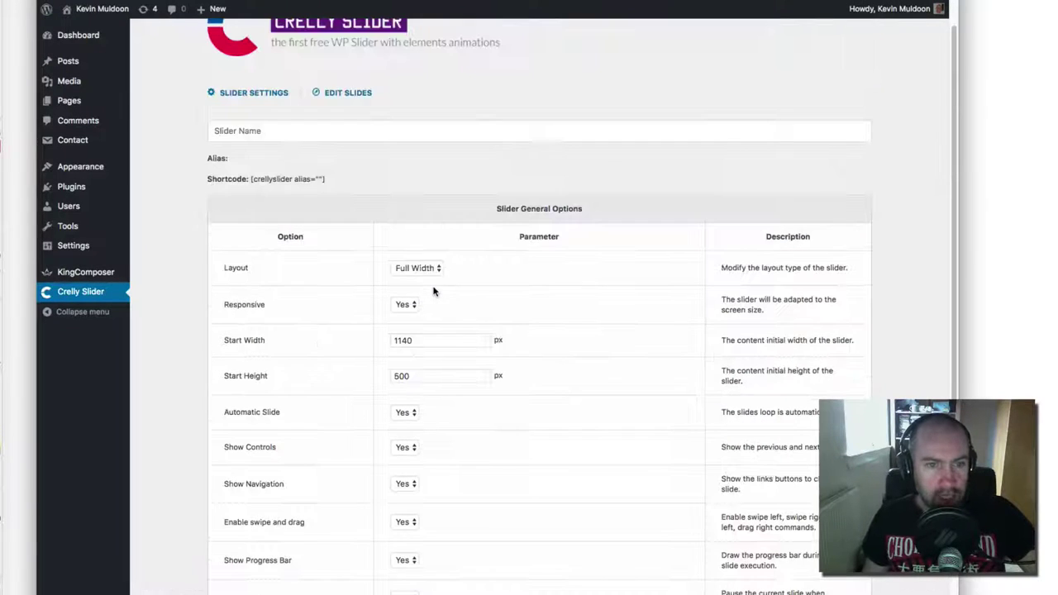
{"action": "scroll", "coordinate": [432, 290], "scroll_direction": "down", "scroll_amount": 3}
{"action": "scroll", "coordinate": [427, 302], "scroll_direction": "up", "scroll_amount": 5}
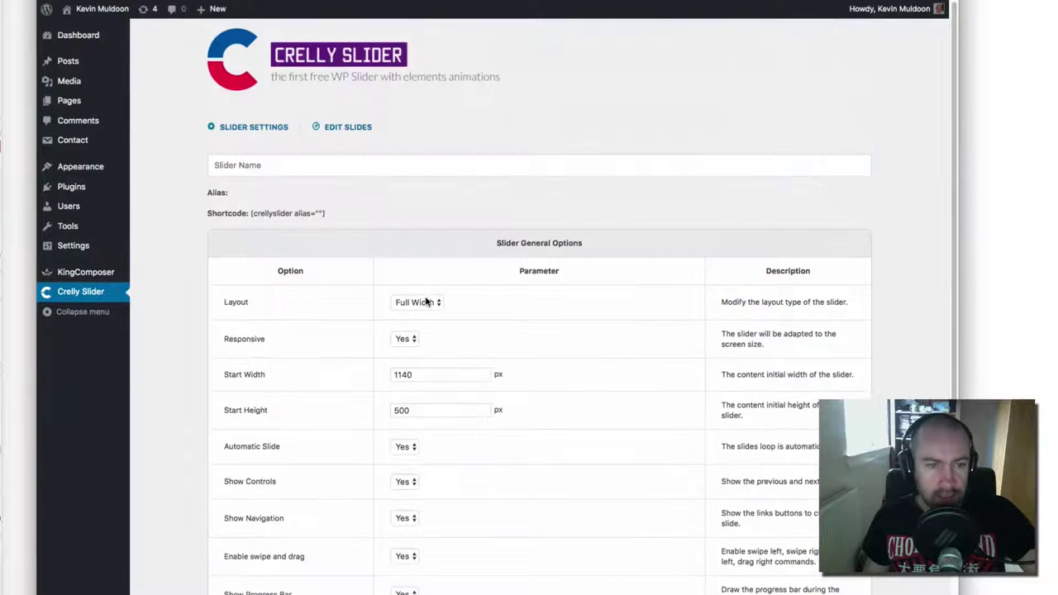
Go to the slider's slides and look through slide 1's background, animation and custom CSS options and its canvas
{"action": "left_click", "coordinate": [348, 128]}
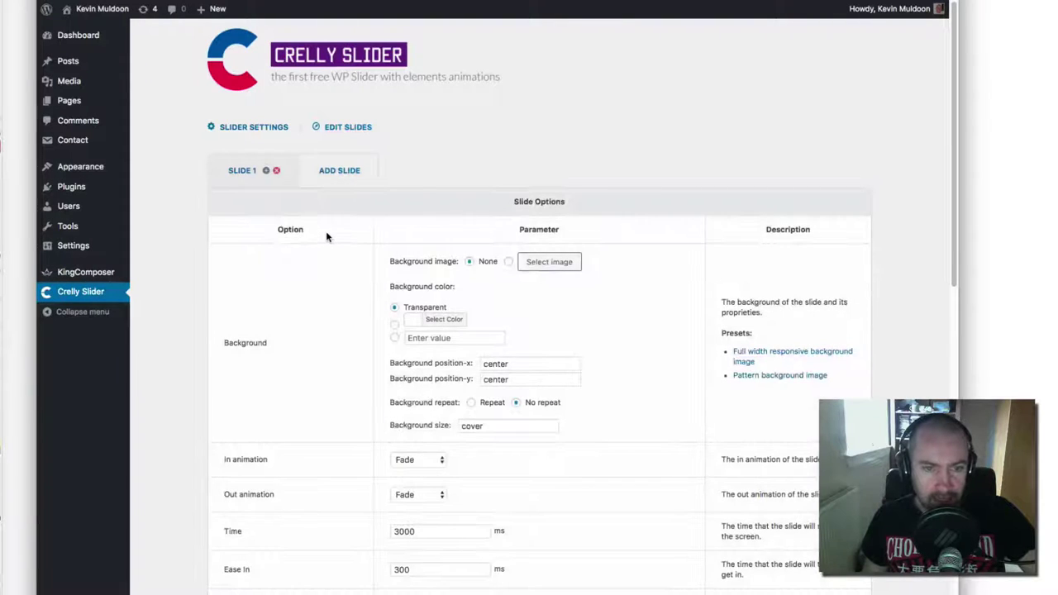
{"action": "scroll", "coordinate": [326, 236], "scroll_direction": "down", "scroll_amount": 3}
{"action": "scroll", "coordinate": [338, 267], "scroll_direction": "down", "scroll_amount": 5}
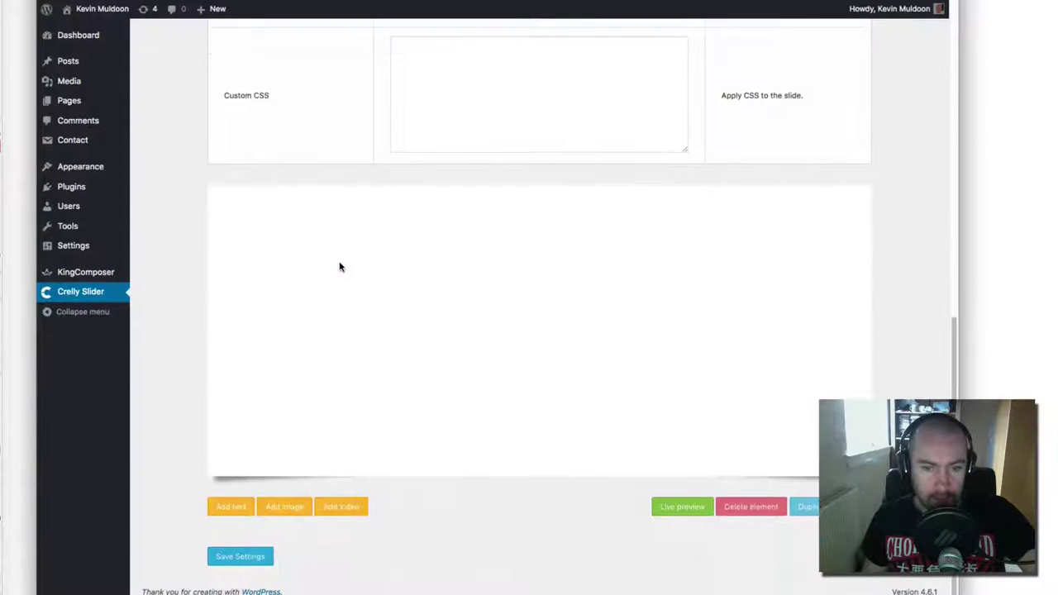
{"action": "scroll", "coordinate": [338, 267], "scroll_direction": "up", "scroll_amount": 4}
{"action": "scroll", "coordinate": [338, 267], "scroll_direction": "up", "scroll_amount": 4}
{"action": "scroll", "coordinate": [338, 267], "scroll_direction": "down", "scroll_amount": 8}
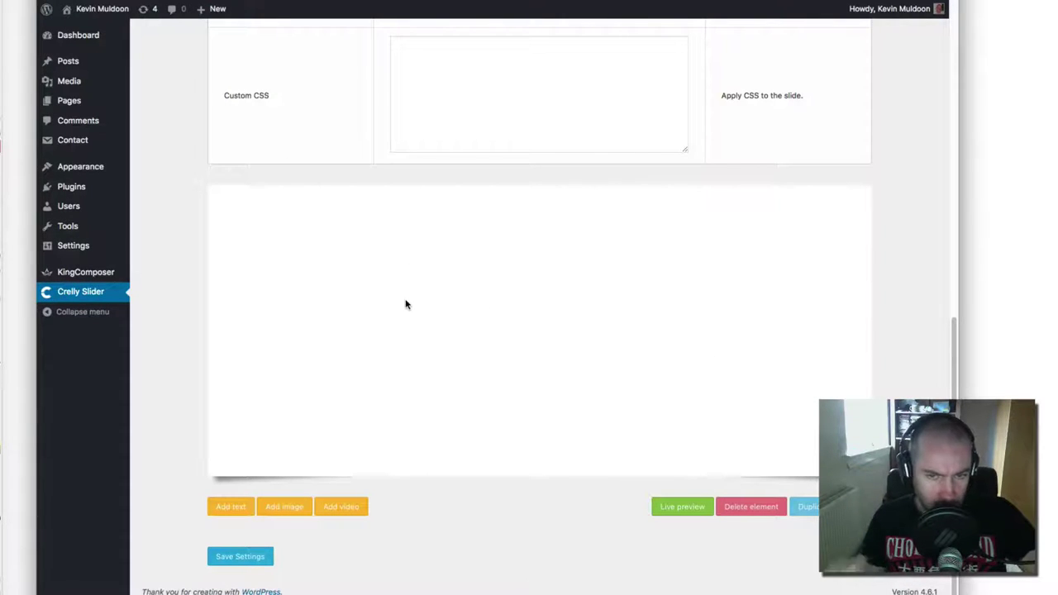
Add the sunset photo from the media library as an image element on slide 1 and look over its element options
{"action": "left_click", "coordinate": [298, 505]}
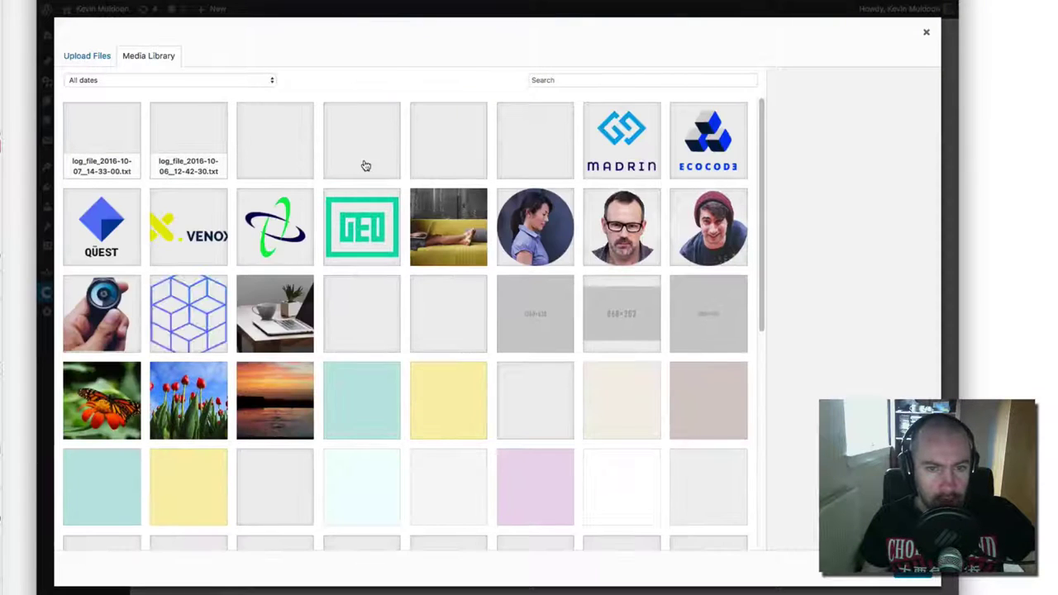
{"action": "left_click", "coordinate": [303, 419]}
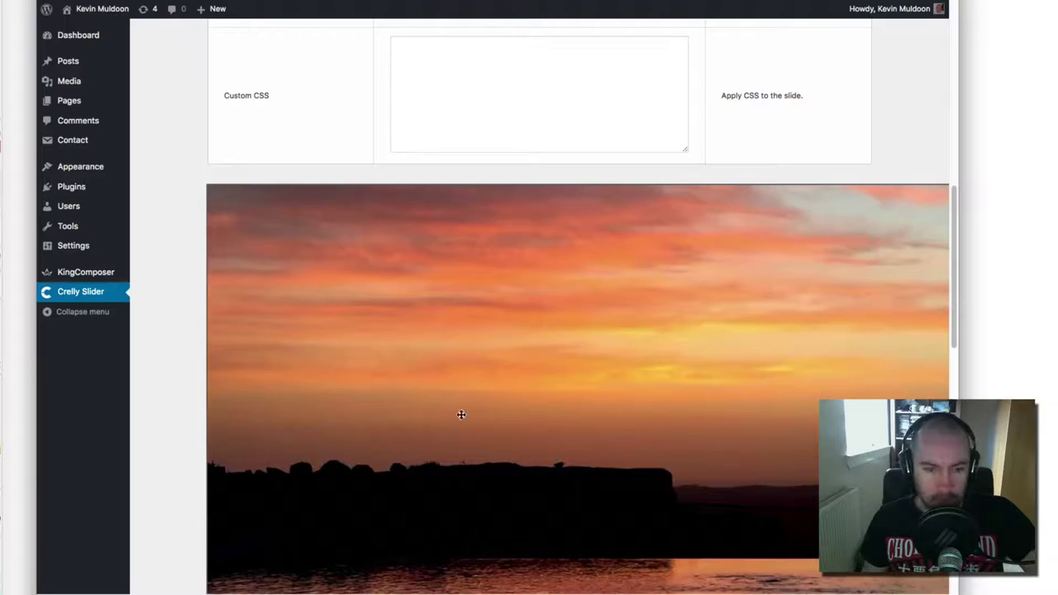
{"action": "scroll", "coordinate": [531, 355], "scroll_direction": "down", "scroll_amount": 15}
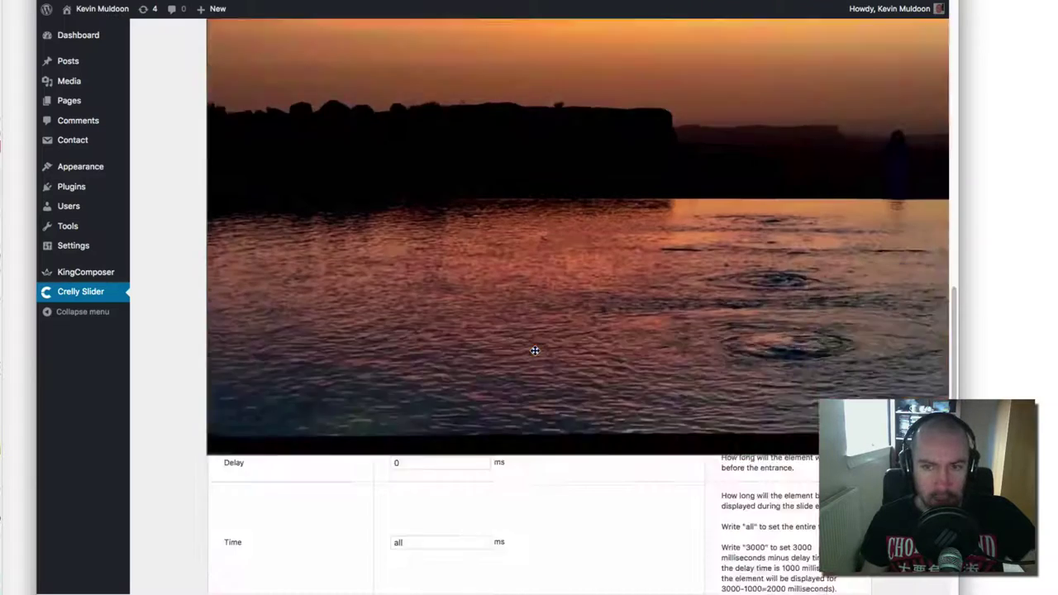
{"action": "scroll", "coordinate": [528, 353], "scroll_direction": "up", "scroll_amount": 20}
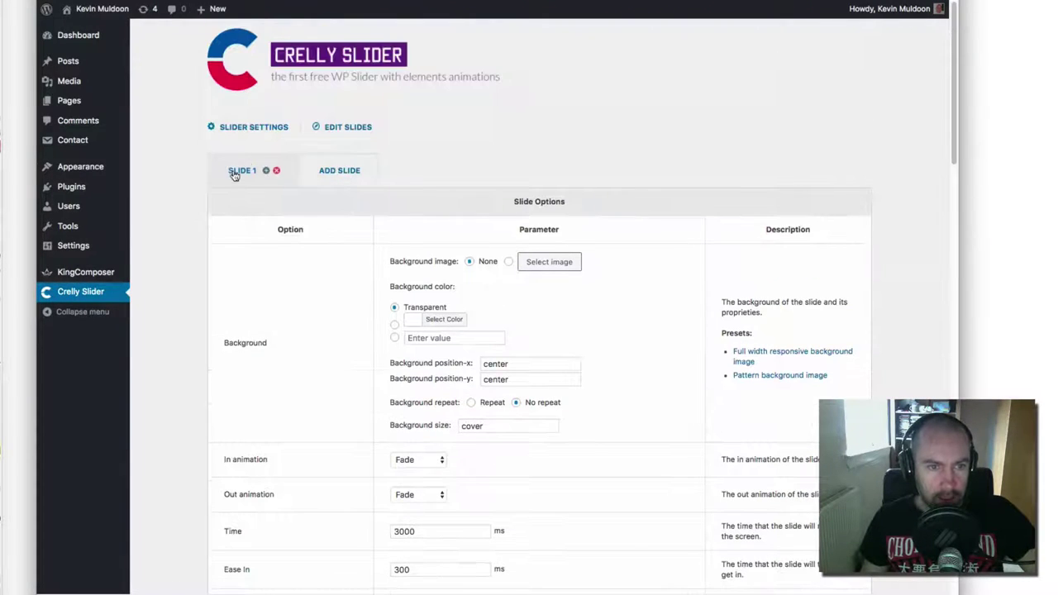
{"action": "scroll", "coordinate": [385, 350], "scroll_direction": "down", "scroll_amount": 20}
{"action": "scroll", "coordinate": [383, 352], "scroll_direction": "down", "scroll_amount": 3}
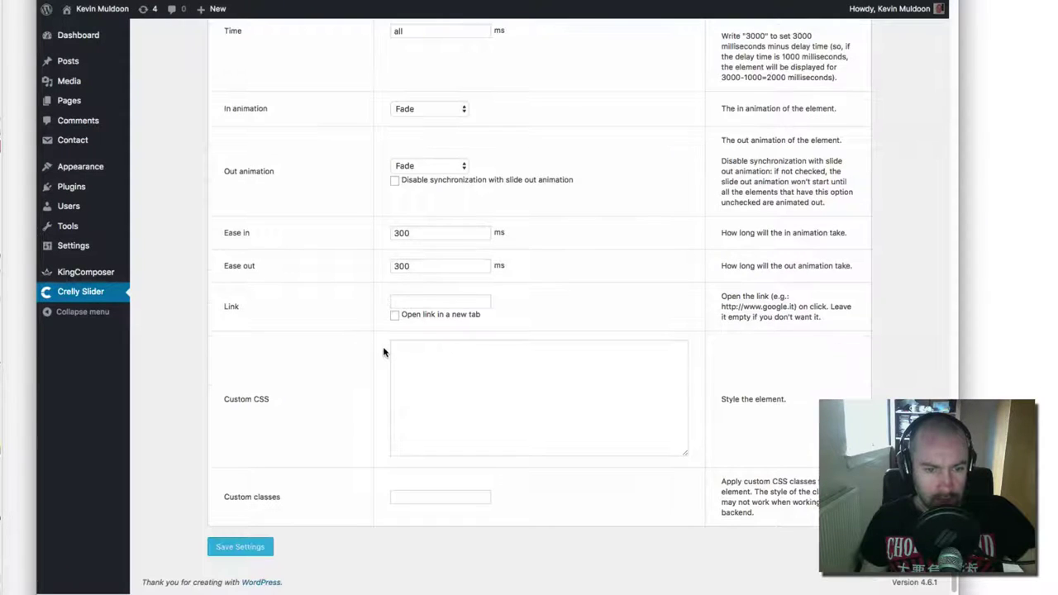
{"action": "scroll", "coordinate": [384, 350], "scroll_direction": "up", "scroll_amount": 15}
{"action": "scroll", "coordinate": [355, 367], "scroll_direction": "down", "scroll_amount": 5}
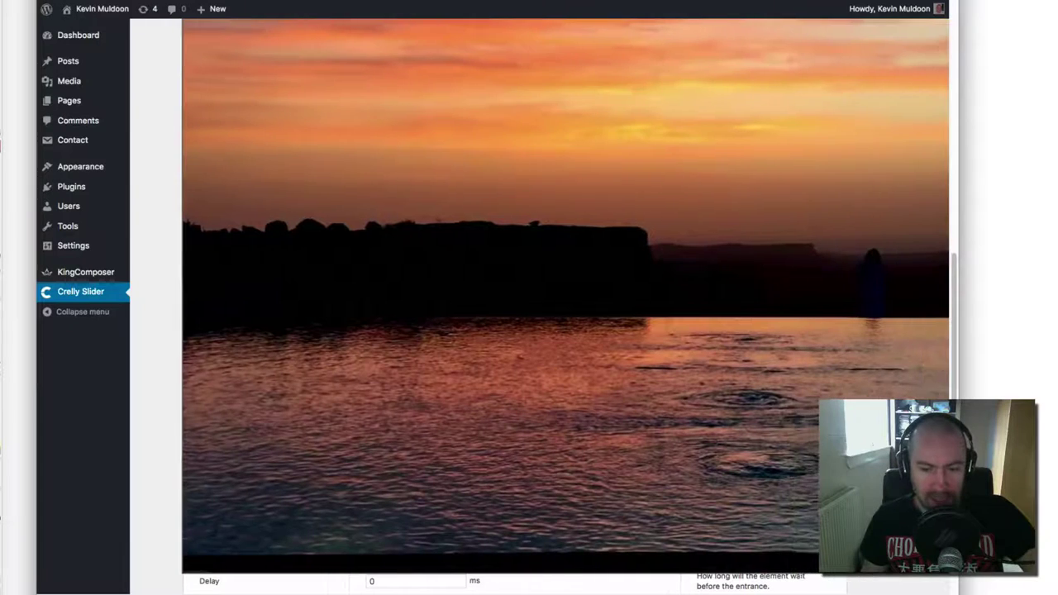
Add a second slide, place mapmaster.png from the media library on it and look over the image's element options
{"action": "scroll", "coordinate": [357, 364], "scroll_direction": "up", "scroll_amount": 15}
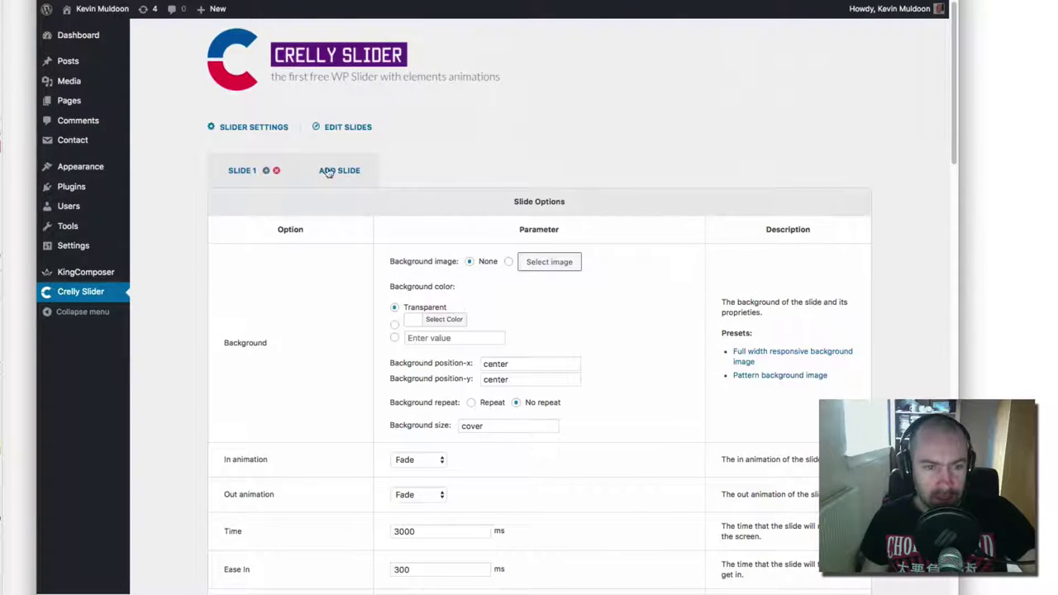
{"action": "left_click", "coordinate": [333, 172]}
{"action": "scroll", "coordinate": [378, 349], "scroll_direction": "down", "scroll_amount": 15}
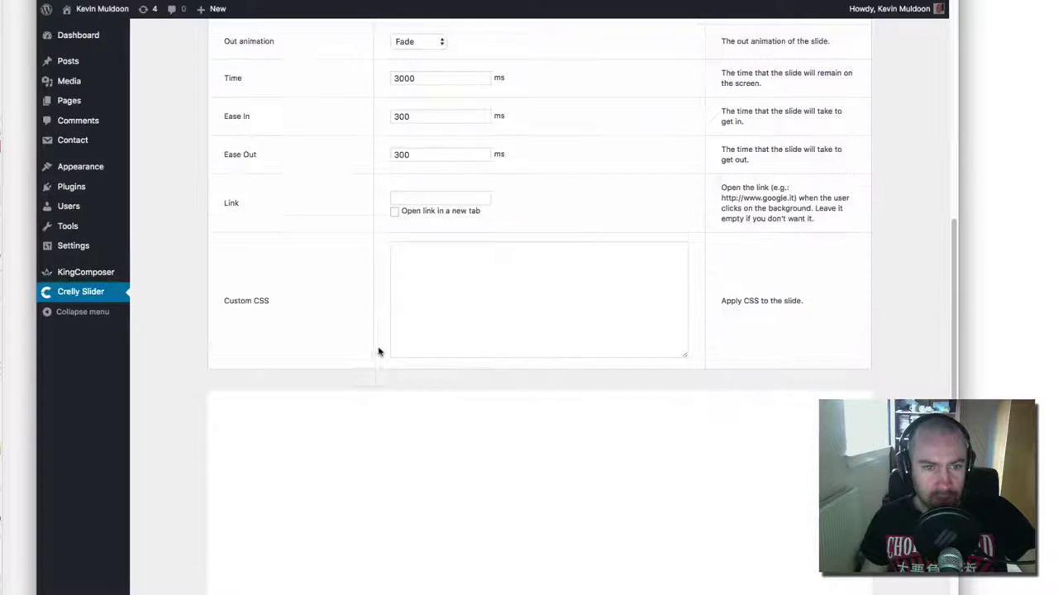
{"action": "left_click", "coordinate": [275, 510]}
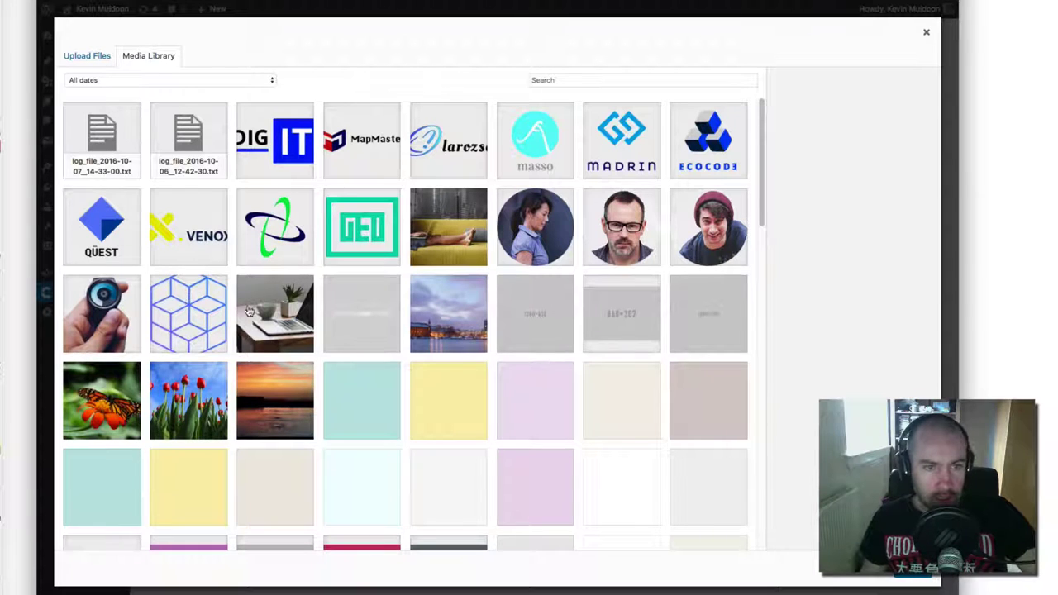
{"action": "left_click", "coordinate": [367, 140]}
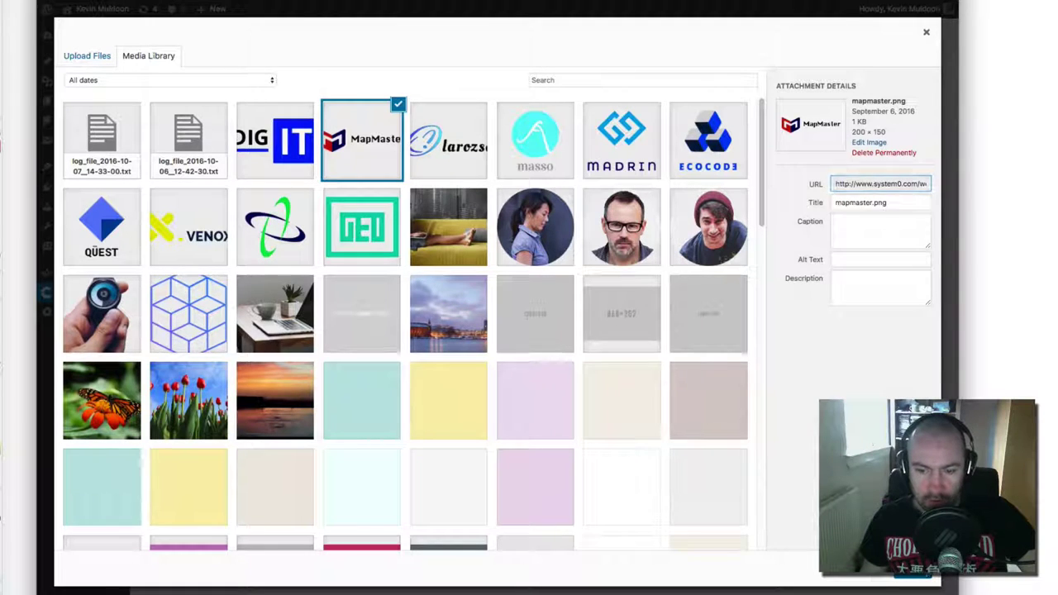
{"action": "left_click", "coordinate": [901, 568]}
{"action": "scroll", "coordinate": [501, 515], "scroll_direction": "down", "scroll_amount": 3}
{"action": "scroll", "coordinate": [474, 489], "scroll_direction": "down", "scroll_amount": 8}
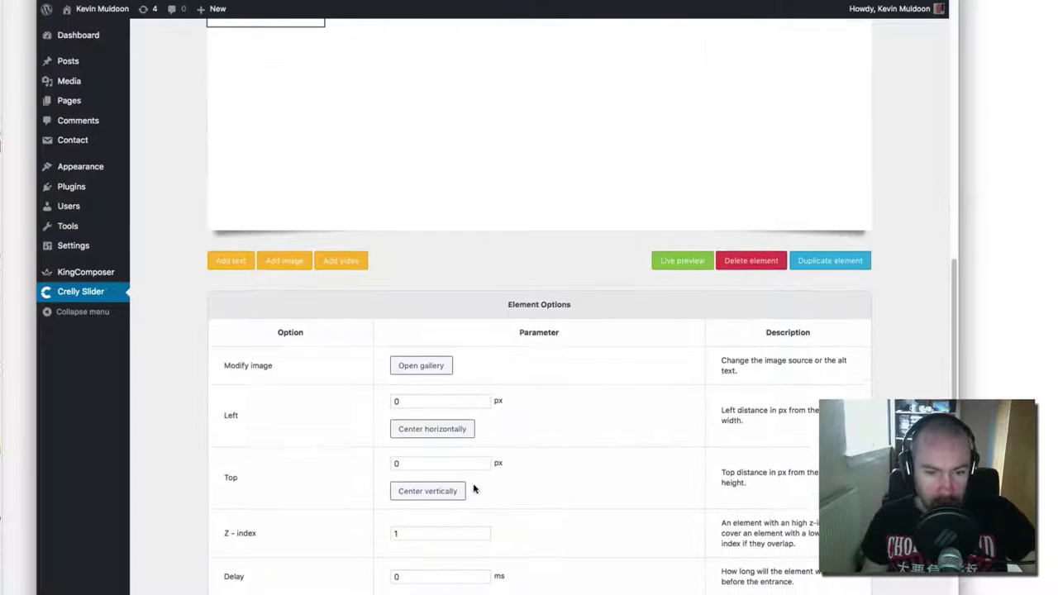
{"action": "scroll", "coordinate": [474, 489], "scroll_direction": "up", "scroll_amount": 6}
{"action": "scroll", "coordinate": [474, 490], "scroll_direction": "up", "scroll_amount": 10}
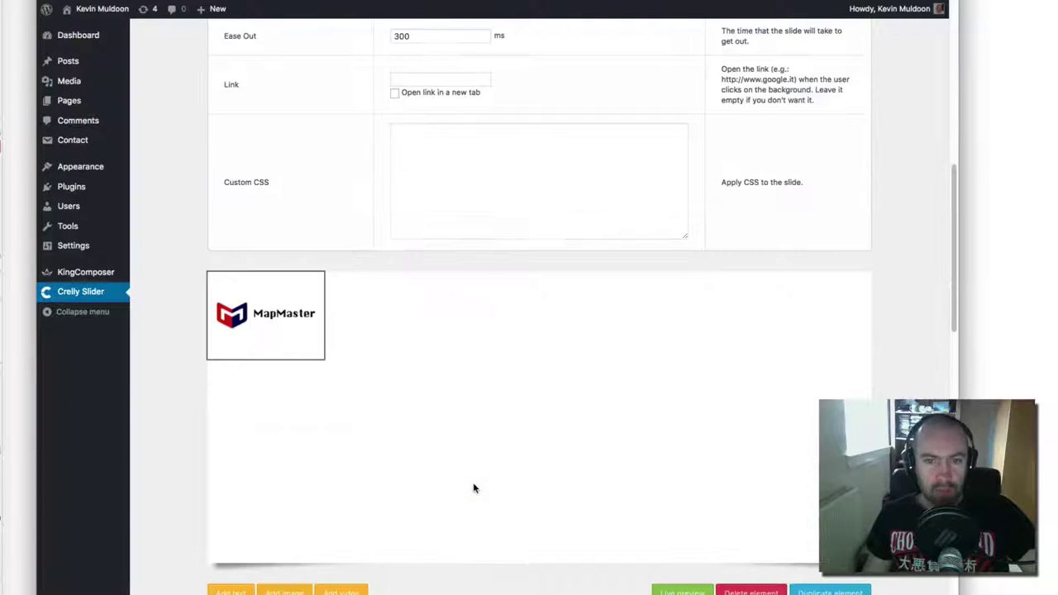
Switch back to slide 1 to check its image and element options, and return to slide 2
{"action": "scroll", "coordinate": [256, 189], "scroll_direction": "up", "scroll_amount": 15}
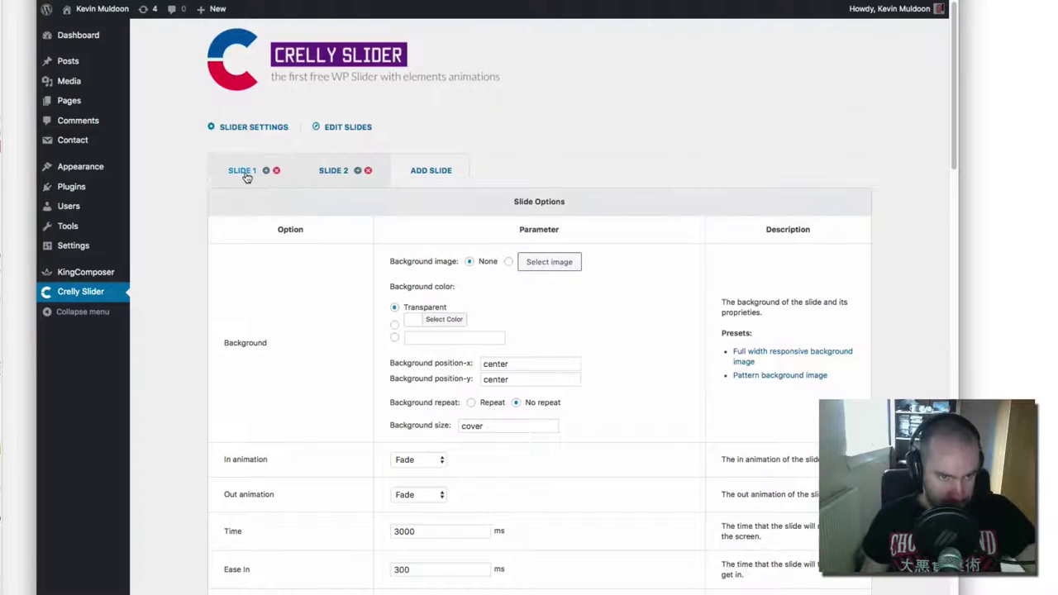
{"action": "left_click", "coordinate": [245, 172]}
{"action": "scroll", "coordinate": [312, 260], "scroll_direction": "down", "scroll_amount": 12}
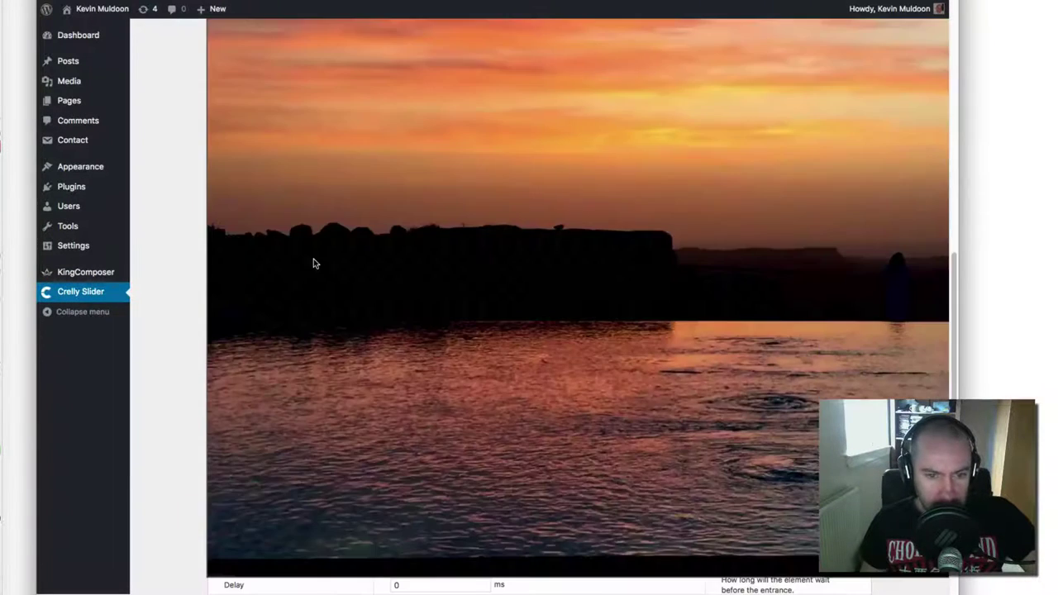
{"action": "scroll", "coordinate": [312, 260], "scroll_direction": "down", "scroll_amount": 6}
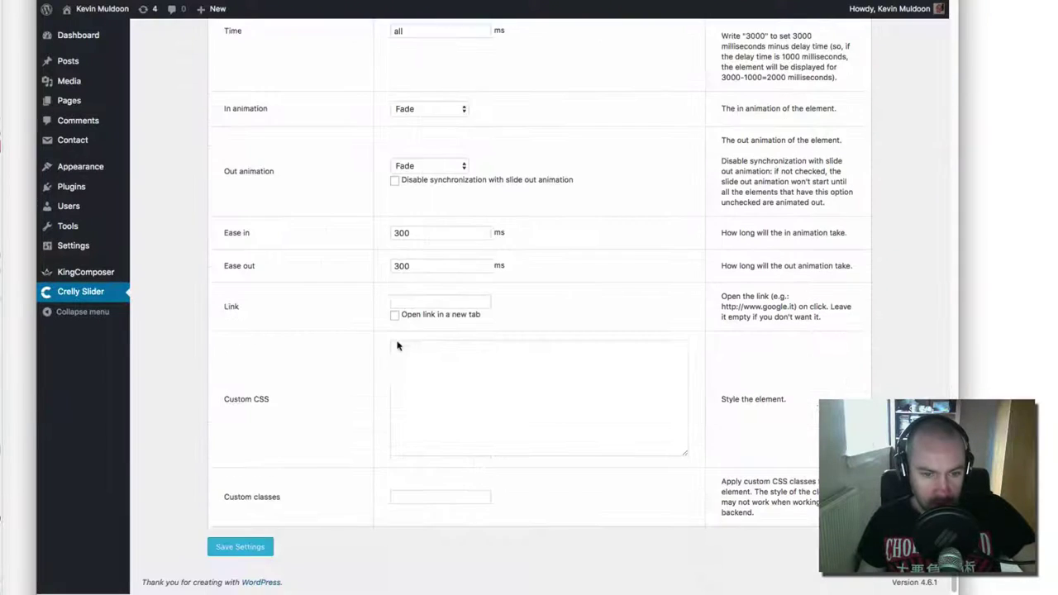
{"action": "scroll", "coordinate": [397, 345], "scroll_direction": "up", "scroll_amount": 15}
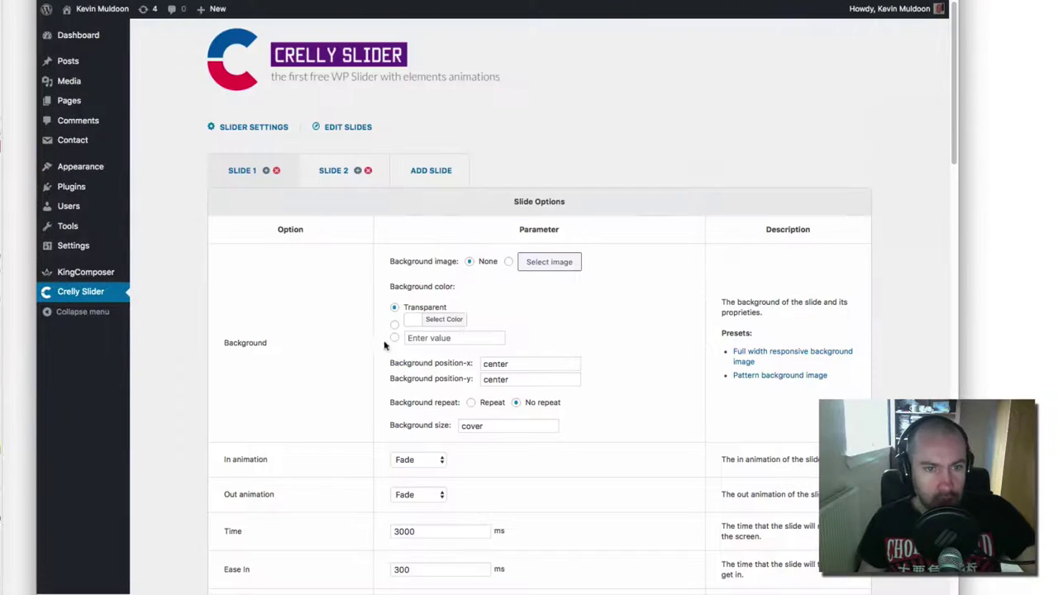
{"action": "left_click", "coordinate": [328, 173]}
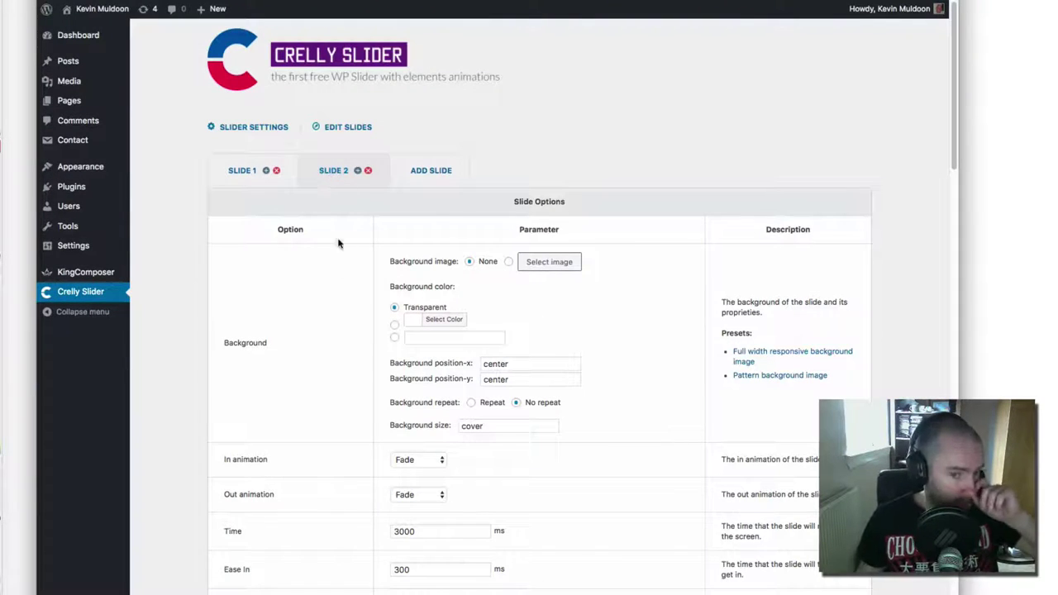
Set the MapMaster image element's in animation on slide 2 to Slide right
{"action": "scroll", "coordinate": [384, 322], "scroll_direction": "down", "scroll_amount": 10}
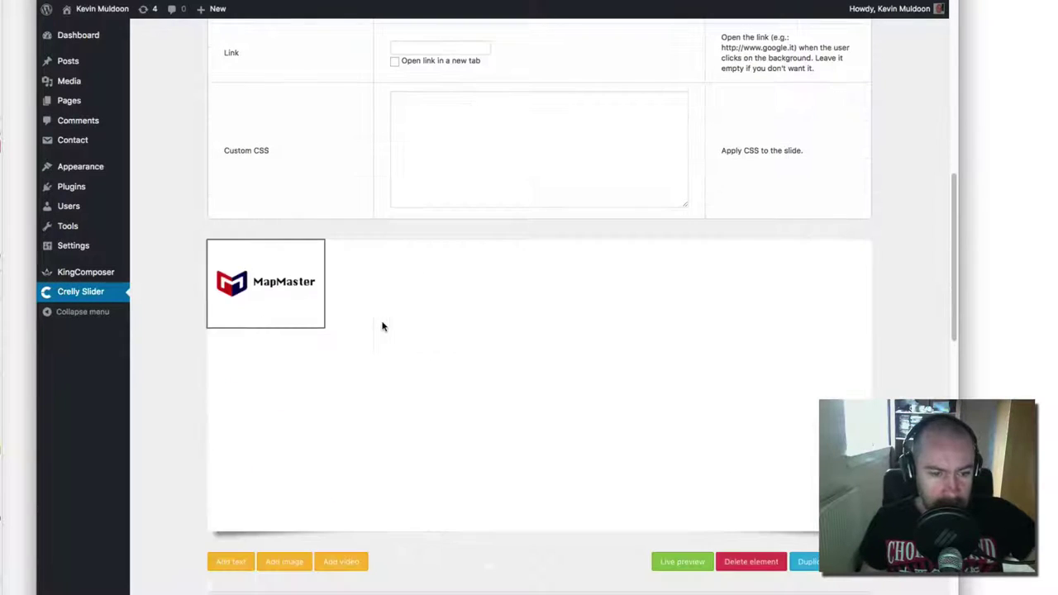
{"action": "scroll", "coordinate": [272, 529], "scroll_direction": "down", "scroll_amount": 3}
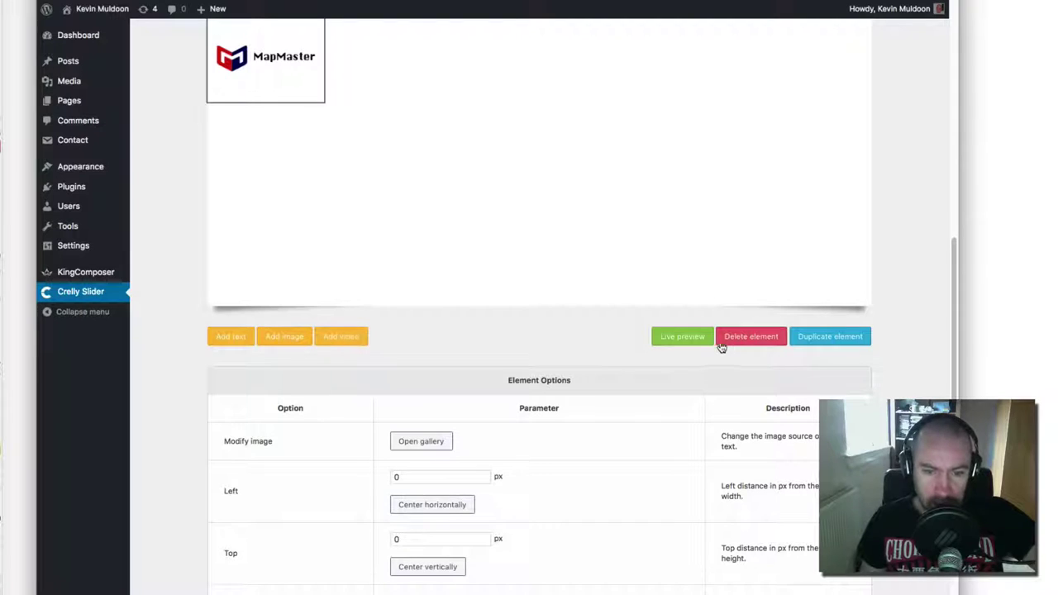
{"action": "scroll", "coordinate": [567, 441], "scroll_direction": "down", "scroll_amount": 3}
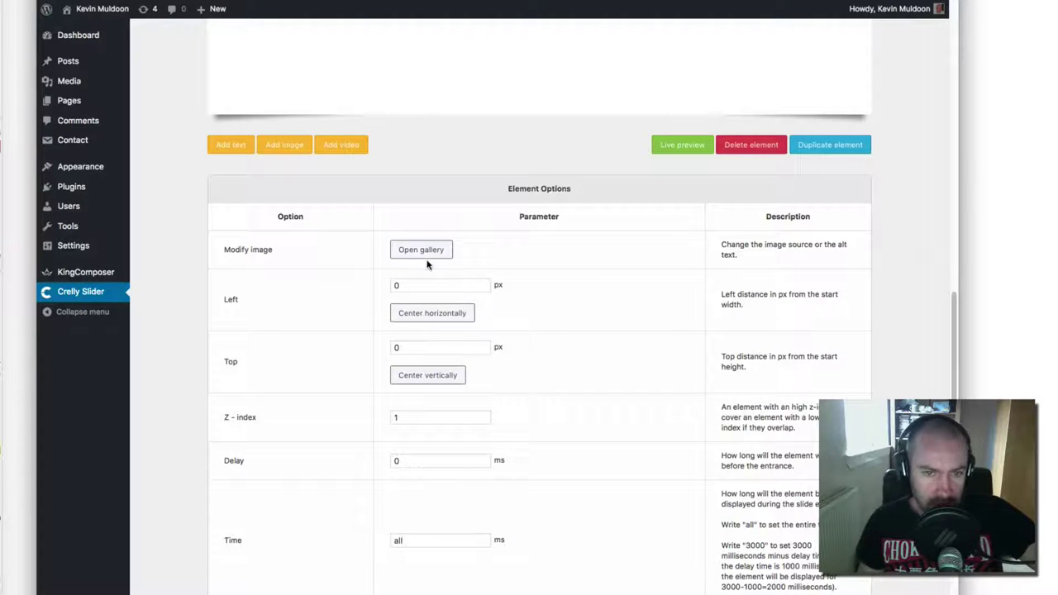
{"action": "scroll", "coordinate": [412, 256], "scroll_direction": "down", "scroll_amount": 3}
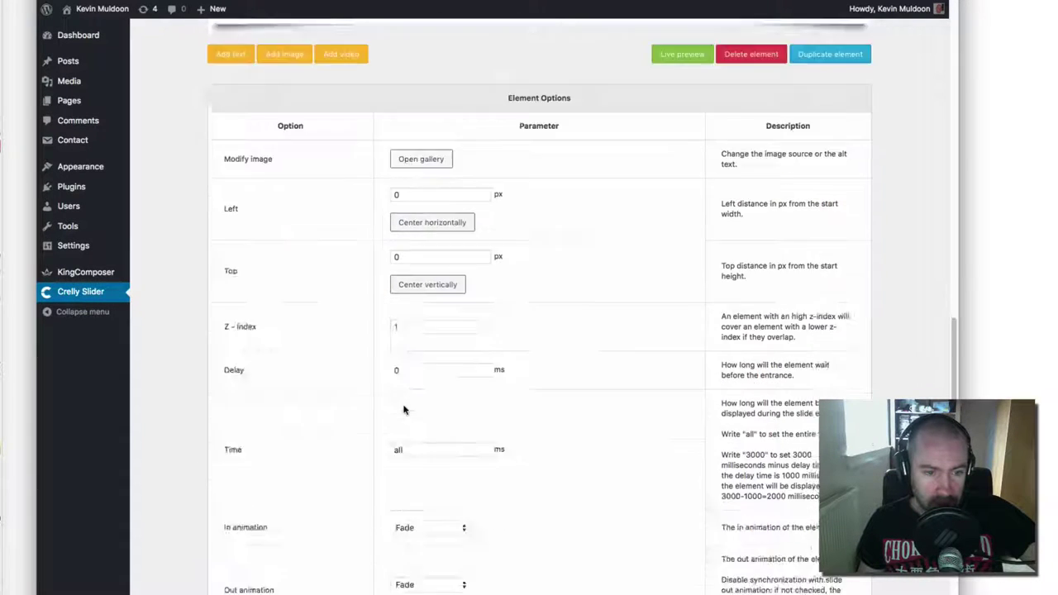
{"action": "left_click", "coordinate": [418, 421]}
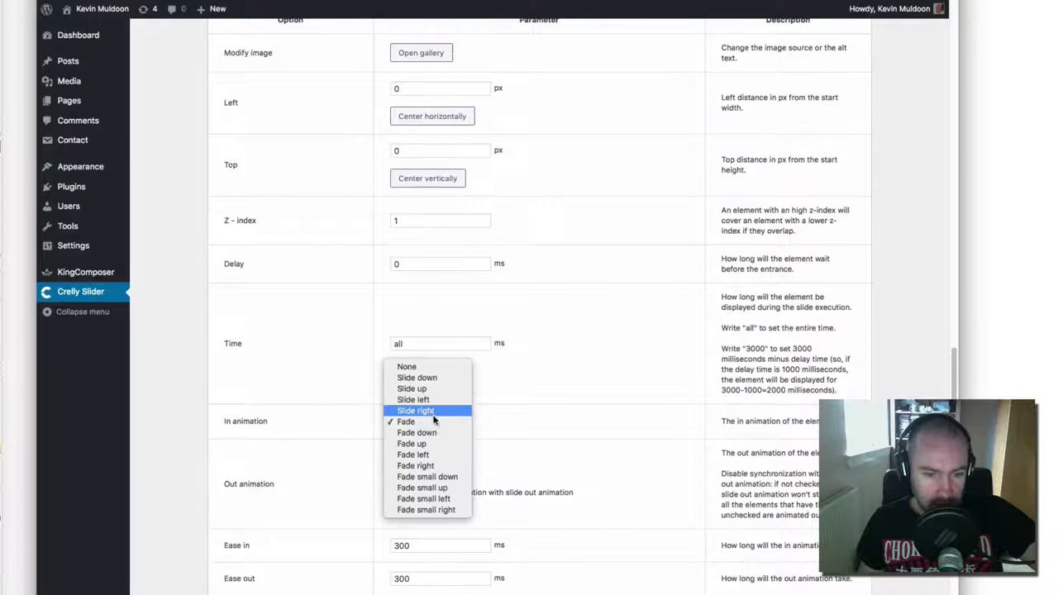
{"action": "left_click", "coordinate": [422, 411]}
Look over slide 2's canvas and the MapMaster image's element options down to the custom classes, and return to the slide options
{"action": "scroll", "coordinate": [439, 414], "scroll_direction": "up", "scroll_amount": 8}
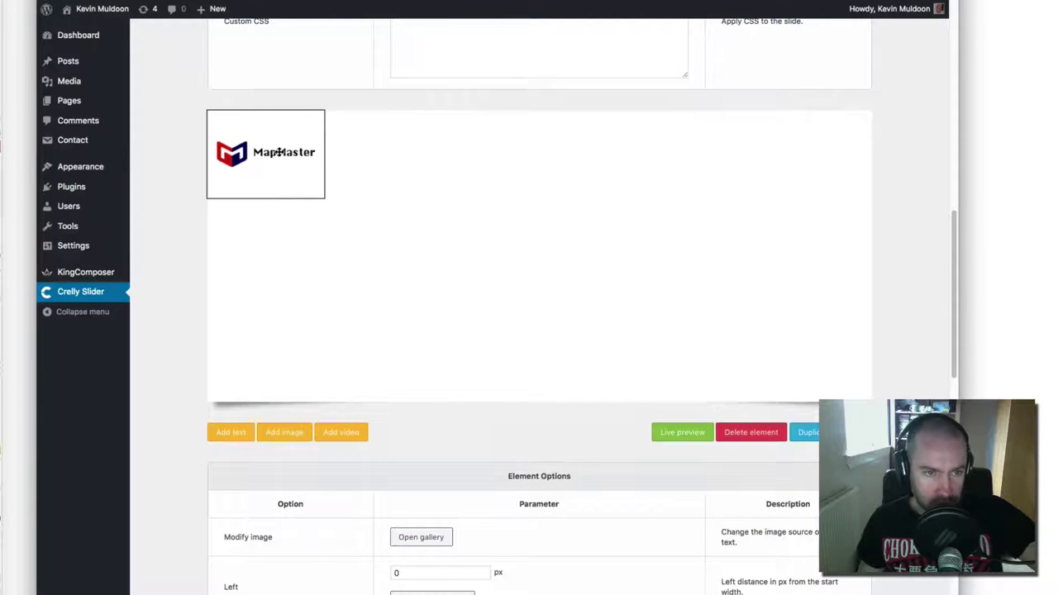
{"action": "scroll", "coordinate": [430, 525], "scroll_direction": "down", "scroll_amount": 6}
{"action": "scroll", "coordinate": [434, 525], "scroll_direction": "down", "scroll_amount": 6}
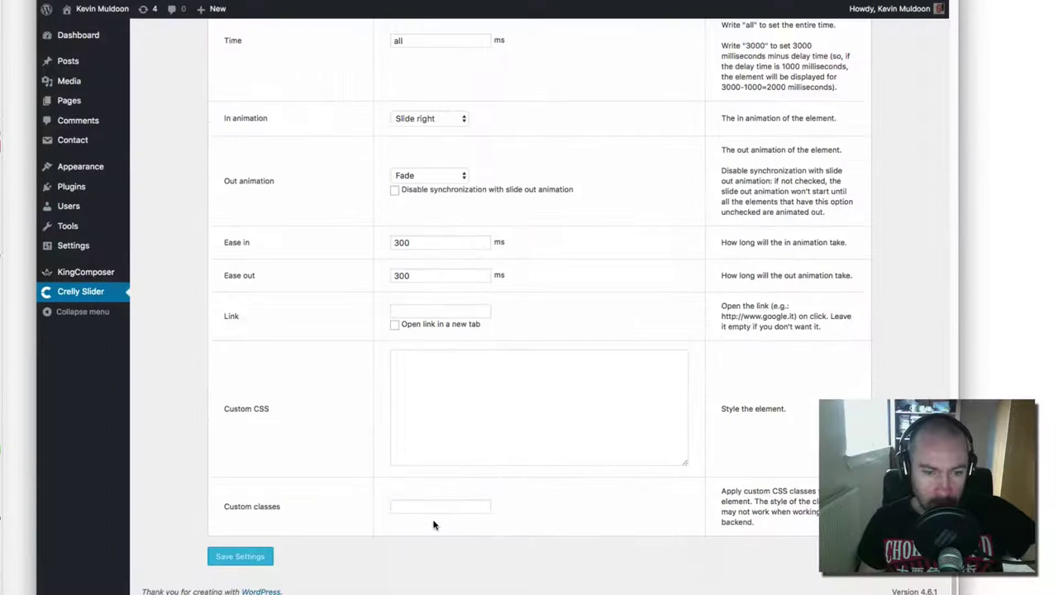
{"action": "scroll", "coordinate": [433, 524], "scroll_direction": "up", "scroll_amount": 10}
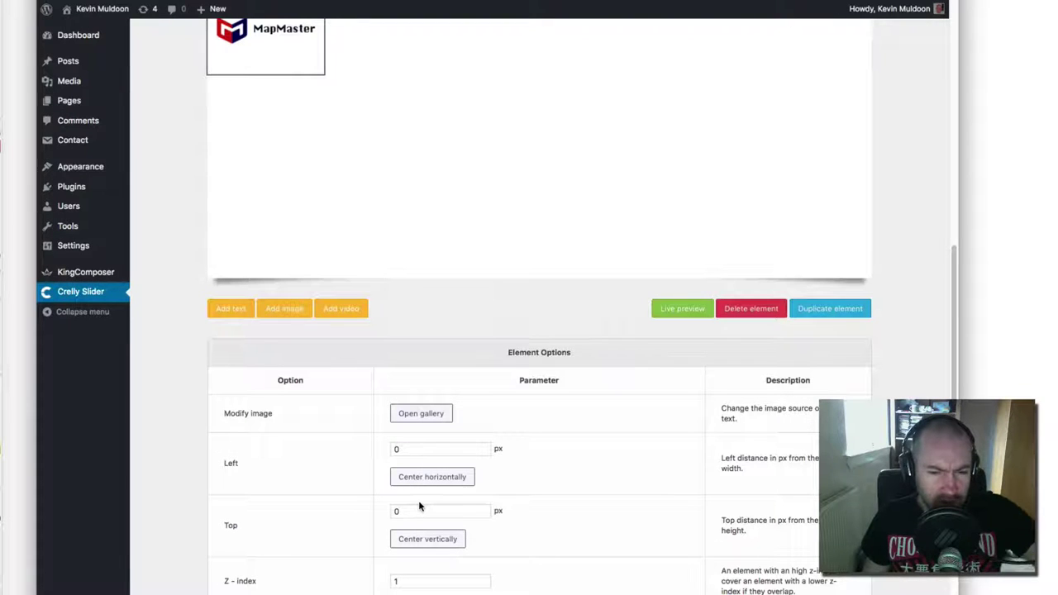
{"action": "scroll", "coordinate": [439, 538], "scroll_direction": "down", "scroll_amount": 8}
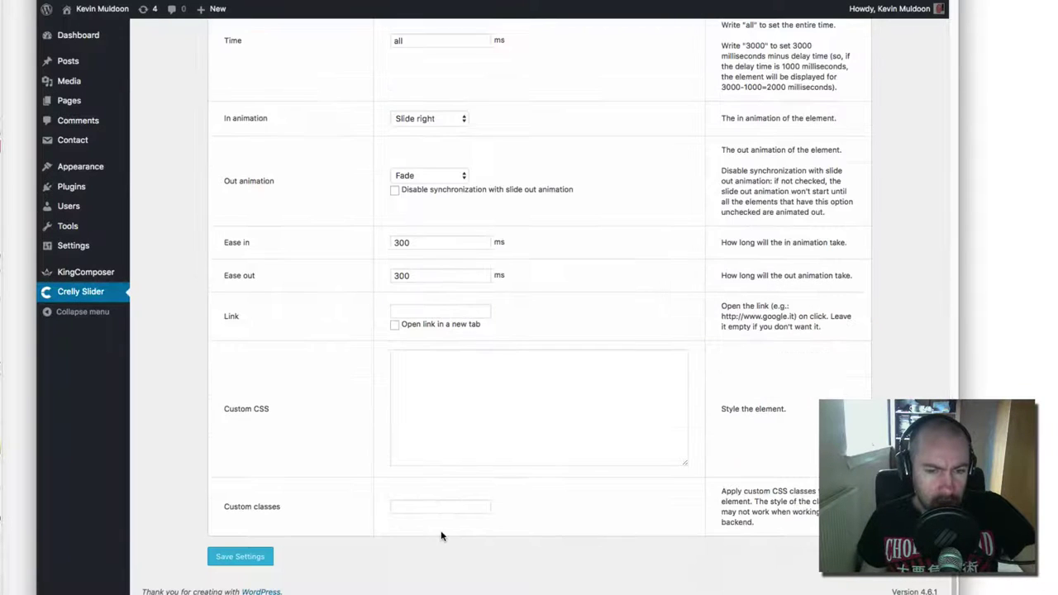
{"action": "scroll", "coordinate": [442, 537], "scroll_direction": "up", "scroll_amount": 3}
{"action": "scroll", "coordinate": [441, 536], "scroll_direction": "down", "scroll_amount": 6}
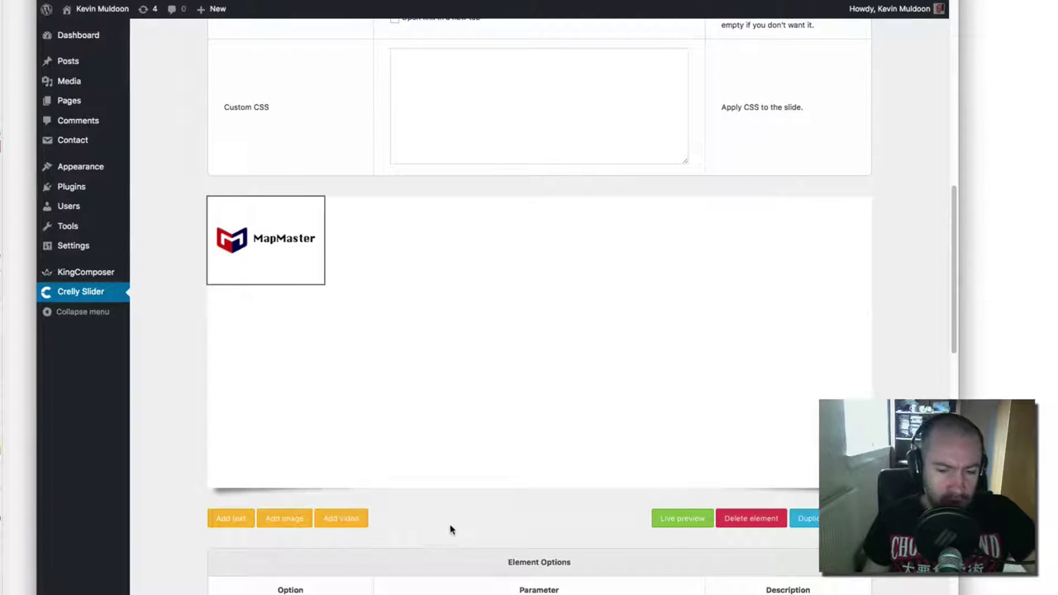
{"action": "scroll", "coordinate": [470, 522], "scroll_direction": "down", "scroll_amount": 5}
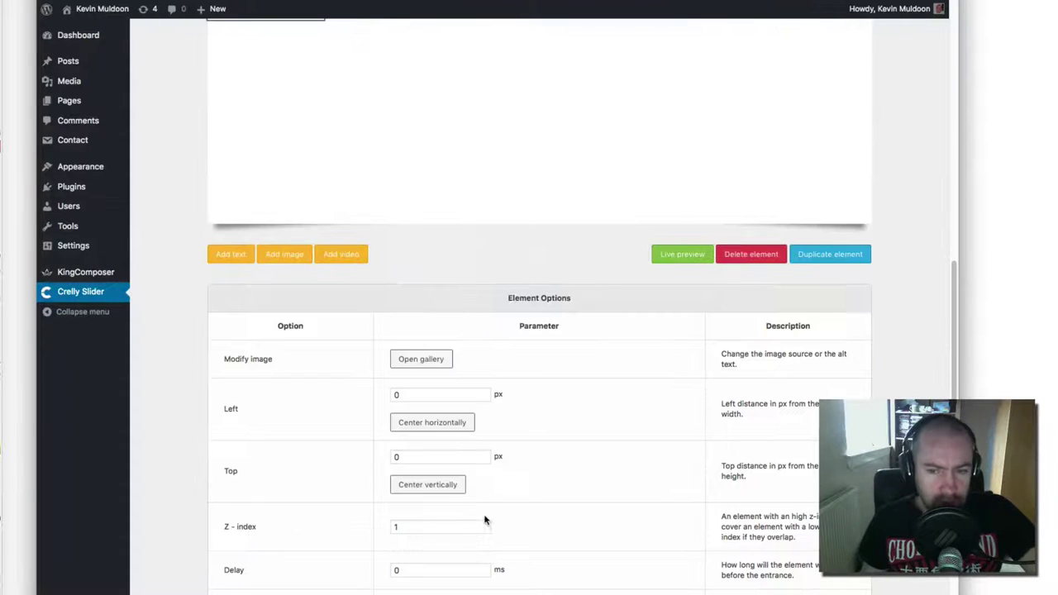
{"action": "scroll", "coordinate": [486, 524], "scroll_direction": "down", "scroll_amount": 5}
{"action": "scroll", "coordinate": [488, 521], "scroll_direction": "down", "scroll_amount": 4}
{"action": "scroll", "coordinate": [484, 520], "scroll_direction": "up", "scroll_amount": 10}
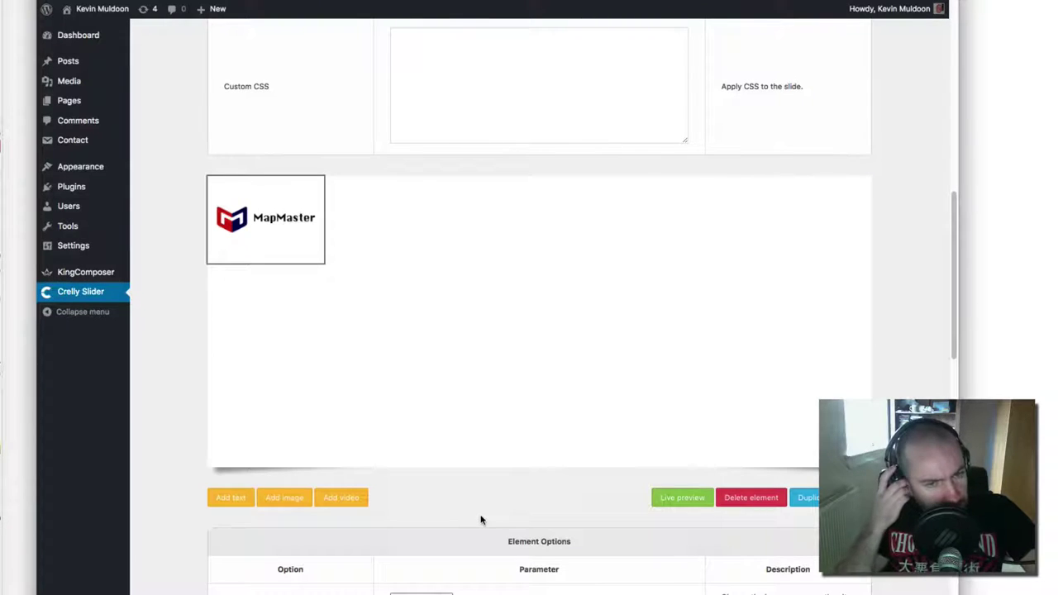
{"action": "scroll", "coordinate": [475, 513], "scroll_direction": "down", "scroll_amount": 10}
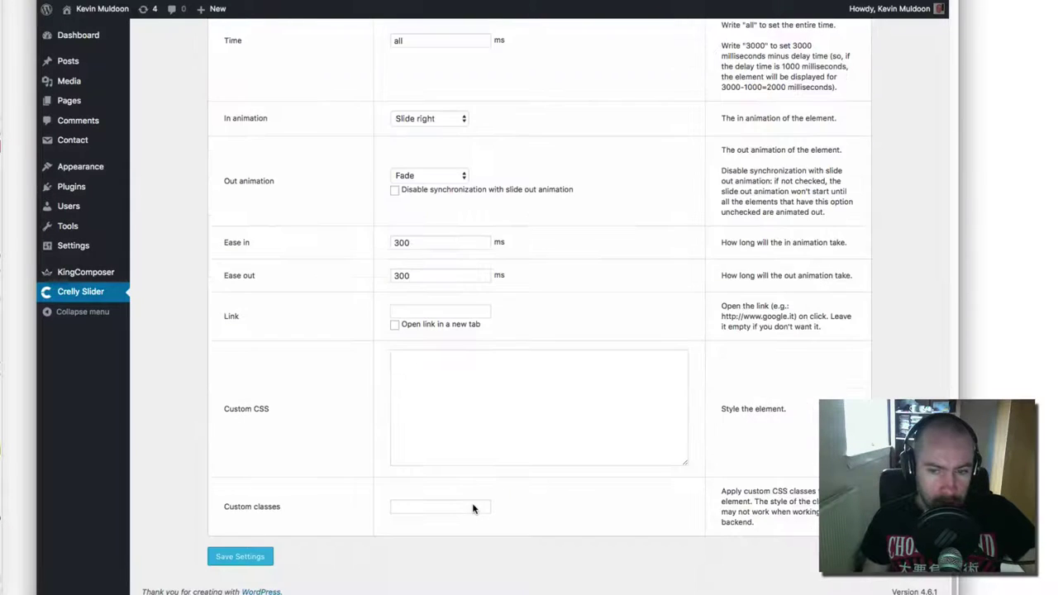
{"action": "scroll", "coordinate": [473, 508], "scroll_direction": "up", "scroll_amount": 5}
{"action": "scroll", "coordinate": [473, 509], "scroll_direction": "up", "scroll_amount": 15}
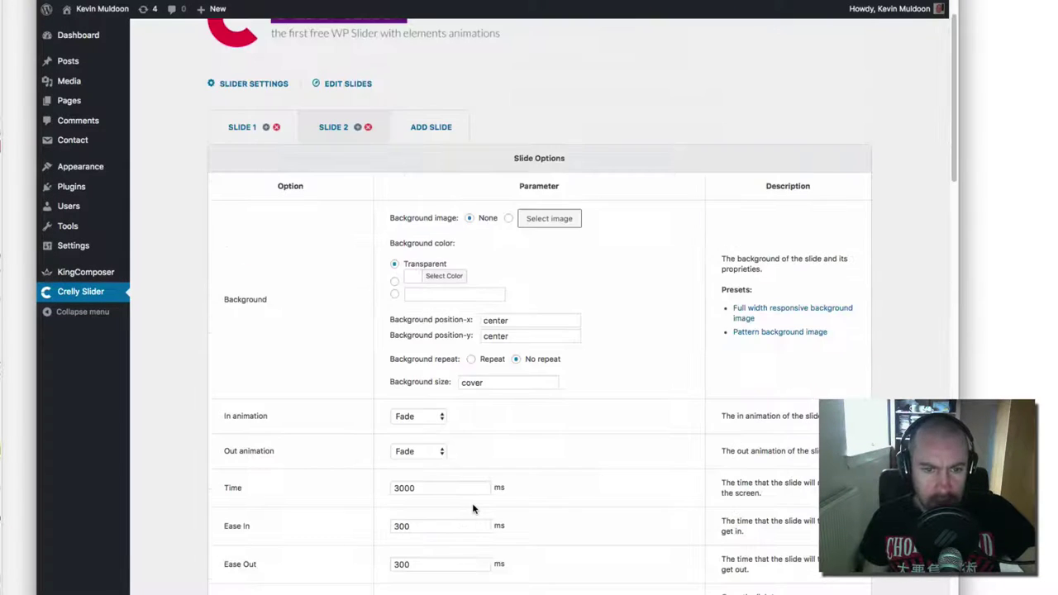
Switch from the Crelly Slider slide options to the StartRight live demo and examine its home page down to the footer
{"action": "scroll", "coordinate": [472, 508], "scroll_direction": "up", "scroll_amount": 2}
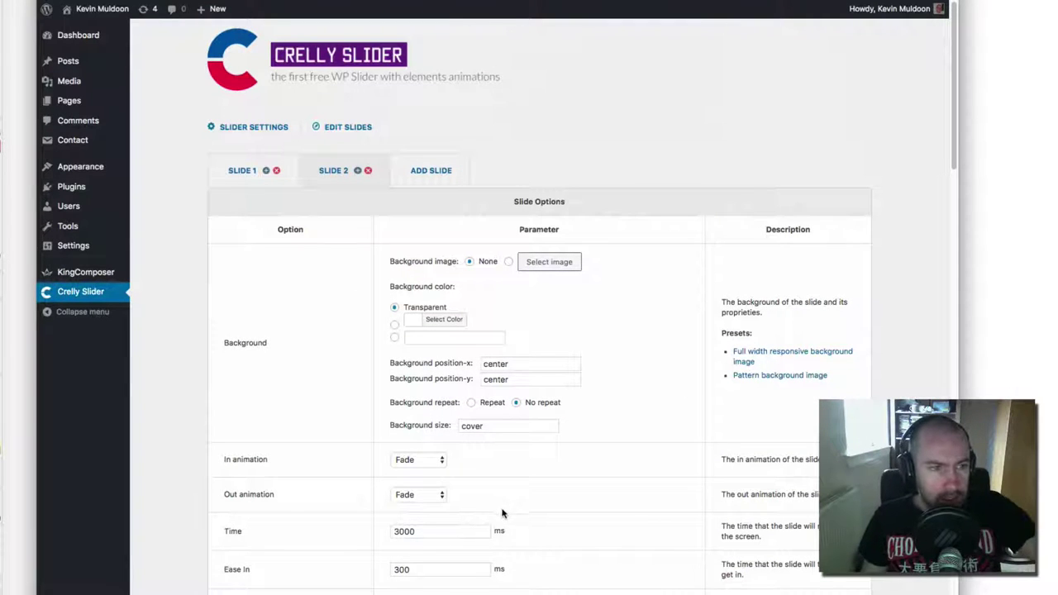
{"action": "mouse_move", "coordinate": [77, 168]}
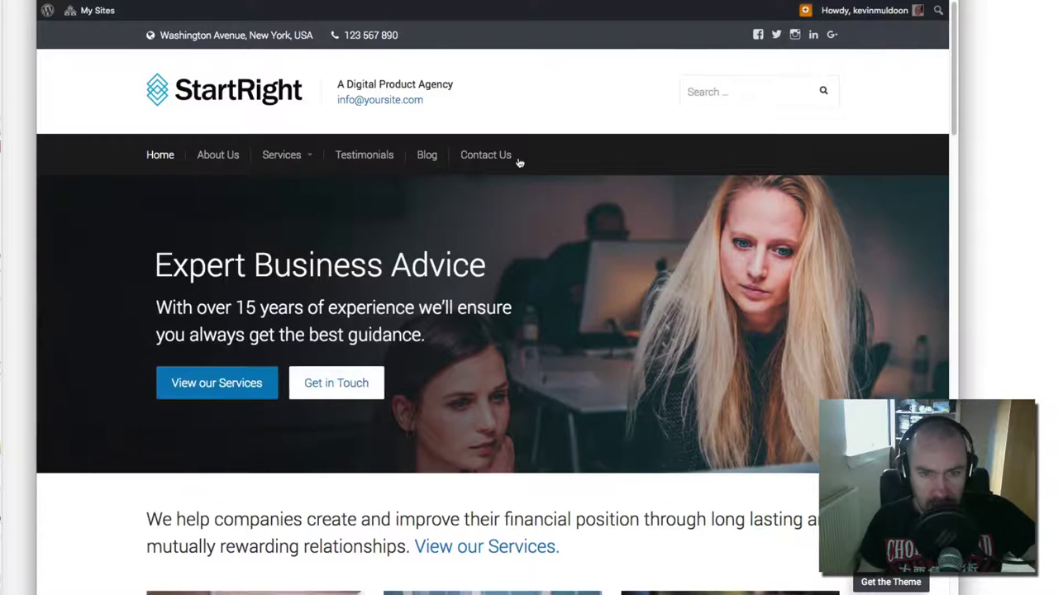
{"action": "scroll", "coordinate": [496, 248], "scroll_direction": "down", "scroll_amount": 3}
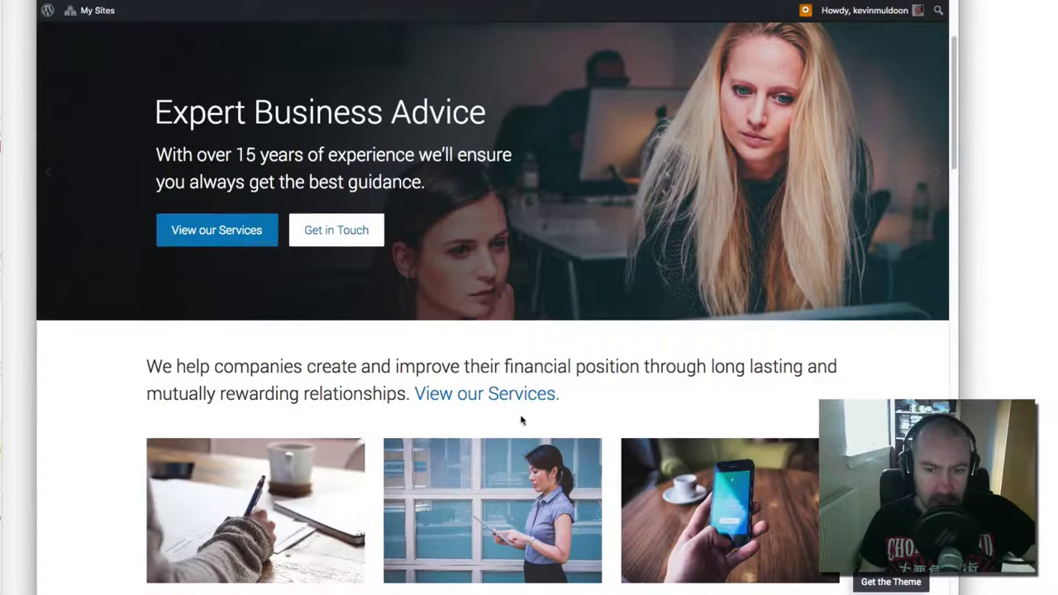
{"action": "scroll", "coordinate": [493, 442], "scroll_direction": "down", "scroll_amount": 15}
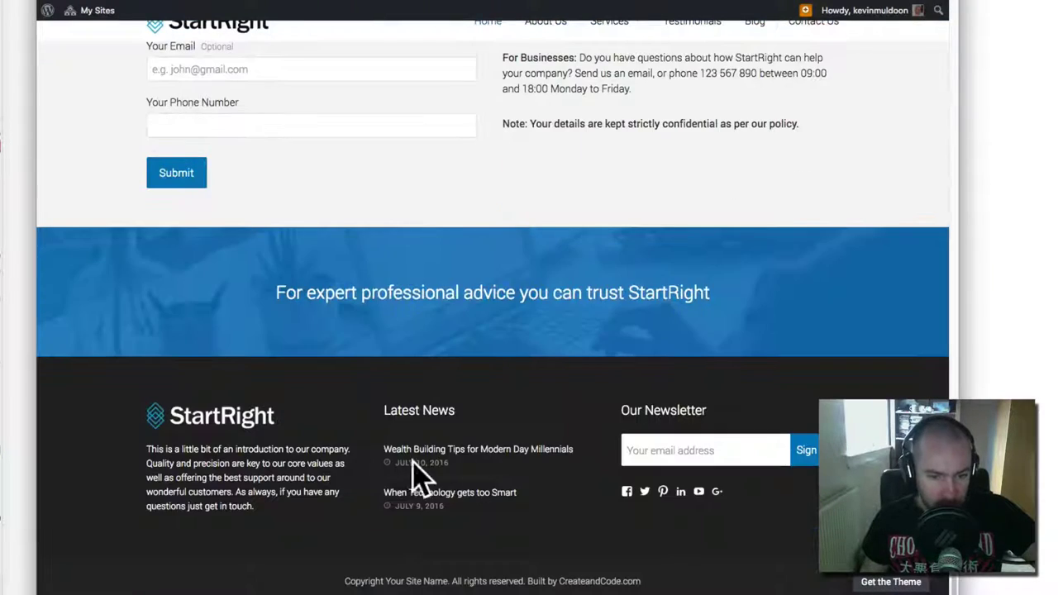
{"action": "scroll", "coordinate": [434, 253], "scroll_direction": "up", "scroll_amount": 4}
{"action": "scroll", "coordinate": [450, 304], "scroll_direction": "up", "scroll_amount": 4}
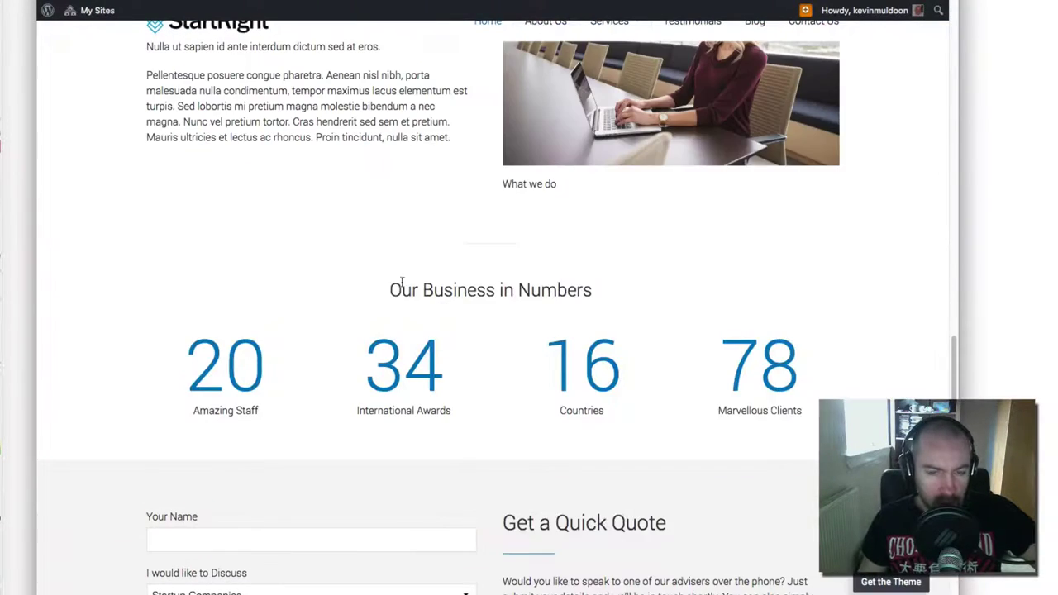
{"action": "scroll", "coordinate": [468, 265], "scroll_direction": "up", "scroll_amount": 13}
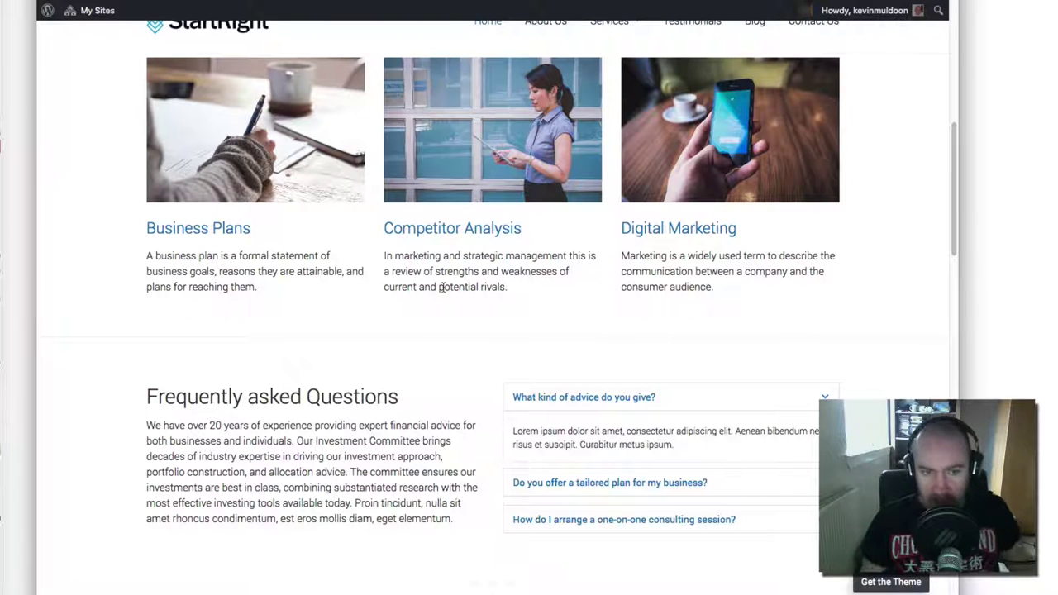
{"action": "scroll", "coordinate": [409, 348], "scroll_direction": "up", "scroll_amount": 3}
{"action": "scroll", "coordinate": [409, 347], "scroll_direction": "up", "scroll_amount": 5}
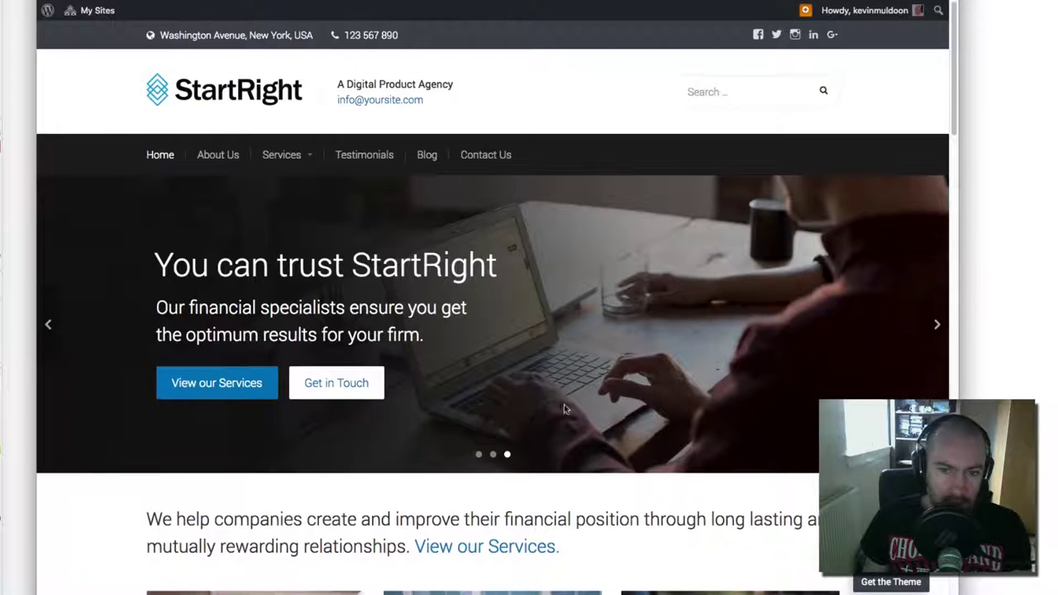
Advance the demo's header slider to the next slide and review the home page sections below it again
{"action": "left_click", "coordinate": [937, 326]}
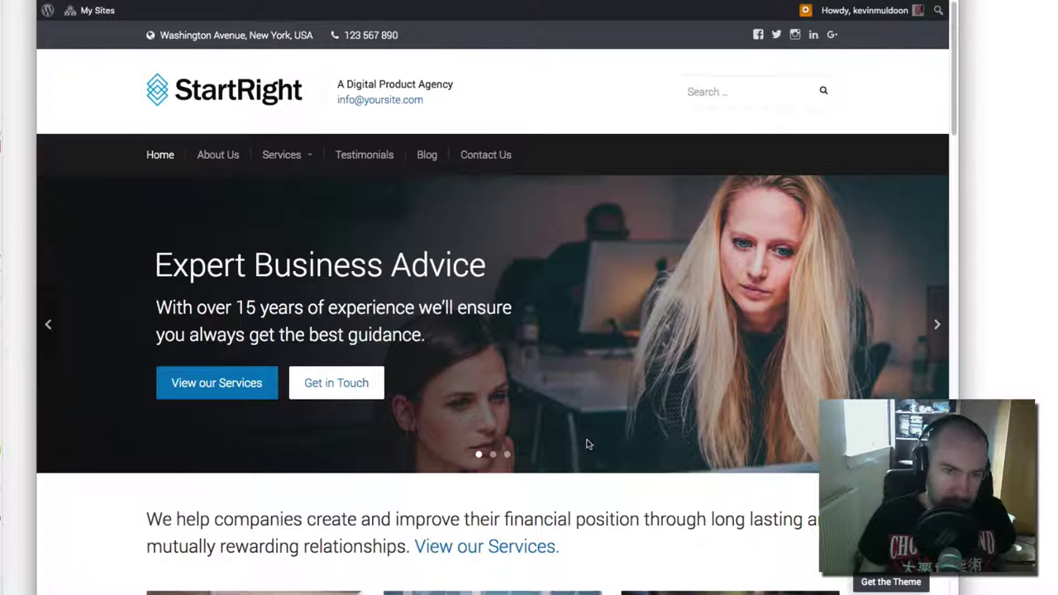
{"action": "scroll", "coordinate": [546, 448], "scroll_direction": "down", "scroll_amount": 20}
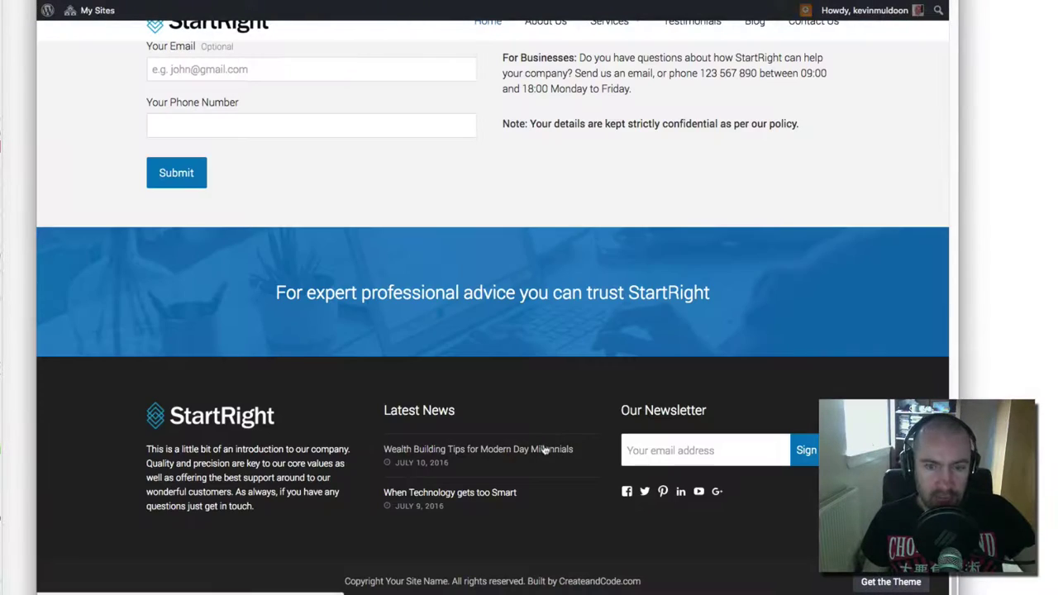
{"action": "scroll", "coordinate": [541, 447], "scroll_direction": "up", "scroll_amount": 15}
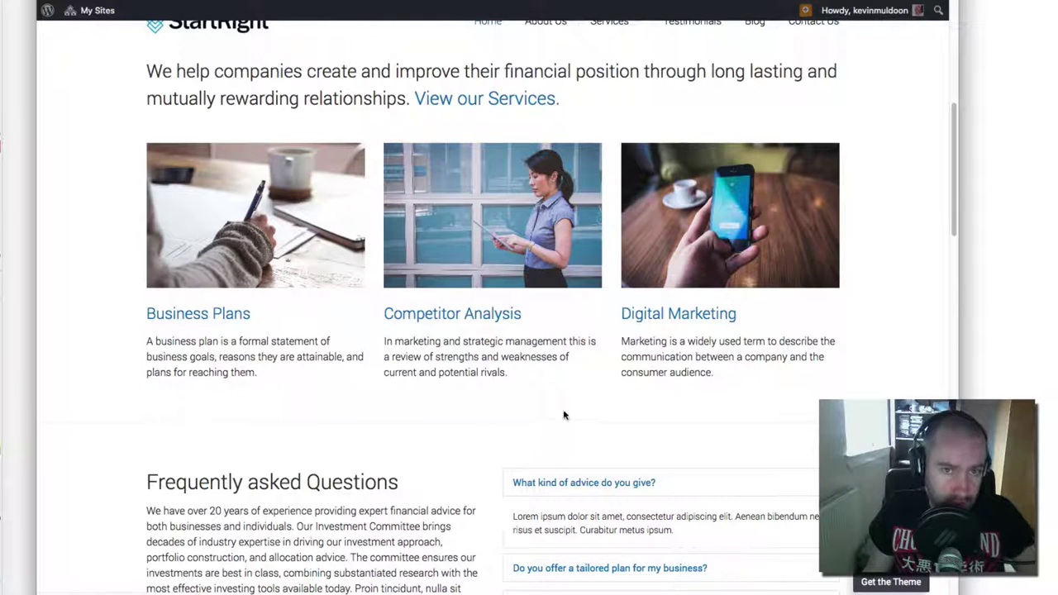
Return to the StartRight theme page, visit the Create & Code home page and open the free StartRight version from there
{"action": "key", "text": "super+Left"}
{"action": "scroll", "coordinate": [304, 208], "scroll_direction": "up", "scroll_amount": 3}
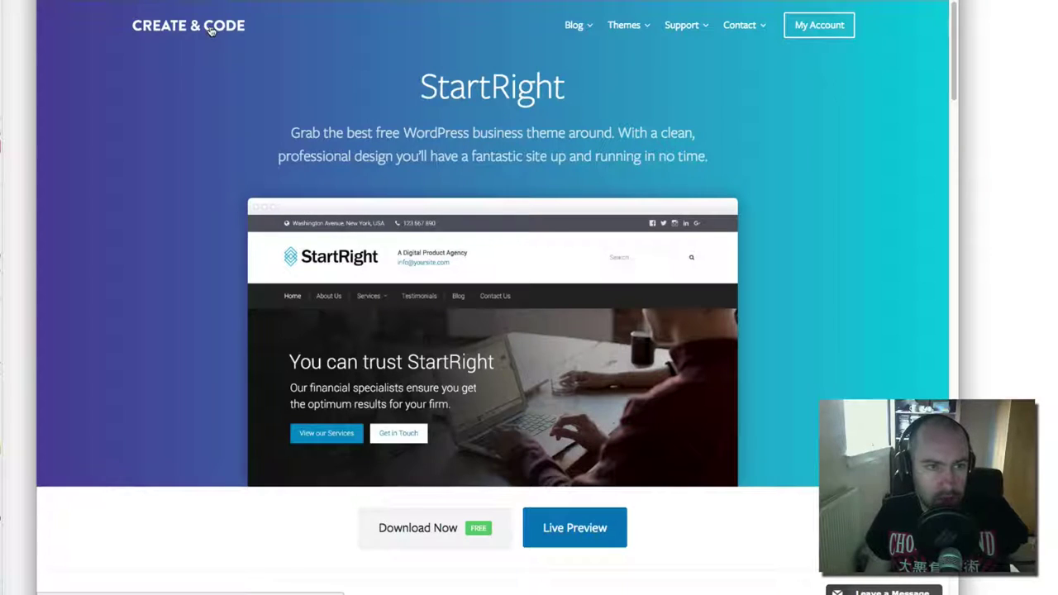
{"action": "left_click", "coordinate": [215, 58]}
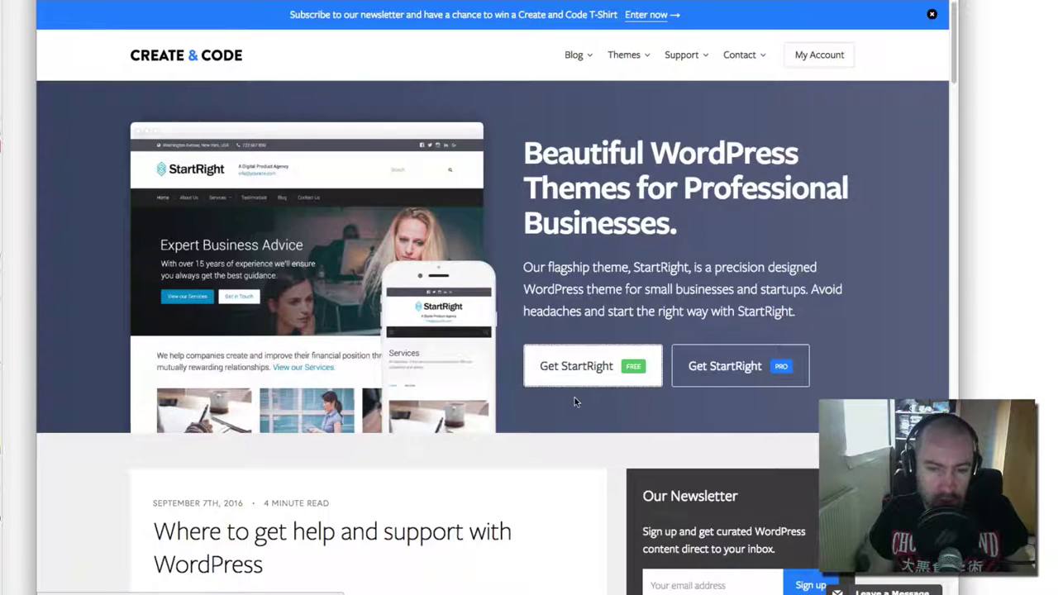
{"action": "left_click", "coordinate": [576, 379]}
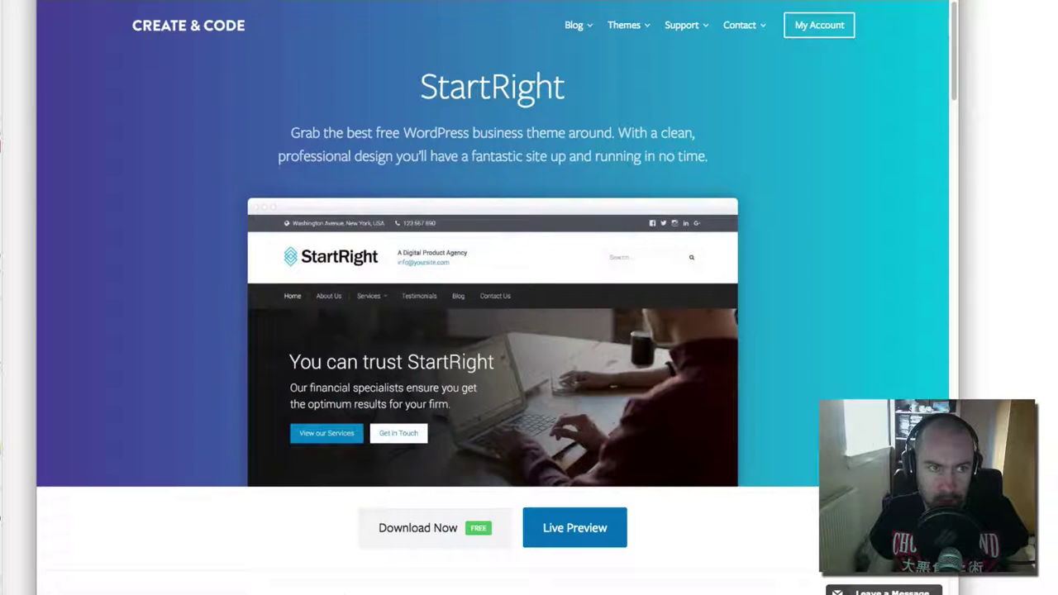
Open the StartRight Pro page from the Create & Code home page and examine its feature sections
{"action": "left_click", "coordinate": [42, 5]}
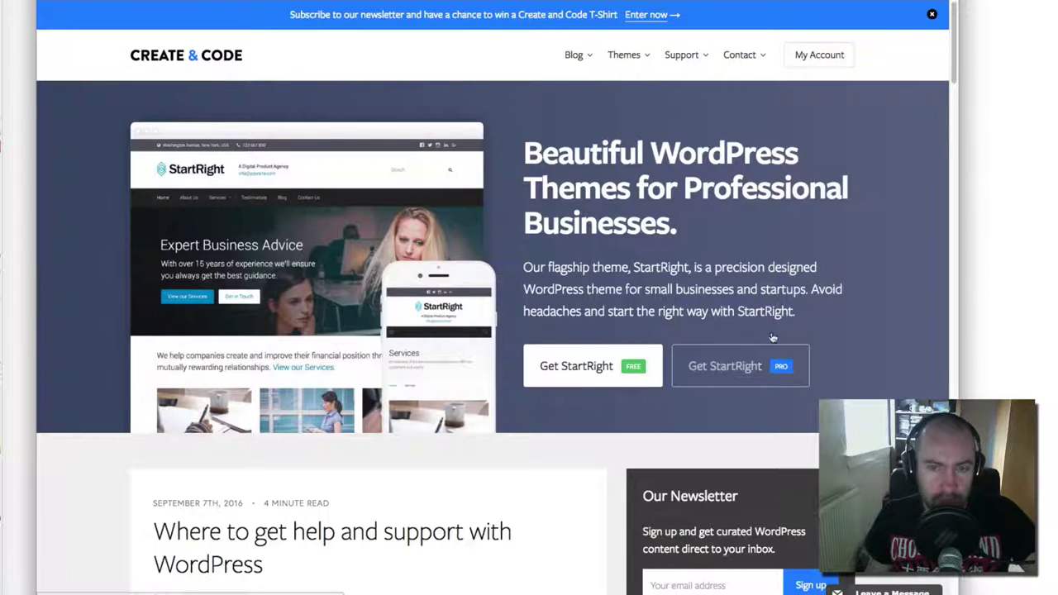
{"action": "left_click", "coordinate": [740, 366]}
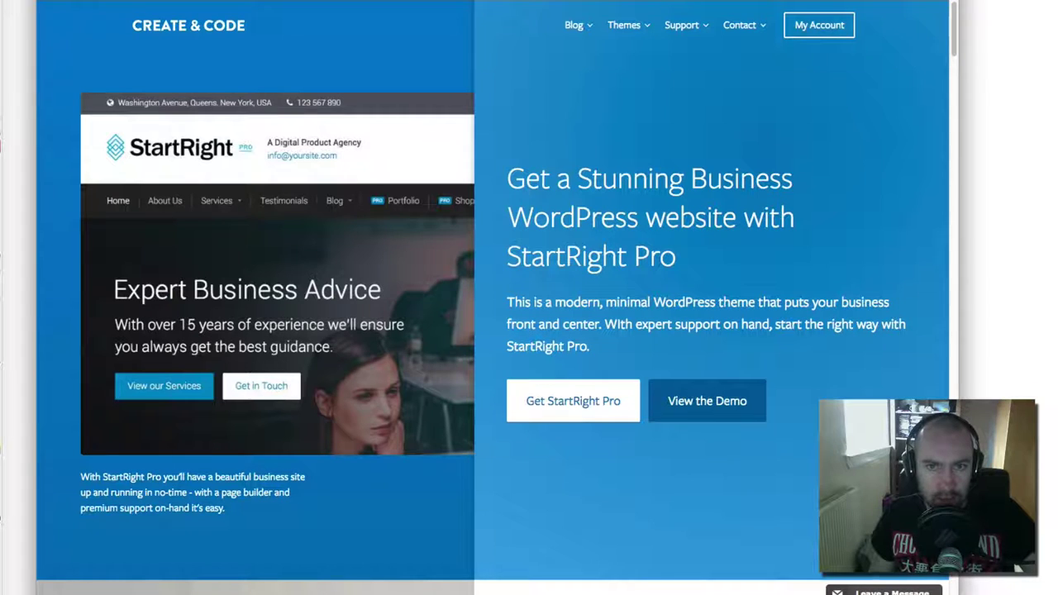
{"action": "scroll", "coordinate": [654, 285], "scroll_direction": "down", "scroll_amount": 8}
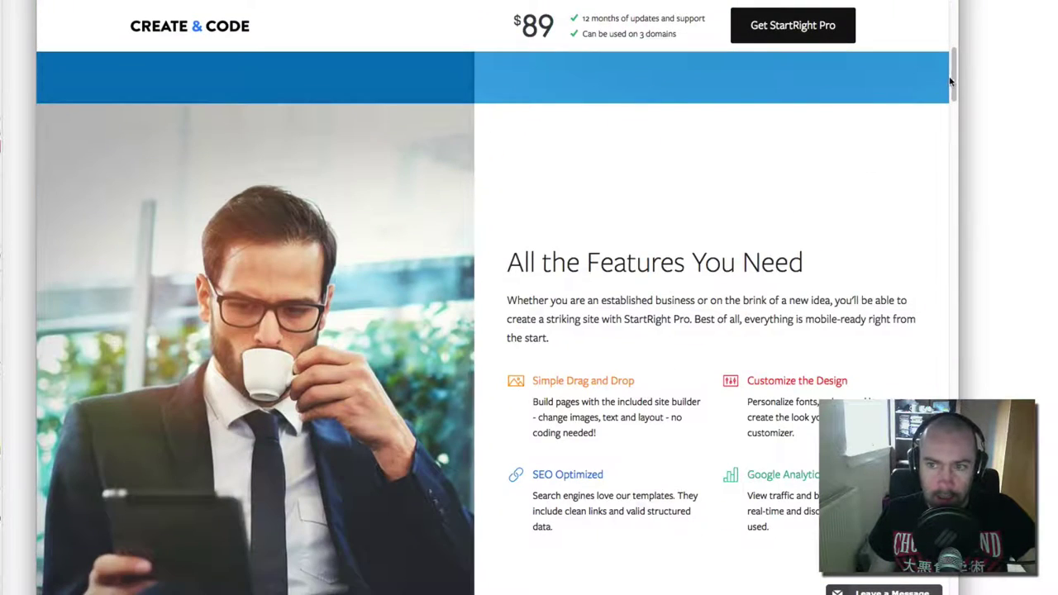
{"action": "left_click_drag", "start_coordinate": [950, 80], "coordinate": [927, 423]}
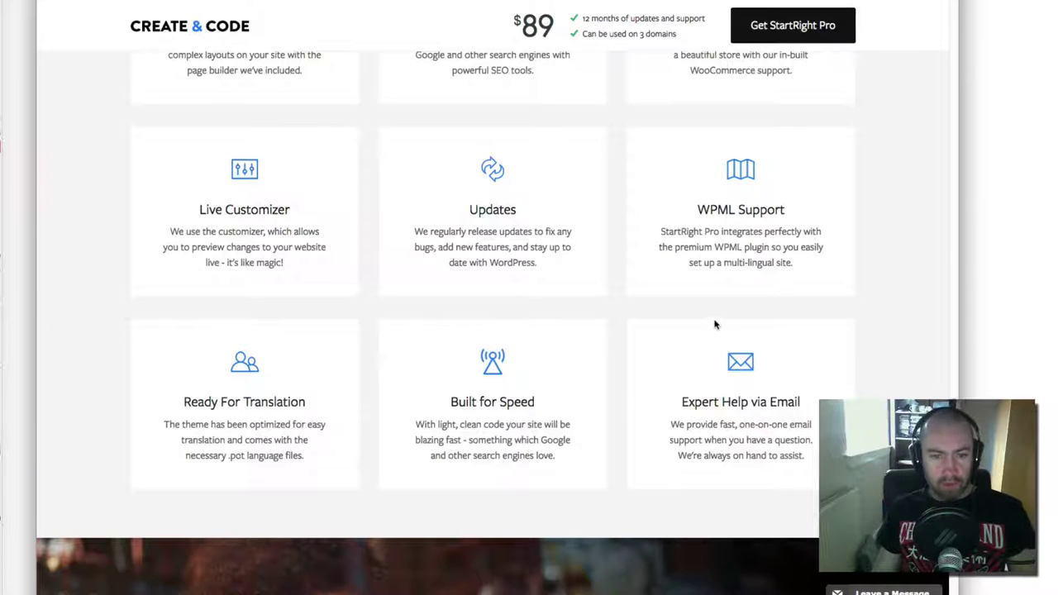
{"action": "scroll", "coordinate": [714, 328], "scroll_direction": "down", "scroll_amount": 1}
{"action": "scroll", "coordinate": [714, 328], "scroll_direction": "up", "scroll_amount": 3}
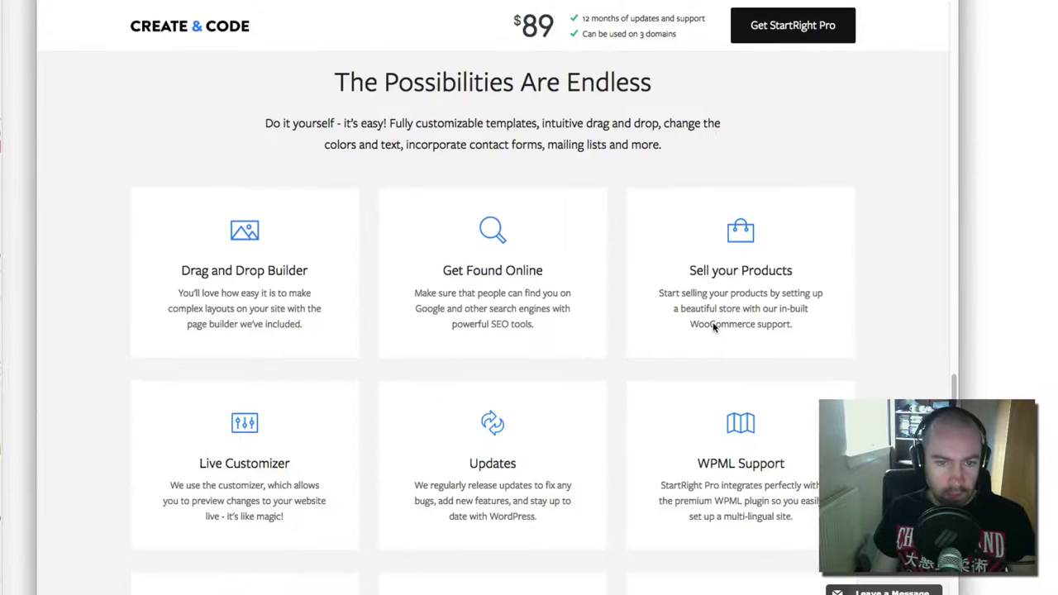
{"action": "scroll", "coordinate": [714, 327], "scroll_direction": "down", "scroll_amount": 5}
{"action": "scroll", "coordinate": [723, 240], "scroll_direction": "up", "scroll_amount": 15}
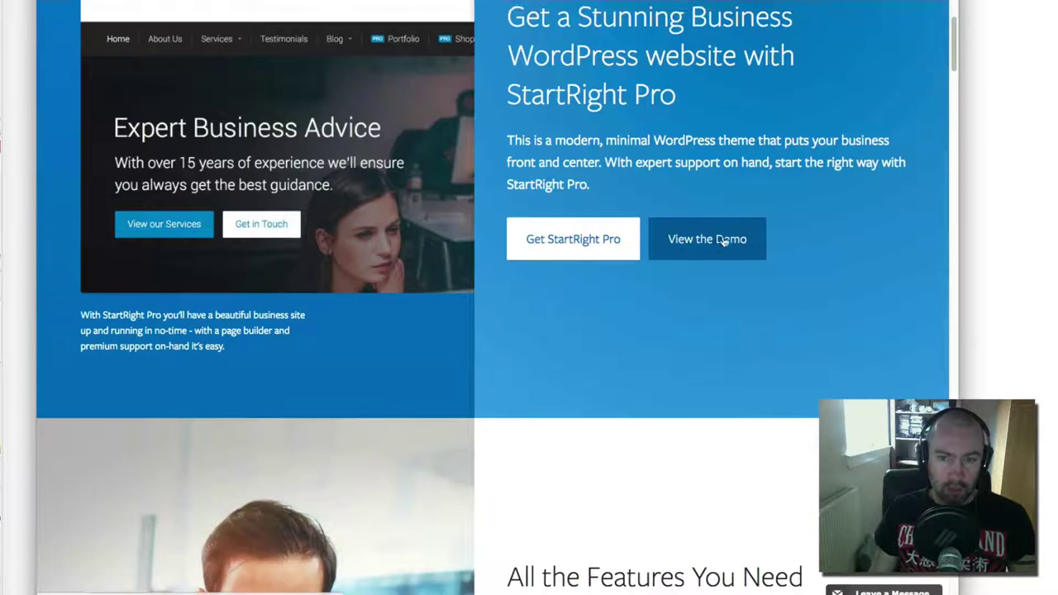
Open the StartRight Pro demo in a new tab and examine its home page header, navigation and slider
{"action": "right_click", "coordinate": [724, 240]}
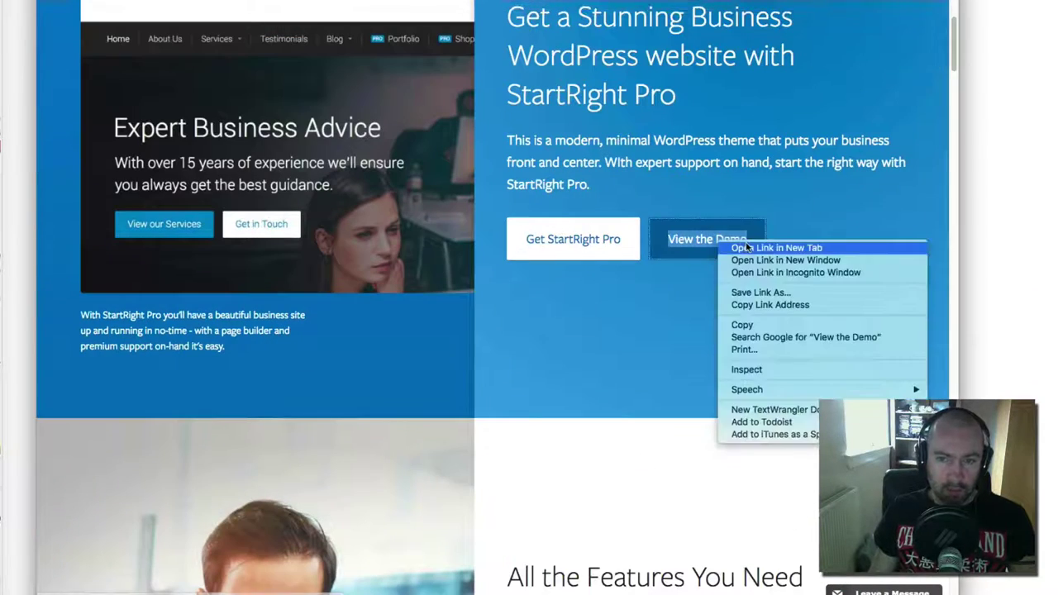
{"action": "left_click", "coordinate": [764, 241]}
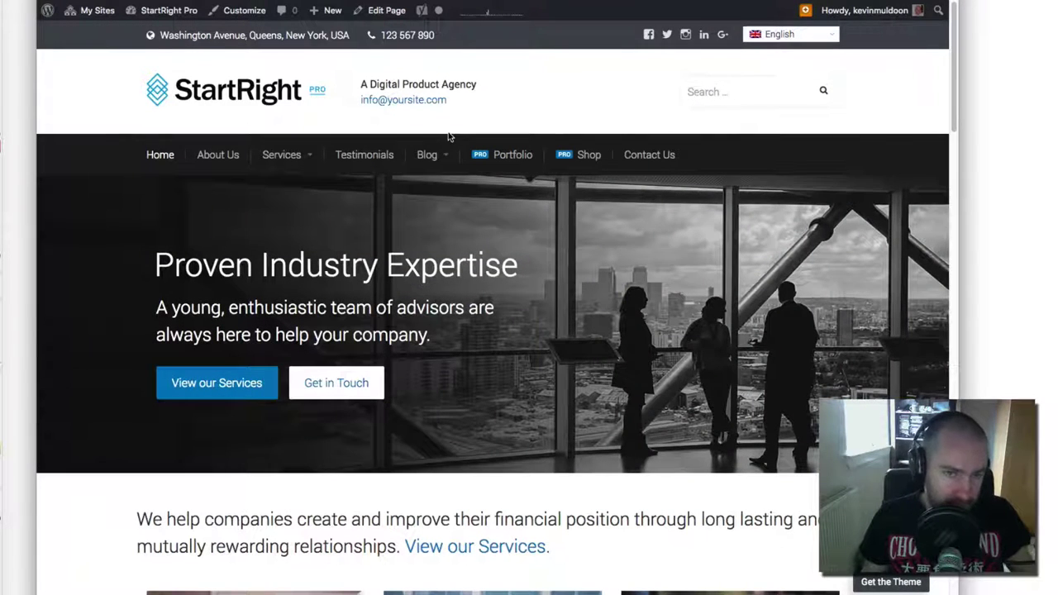
{"action": "mouse_move", "coordinate": [450, 138]}
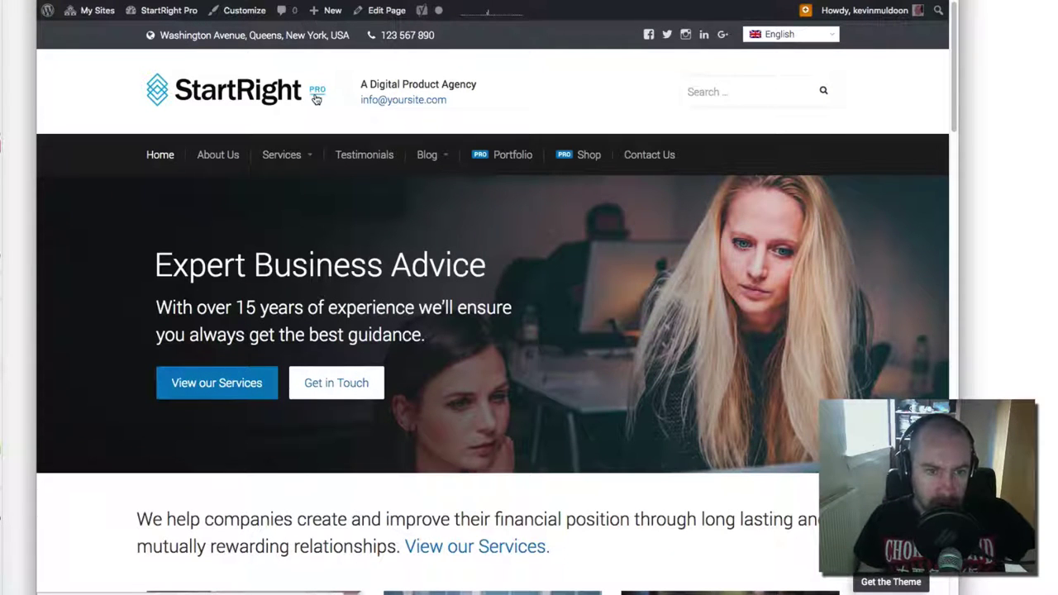
{"action": "mouse_move", "coordinate": [425, 157]}
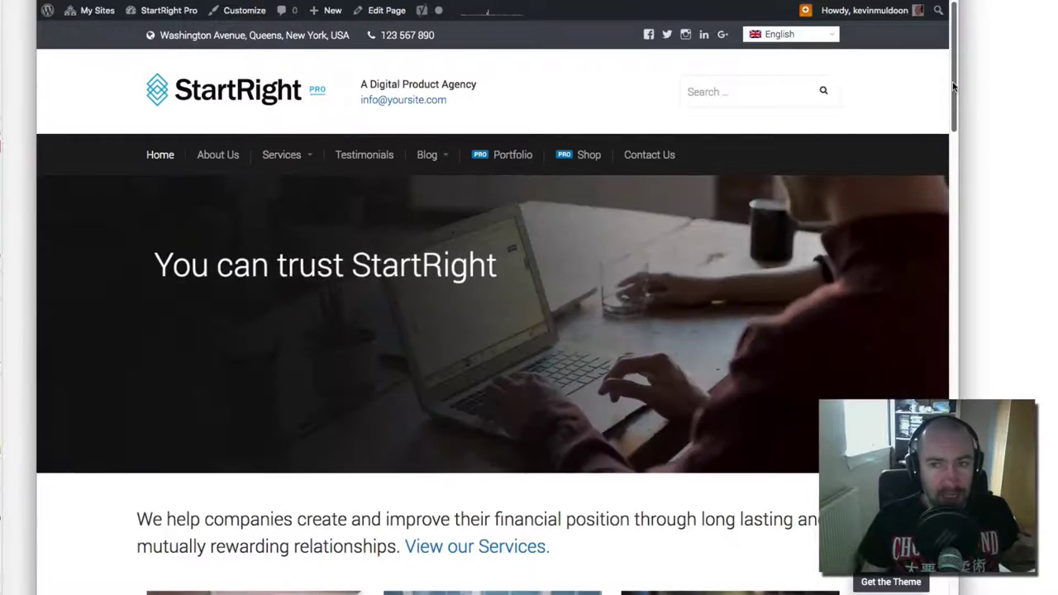
{"action": "left_click_drag", "start_coordinate": [957, 79], "coordinate": [910, 4]}
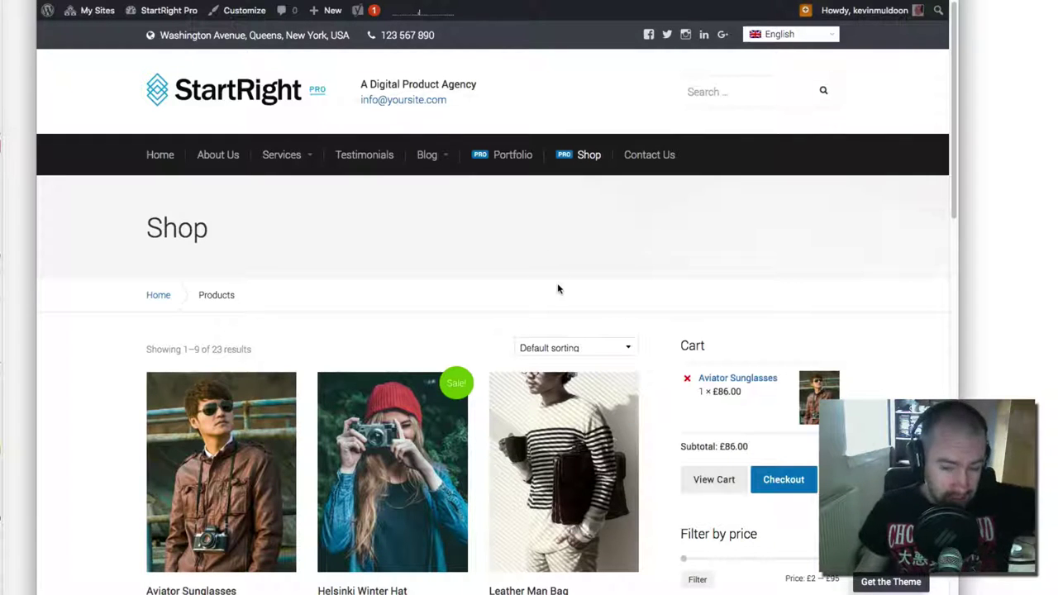
Browse the demo's shop listing, open the Woo Album #4 product and examine its details and related products
{"action": "scroll", "coordinate": [539, 293], "scroll_direction": "down", "scroll_amount": 5}
{"action": "scroll", "coordinate": [539, 293], "scroll_direction": "down", "scroll_amount": 7}
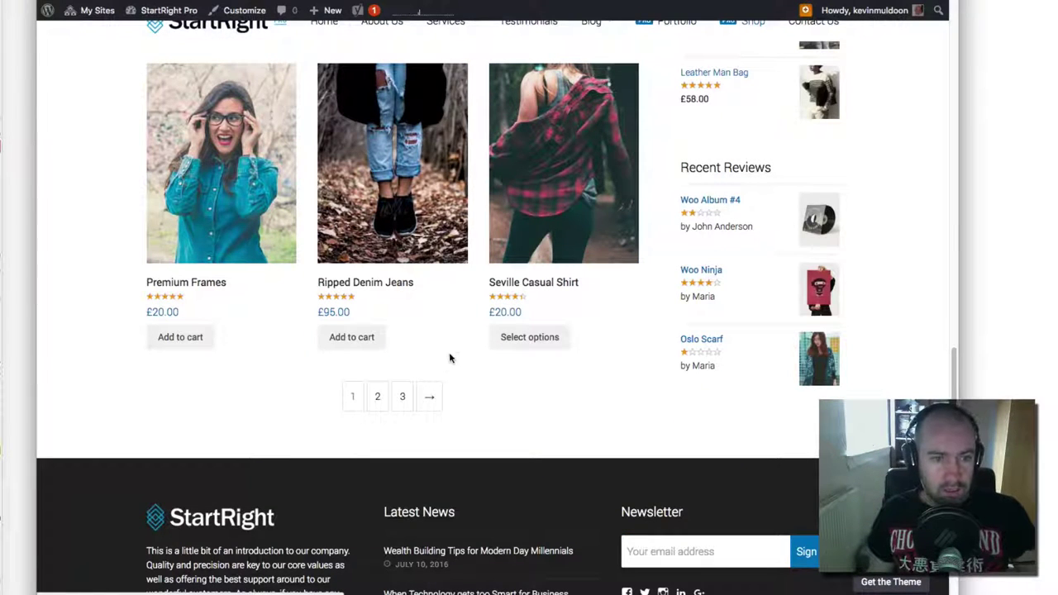
{"action": "key", "text": "Home"}
{"action": "scroll", "coordinate": [463, 359], "scroll_direction": "down", "scroll_amount": 7}
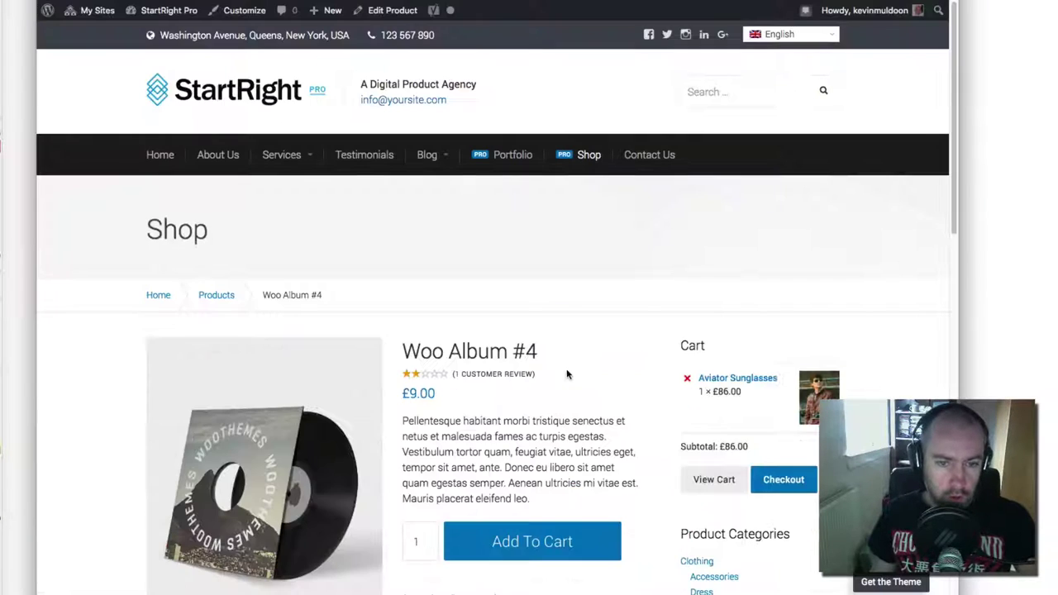
{"action": "scroll", "coordinate": [520, 403], "scroll_direction": "down", "scroll_amount": 2}
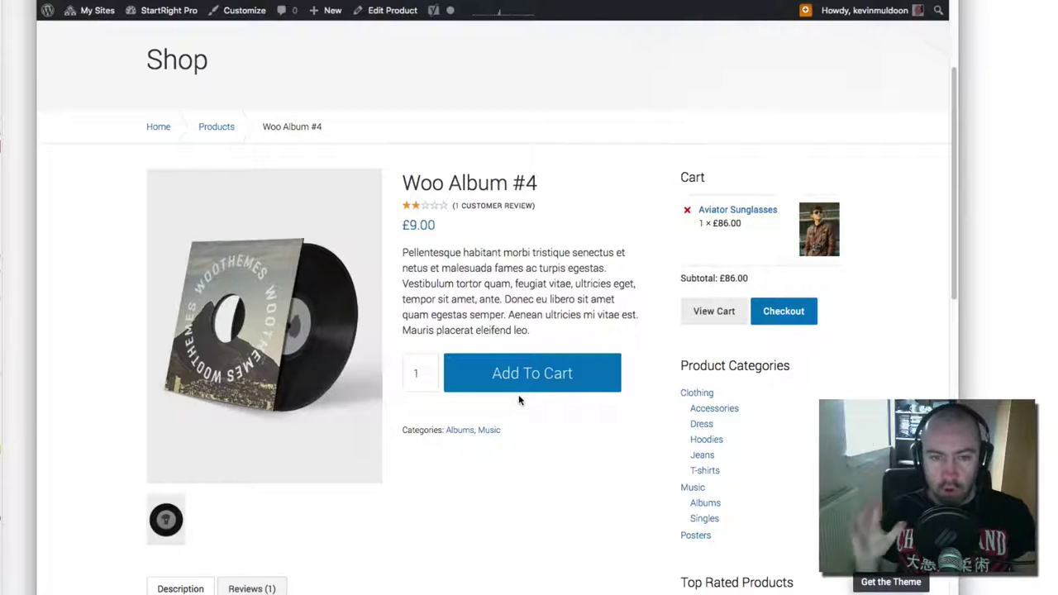
{"action": "scroll", "coordinate": [518, 398], "scroll_direction": "down", "scroll_amount": 10}
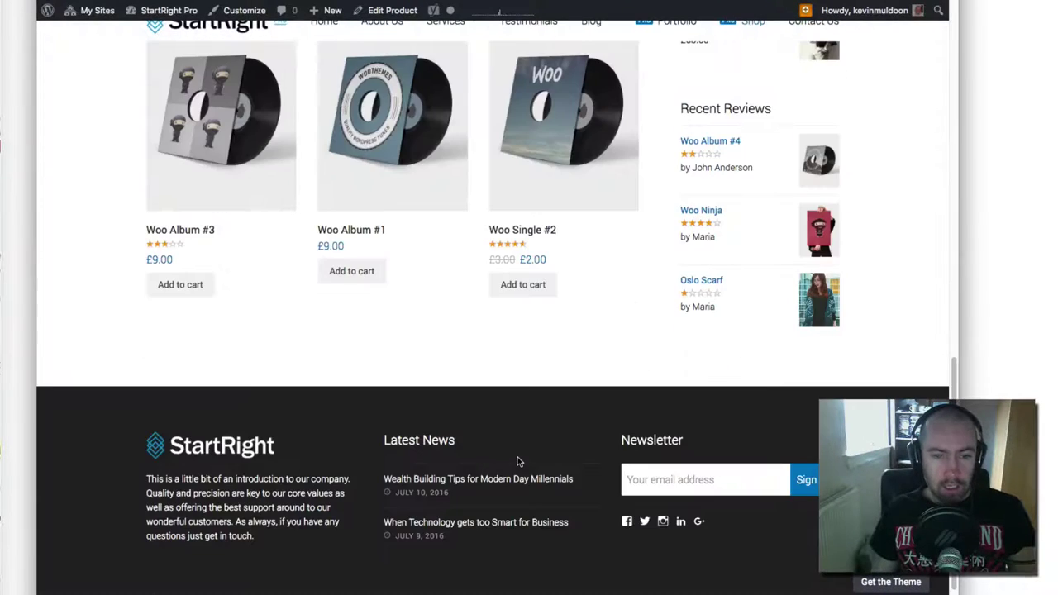
{"action": "scroll", "coordinate": [518, 447], "scroll_direction": "up", "scroll_amount": 1}
{"action": "scroll", "coordinate": [518, 462], "scroll_direction": "up", "scroll_amount": 4}
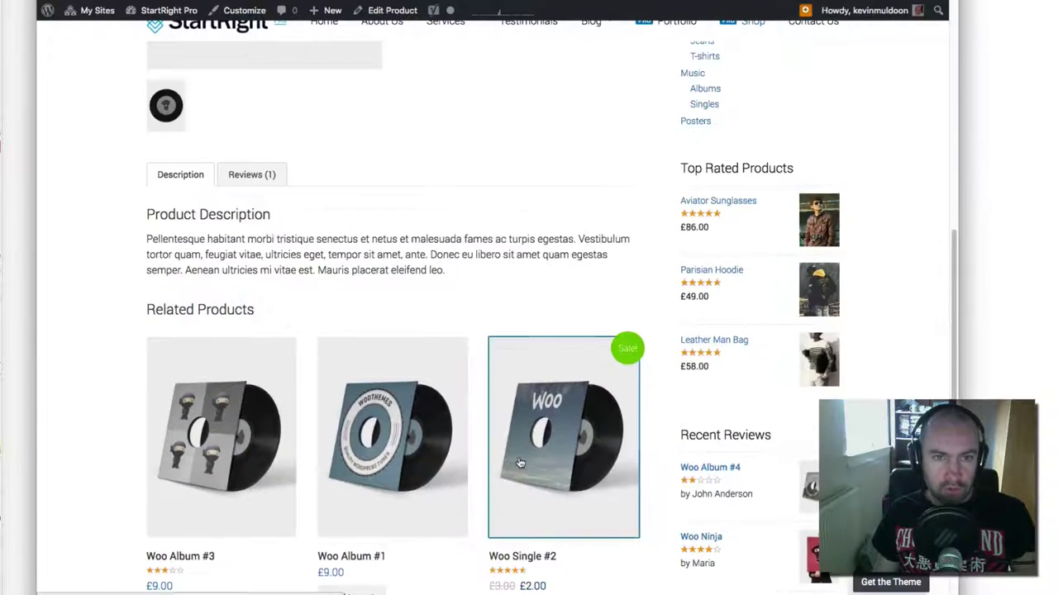
Return to the StartRight Pro page to check the theme list and features, and revisit the demo's Woo Album #4 product page
{"action": "key", "text": "super+w"}
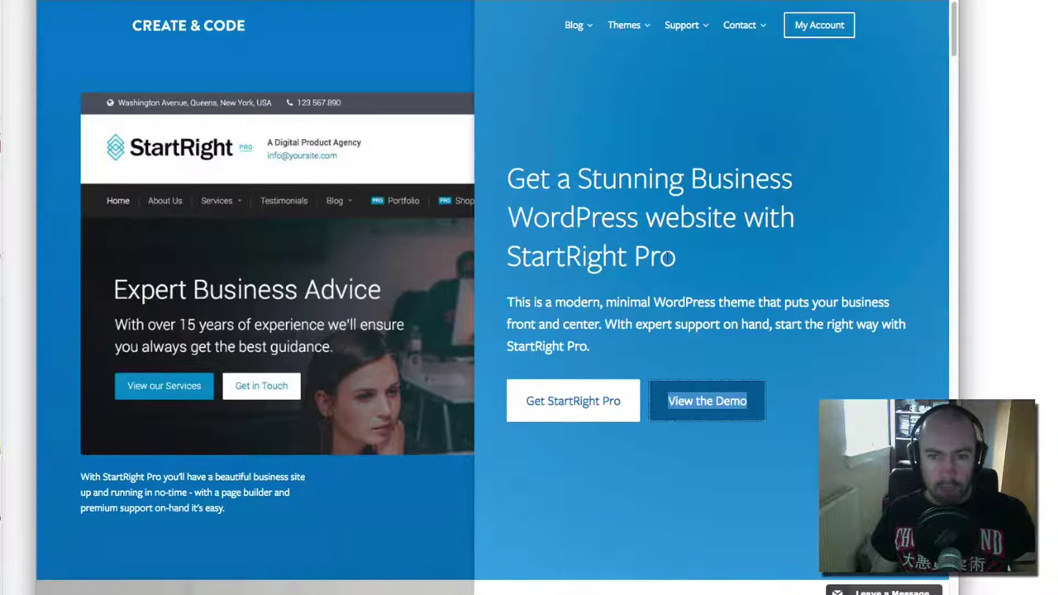
{"action": "mouse_move", "coordinate": [633, 23]}
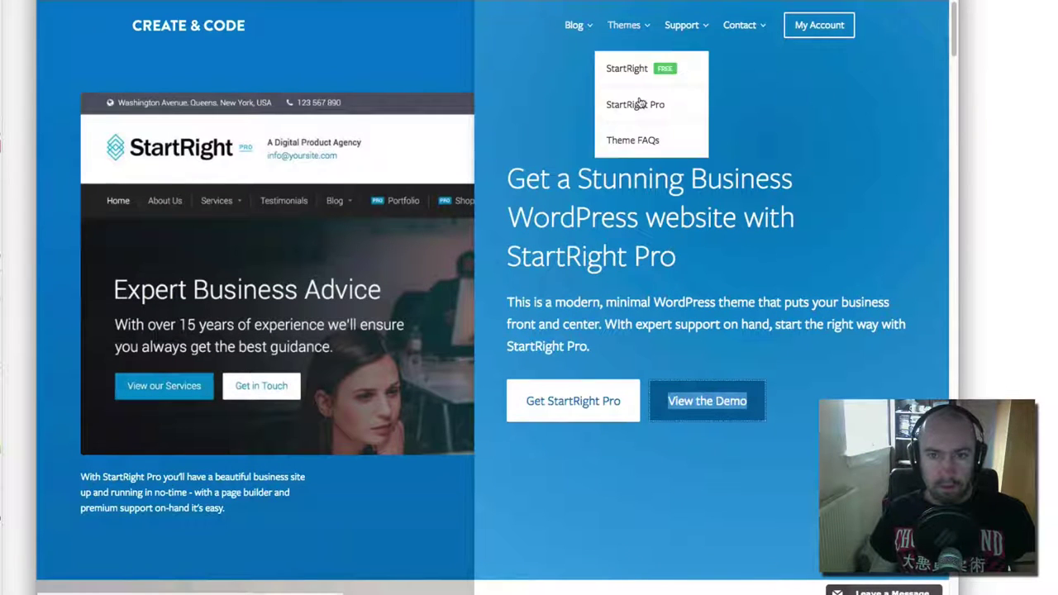
{"action": "scroll", "coordinate": [653, 165], "scroll_direction": "down", "scroll_amount": 10}
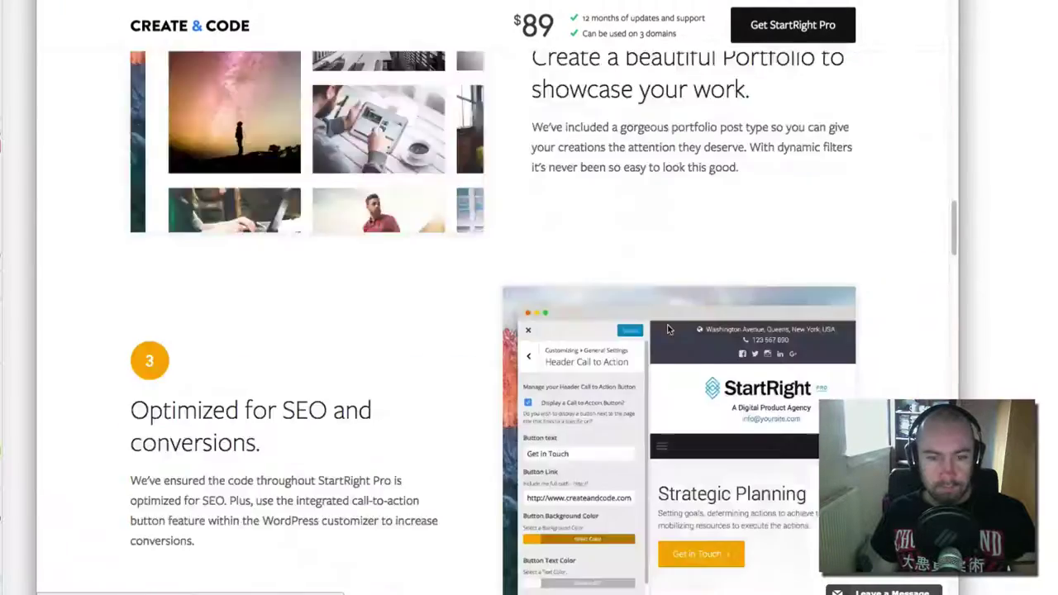
{"action": "scroll", "coordinate": [668, 330], "scroll_direction": "up", "scroll_amount": 10}
{"action": "scroll", "coordinate": [666, 327], "scroll_direction": "down", "scroll_amount": 20}
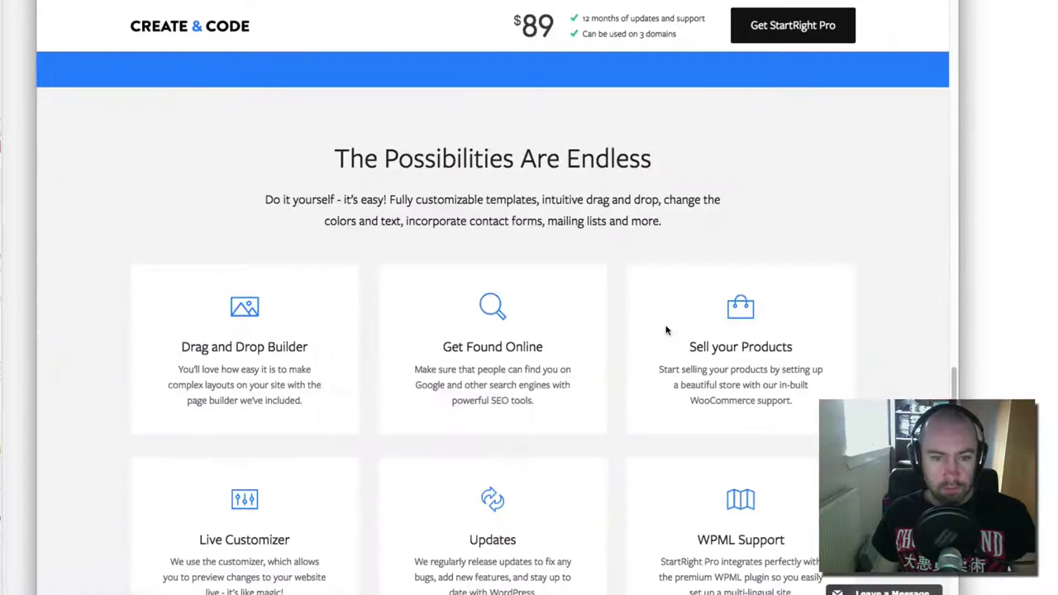
{"action": "scroll", "coordinate": [666, 326], "scroll_direction": "down", "scroll_amount": 15}
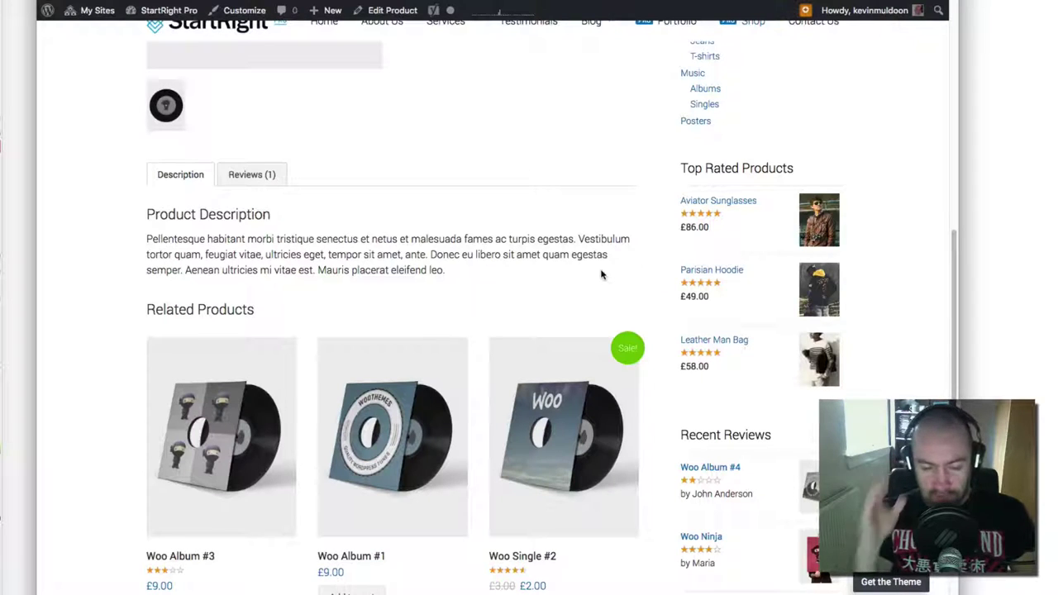
{"action": "scroll", "coordinate": [587, 289], "scroll_direction": "down", "scroll_amount": 4}
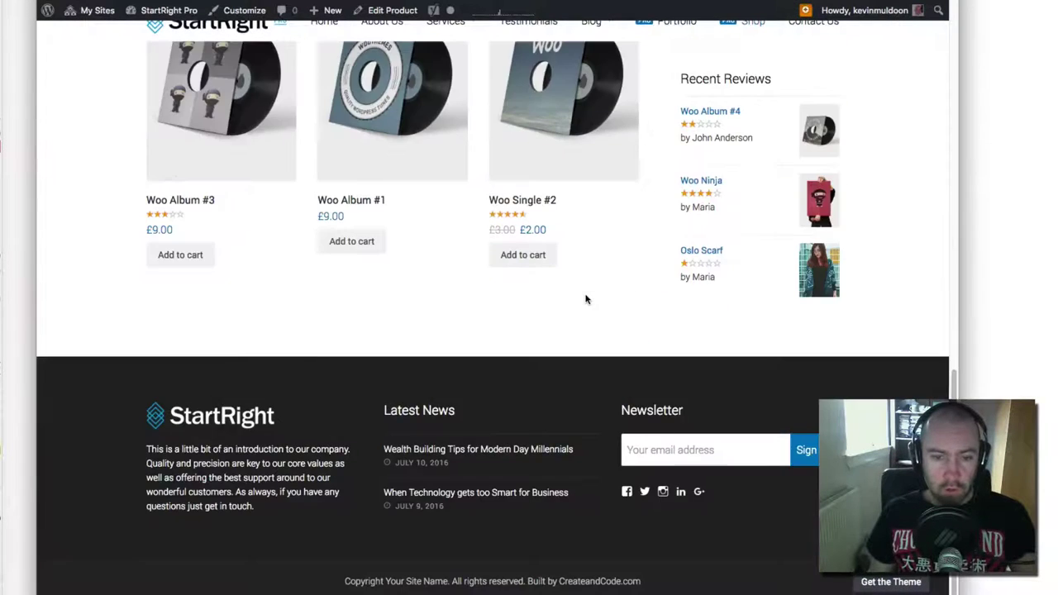
Open the demo's Portfolio page and filter its items by Services, Investments, Business and Technology
{"action": "scroll", "coordinate": [586, 298], "scroll_direction": "up", "scroll_amount": 10}
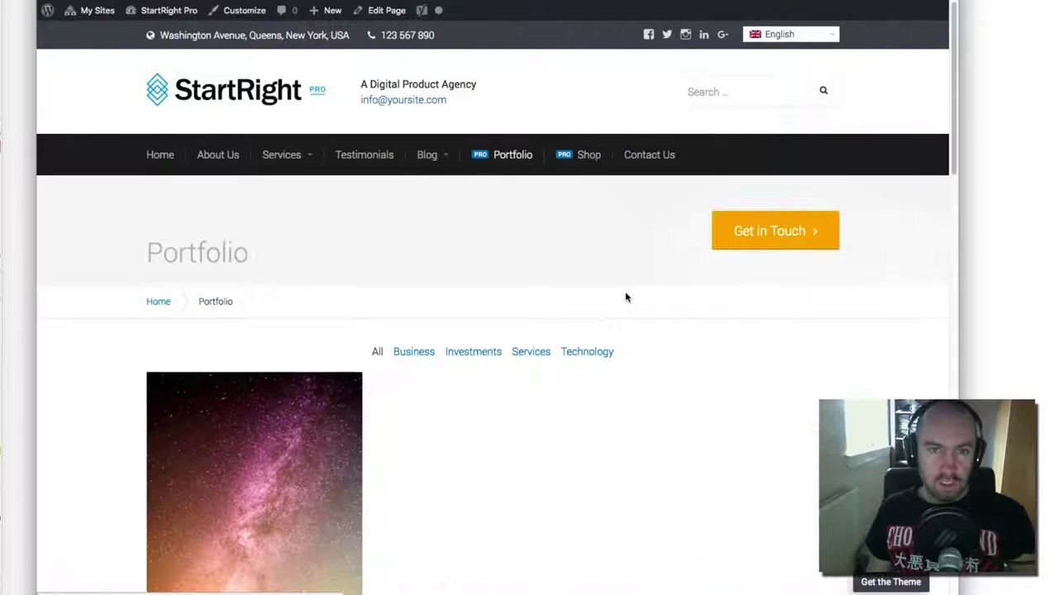
{"action": "scroll", "coordinate": [545, 326], "scroll_direction": "down", "scroll_amount": 5}
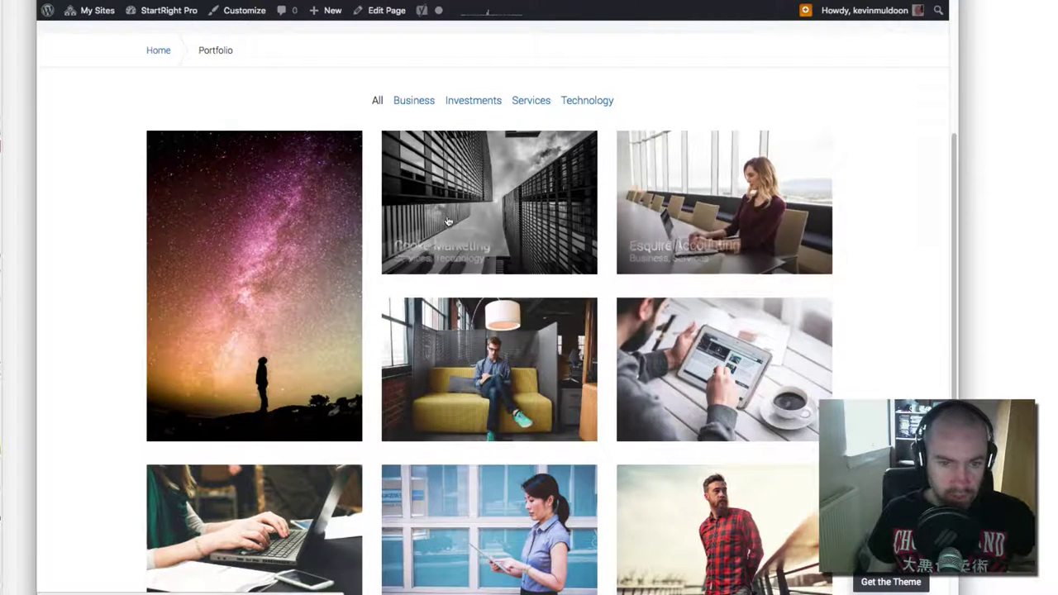
{"action": "left_click", "coordinate": [544, 104]}
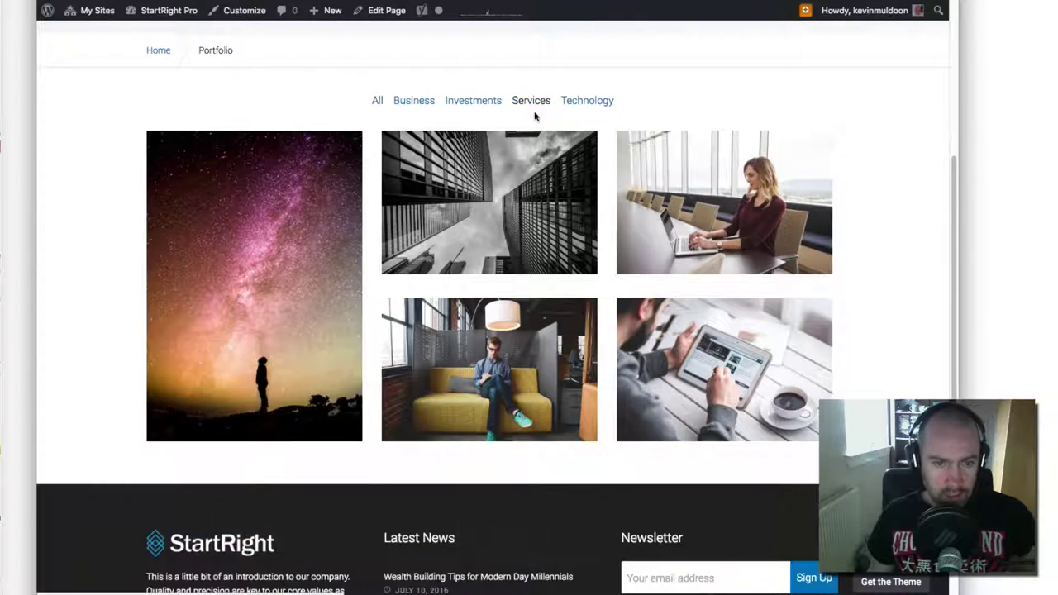
{"action": "left_click", "coordinate": [488, 101]}
{"action": "left_click", "coordinate": [415, 141]}
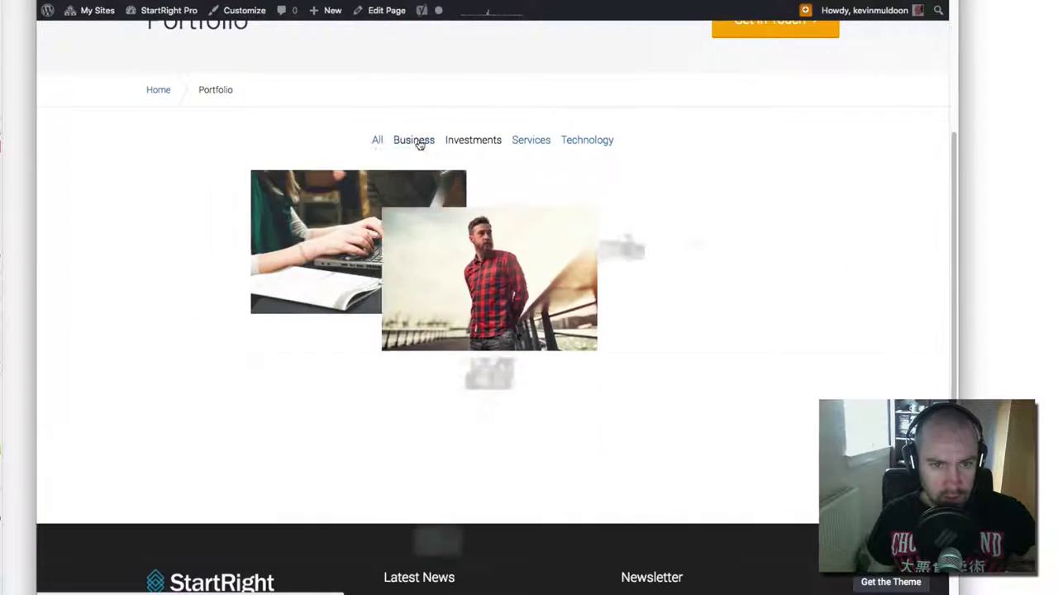
{"action": "left_click", "coordinate": [586, 140]}
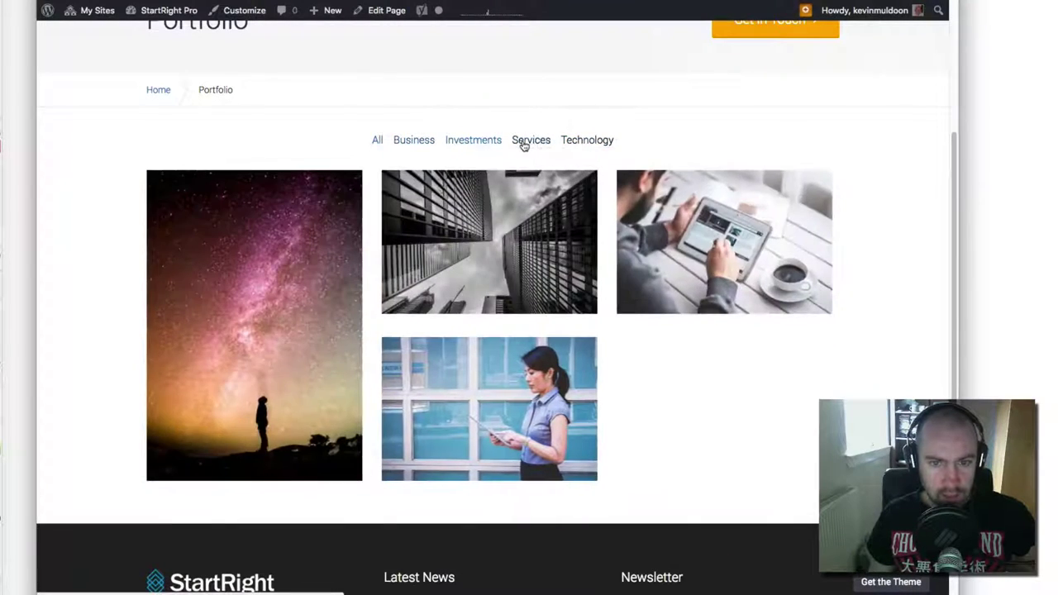
{"action": "left_click", "coordinate": [525, 142]}
{"action": "left_click", "coordinate": [580, 143]}
{"action": "left_click", "coordinate": [417, 140]}
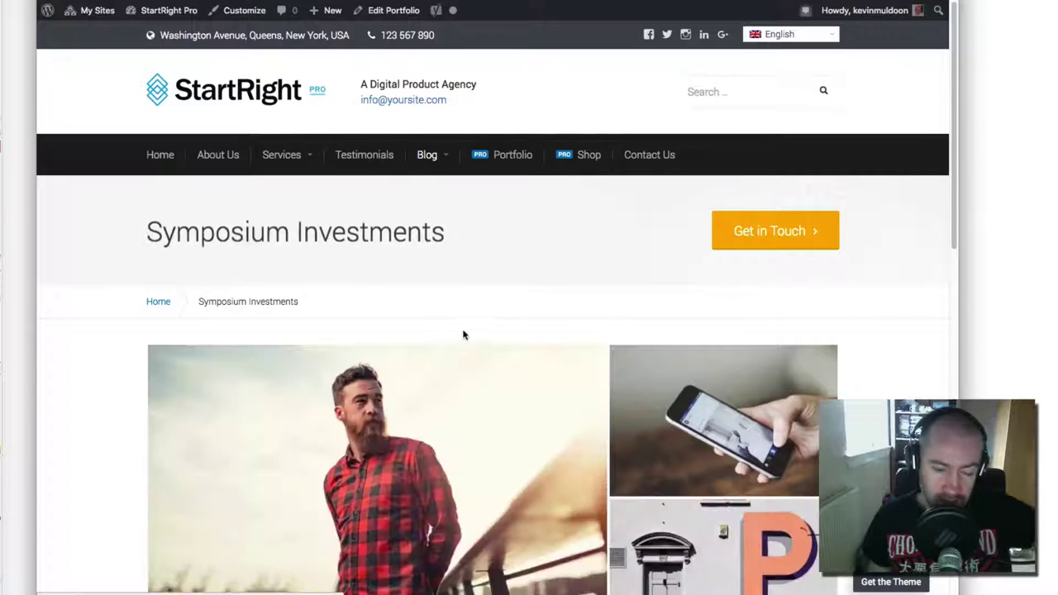
Examine the Symposium Investments portfolio item page, then return to the portfolio listing
{"action": "scroll", "coordinate": [472, 392], "scroll_direction": "down", "scroll_amount": 3}
{"action": "scroll", "coordinate": [470, 397], "scroll_direction": "up", "scroll_amount": 3}
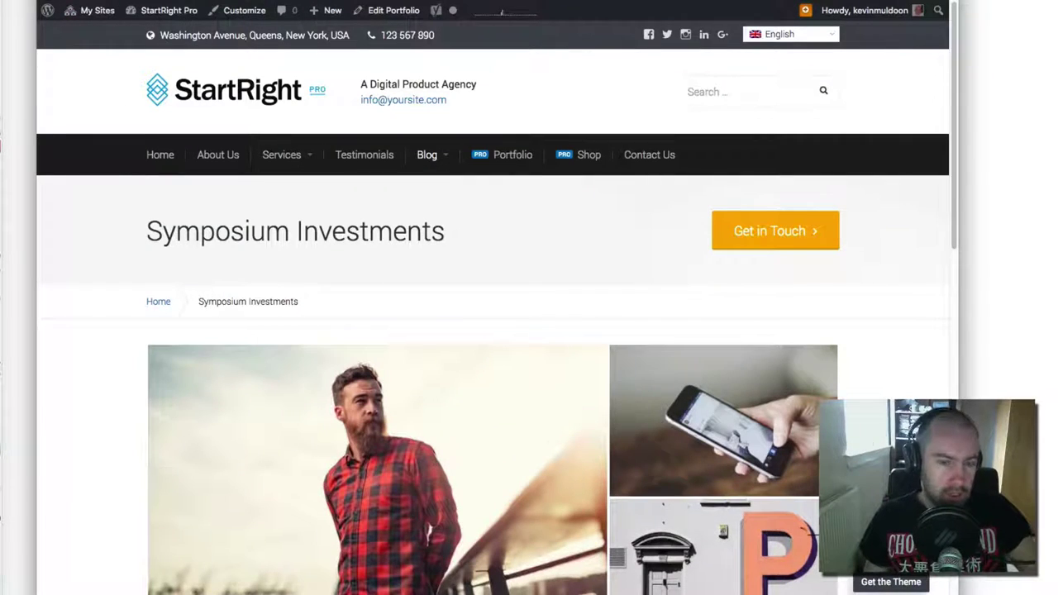
{"action": "key", "text": "alt+Left"}
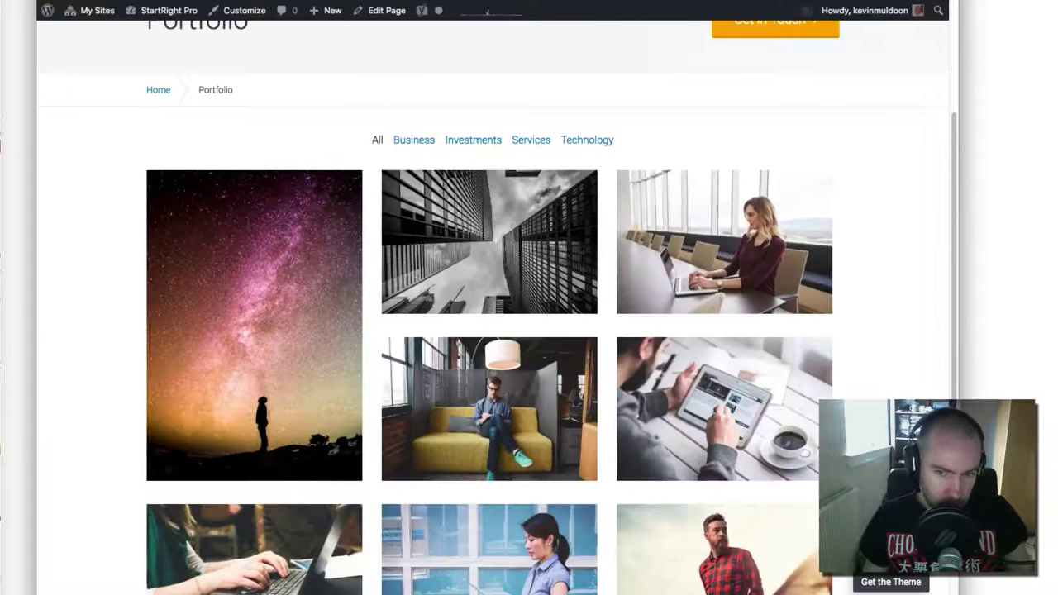
Filter the portfolio through Business, Investments, Services and Technology, then show all items again
{"action": "scroll", "coordinate": [194, 230], "scroll_direction": "up", "scroll_amount": 1}
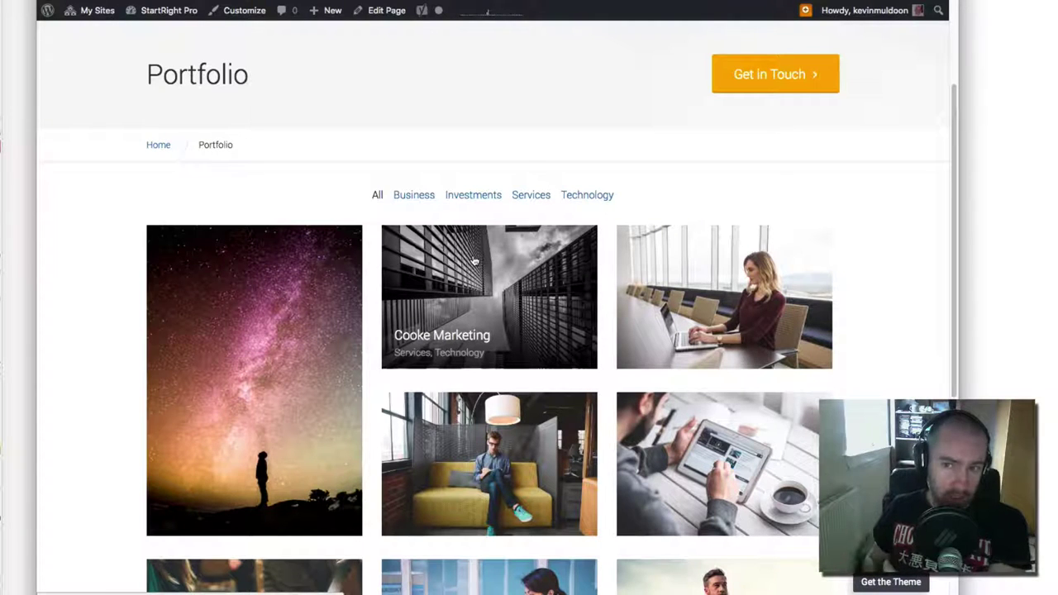
{"action": "left_click", "coordinate": [401, 197]}
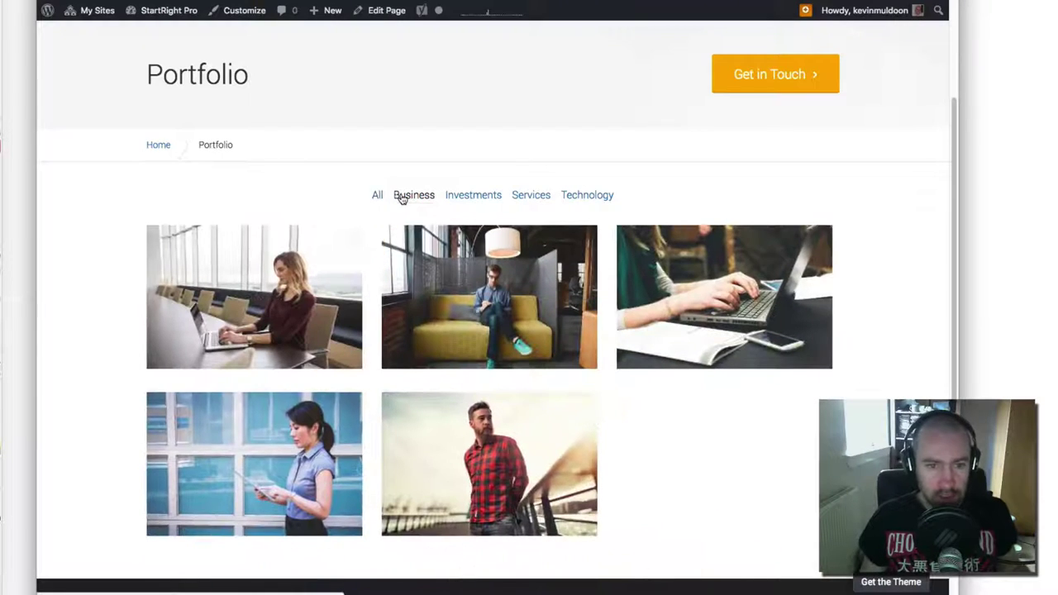
{"action": "left_click", "coordinate": [472, 197]}
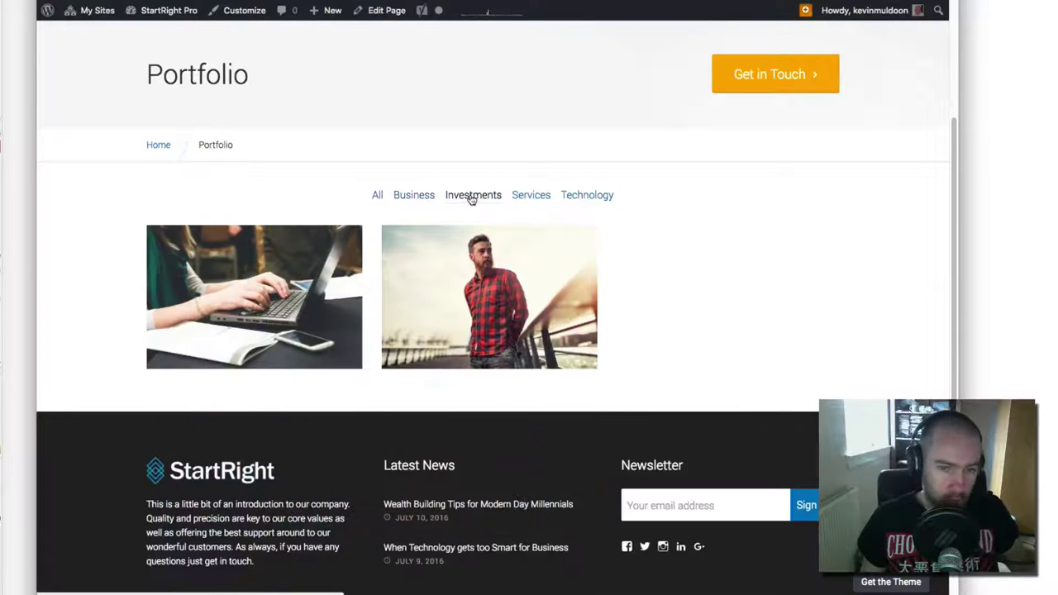
{"action": "left_click", "coordinate": [529, 197]}
{"action": "left_click", "coordinate": [586, 197]}
{"action": "left_click", "coordinate": [380, 197]}
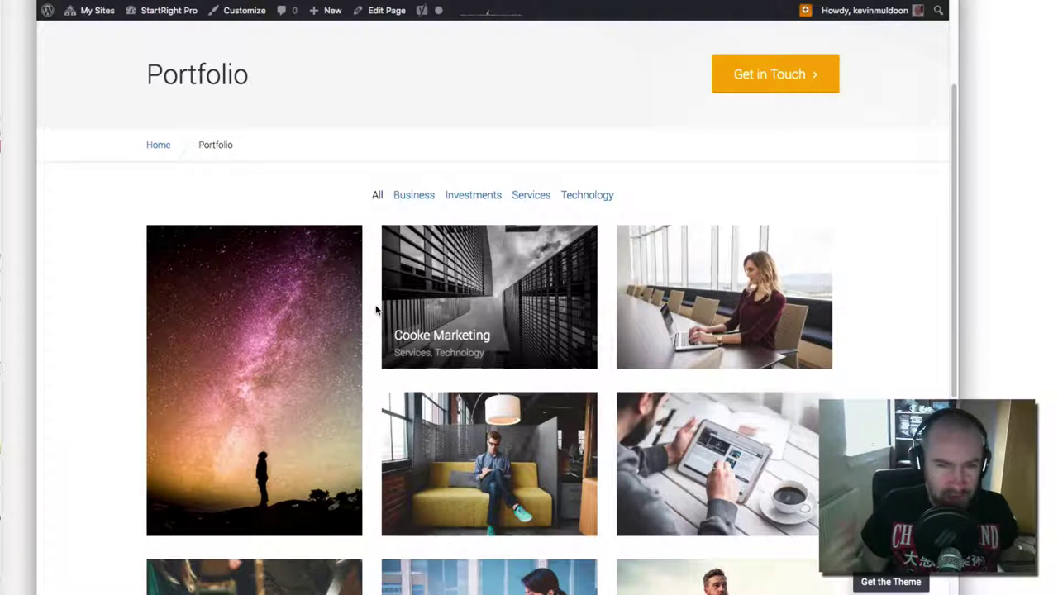
Open the demo blog's Grid Layout and examine how its posts are arranged
{"action": "scroll", "coordinate": [390, 309], "scroll_direction": "up", "scroll_amount": 3}
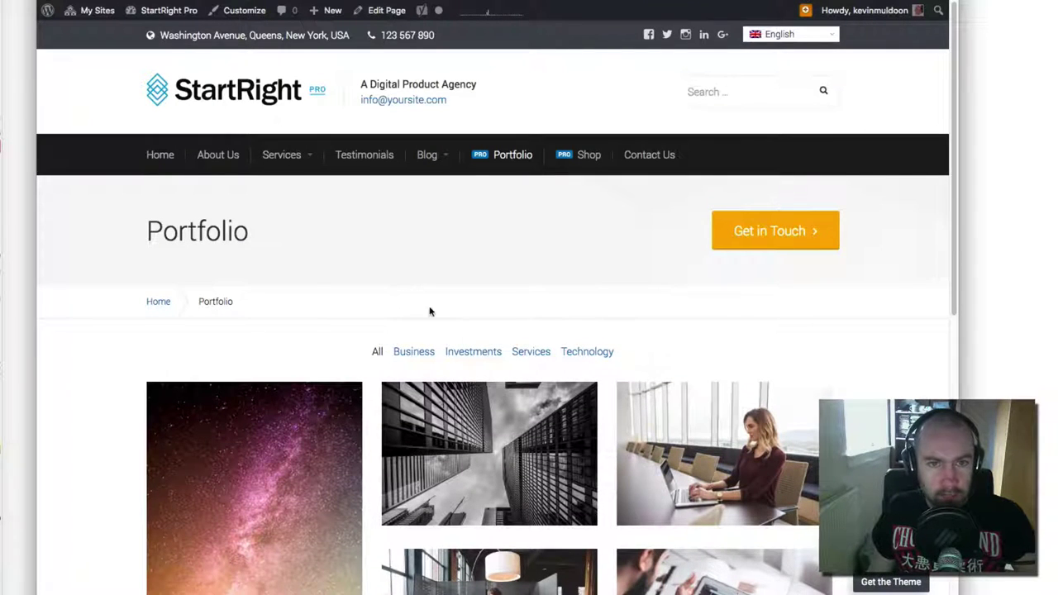
{"action": "mouse_move", "coordinate": [442, 163]}
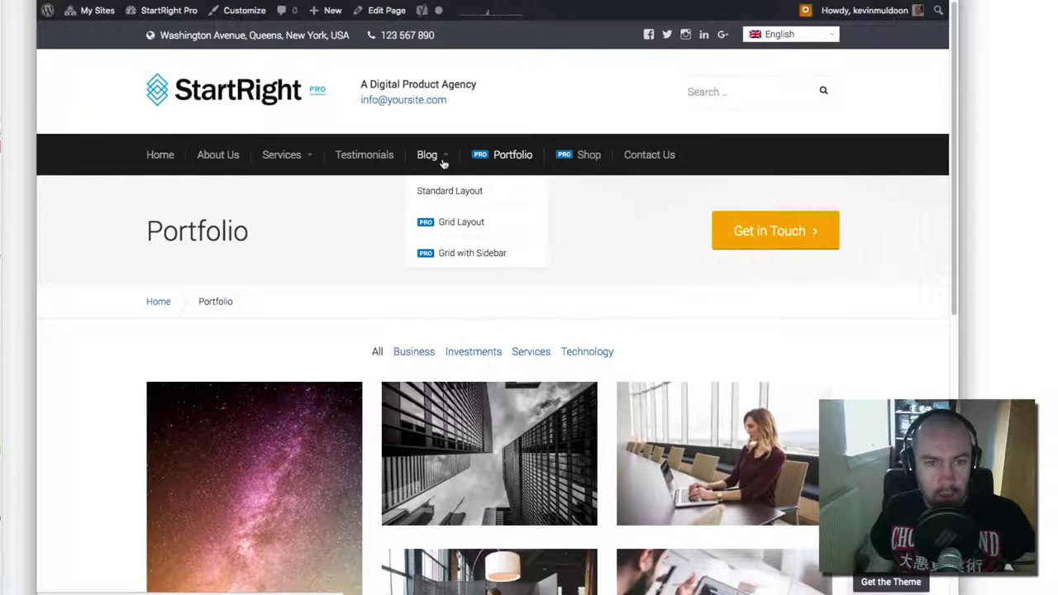
{"action": "left_click", "coordinate": [488, 233]}
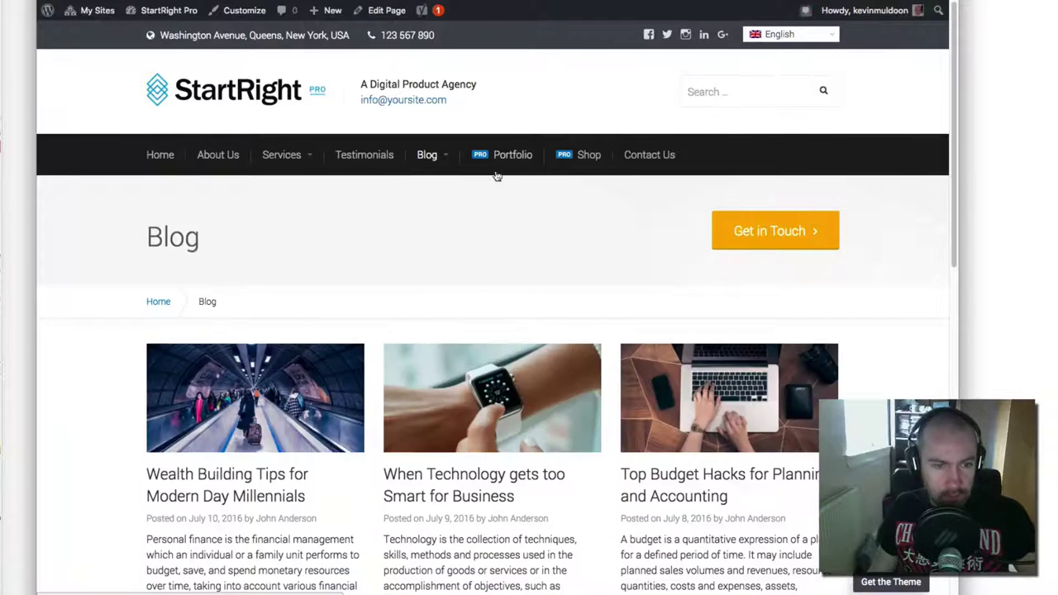
{"action": "mouse_move", "coordinate": [430, 158]}
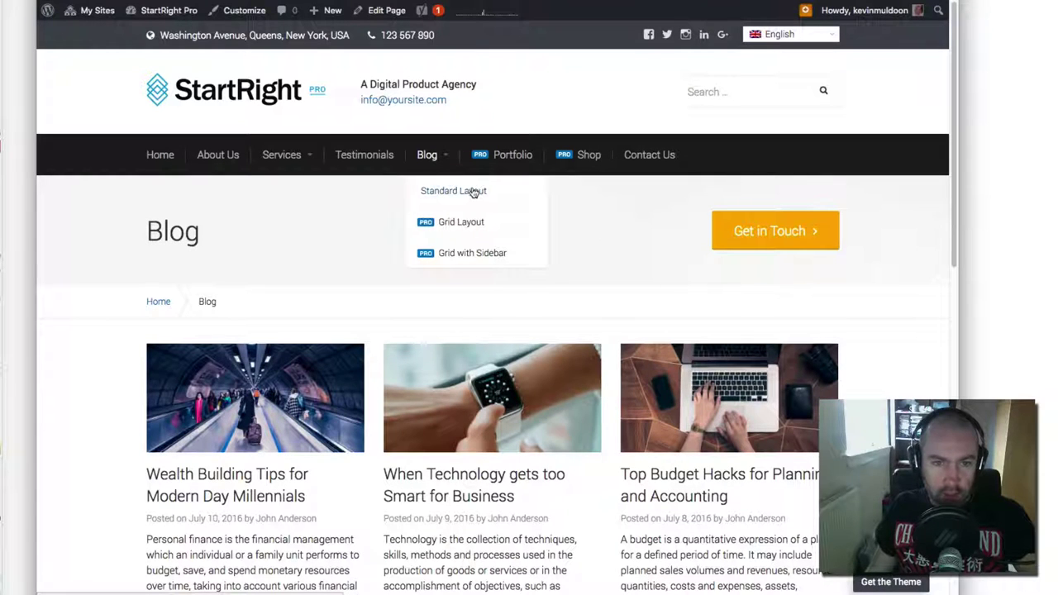
{"action": "left_click", "coordinate": [542, 184]}
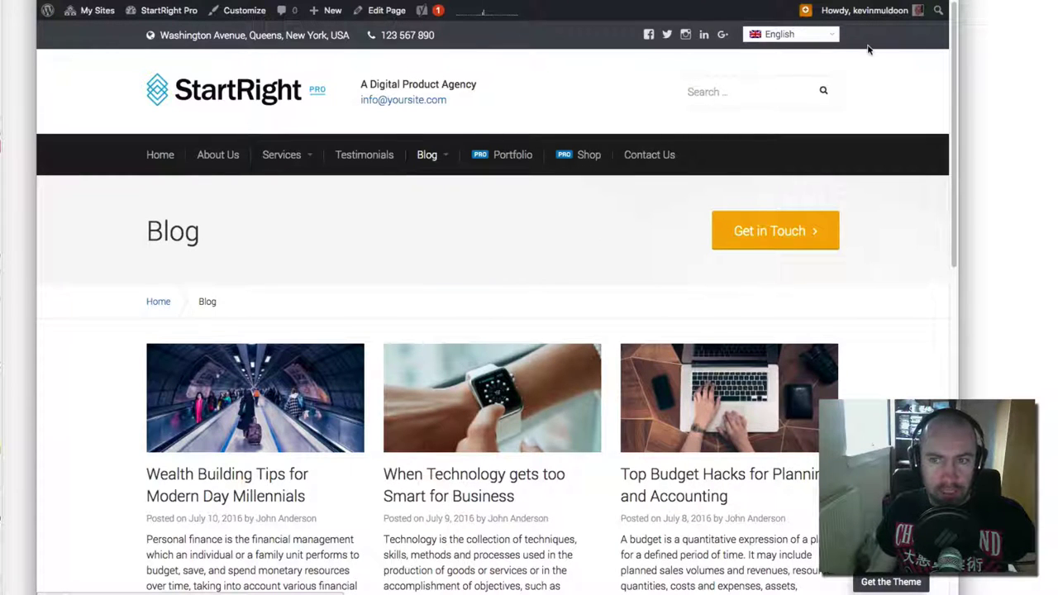
{"action": "left_click_drag", "start_coordinate": [956, 58], "coordinate": [928, 57]}
View the blog's Standard Layout and compare it with the Grid Layout page
{"action": "mouse_move", "coordinate": [435, 163]}
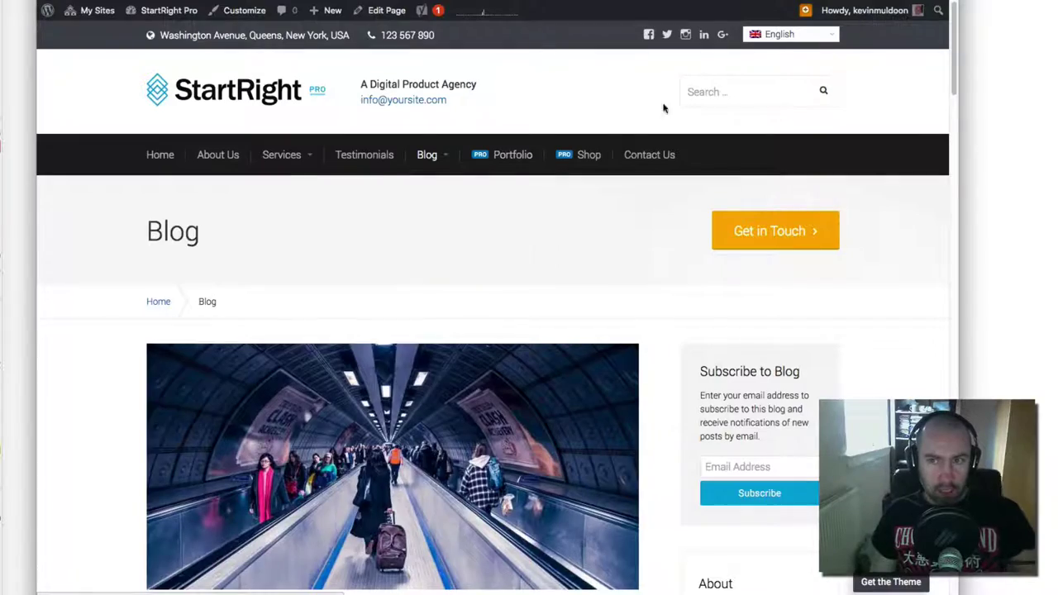
{"action": "scroll", "coordinate": [950, 91], "scroll_direction": "down", "scroll_amount": 2}
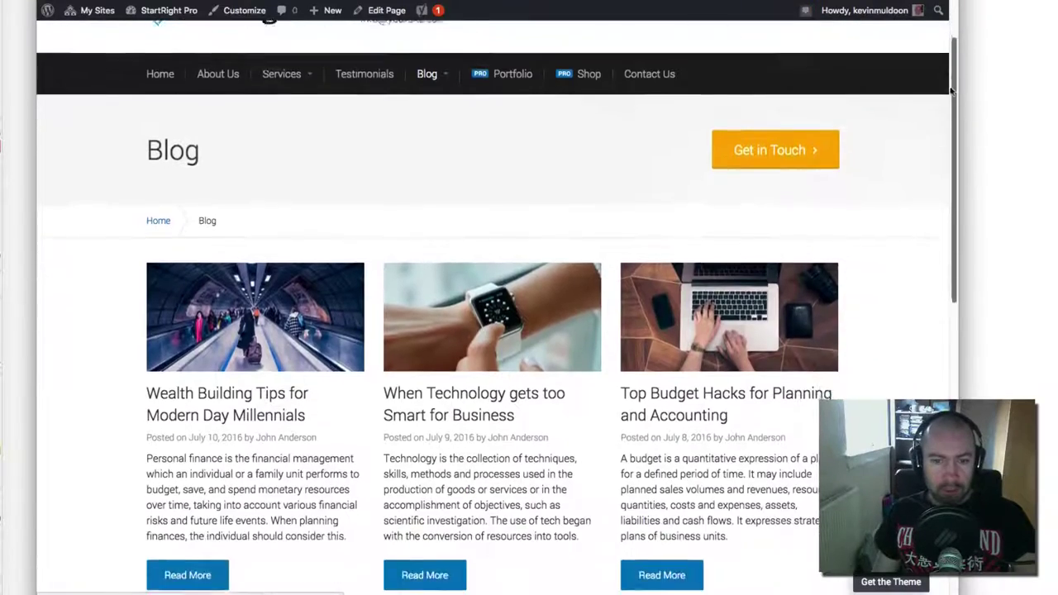
{"action": "left_click_drag", "start_coordinate": [950, 91], "coordinate": [917, 64]}
Open the blog's Grid with Sidebar layout and examine its post columns and sidebar widgets down to the footer
{"action": "mouse_move", "coordinate": [428, 132]}
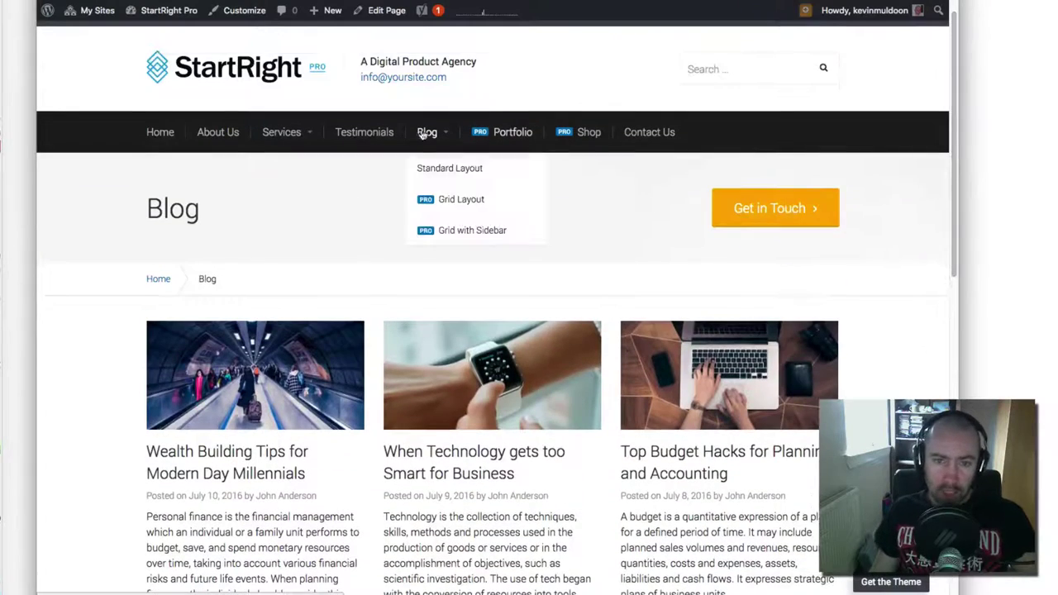
{"action": "left_click", "coordinate": [468, 236]}
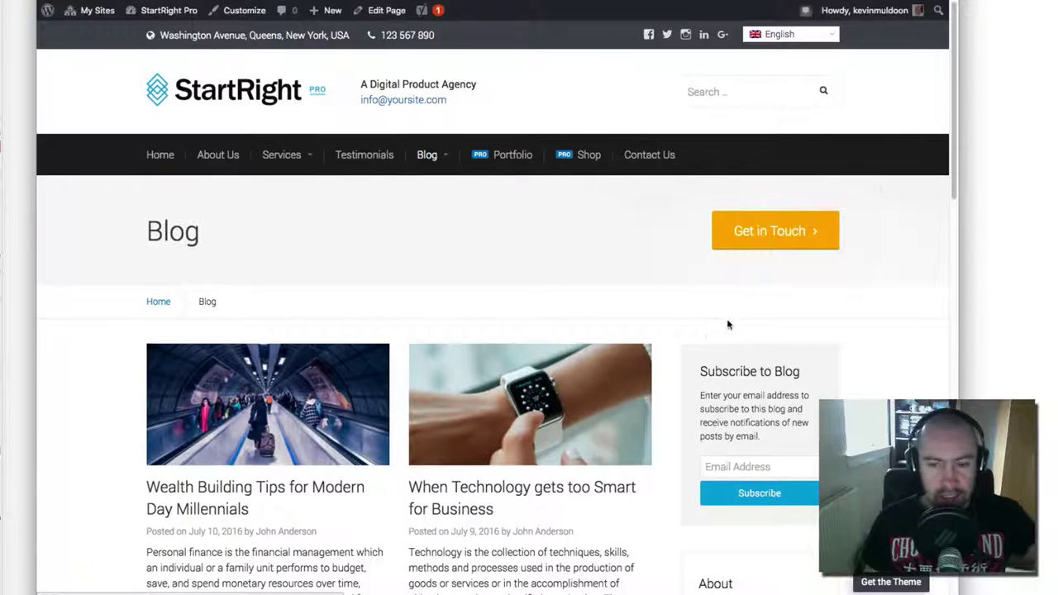
{"action": "left_click_drag", "start_coordinate": [954, 95], "coordinate": [930, 121]}
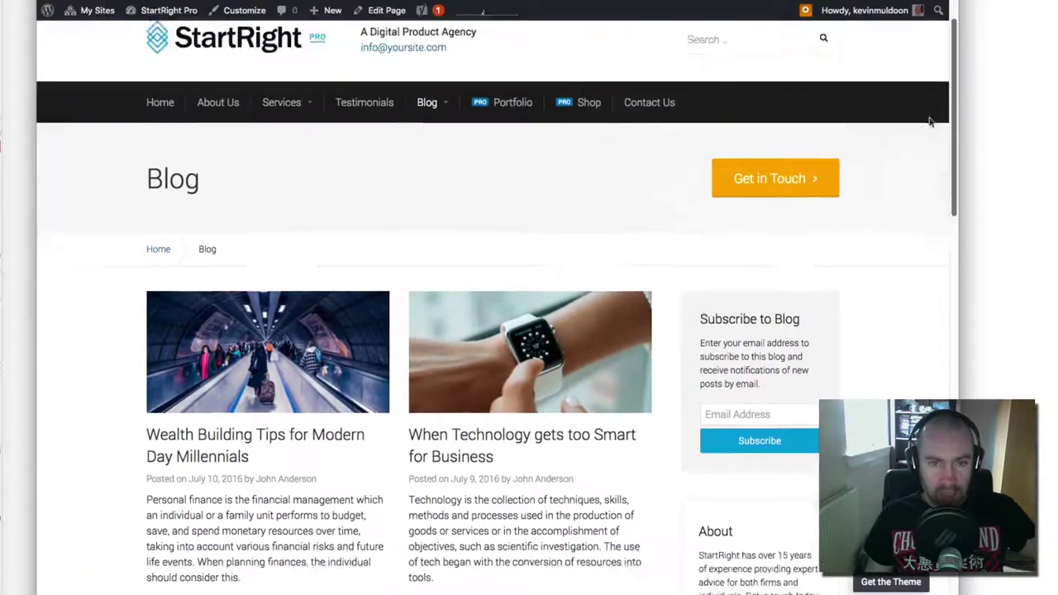
{"action": "scroll", "coordinate": [930, 122], "scroll_direction": "down", "scroll_amount": 10}
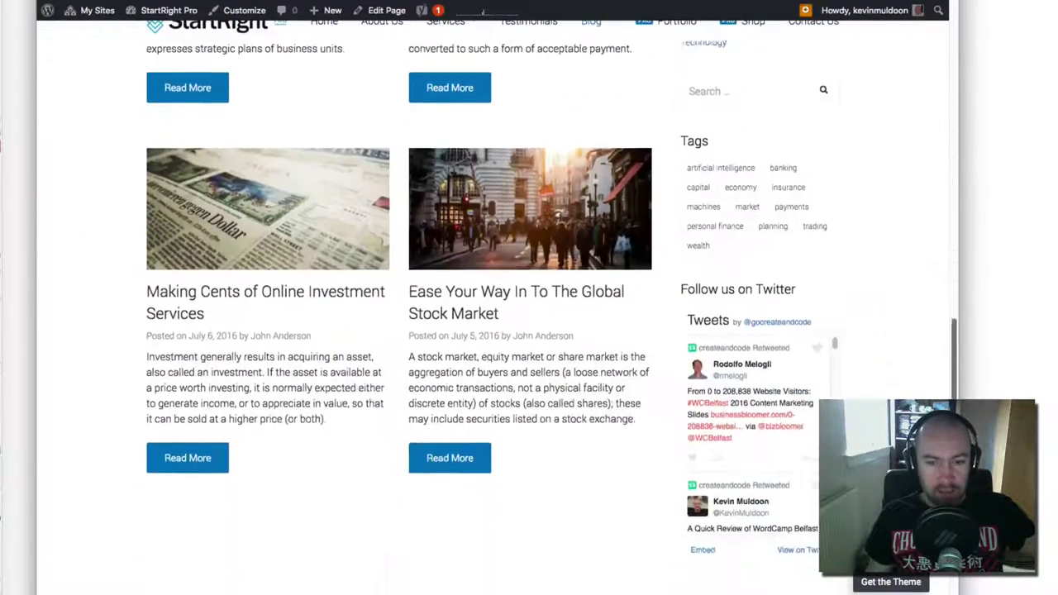
{"action": "scroll", "coordinate": [496, 317], "scroll_direction": "down", "scroll_amount": 4}
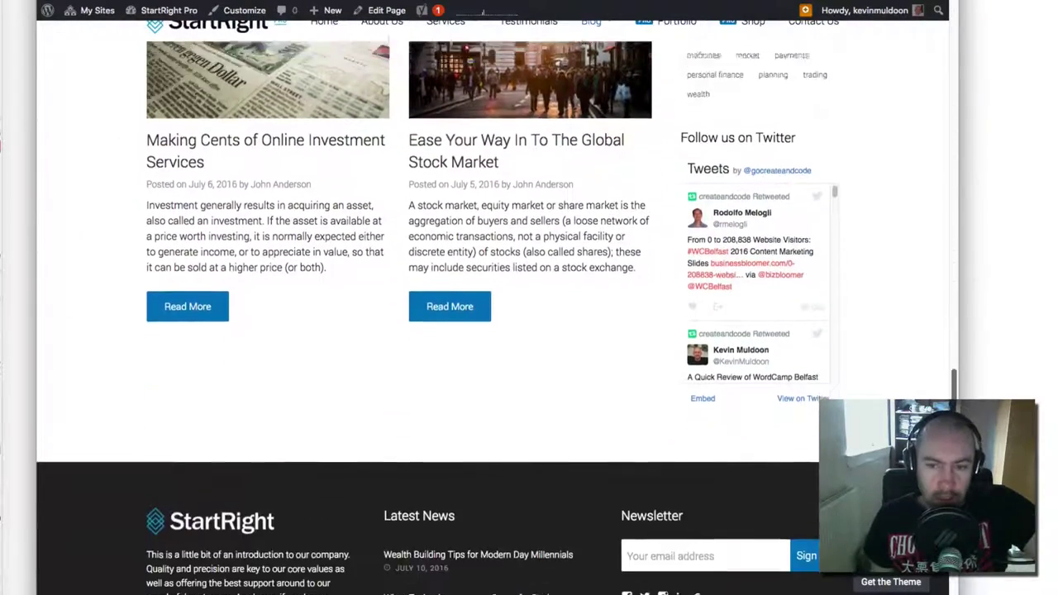
{"action": "scroll", "coordinate": [891, 339], "scroll_direction": "up", "scroll_amount": 10}
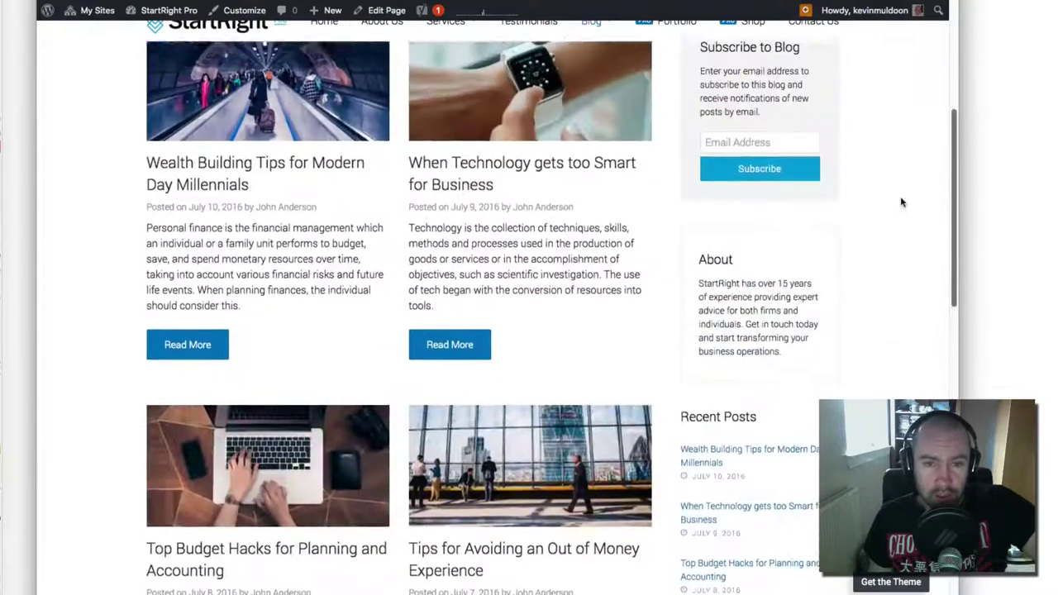
{"action": "scroll", "coordinate": [902, 202], "scroll_direction": "up", "scroll_amount": 5}
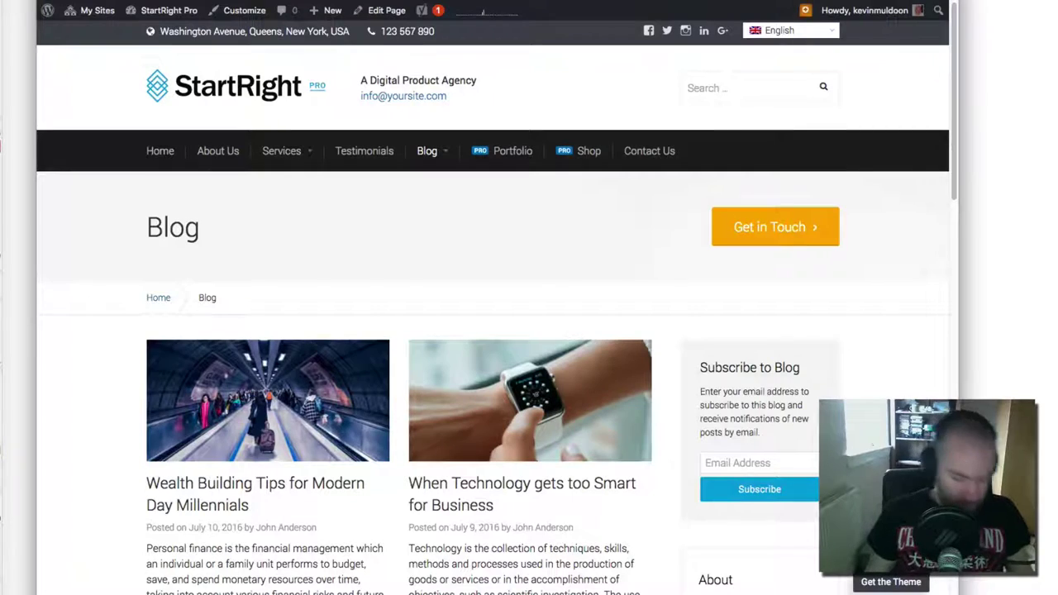
Open the reviewer's personal website in a new tab and examine the post layout and thumbnails on its blog page
{"action": "key", "text": "super+t"}
{"action": "type", "text": "kevin"}
{"action": "key", "text": "Return"}
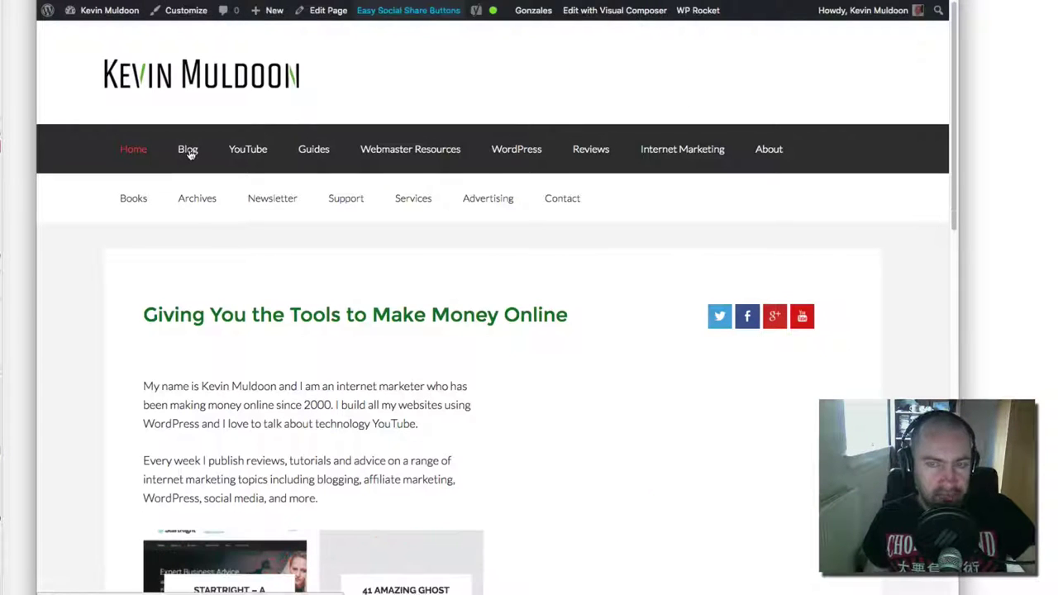
{"action": "left_click", "coordinate": [189, 155]}
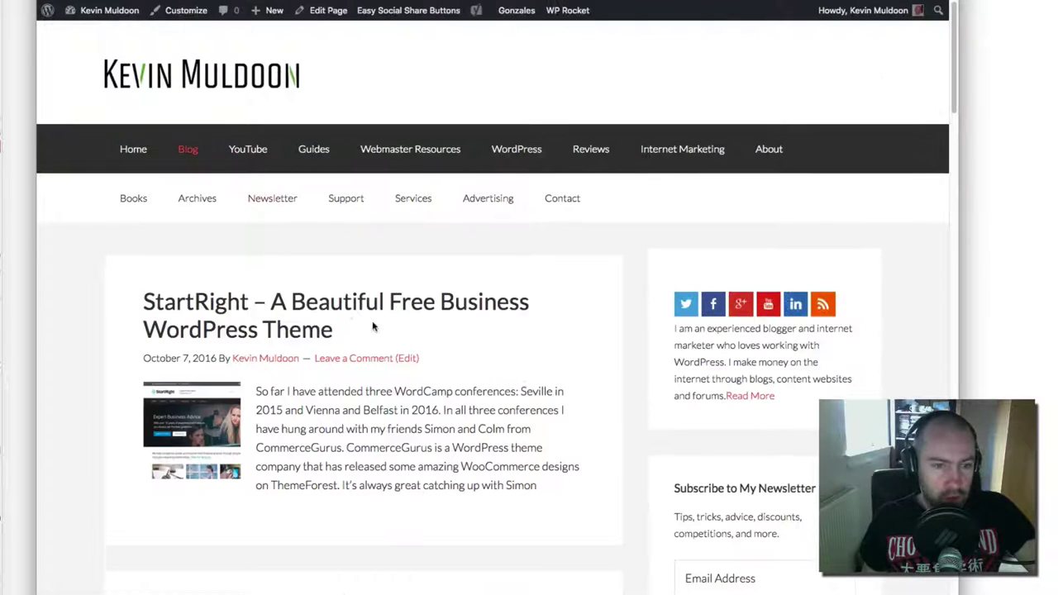
{"action": "scroll", "coordinate": [369, 331], "scroll_direction": "down", "scroll_amount": 2}
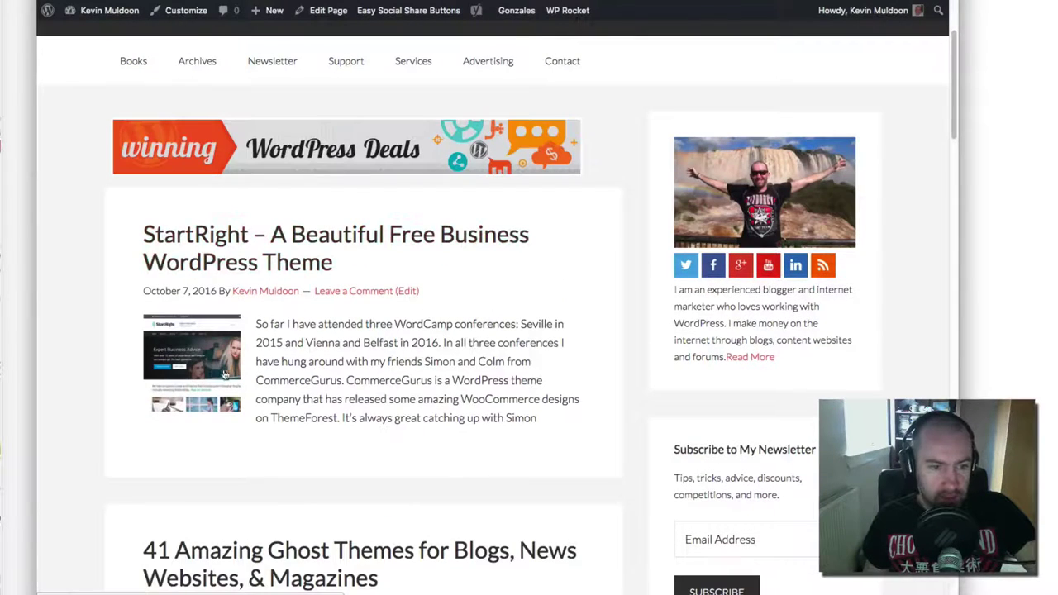
{"action": "scroll", "coordinate": [201, 385], "scroll_direction": "down", "scroll_amount": 3}
{"action": "scroll", "coordinate": [202, 389], "scroll_direction": "down", "scroll_amount": 8}
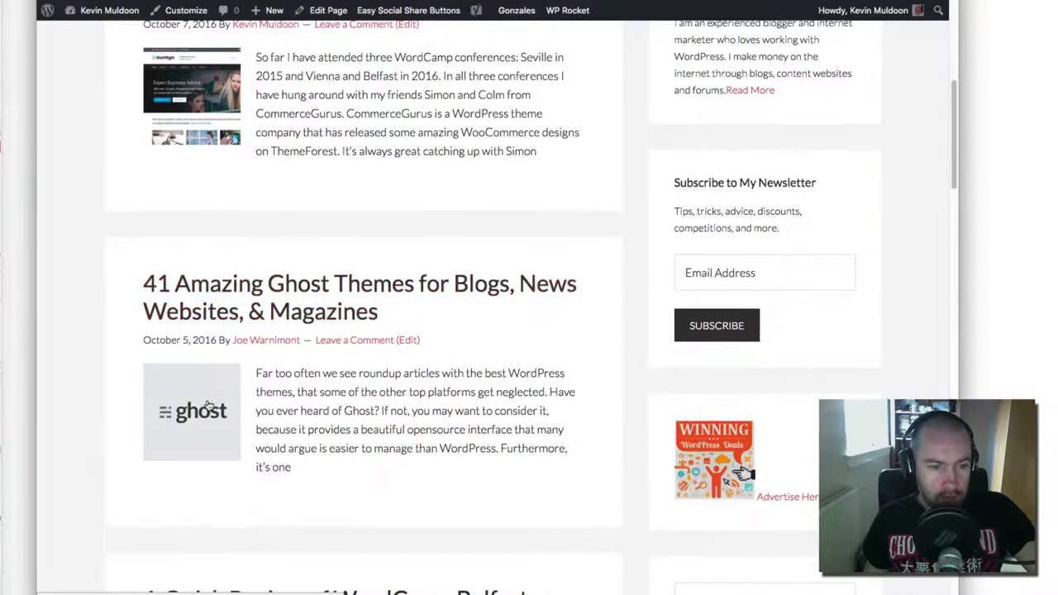
{"action": "scroll", "coordinate": [208, 404], "scroll_direction": "up", "scroll_amount": 13}
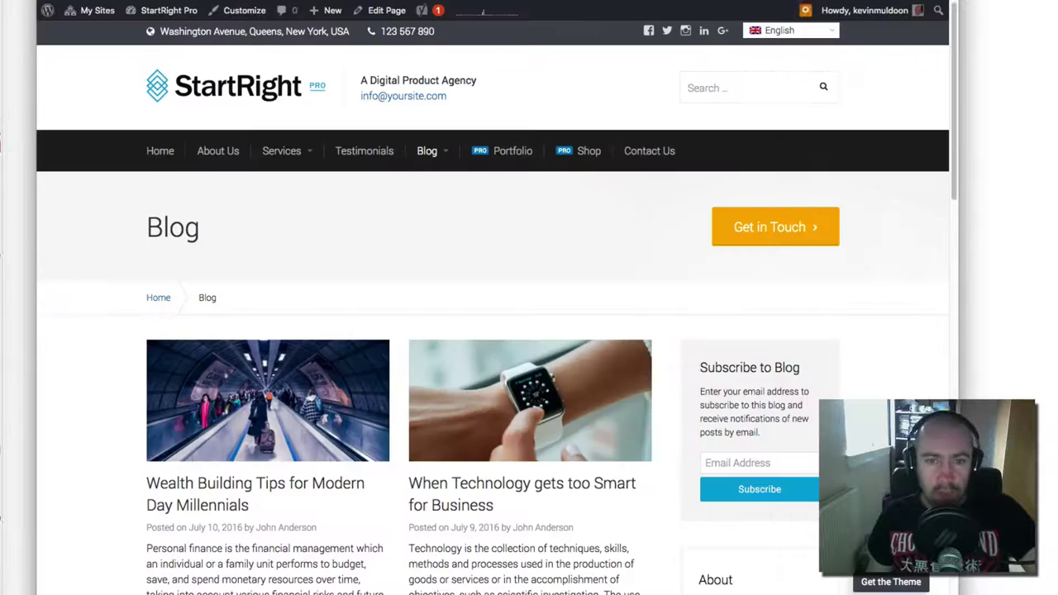
Switch back to the StartRight Pro demo's Grid with Sidebar blog page and re-examine its posts and sidebar
{"action": "scroll", "coordinate": [503, 293], "scroll_direction": "down", "scroll_amount": 2}
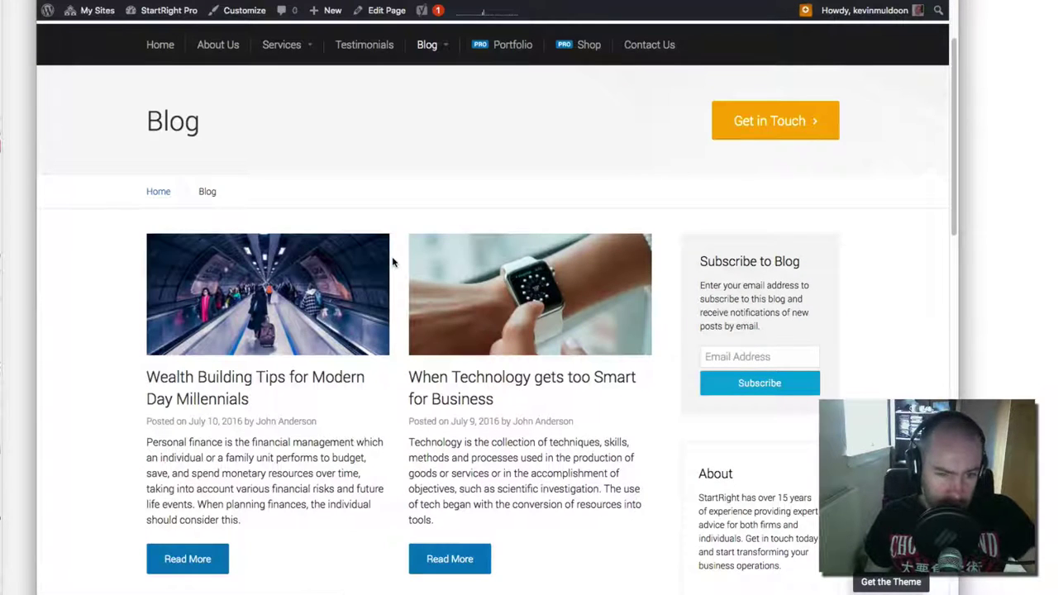
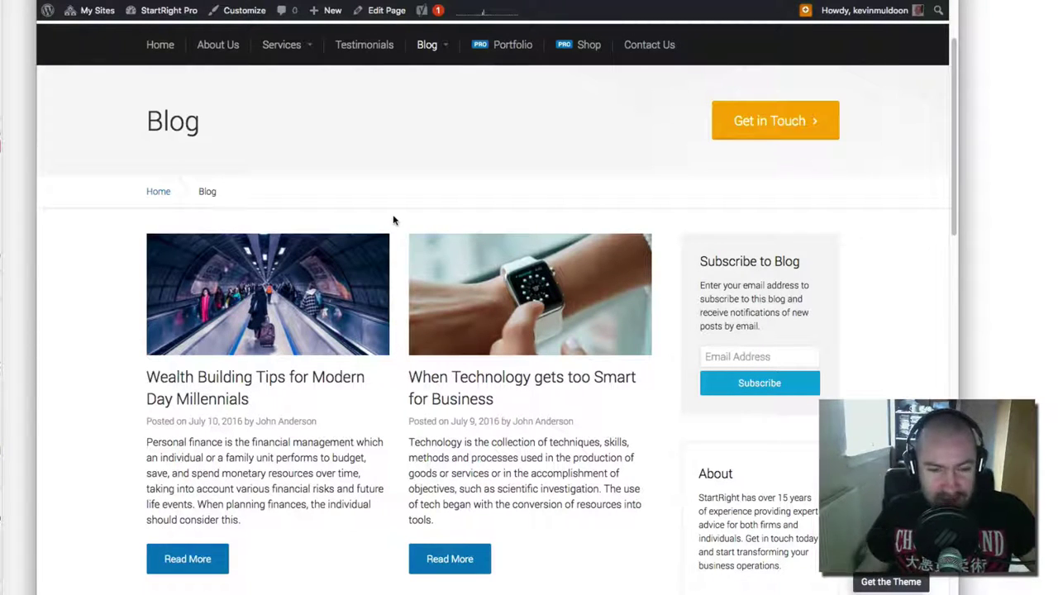
{"action": "scroll", "coordinate": [428, 220], "scroll_direction": "down", "scroll_amount": 5}
{"action": "scroll", "coordinate": [407, 274], "scroll_direction": "up", "scroll_amount": 6}
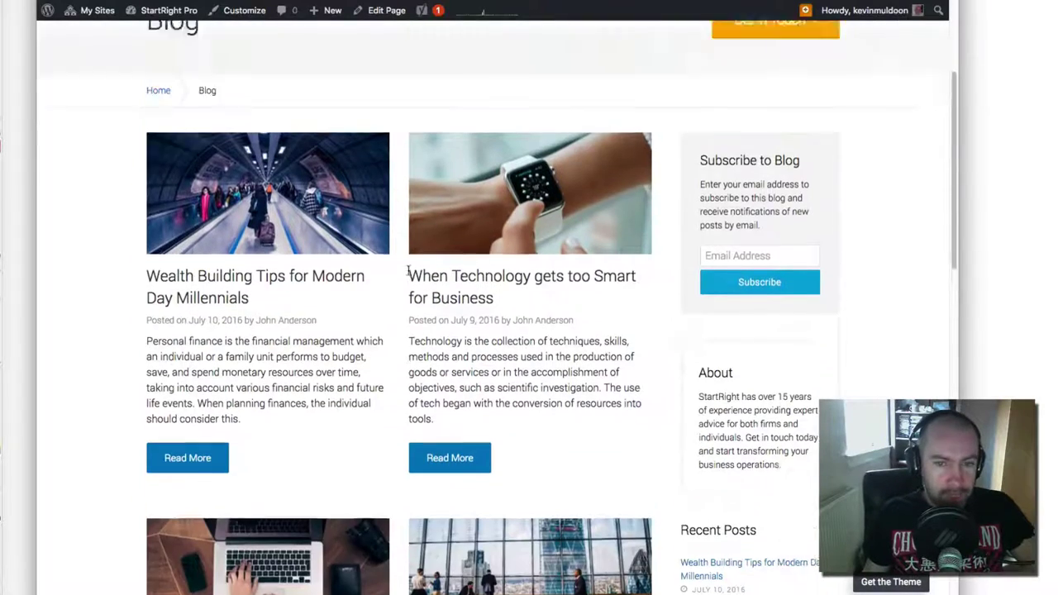
{"action": "scroll", "coordinate": [406, 273], "scroll_direction": "down", "scroll_amount": 5}
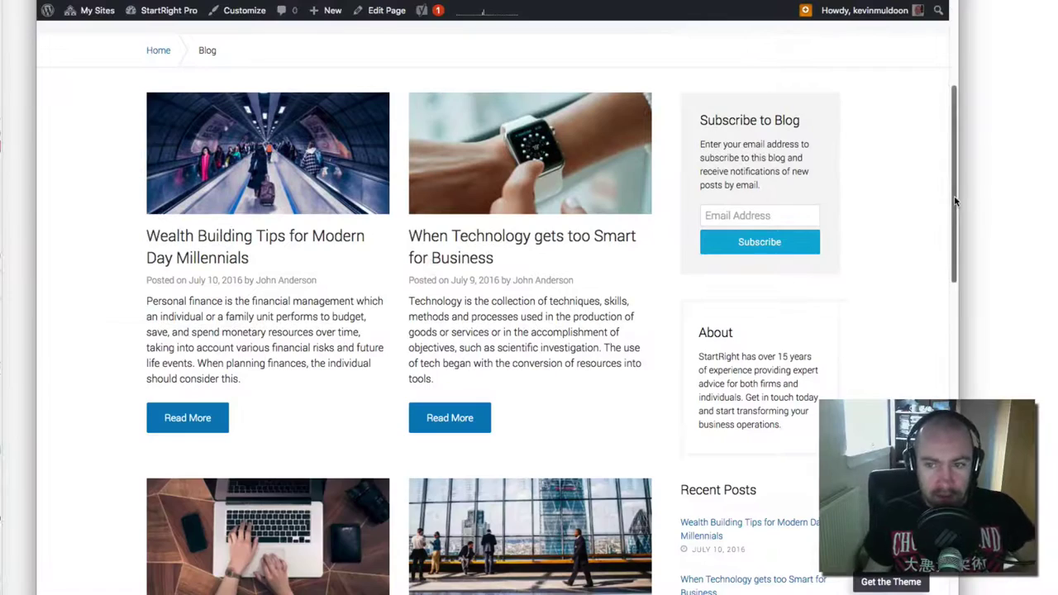
Skim the Grid with Sidebar blog page down to the footer and back up to its header and first posts
{"action": "left_click_drag", "start_coordinate": [957, 191], "coordinate": [957, 473]}
{"action": "scroll", "coordinate": [907, 137], "scroll_direction": "up", "scroll_amount": 20}
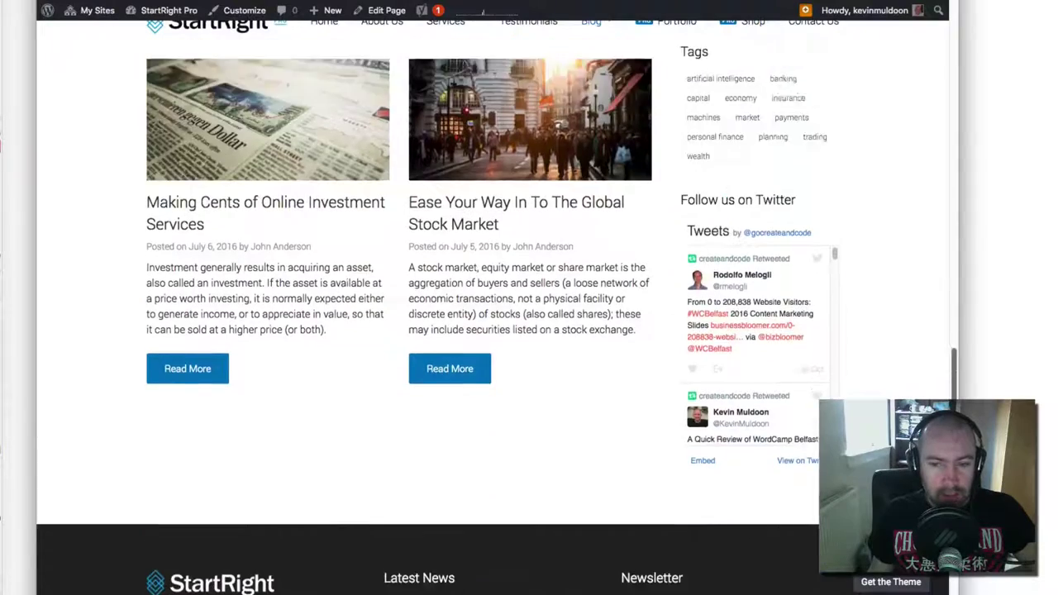
{"action": "scroll", "coordinate": [907, 137], "scroll_direction": "up", "scroll_amount": 3}
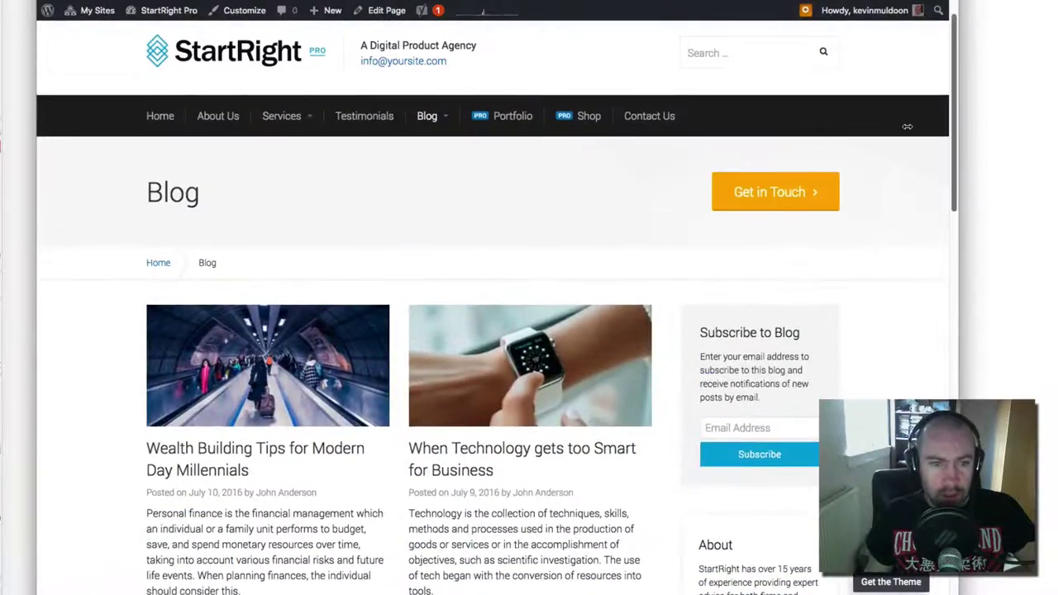
{"action": "scroll", "coordinate": [908, 137], "scroll_direction": "down", "scroll_amount": 1}
{"action": "scroll", "coordinate": [908, 136], "scroll_direction": "down", "scroll_amount": 3}
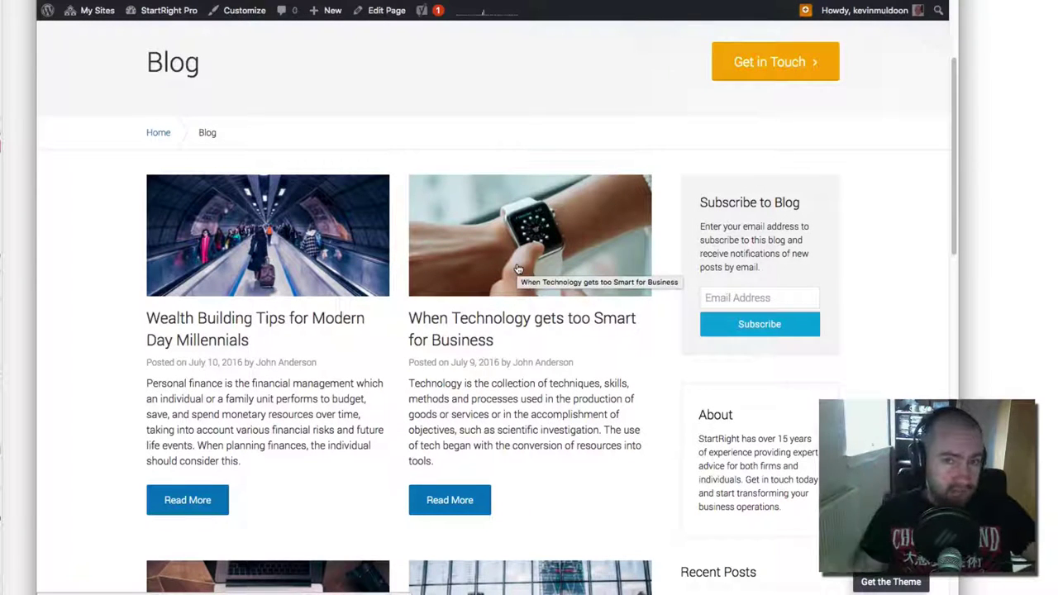
{"action": "scroll", "coordinate": [518, 268], "scroll_direction": "up", "scroll_amount": 5}
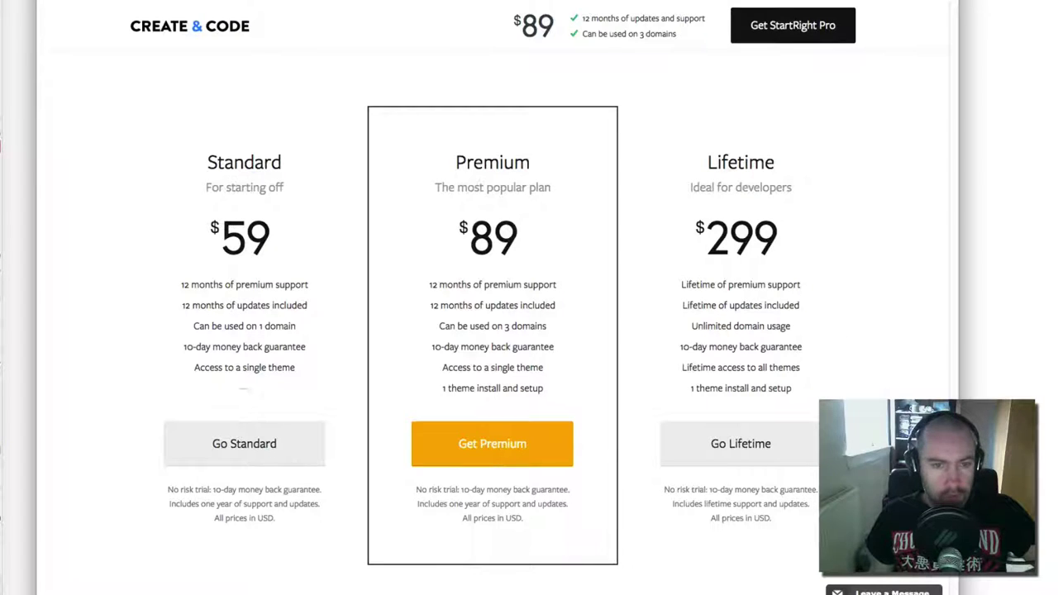
On the StartRight Pro pricing page, highlight the Standard plan's support and updates terms, its domain limit and its price
{"action": "scroll", "coordinate": [493, 330], "scroll_direction": "down", "scroll_amount": 1}
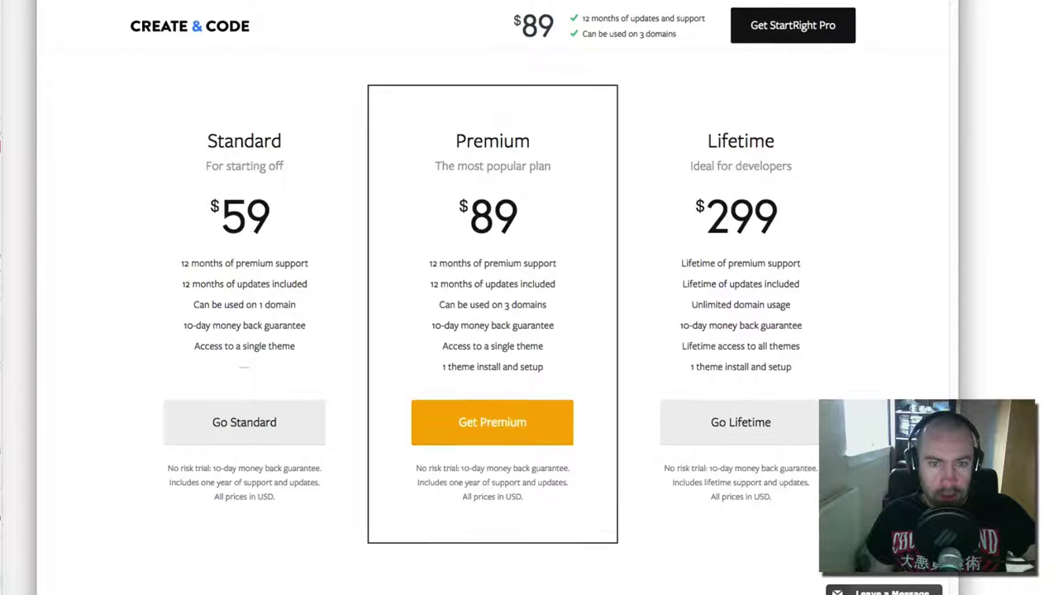
{"action": "scroll", "coordinate": [493, 331], "scroll_direction": "up", "scroll_amount": 2}
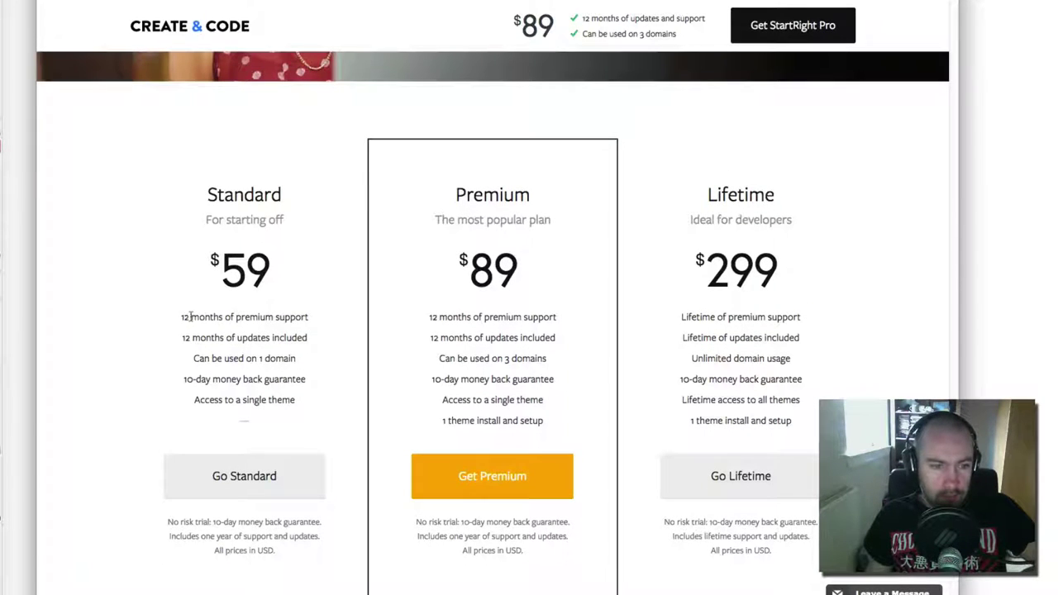
{"action": "left_click_drag", "start_coordinate": [185, 320], "coordinate": [271, 338]}
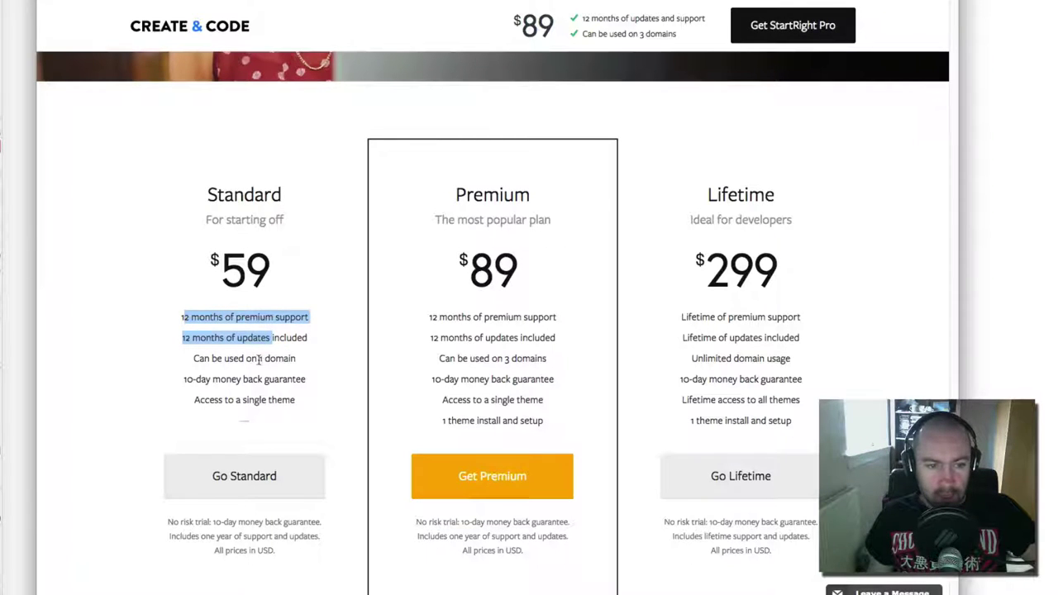
{"action": "left_click_drag", "start_coordinate": [259, 358], "coordinate": [297, 358]}
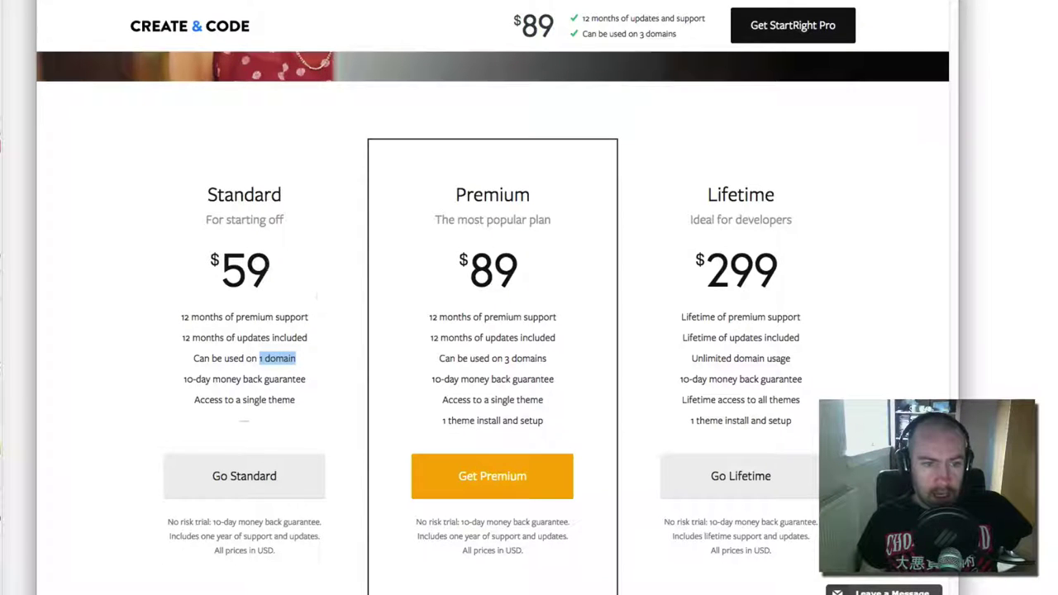
{"action": "left_click_drag", "start_coordinate": [270, 272], "coordinate": [214, 262]}
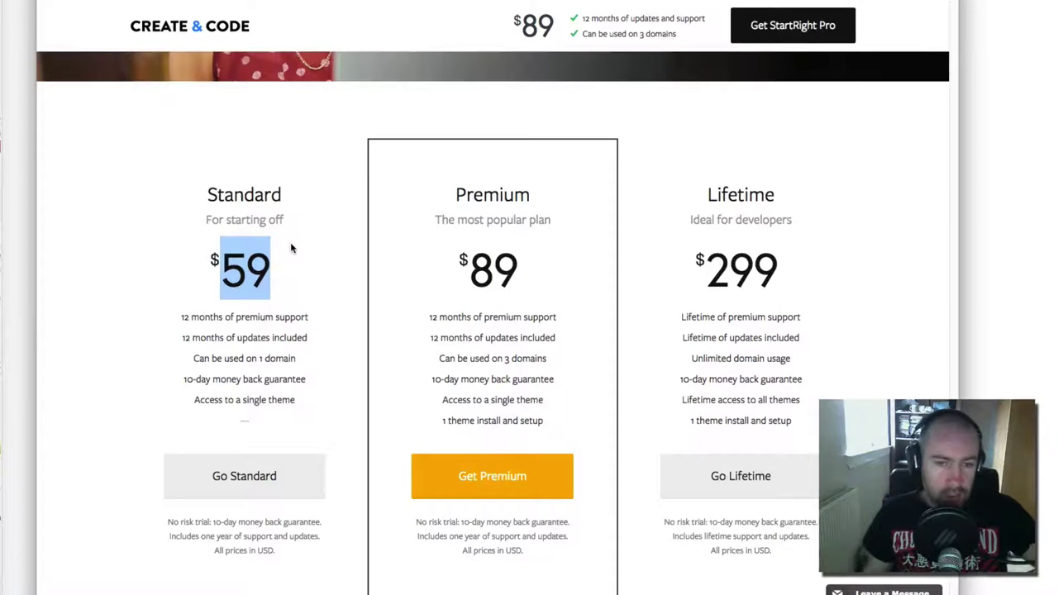
{"action": "left_click_drag", "start_coordinate": [289, 253], "coordinate": [275, 277]}
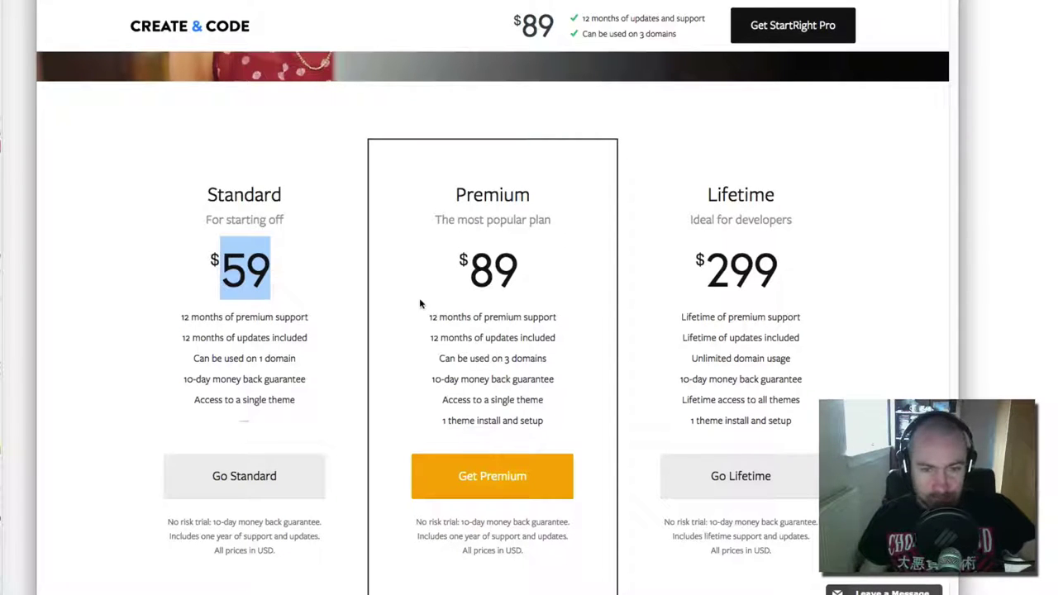
Highlight the Premium plan's price, its domain allowance and the "1 theme install and setup" line
{"action": "double_click", "coordinate": [476, 273]}
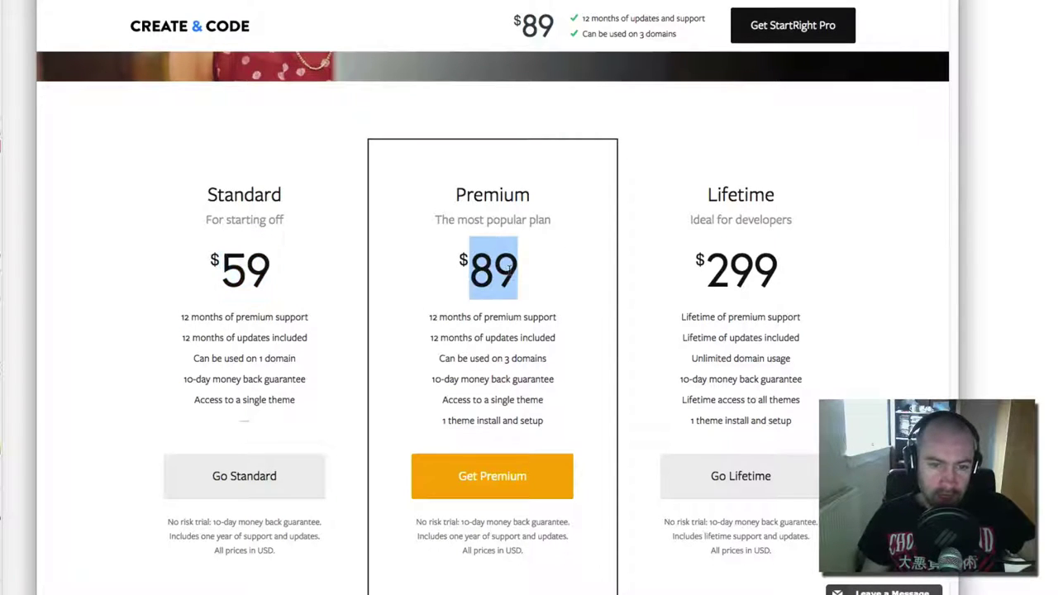
{"action": "left_click", "coordinate": [503, 359]}
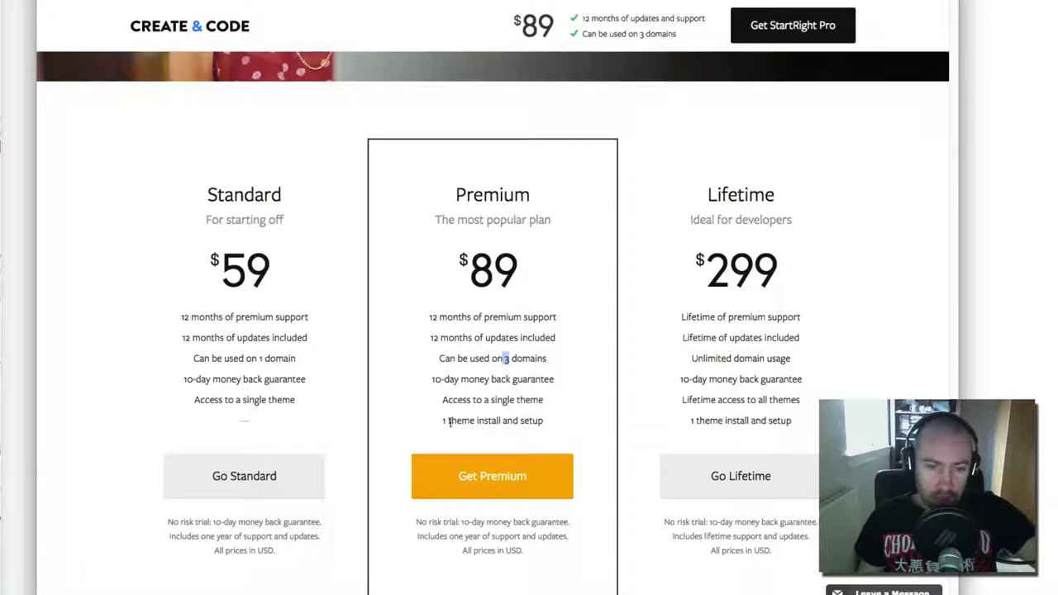
{"action": "left_click_drag", "start_coordinate": [442, 422], "coordinate": [543, 421]}
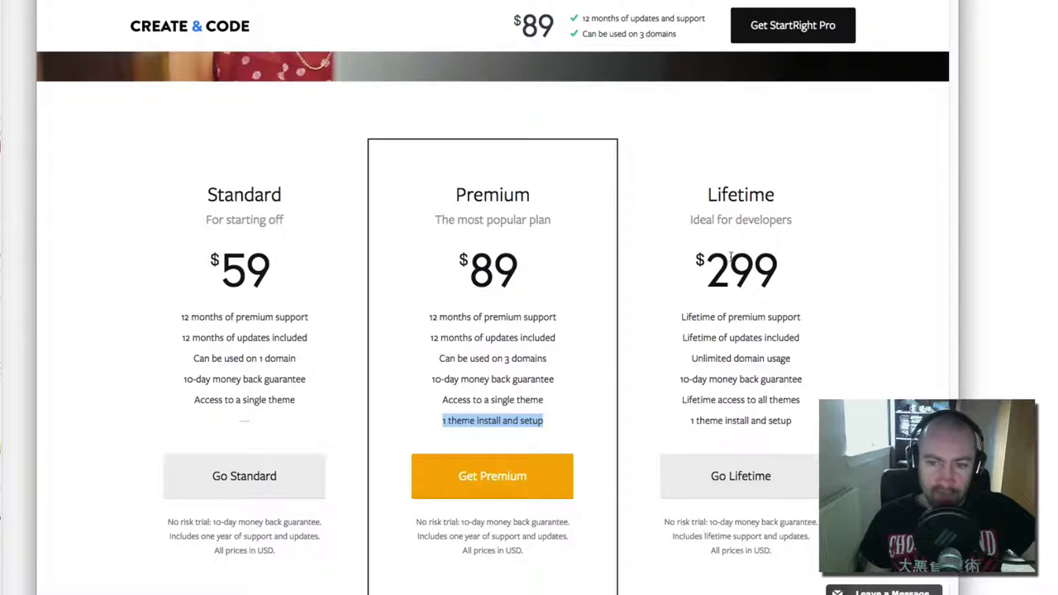
Highlight the Lifetime plan's support term and "Unlimited domain usage" line, comparing them with the Premium plan's support period
{"action": "left_click_drag", "start_coordinate": [682, 317], "coordinate": [718, 322]}
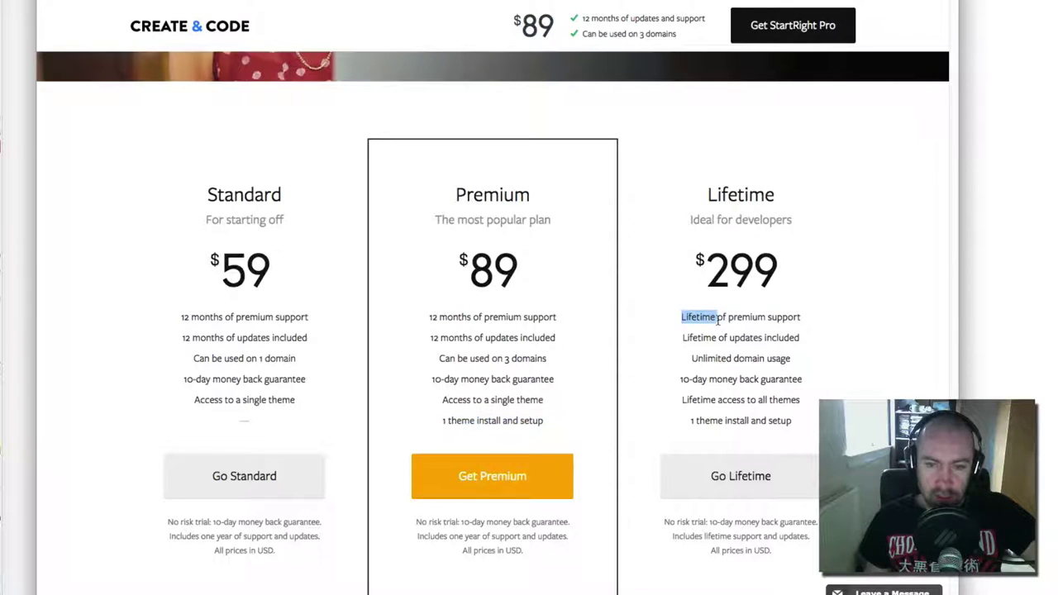
{"action": "left_click_drag", "start_coordinate": [473, 319], "coordinate": [428, 319]}
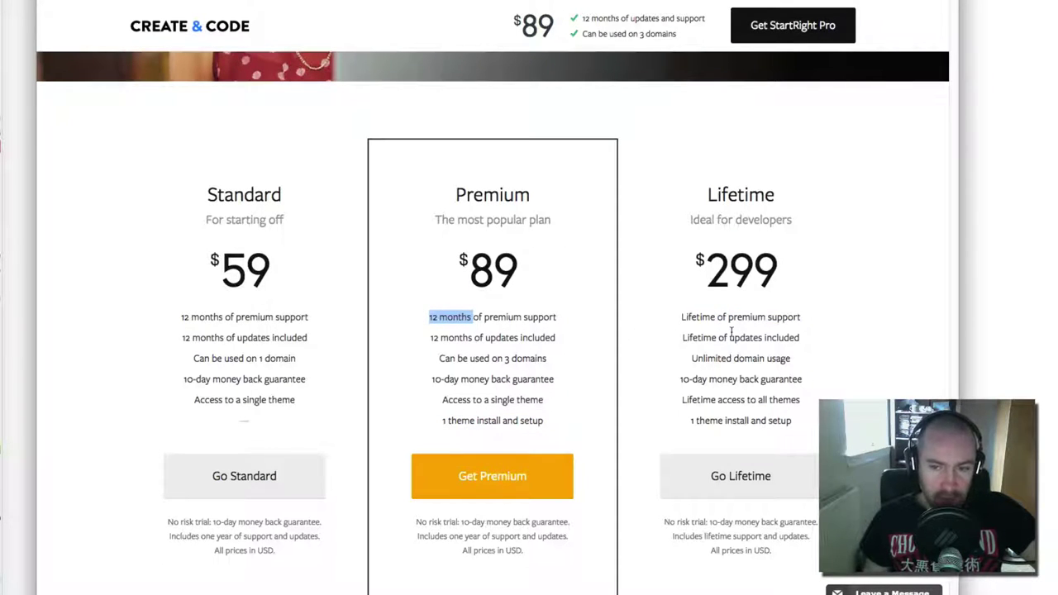
{"action": "left_click", "coordinate": [695, 359]}
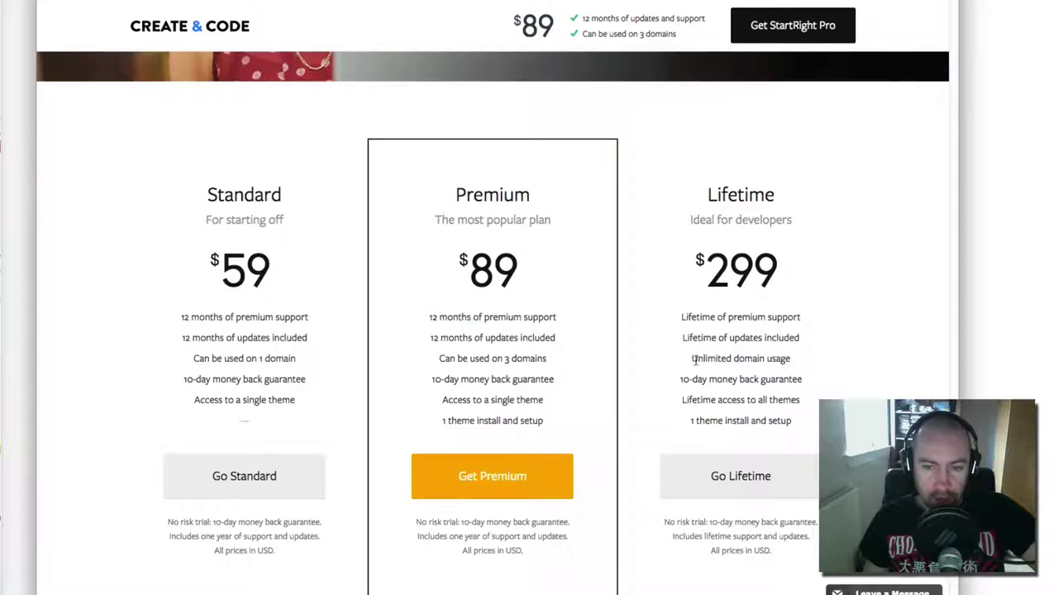
{"action": "left_click_drag", "start_coordinate": [696, 359], "coordinate": [782, 363]}
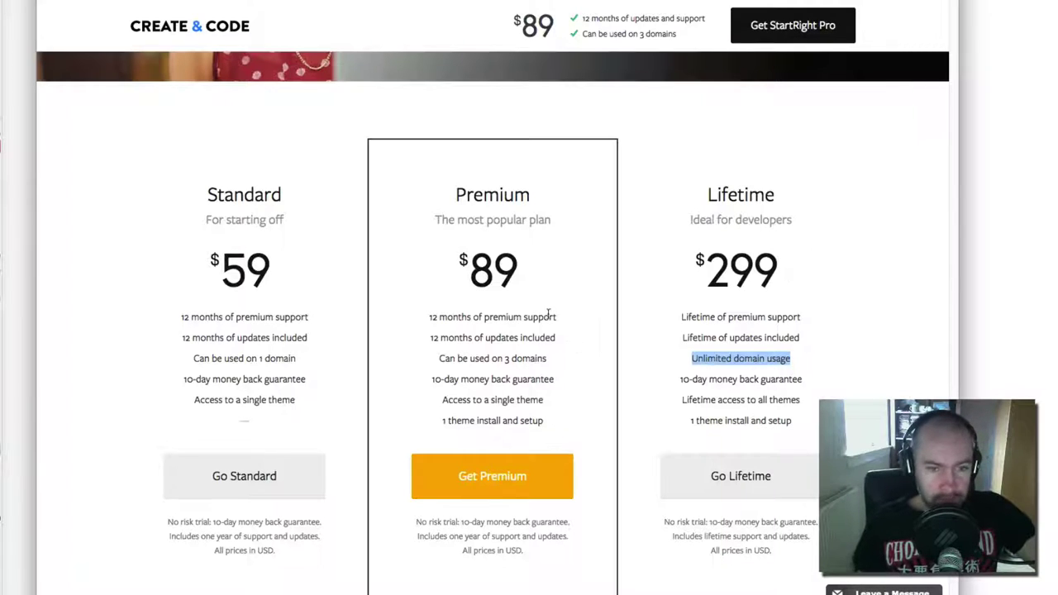
Compare the Standard and Premium plan prices by highlighting each figure in turn
{"action": "left_click_drag", "start_coordinate": [276, 276], "coordinate": [201, 268]}
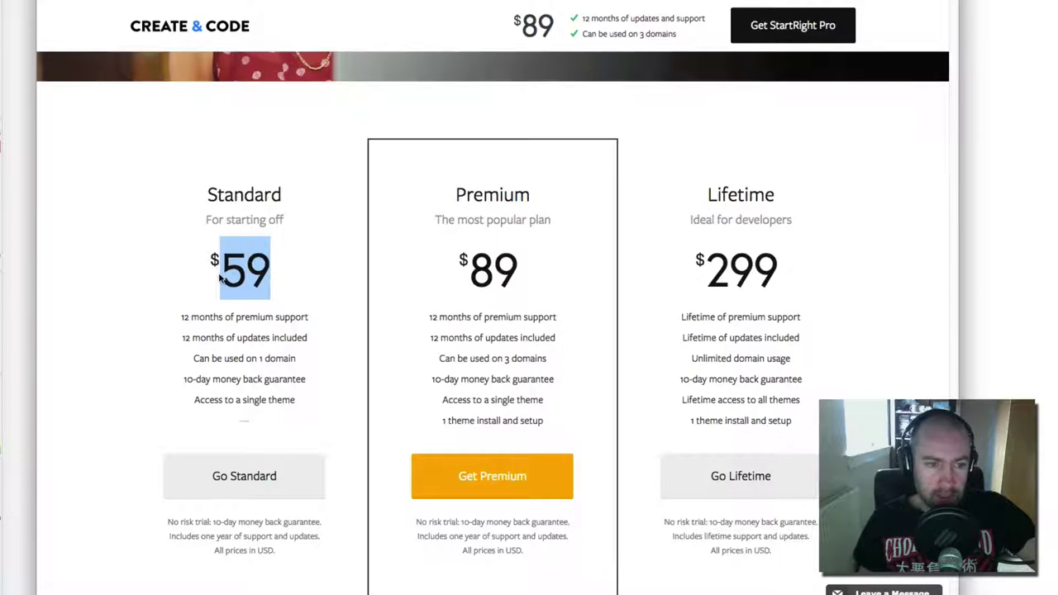
{"action": "left_click", "coordinate": [223, 277]}
{"action": "left_click_drag", "start_coordinate": [220, 281], "coordinate": [259, 279]}
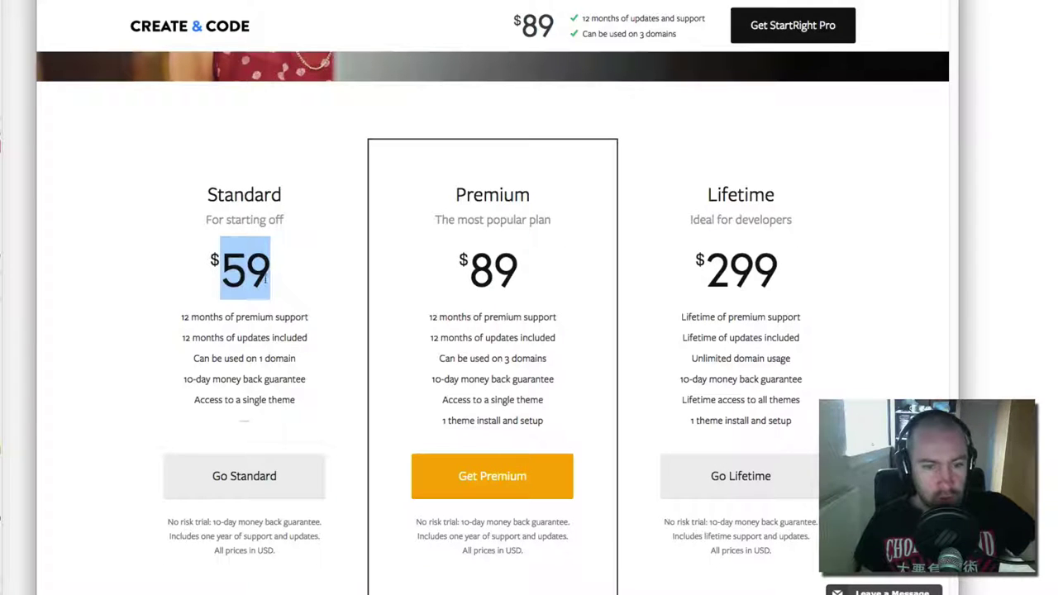
{"action": "left_click", "coordinate": [470, 295]}
{"action": "mouse_move", "coordinate": [474, 266]}
{"action": "left_mouse_down"}
{"action": "mouse_move", "coordinate": [523, 278]}
{"action": "mouse_move", "coordinate": [476, 276]}
{"action": "left_mouse_up"}
{"action": "left_click", "coordinate": [510, 272]}
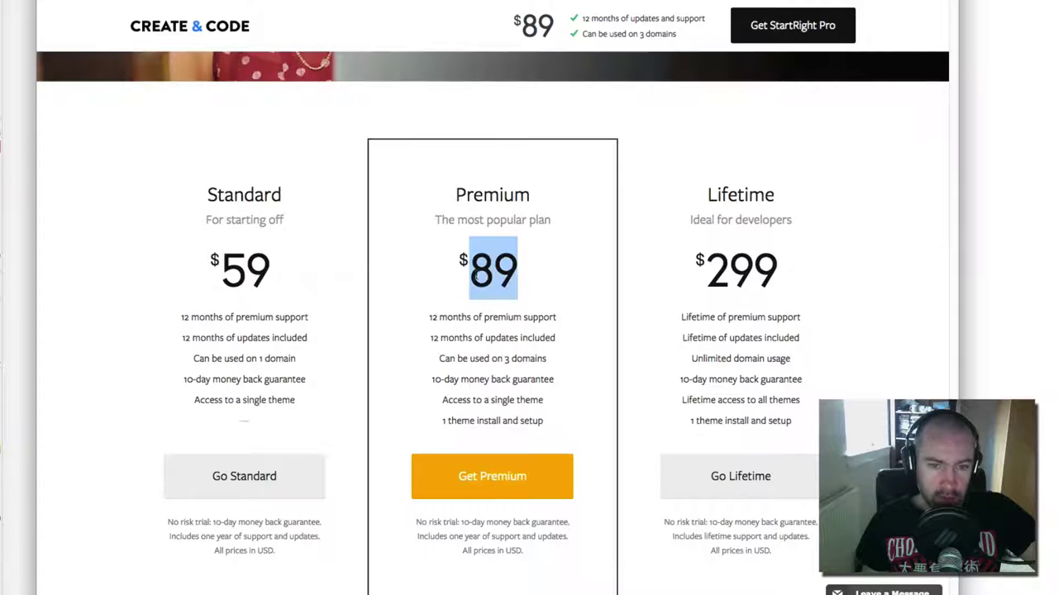
Glance at the Frequently Asked Questions, and weigh the Standard price against Premium's "1 theme install and setup" by highlighting both
{"action": "scroll", "coordinate": [572, 391], "scroll_direction": "down", "scroll_amount": 5}
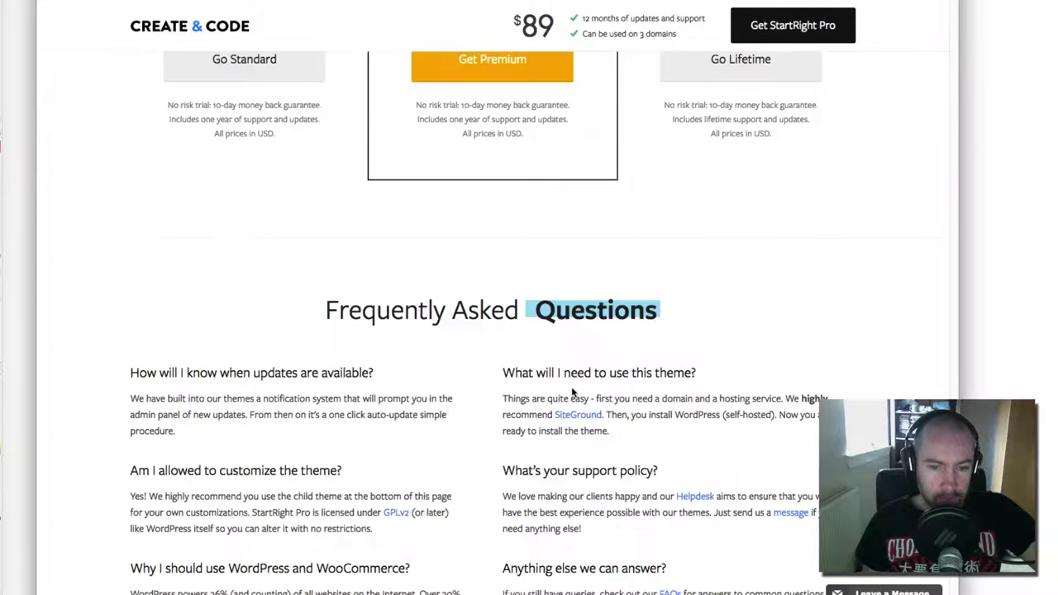
{"action": "scroll", "coordinate": [572, 392], "scroll_direction": "up", "scroll_amount": 5}
{"action": "left_click", "coordinate": [244, 265]}
{"action": "left_click_drag", "start_coordinate": [246, 277], "coordinate": [217, 279]}
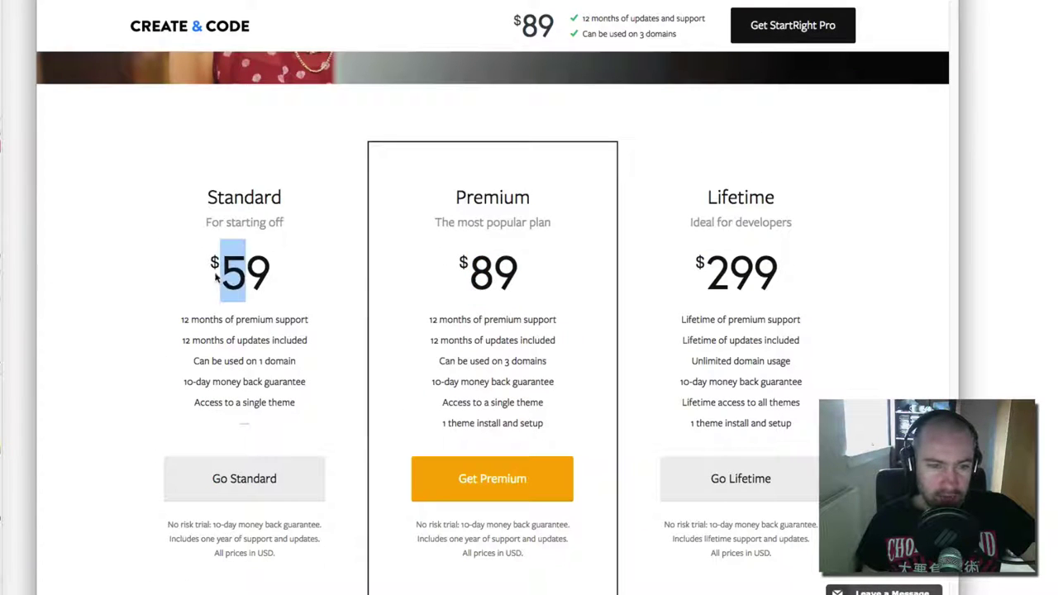
{"action": "left_click", "coordinate": [217, 279]}
{"action": "left_click_drag", "start_coordinate": [443, 424], "coordinate": [544, 426]}
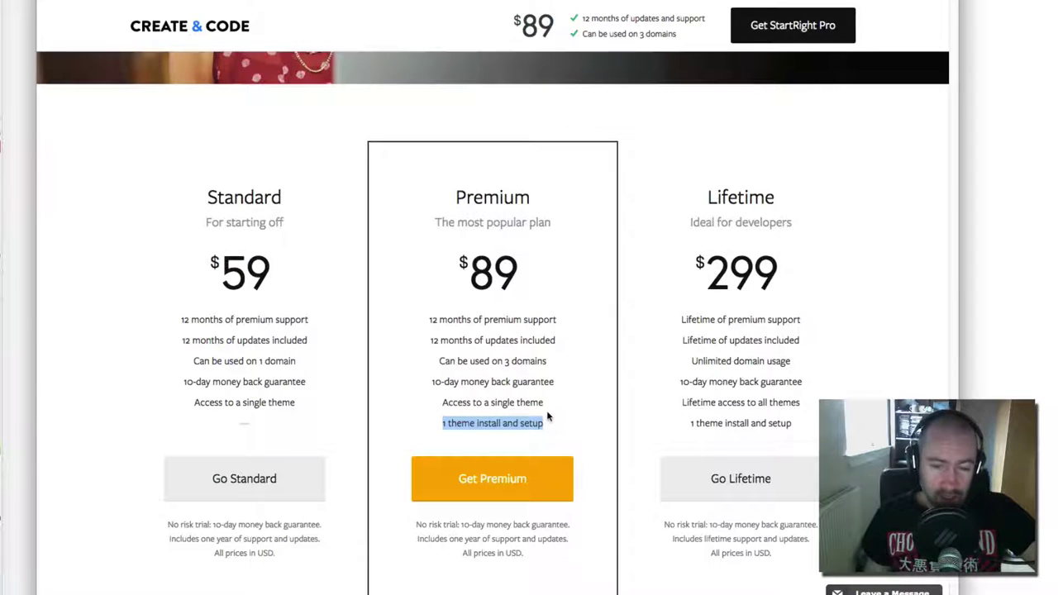
Examine the StartRight Pro sales page's FAQ, theme version details and footer, and the feature sections above the pricing plans
{"action": "scroll", "coordinate": [553, 412], "scroll_direction": "down", "scroll_amount": 3}
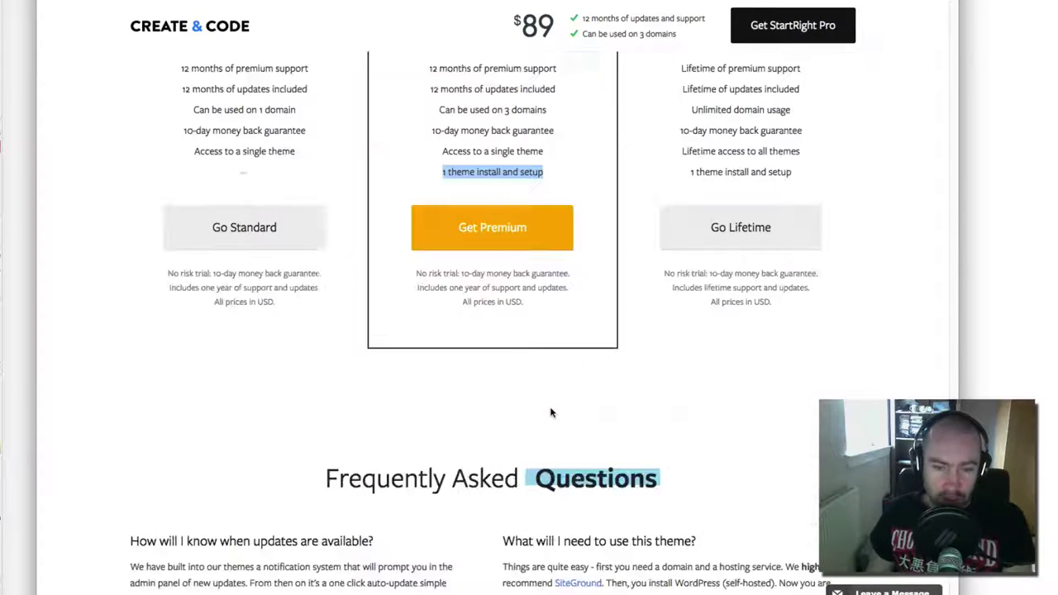
{"action": "scroll", "coordinate": [545, 412], "scroll_direction": "down", "scroll_amount": 5}
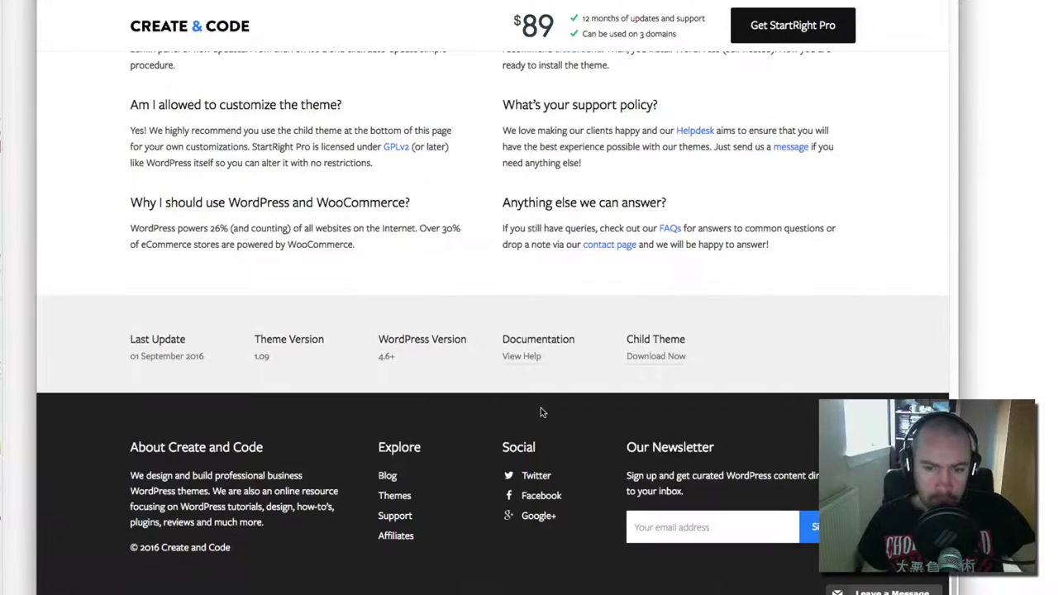
{"action": "scroll", "coordinate": [542, 412], "scroll_direction": "up", "scroll_amount": 8}
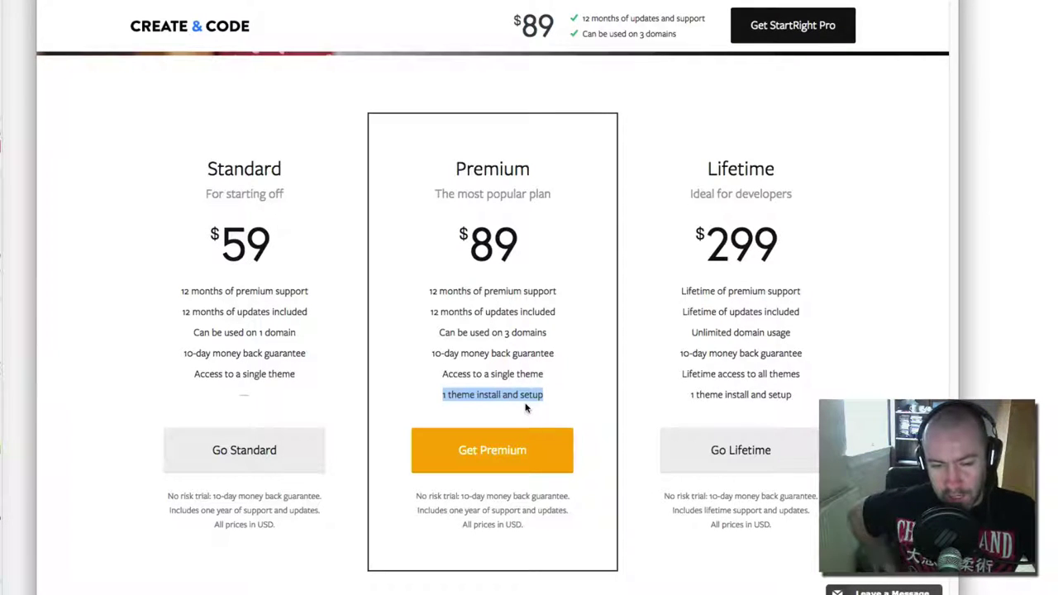
{"action": "scroll", "coordinate": [530, 410], "scroll_direction": "down", "scroll_amount": 10}
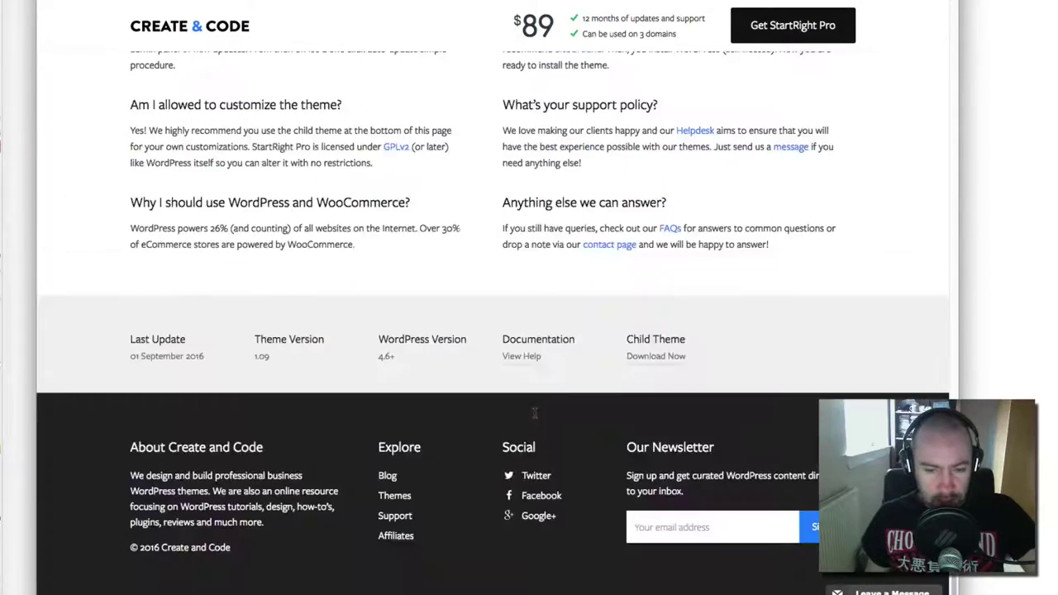
{"action": "scroll", "coordinate": [536, 411], "scroll_direction": "up", "scroll_amount": 13}
{"action": "scroll", "coordinate": [536, 410], "scroll_direction": "up", "scroll_amount": 5}
{"action": "scroll", "coordinate": [590, 218], "scroll_direction": "up", "scroll_amount": 5}
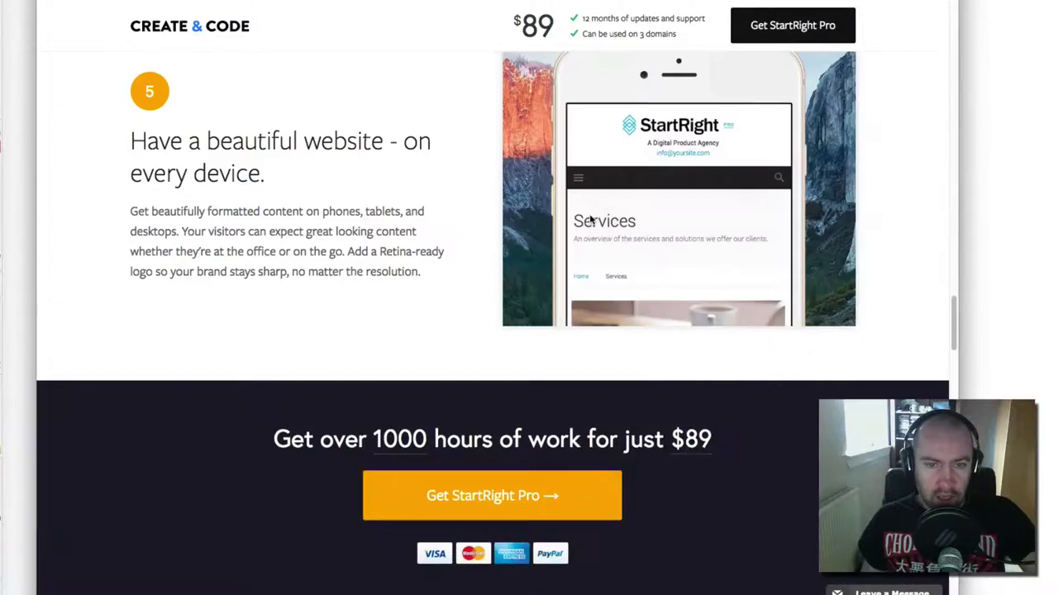
{"action": "scroll", "coordinate": [544, 305], "scroll_direction": "down", "scroll_amount": 12}
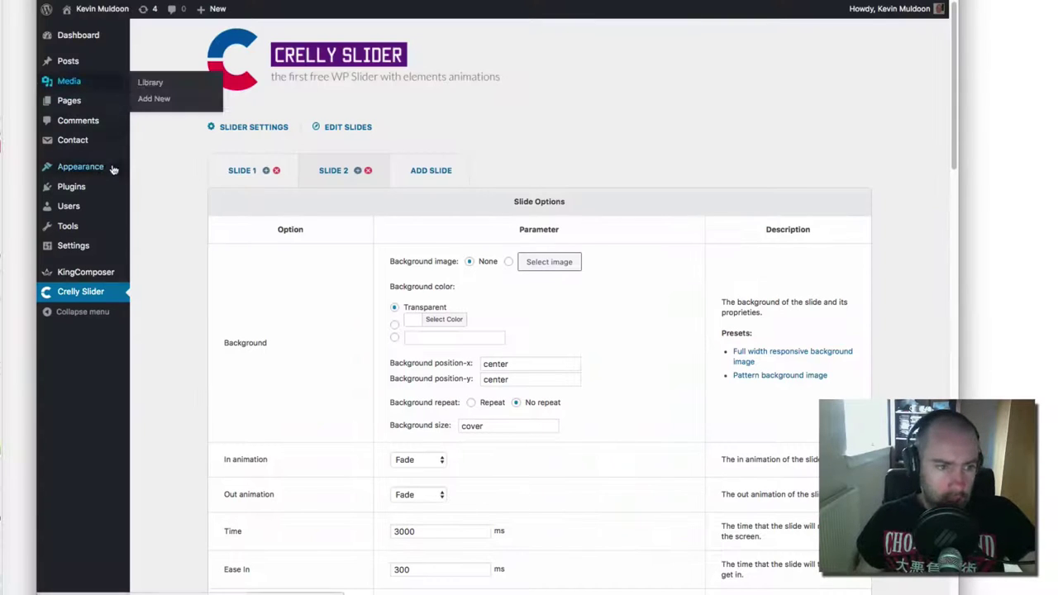
Switch to the WordPress admin, open the installed themes page and locate the StartRight Pro theme
{"action": "mouse_move", "coordinate": [108, 167]}
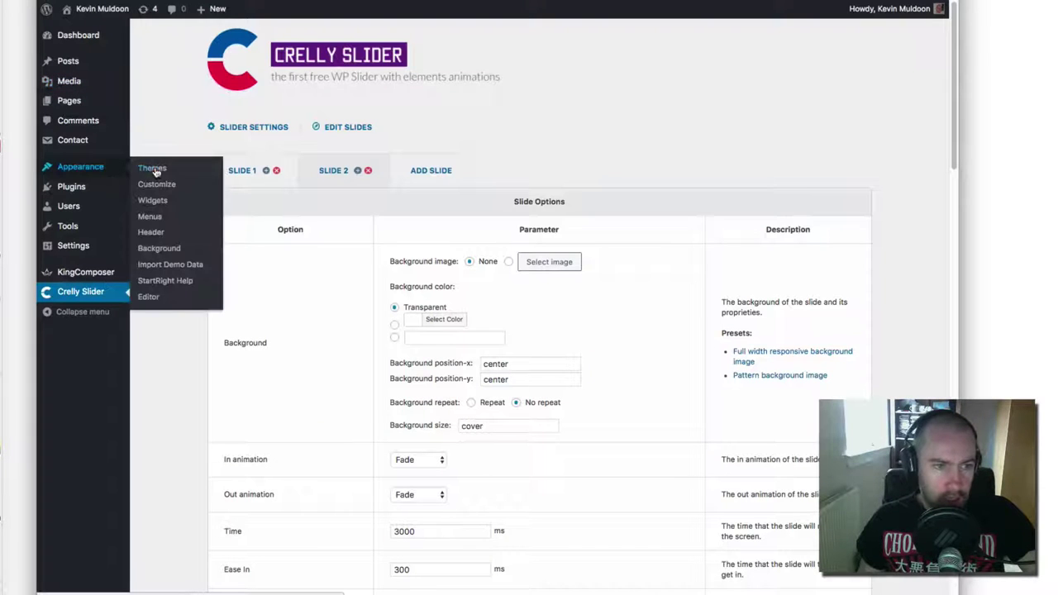
{"action": "left_click", "coordinate": [162, 170]}
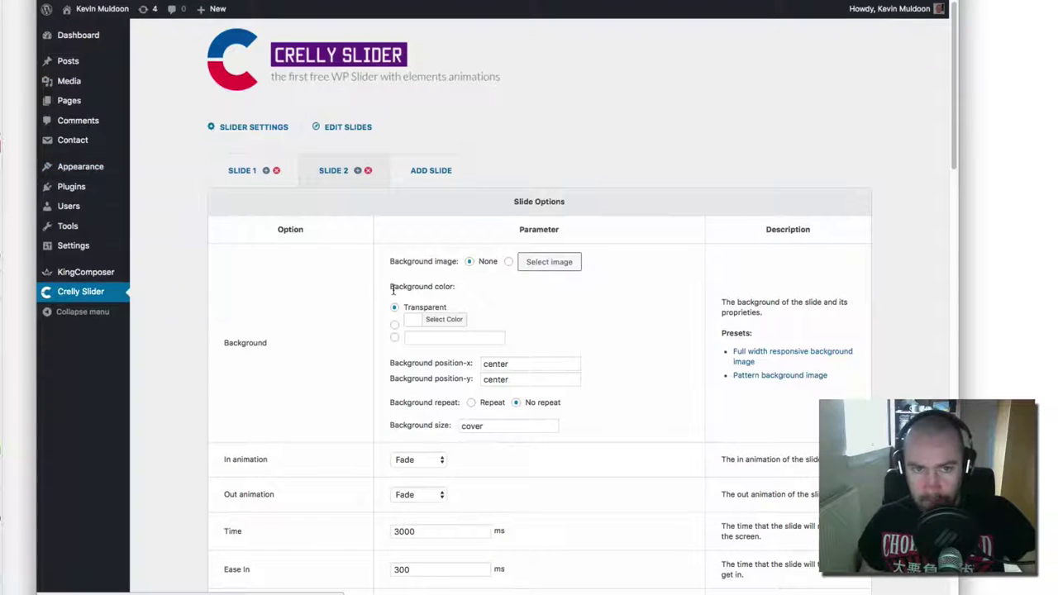
{"action": "scroll", "coordinate": [794, 335], "scroll_direction": "down", "scroll_amount": 20}
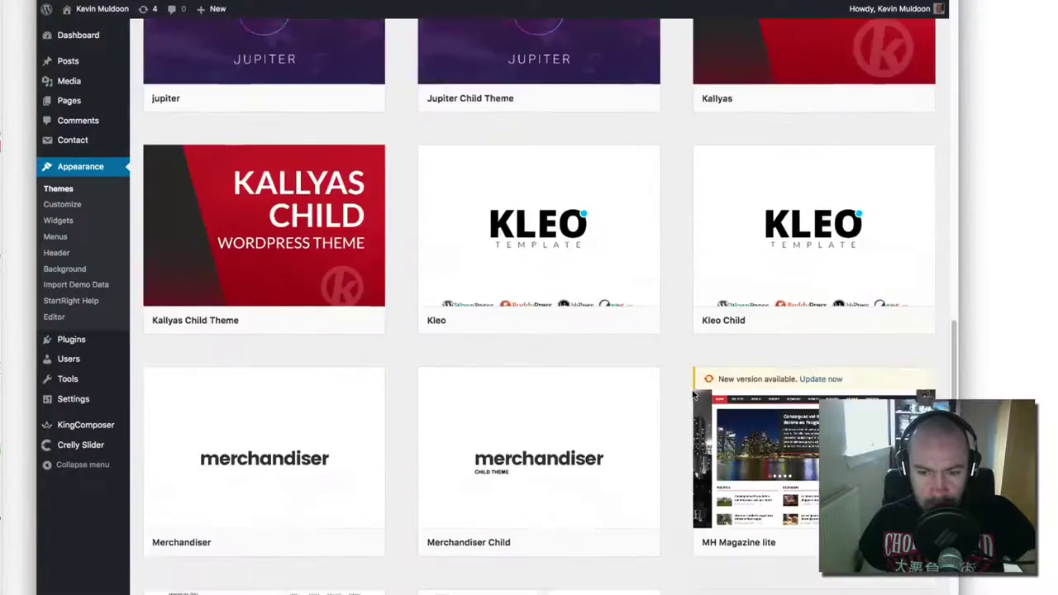
{"action": "scroll", "coordinate": [695, 391], "scroll_direction": "down", "scroll_amount": 15}
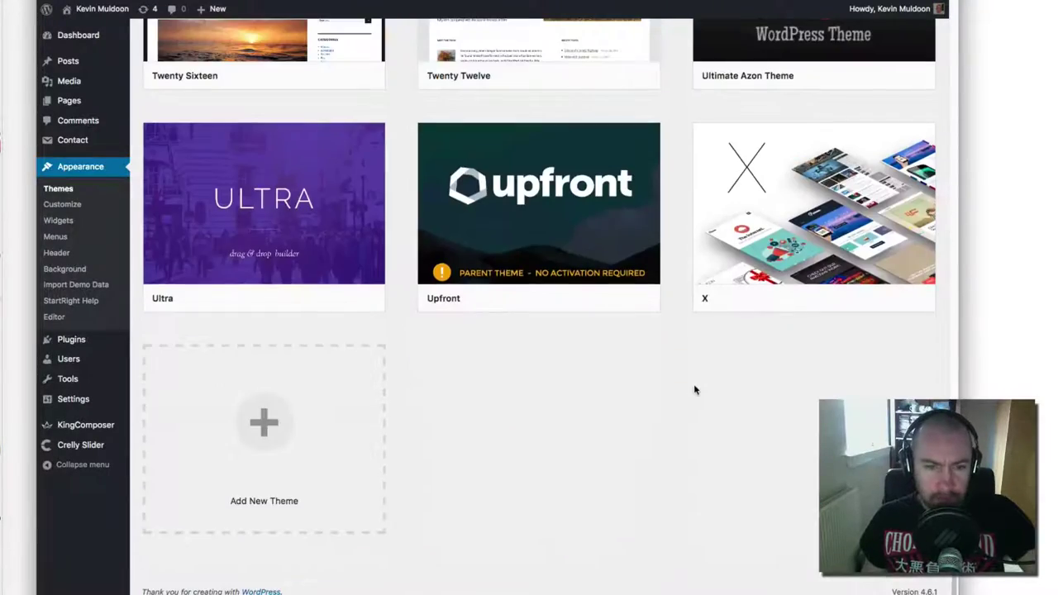
{"action": "scroll", "coordinate": [694, 389], "scroll_direction": "up", "scroll_amount": 10}
{"action": "scroll", "coordinate": [695, 391], "scroll_direction": "up", "scroll_amount": 6}
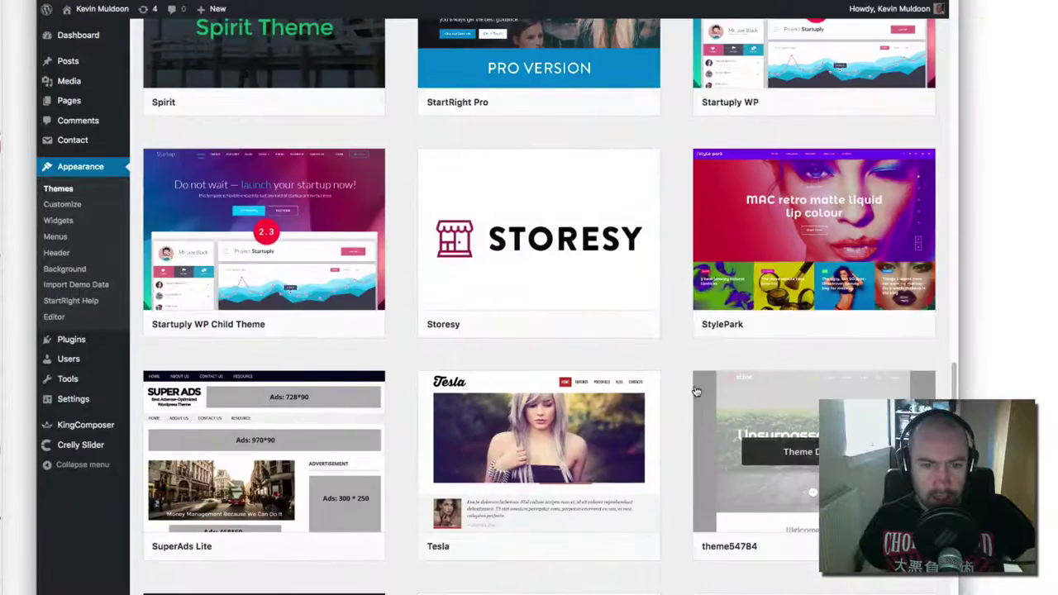
{"action": "scroll", "coordinate": [692, 392], "scroll_direction": "up", "scroll_amount": 3}
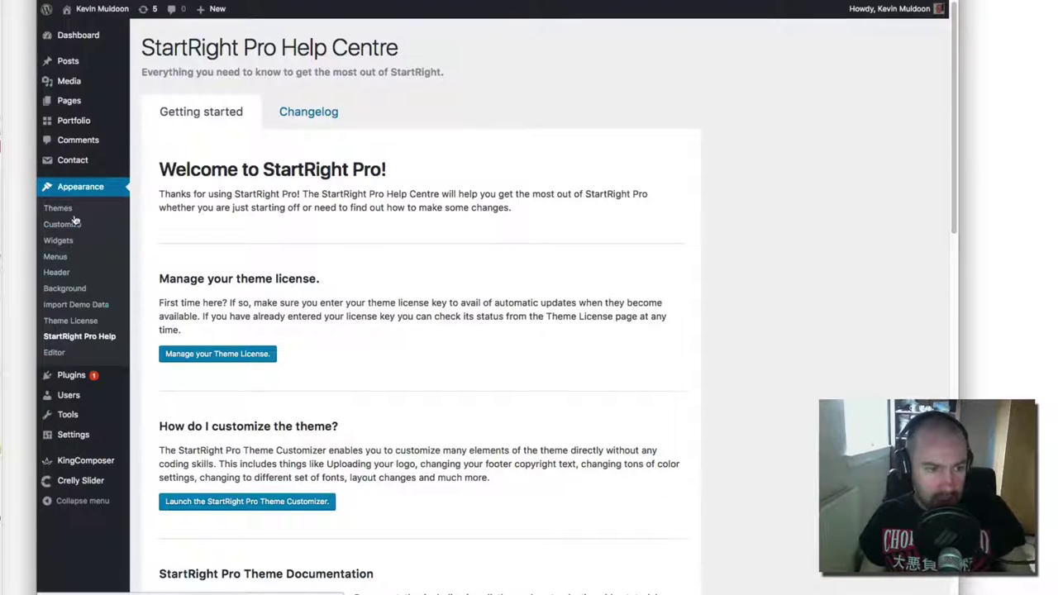
Review the theme's license key page and the One Click Demo Import page, closing the Customizer opened in between
{"action": "left_click", "coordinate": [86, 322]}
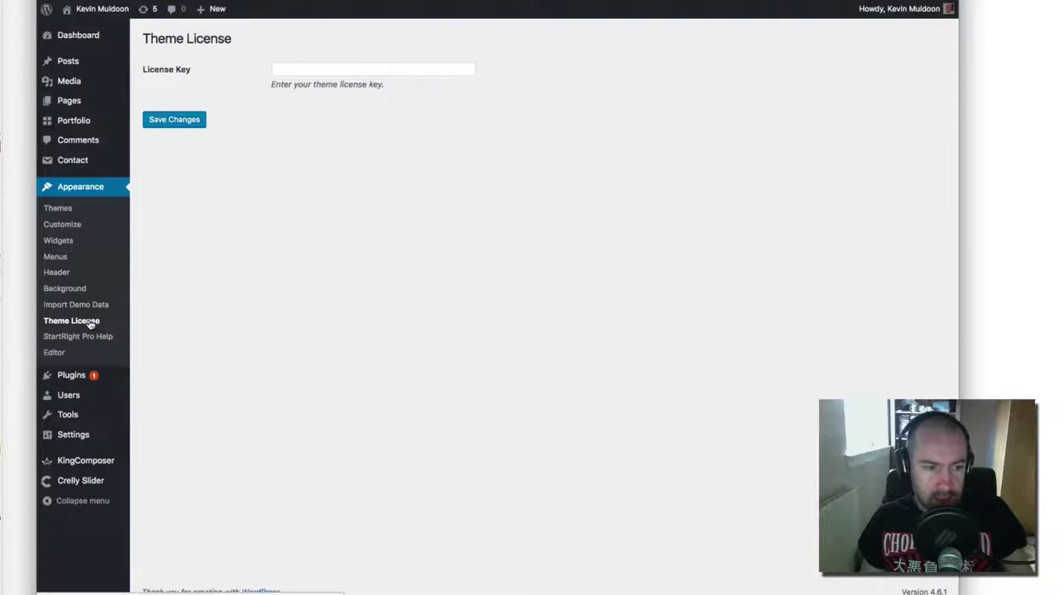
{"action": "left_click", "coordinate": [291, 69]}
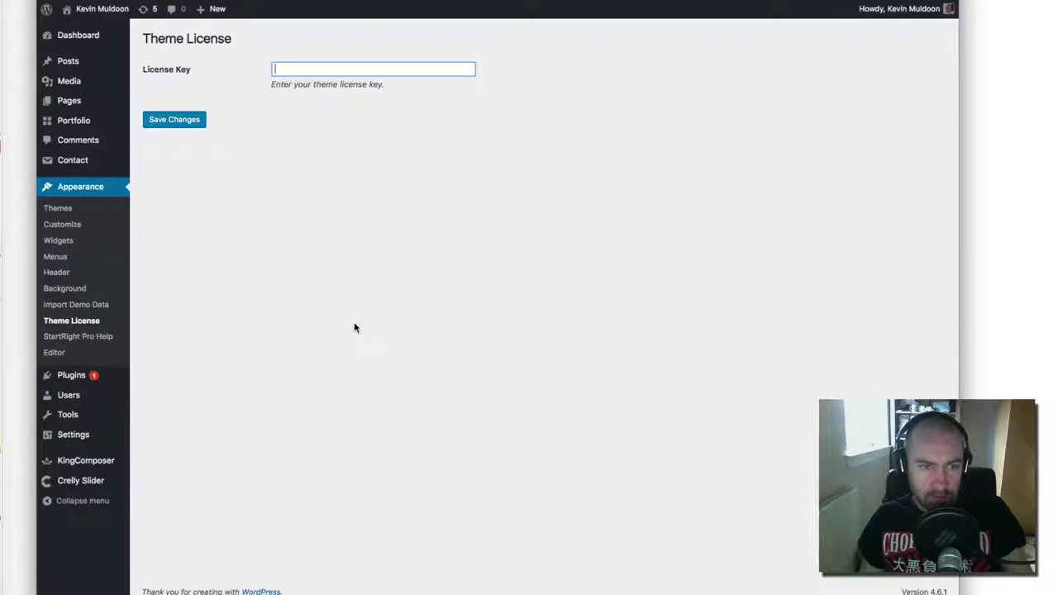
{"action": "left_click", "coordinate": [110, 311]}
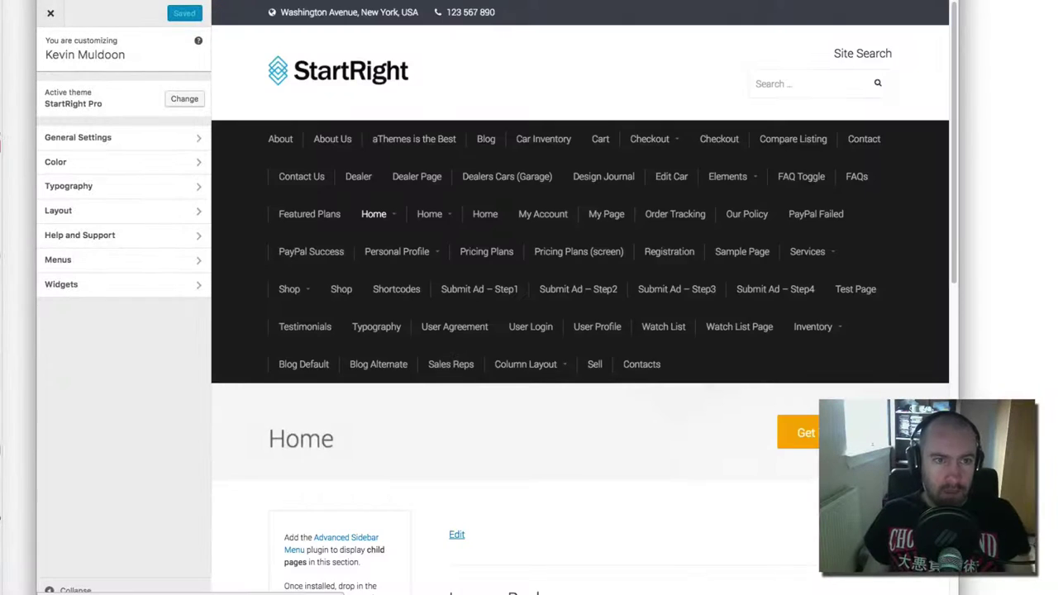
{"action": "left_click", "coordinate": [50, 15]}
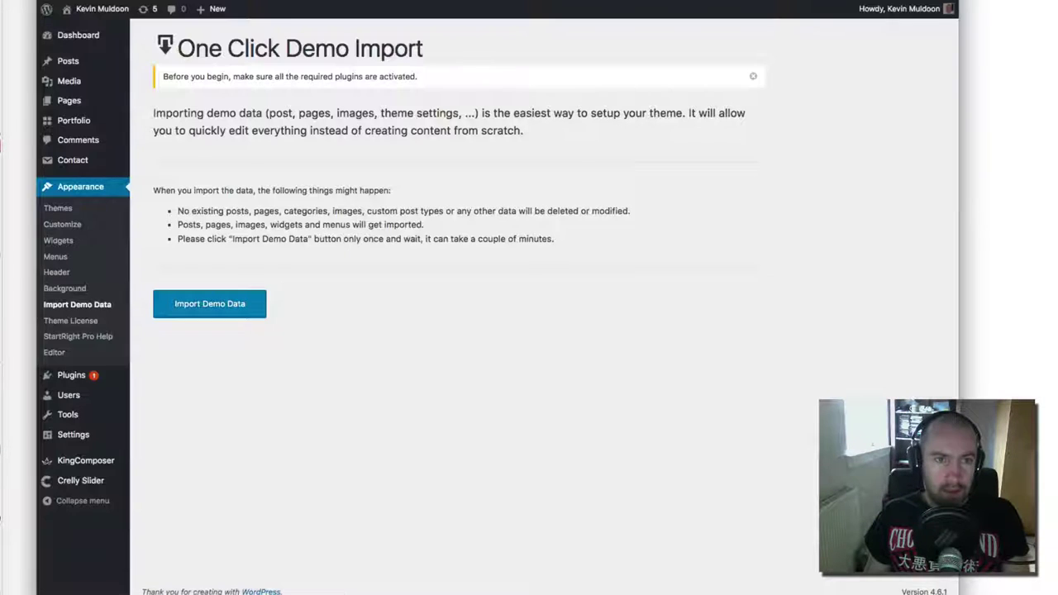
Look through the Portfolio section: the item list, the new portfolio item editor and the portfolio categories page
{"action": "left_click", "coordinate": [96, 123]}
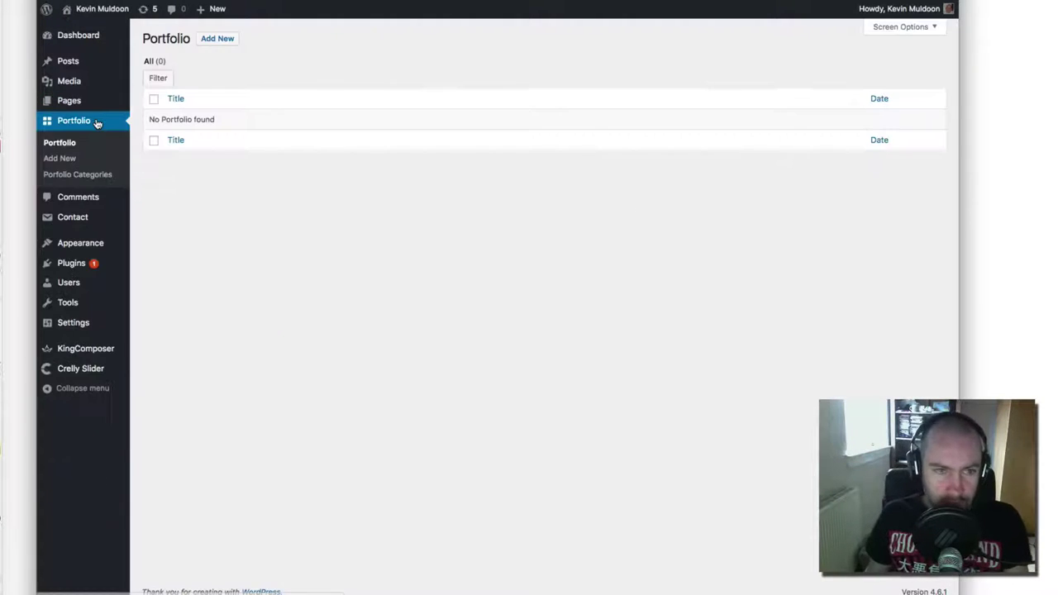
{"action": "left_click", "coordinate": [60, 158]}
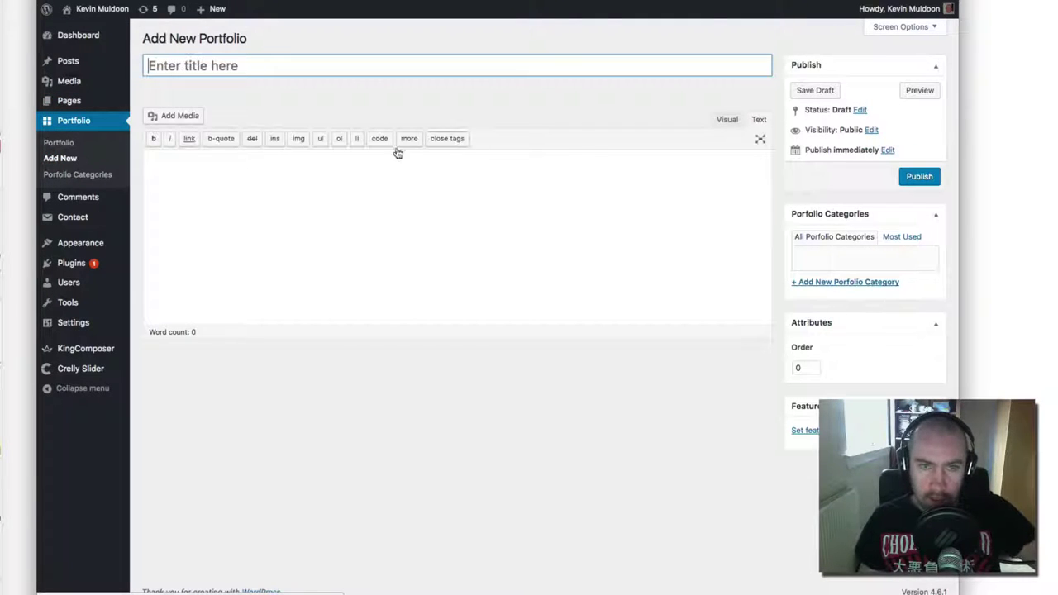
{"action": "left_click", "coordinate": [326, 182]}
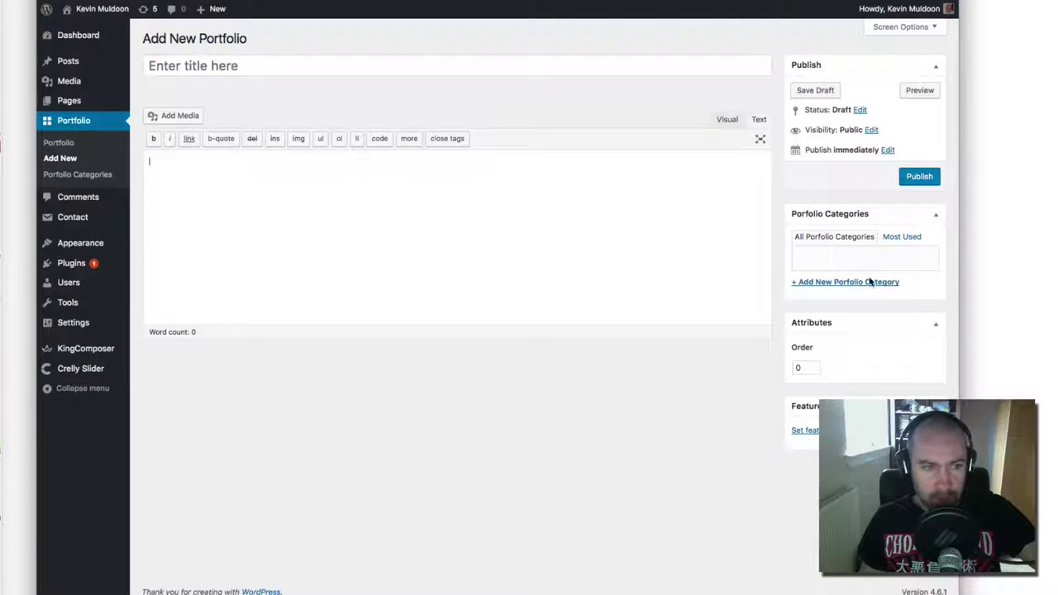
{"action": "left_click", "coordinate": [93, 175]}
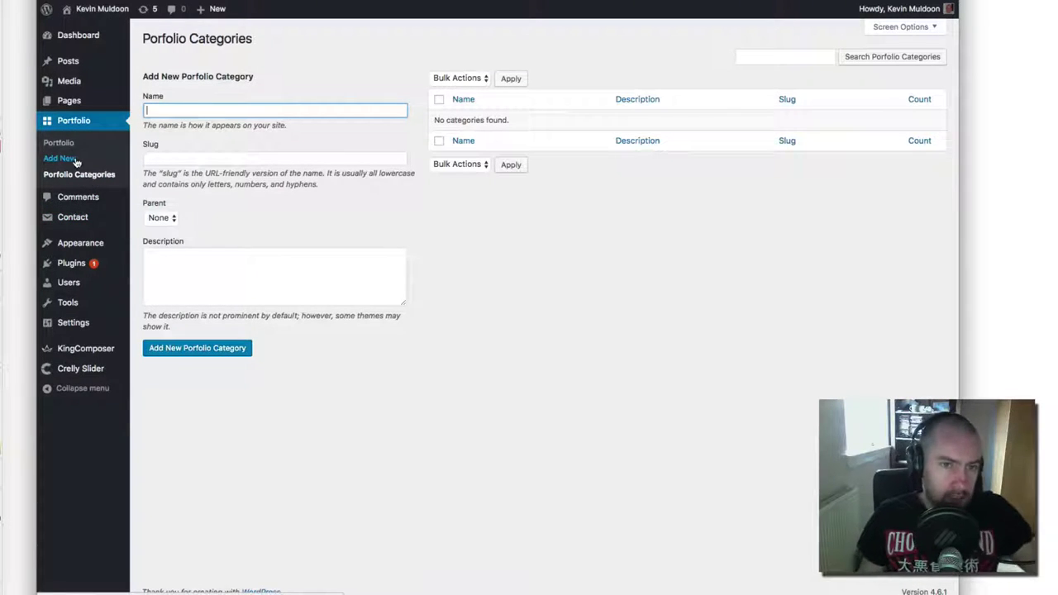
Launch the theme Customizer and look over the options listed in General Settings
{"action": "mouse_move", "coordinate": [83, 257]}
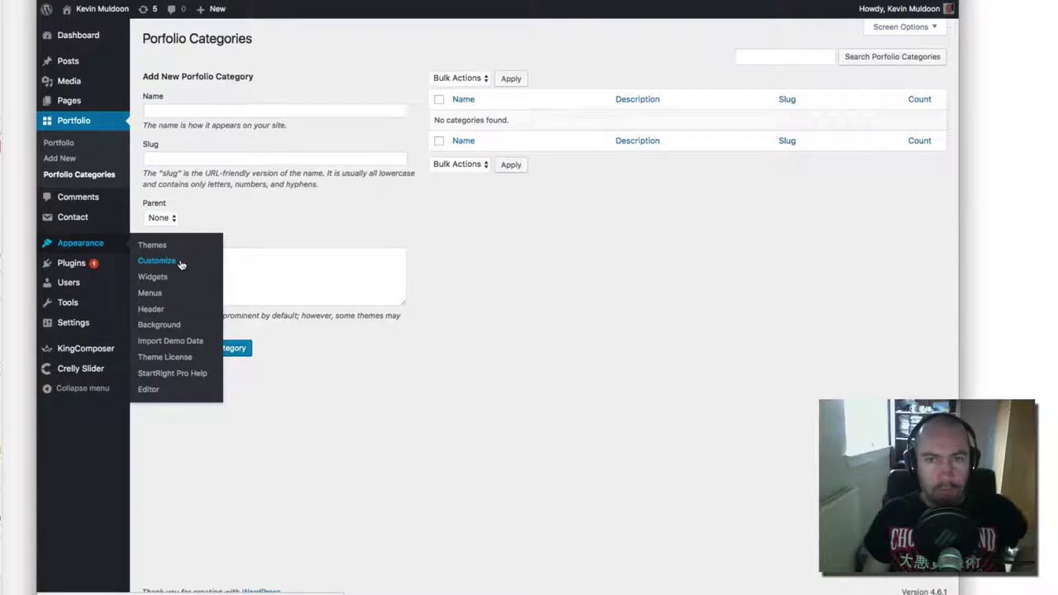
{"action": "left_click", "coordinate": [181, 262]}
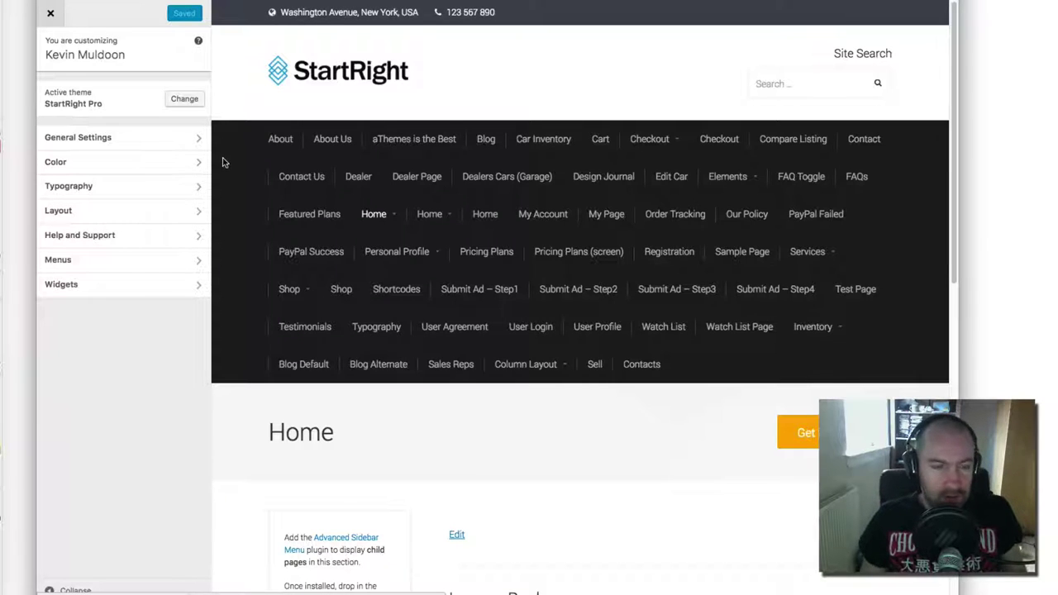
{"action": "left_click", "coordinate": [142, 145]}
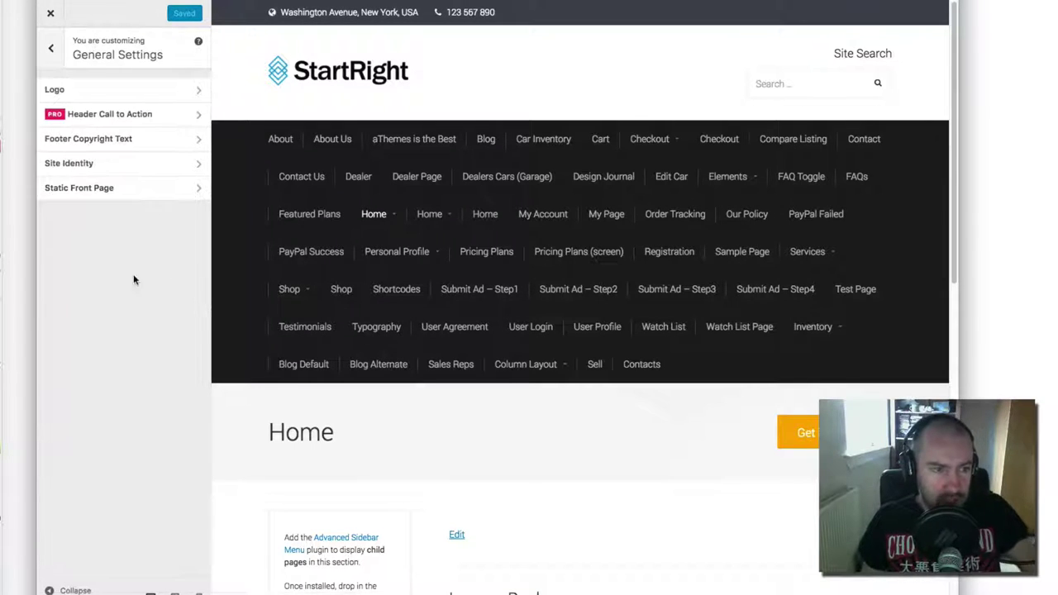
{"action": "left_click", "coordinate": [51, 47]}
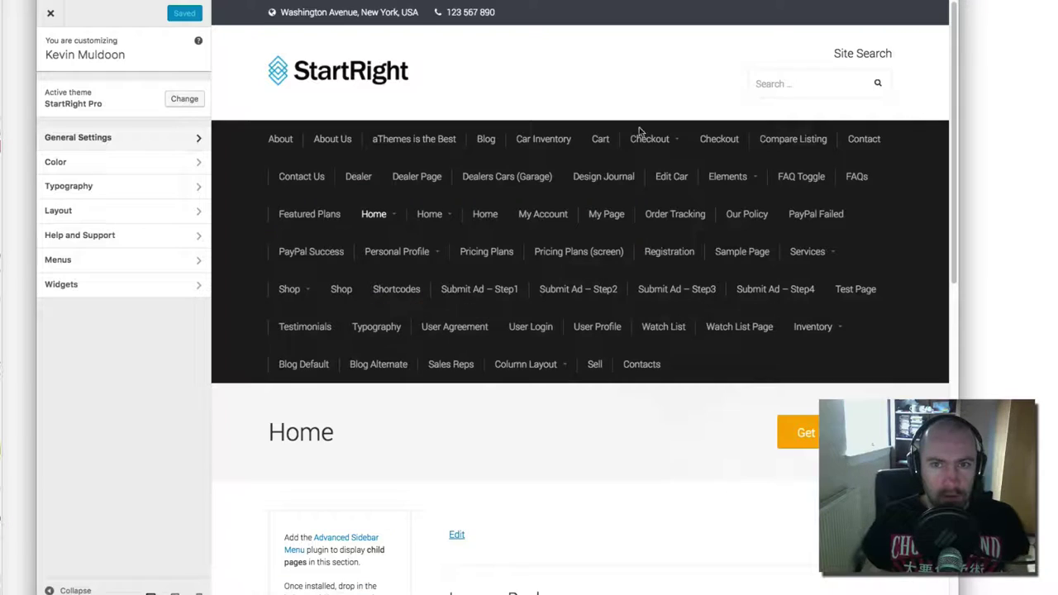
{"action": "left_click", "coordinate": [149, 146]}
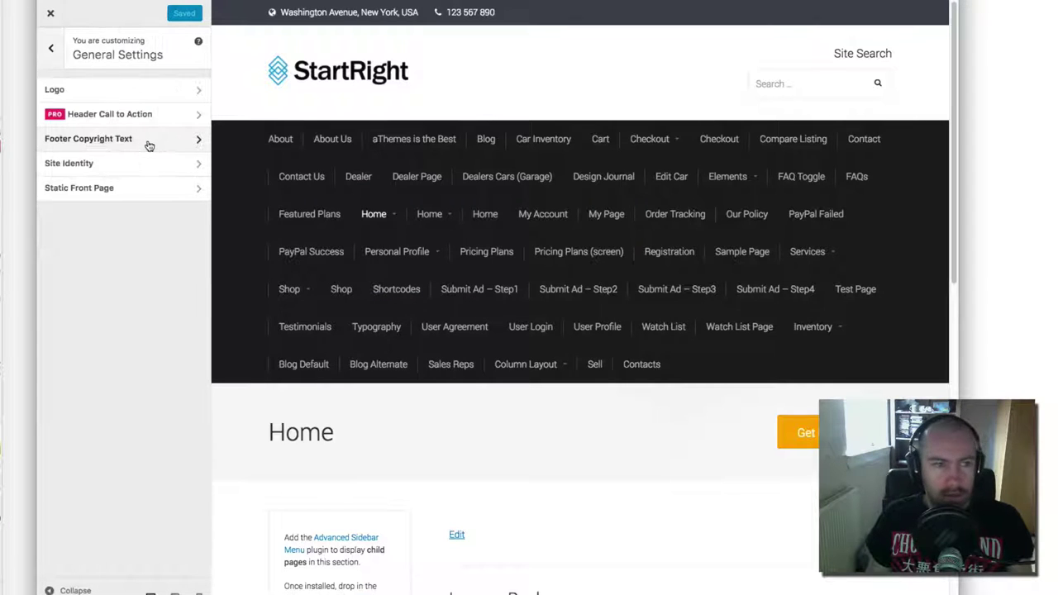
{"action": "left_click", "coordinate": [51, 51]}
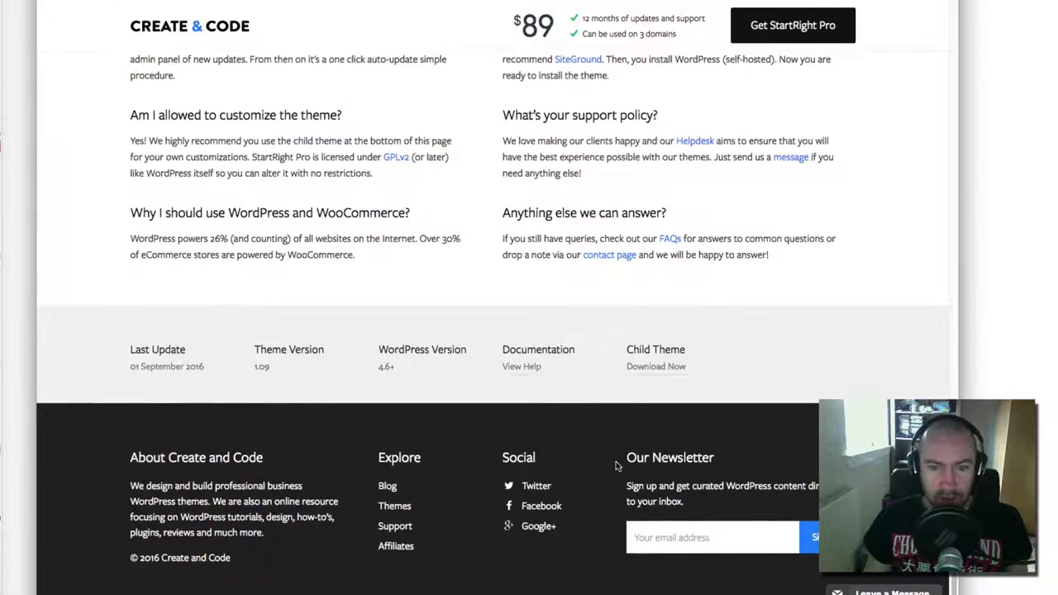
Switch to the StartRight Pro sales page and examine its feature boxes, highlighting the WPML Support heading and description
{"action": "scroll", "coordinate": [616, 466], "scroll_direction": "up", "scroll_amount": 15}
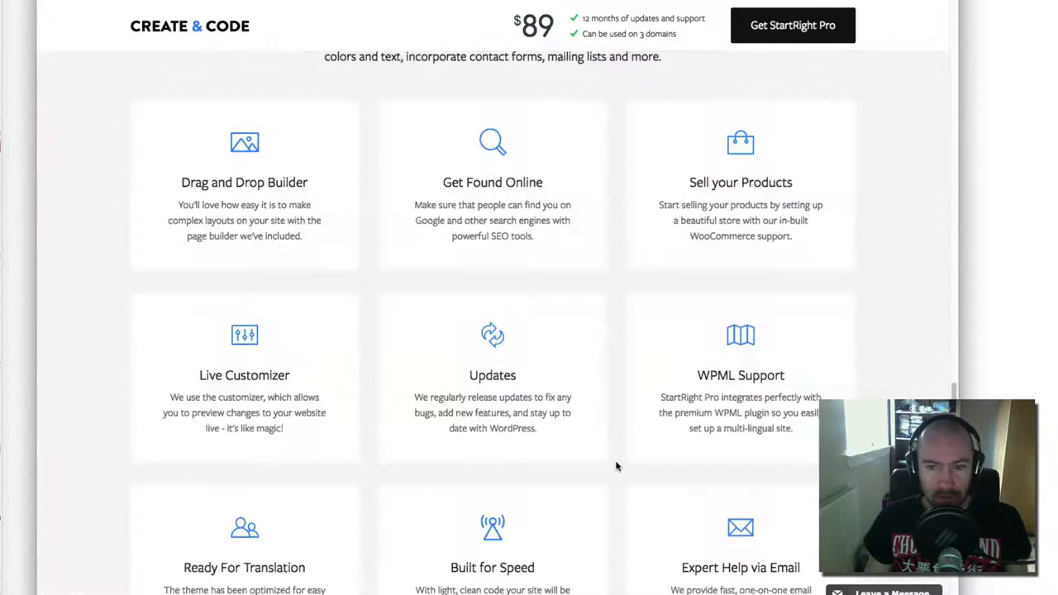
{"action": "left_click_drag", "start_coordinate": [698, 380], "coordinate": [738, 374]}
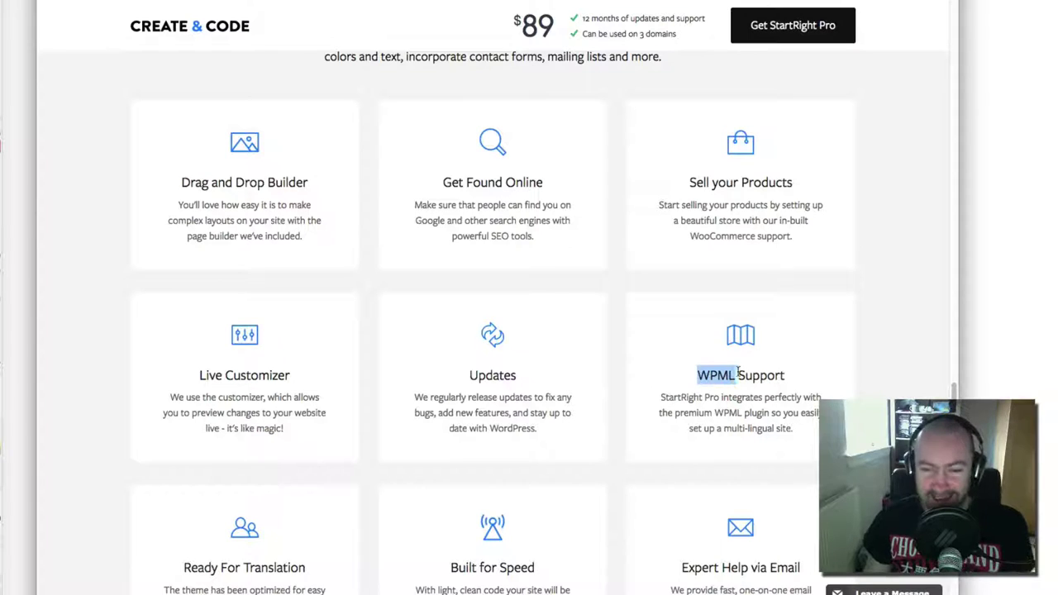
{"action": "left_click", "coordinate": [730, 395]}
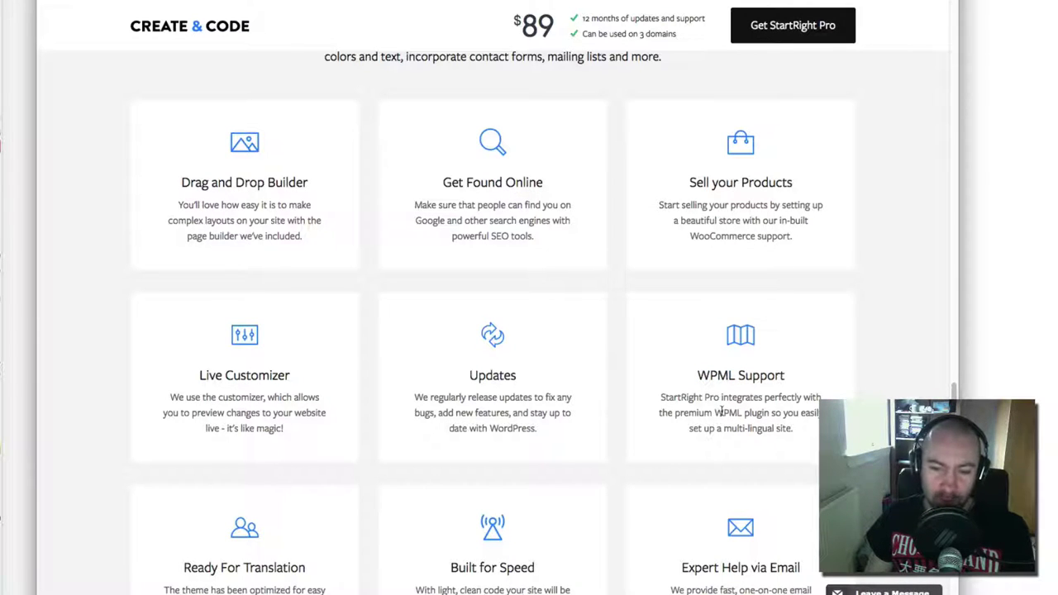
{"action": "left_click_drag", "start_coordinate": [727, 411], "coordinate": [716, 412]}
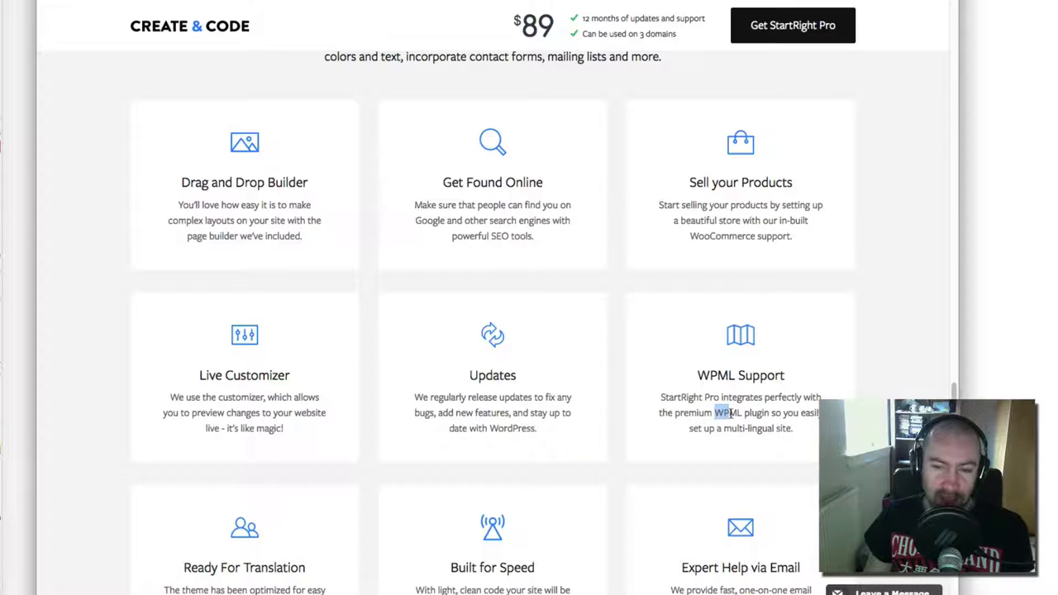
{"action": "left_click", "coordinate": [752, 413]}
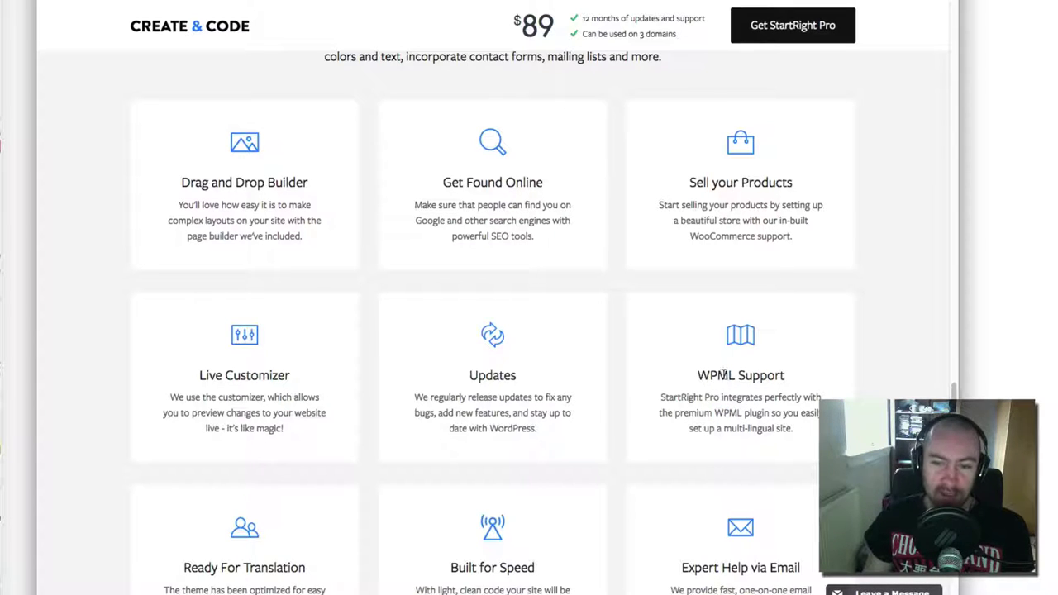
{"action": "left_click_drag", "start_coordinate": [723, 374], "coordinate": [733, 375]}
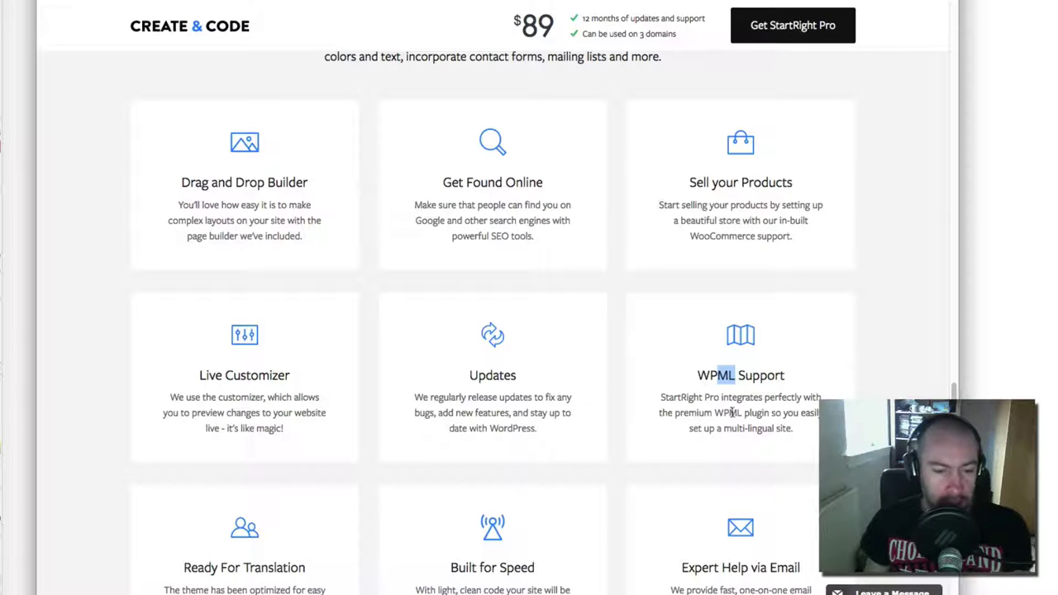
{"action": "scroll", "coordinate": [728, 423], "scroll_direction": "down", "scroll_amount": 5}
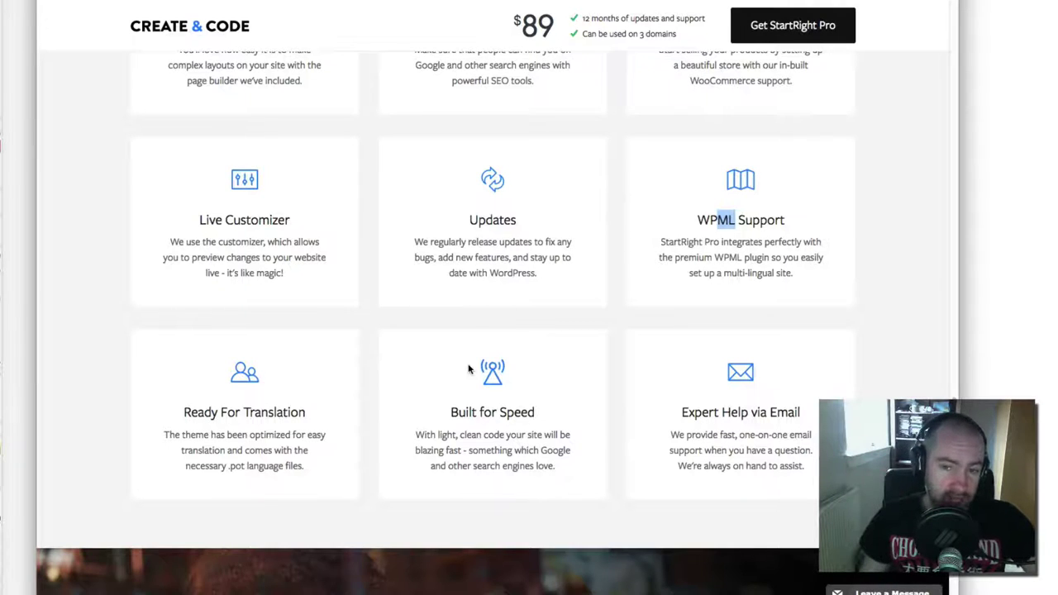
{"action": "scroll", "coordinate": [462, 380], "scroll_direction": "up", "scroll_amount": 4}
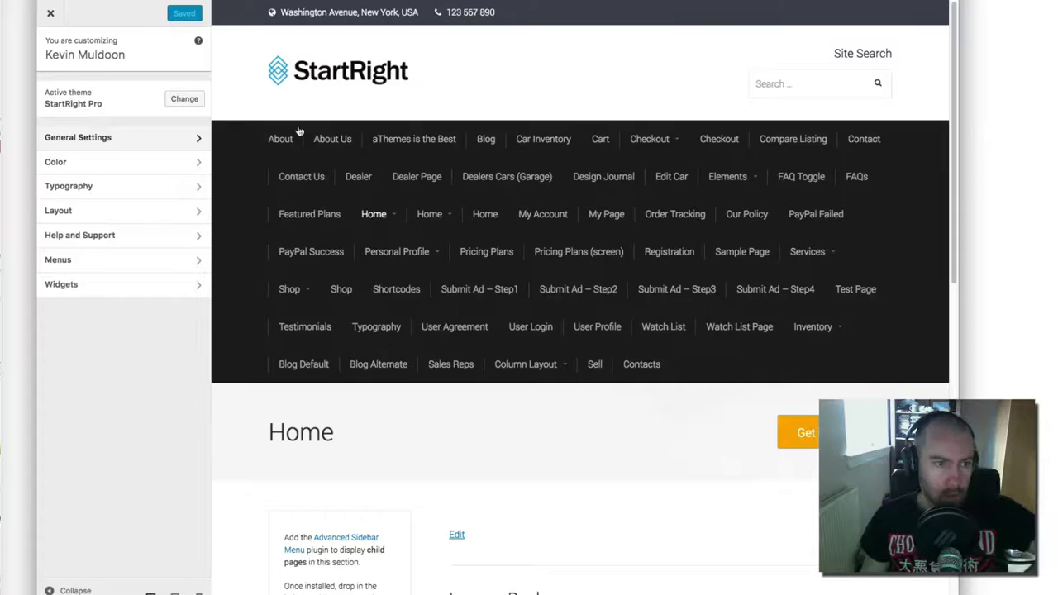
Return to the Customizer and inspect the Header Call to Action settings within General Settings
{"action": "left_click", "coordinate": [165, 137]}
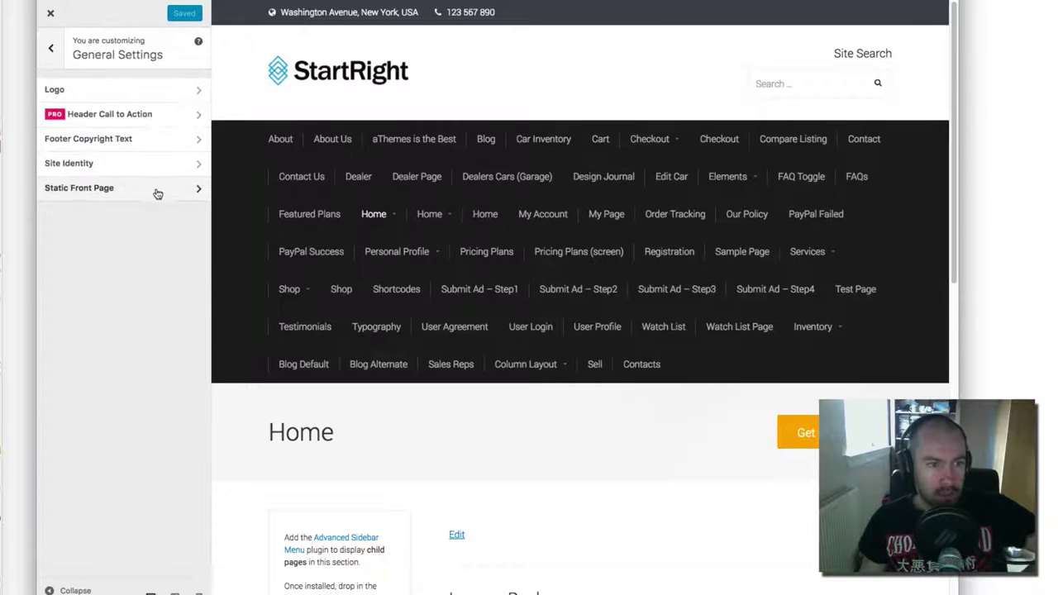
{"action": "left_click", "coordinate": [109, 121]}
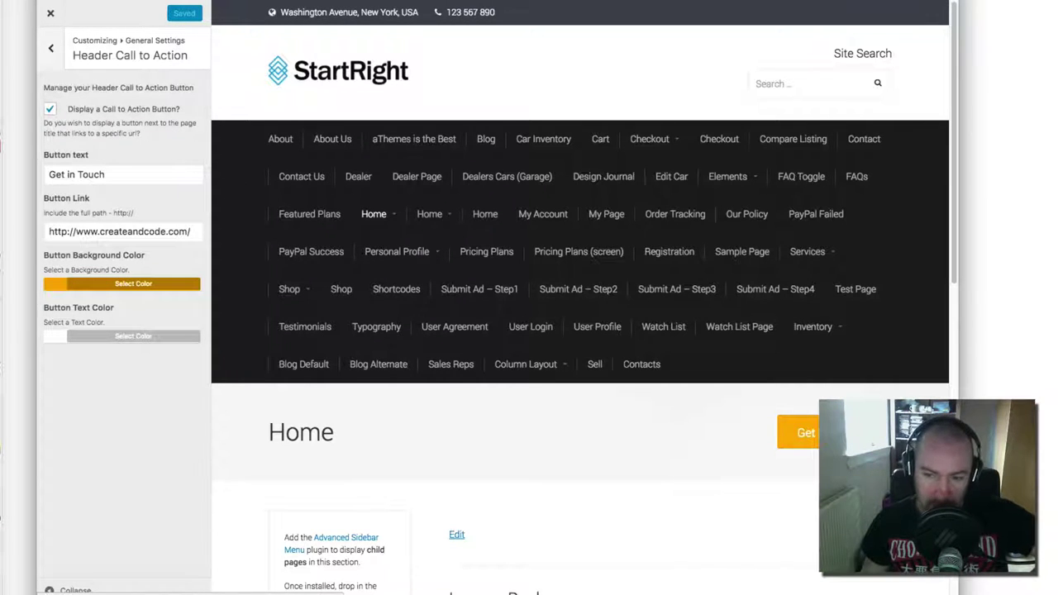
{"action": "scroll", "coordinate": [827, 331], "scroll_direction": "down", "scroll_amount": 2}
{"action": "scroll", "coordinate": [826, 331], "scroll_direction": "up", "scroll_amount": 2}
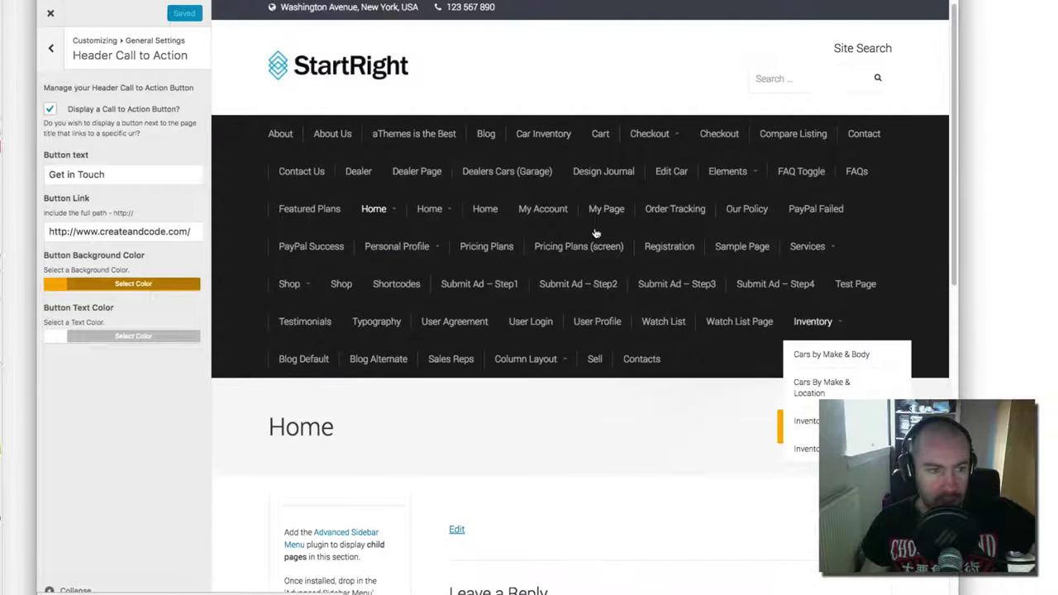
{"action": "left_click", "coordinate": [51, 48]}
{"action": "left_click", "coordinate": [49, 48]}
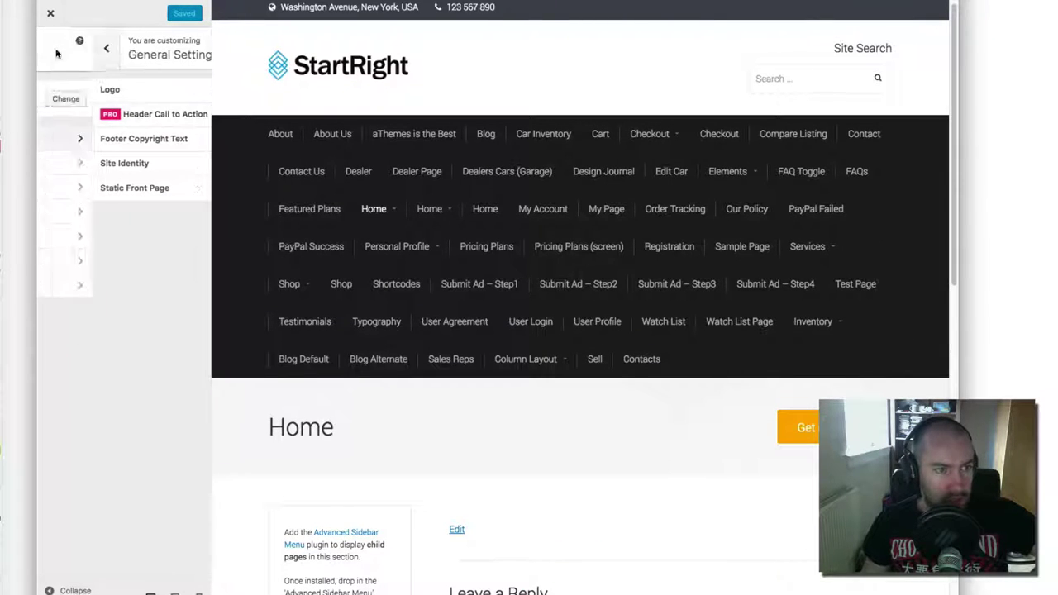
Inspect the items in the Main Navigation and primary-menu menus
{"action": "left_click", "coordinate": [120, 260]}
{"action": "left_click", "coordinate": [109, 124]}
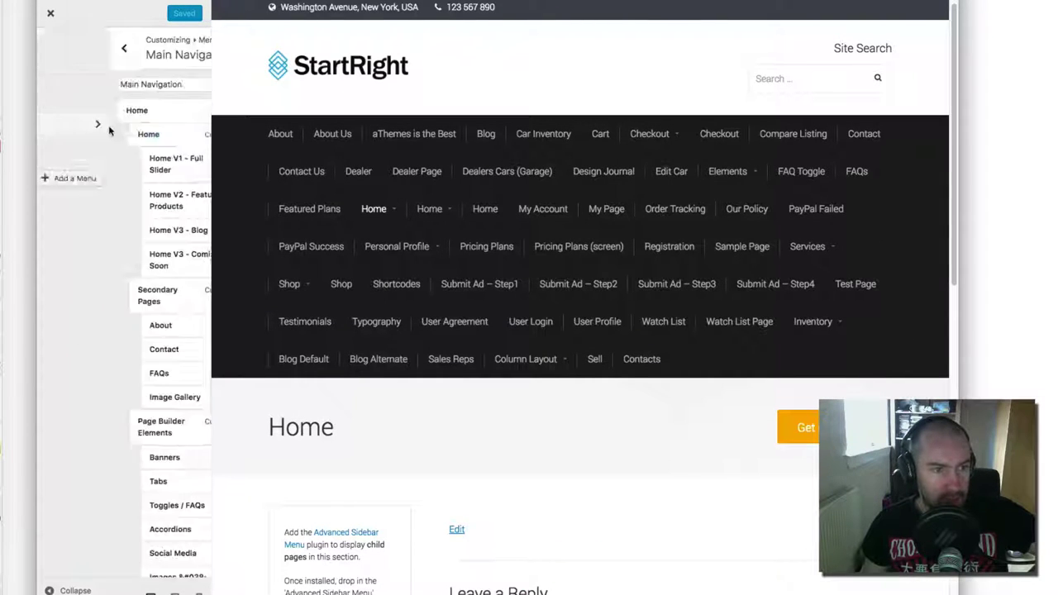
{"action": "left_click", "coordinate": [50, 48]}
{"action": "left_click", "coordinate": [95, 148]}
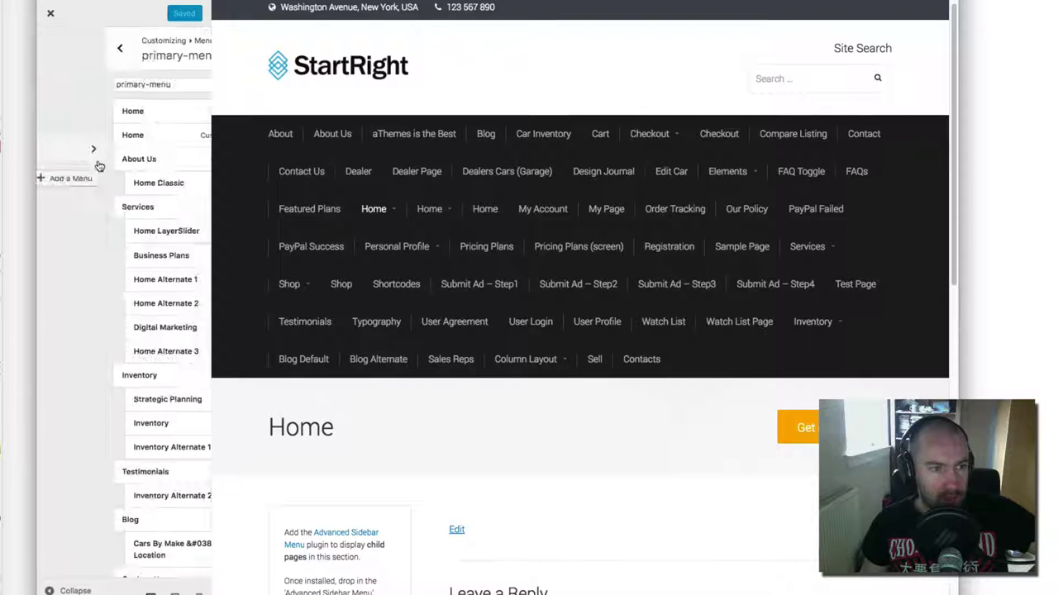
Assign the Main Navigation menu to the theme's Primary Menu location and return to the main Customizer sections
{"action": "left_click", "coordinate": [53, 50]}
{"action": "left_click", "coordinate": [83, 87]}
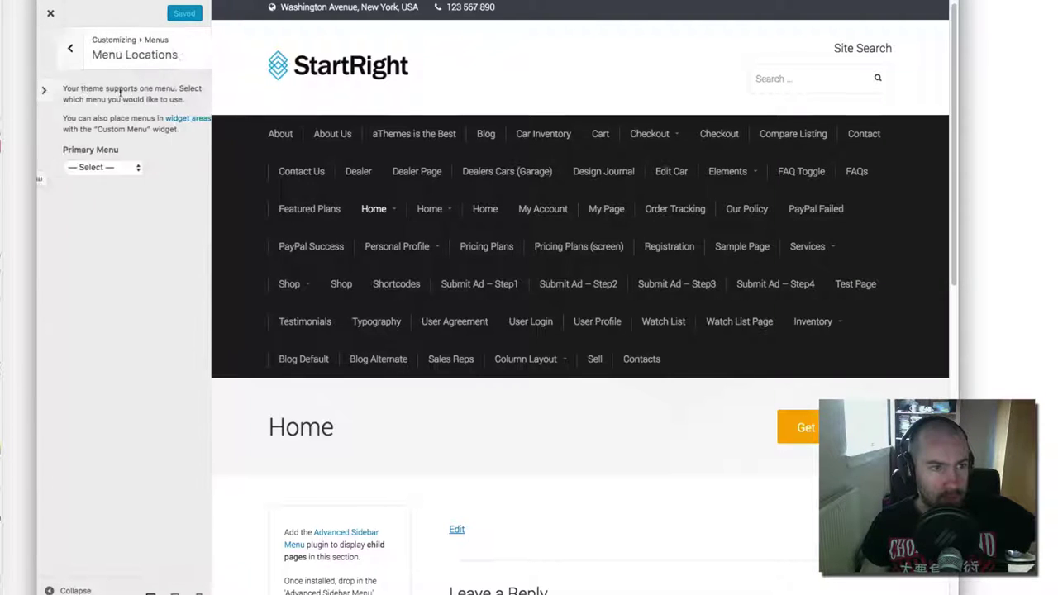
{"action": "left_click", "coordinate": [98, 167]}
{"action": "left_click", "coordinate": [91, 178]}
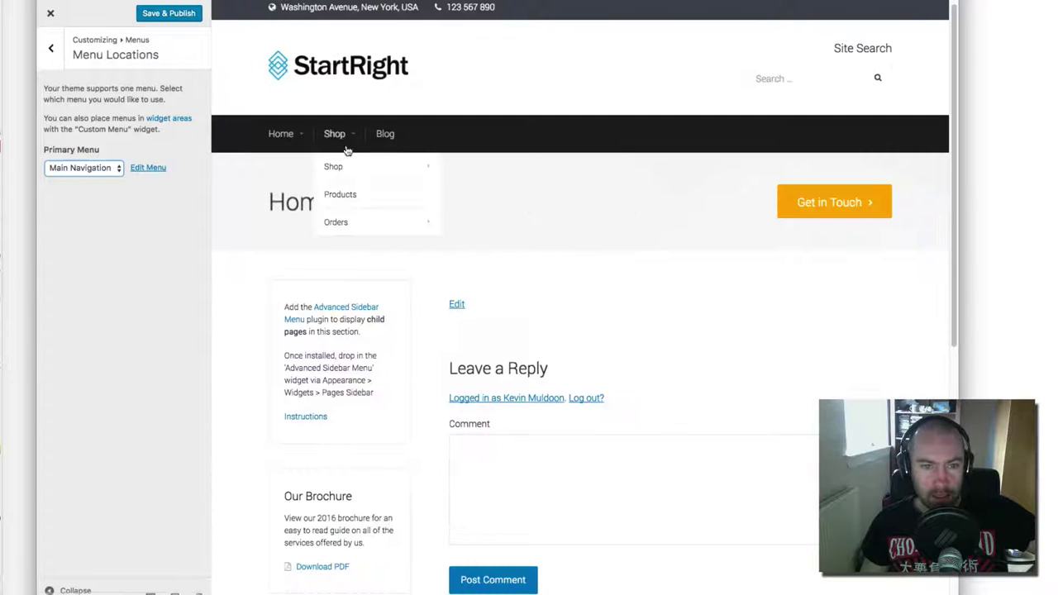
{"action": "left_click", "coordinate": [52, 56]}
{"action": "left_click", "coordinate": [53, 57]}
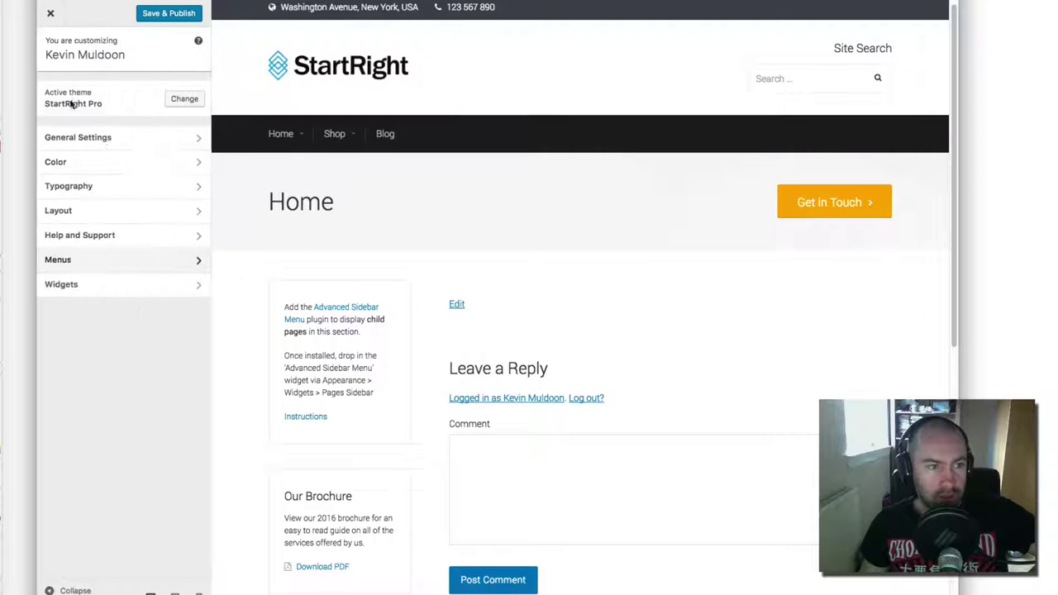
Open the Header Call to Action settings in General Settings and set the button text to "Subscribe"
{"action": "left_click", "coordinate": [91, 137]}
{"action": "left_click", "coordinate": [119, 122]}
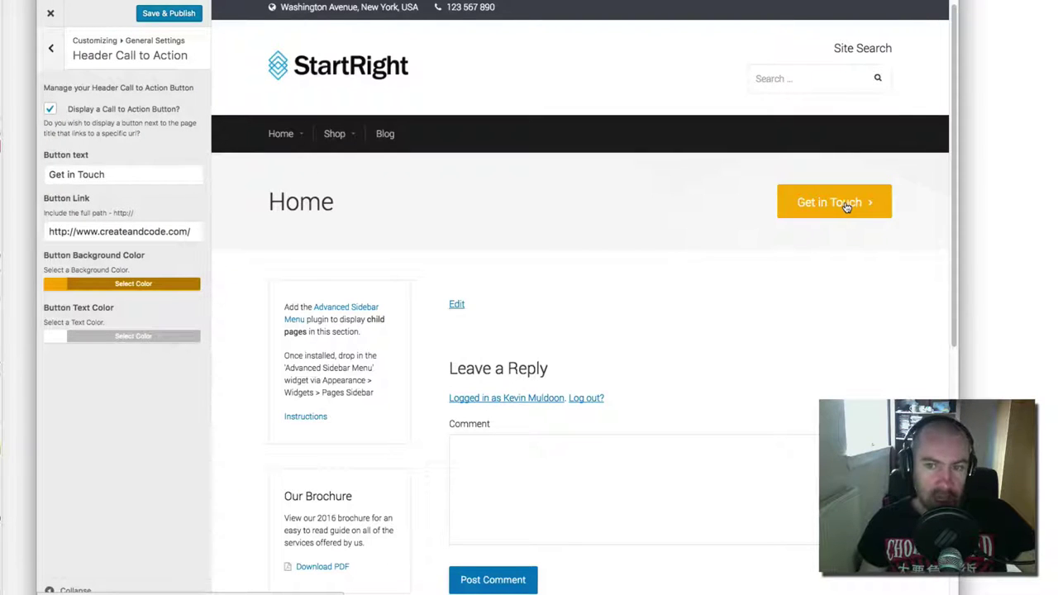
{"action": "triple_click", "coordinate": [143, 175]}
{"action": "type", "text": "Sub"}
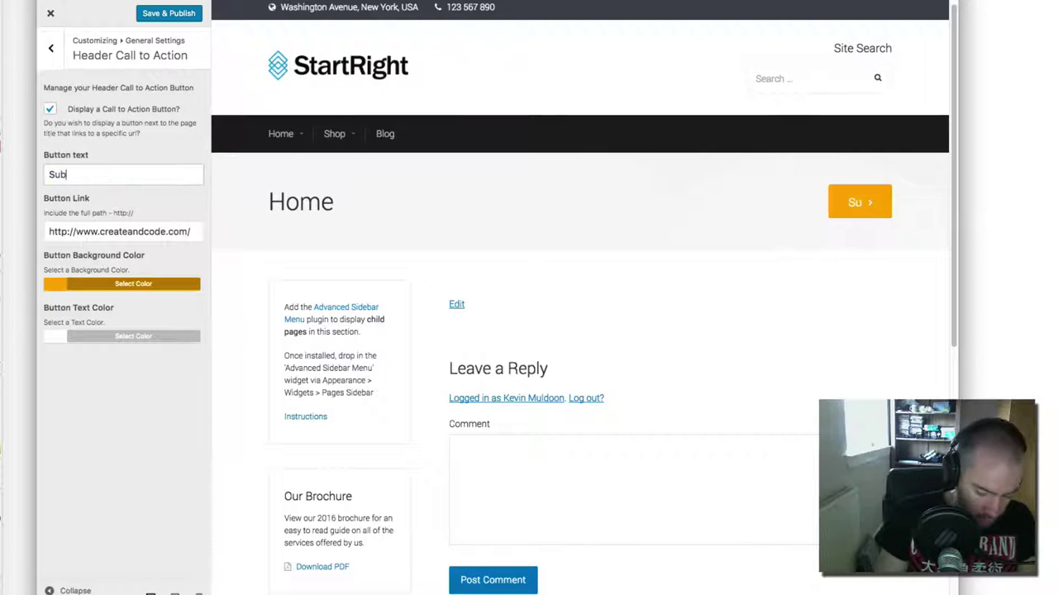
{"action": "type", "text": "scrive"}
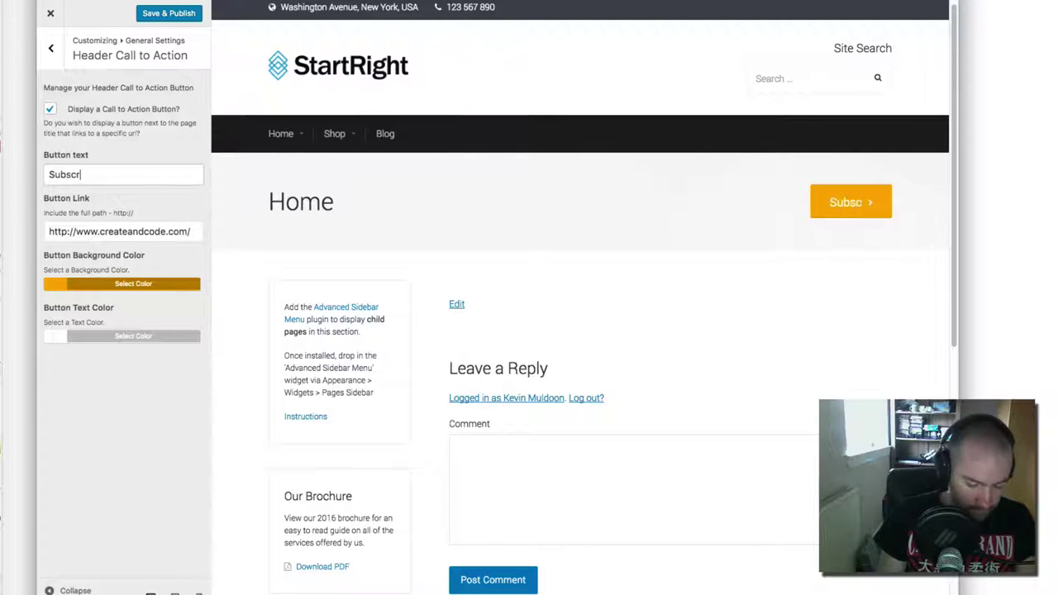
{"action": "key", "text": "BackSpace"}
{"action": "key", "text": "BackSpace"}
{"action": "key", "text": "BackSpace"}
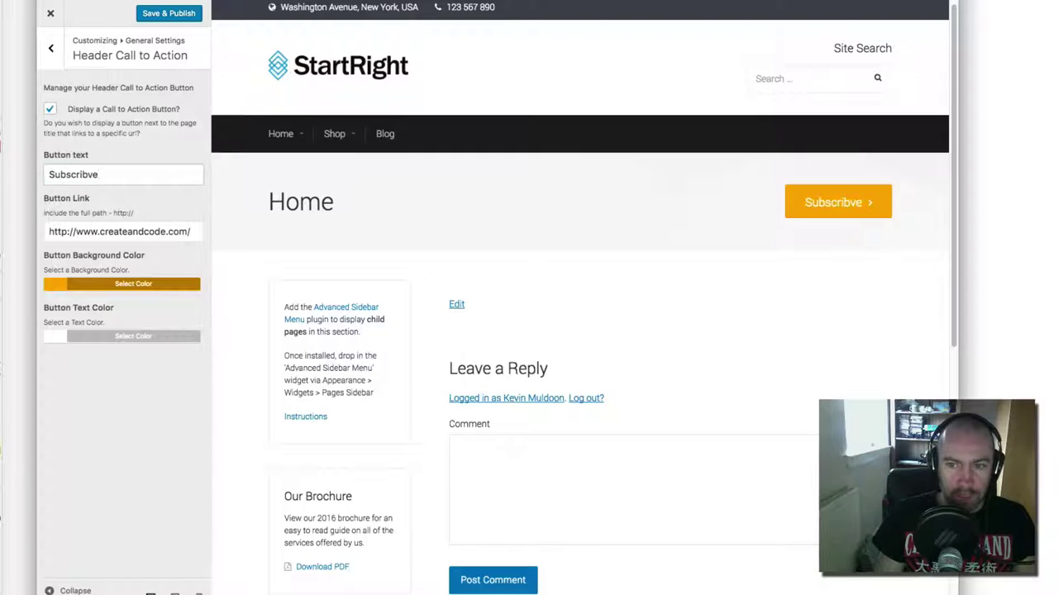
{"action": "type", "text": "be"}
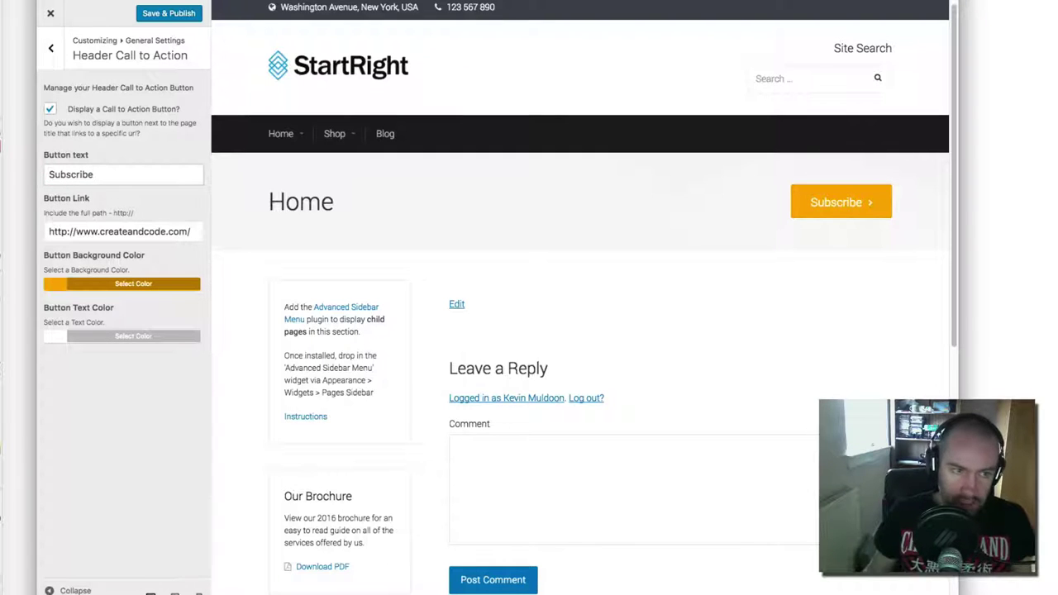
Replace the call to action button text with "Follow Us"
{"action": "double_click", "coordinate": [98, 176]}
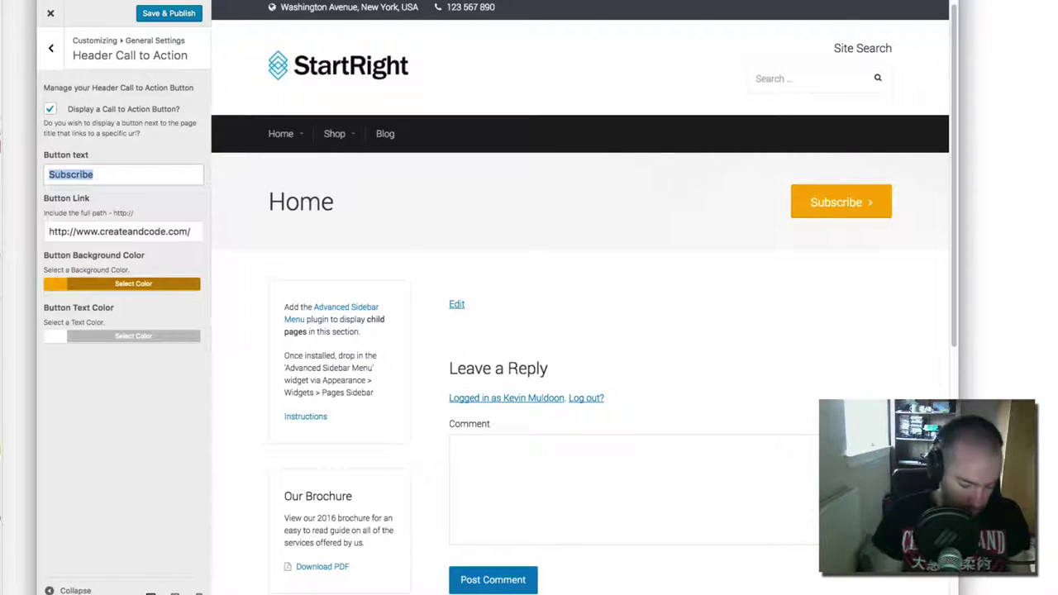
{"action": "type", "text": "Follow U"}
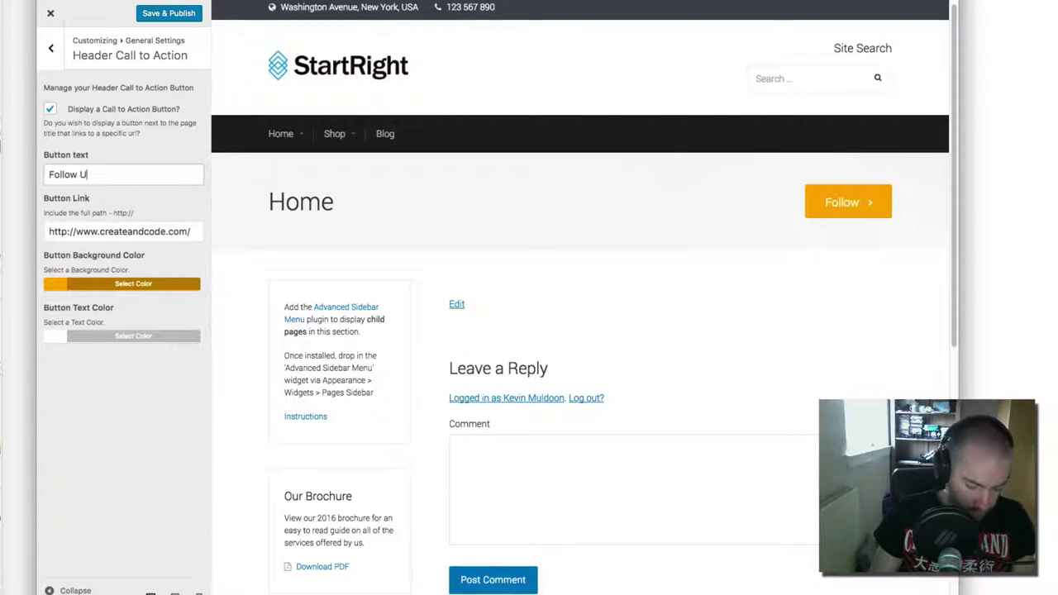
{"action": "type", "text": "s"}
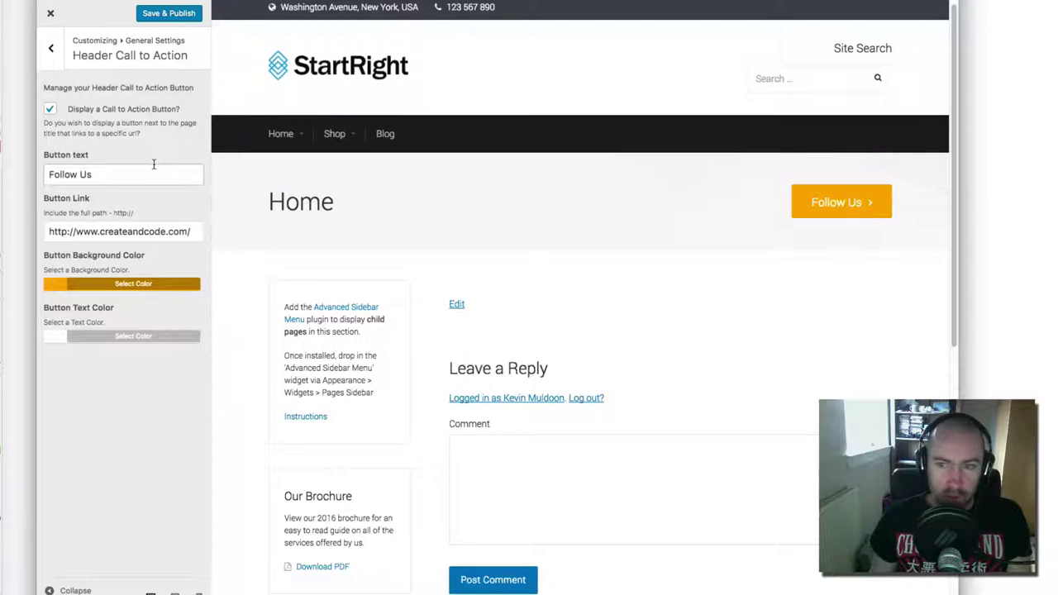
Set the call to action button text to "Shop" and toggle the button's display off and back on
{"action": "left_click_drag", "start_coordinate": [98, 175], "coordinate": [37, 167]}
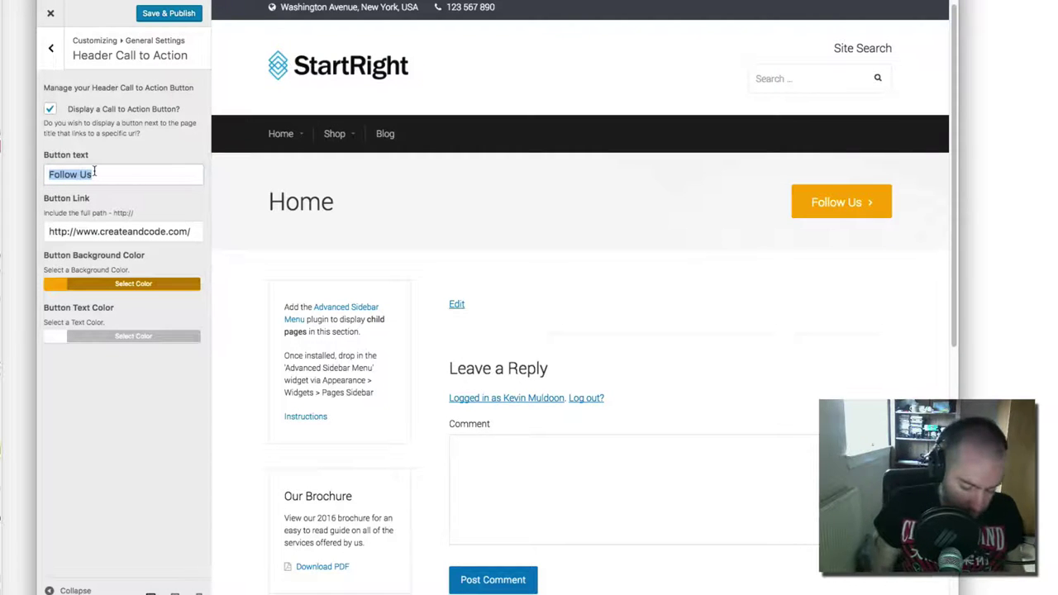
{"action": "type", "text": "Shop"}
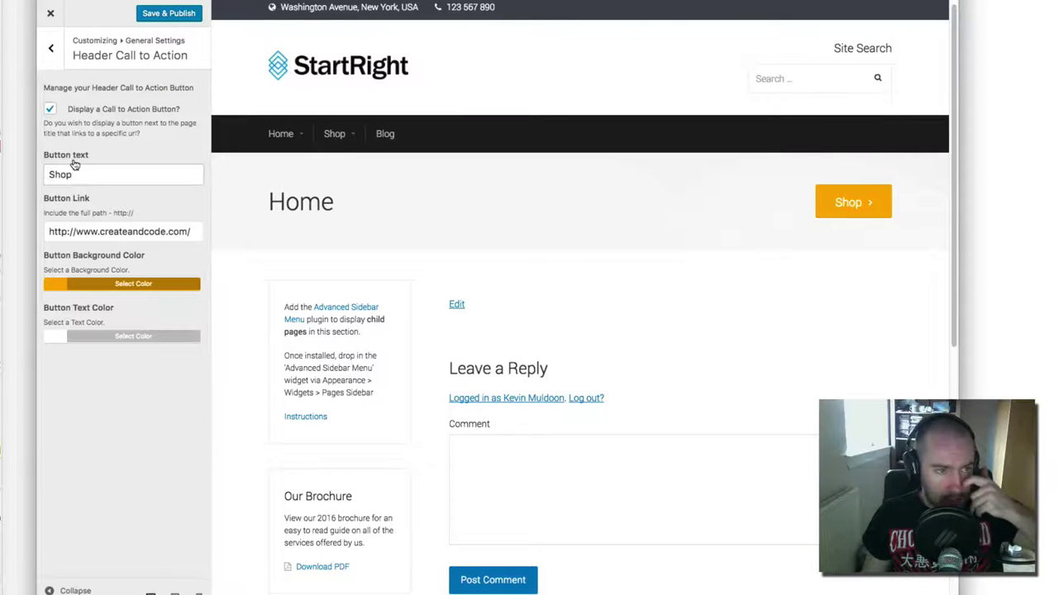
{"action": "left_click", "coordinate": [49, 109]}
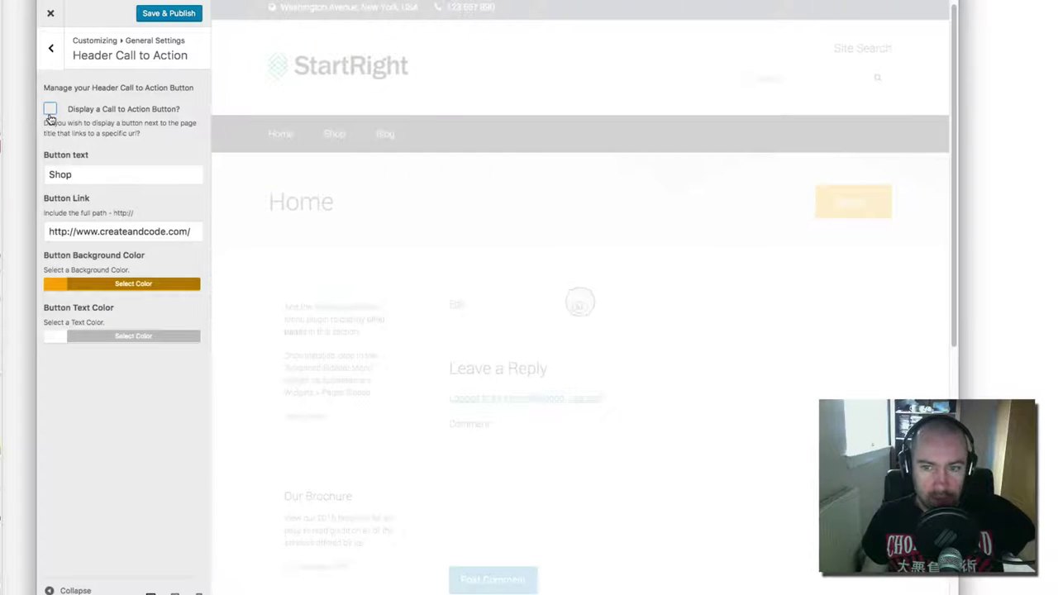
{"action": "left_click", "coordinate": [50, 110]}
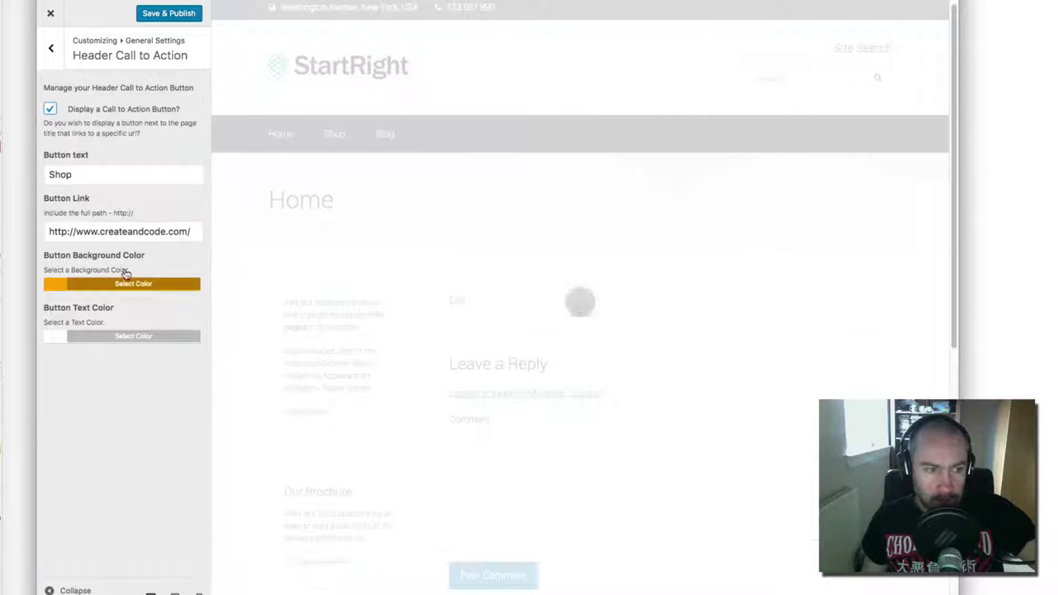
Give the call to action button a red background and yellow #eeee22 text, and return to the main Customizer sections
{"action": "left_click", "coordinate": [74, 286]}
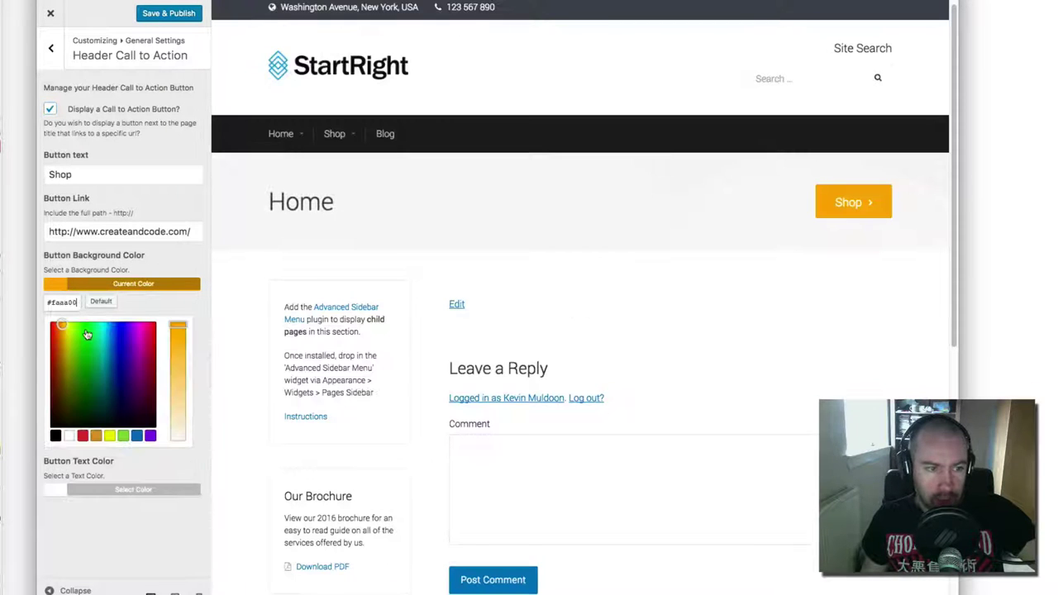
{"action": "left_click", "coordinate": [82, 436]}
{"action": "left_click", "coordinate": [63, 491]}
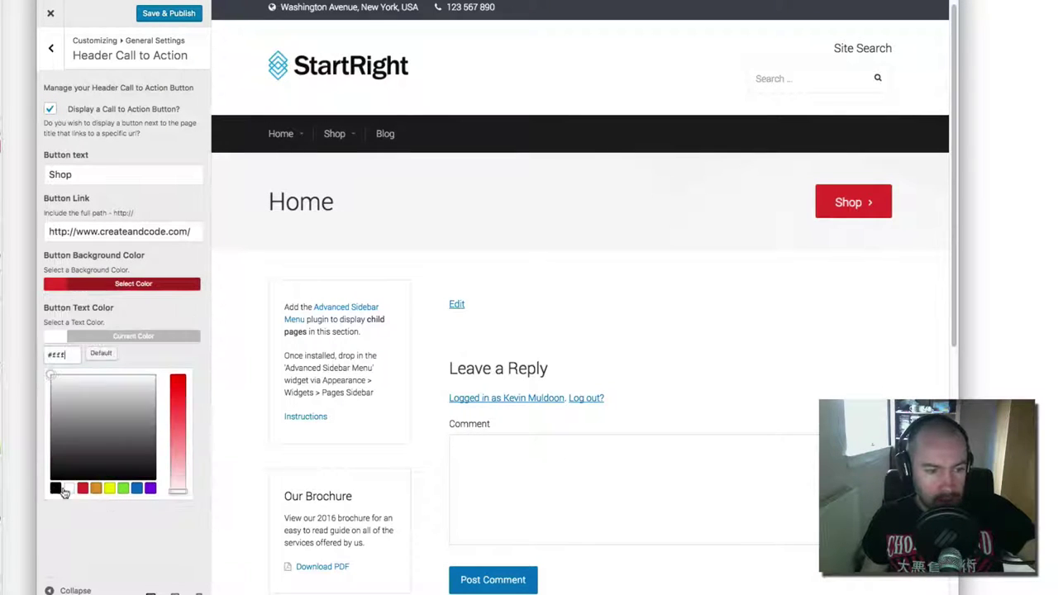
{"action": "left_click", "coordinate": [70, 491]}
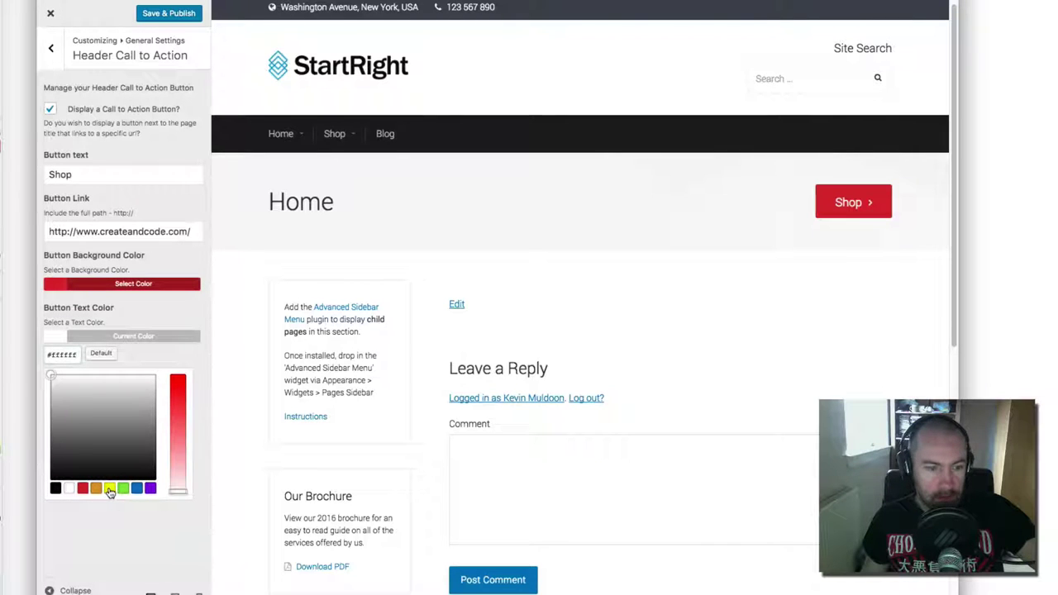
{"action": "left_click", "coordinate": [108, 490]}
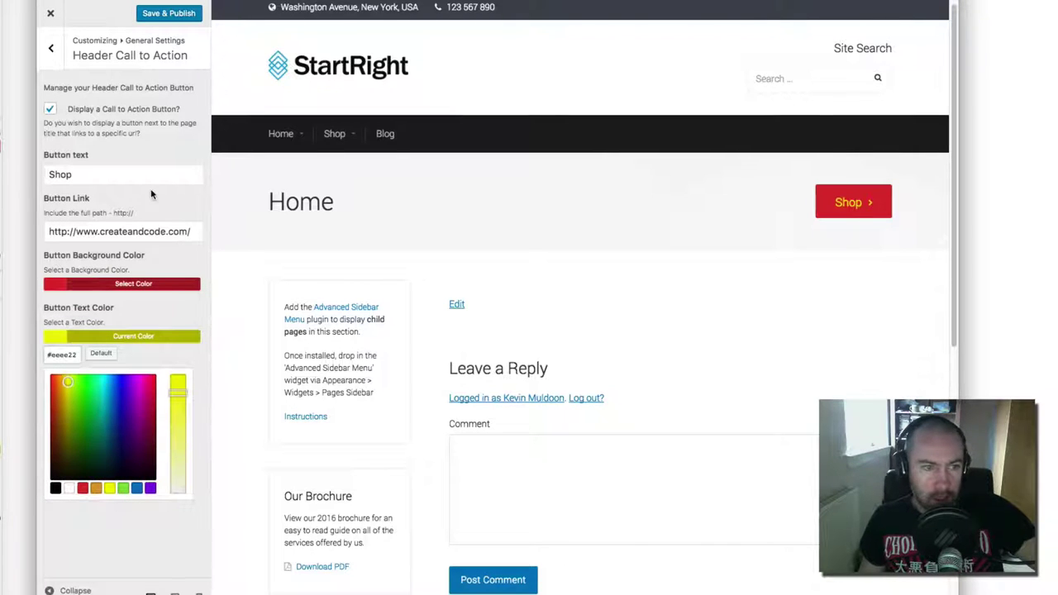
{"action": "left_click", "coordinate": [153, 158]}
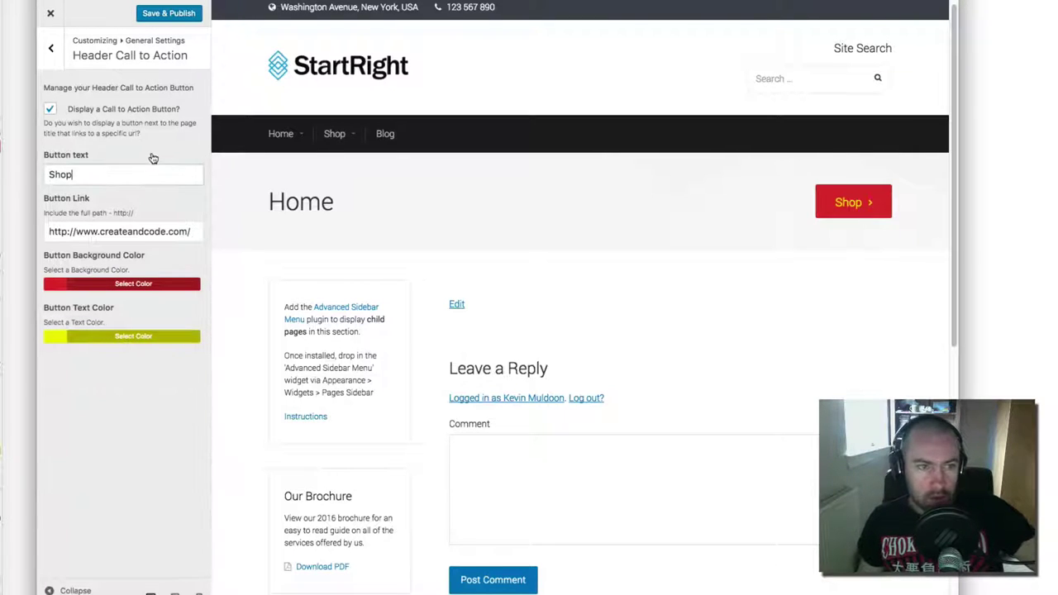
{"action": "left_click", "coordinate": [59, 57]}
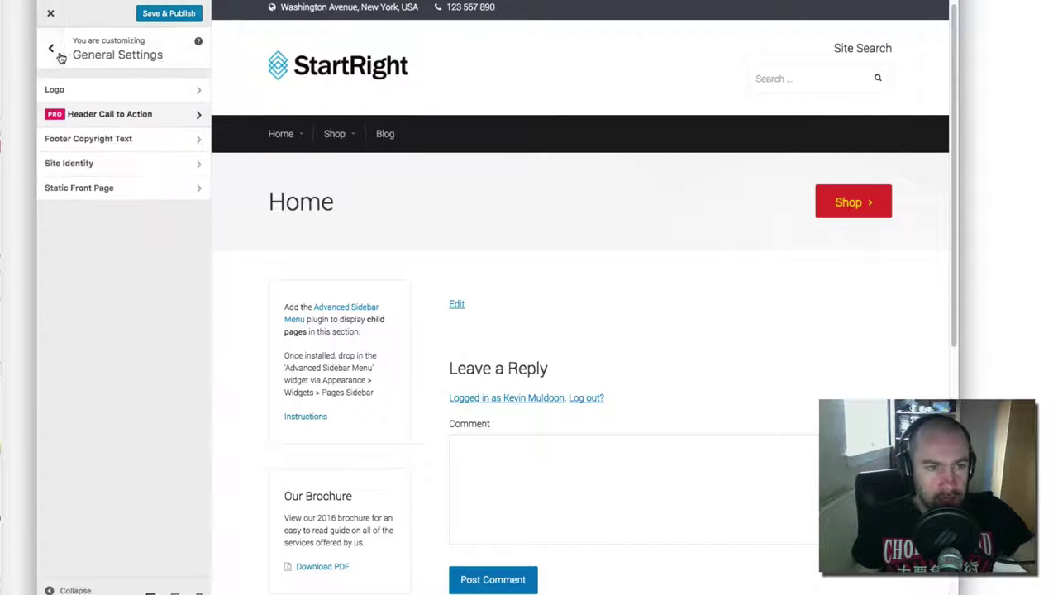
{"action": "left_click", "coordinate": [60, 57]}
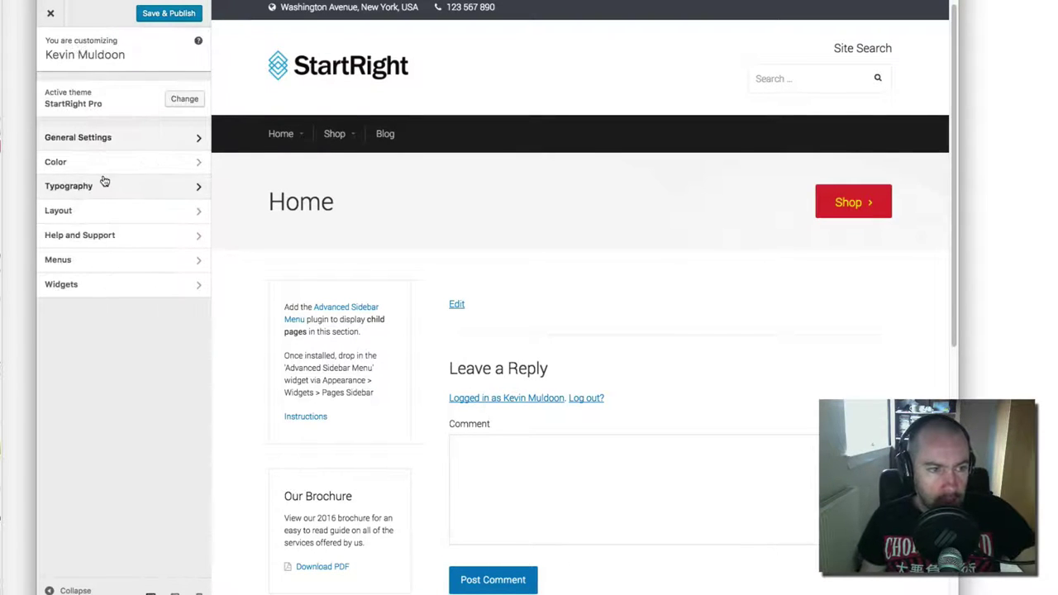
Open the Page settings in Layout and load the About page under Secondary Pages in the preview
{"action": "left_click", "coordinate": [99, 210]}
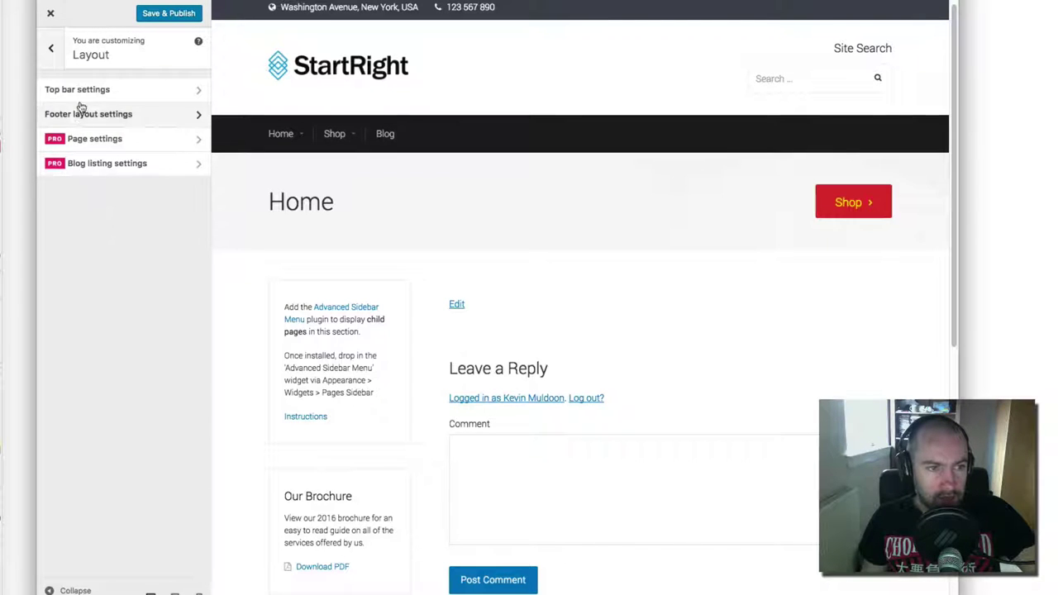
{"action": "left_click", "coordinate": [107, 139]}
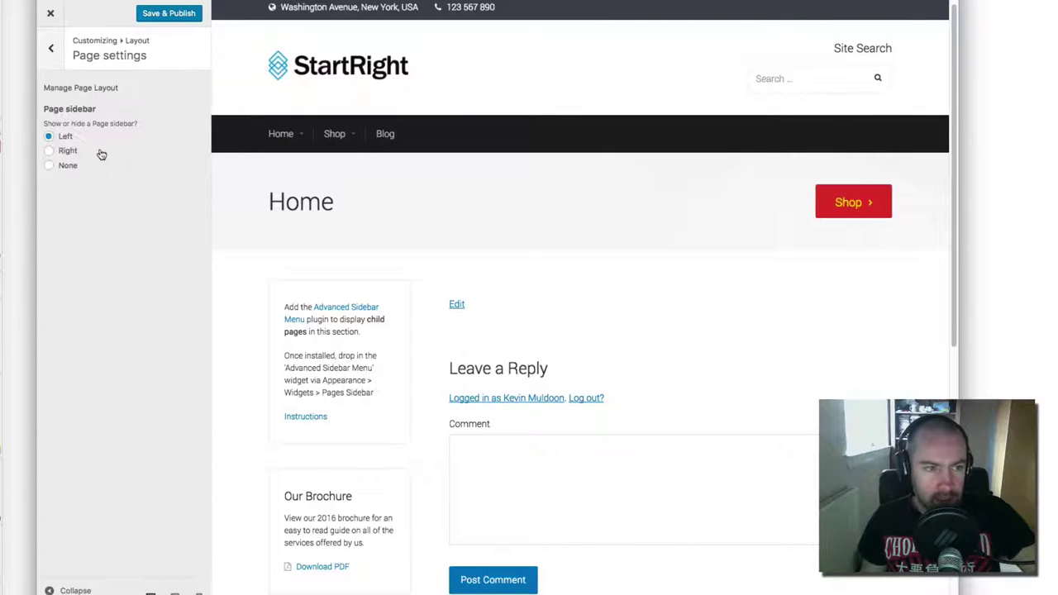
{"action": "mouse_move", "coordinate": [308, 138]}
{"action": "mouse_move", "coordinate": [307, 197]}
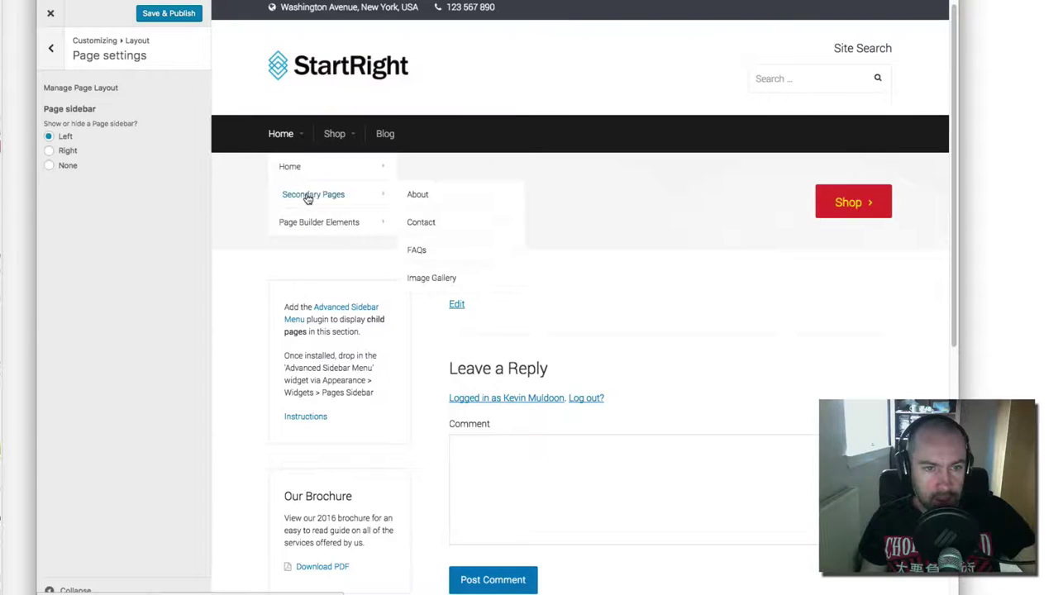
{"action": "left_click", "coordinate": [417, 196]}
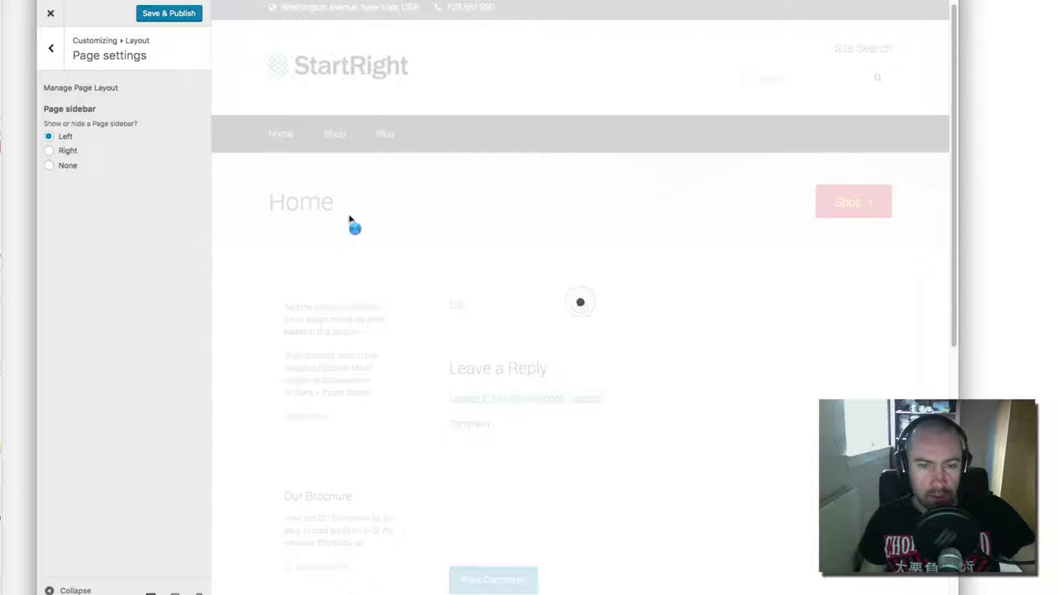
Try the page sidebar on the right, set it to None, and return to the Layout sections
{"action": "left_click", "coordinate": [49, 150]}
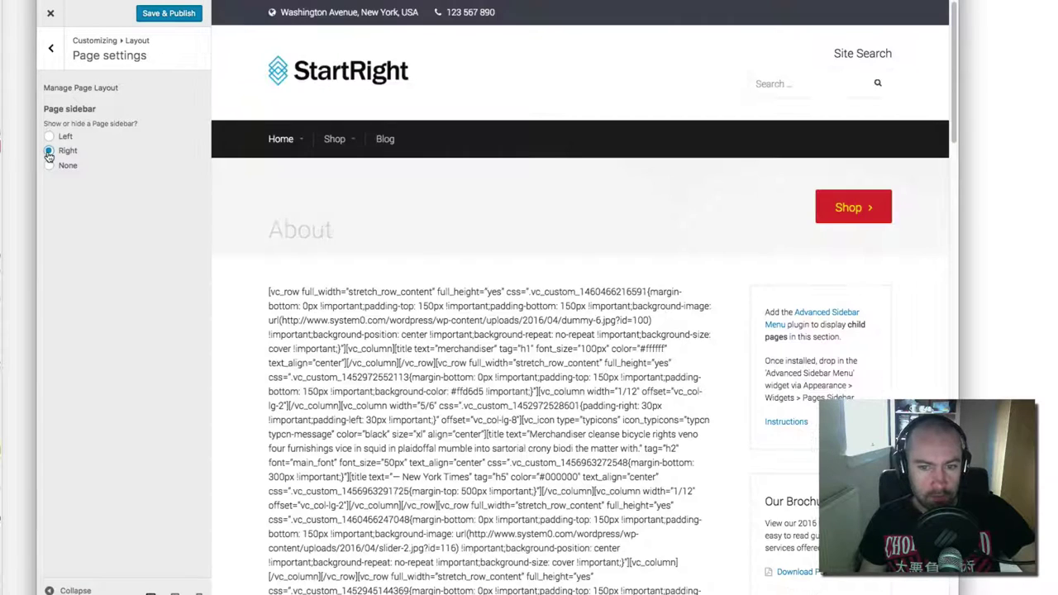
{"action": "left_click", "coordinate": [49, 165]}
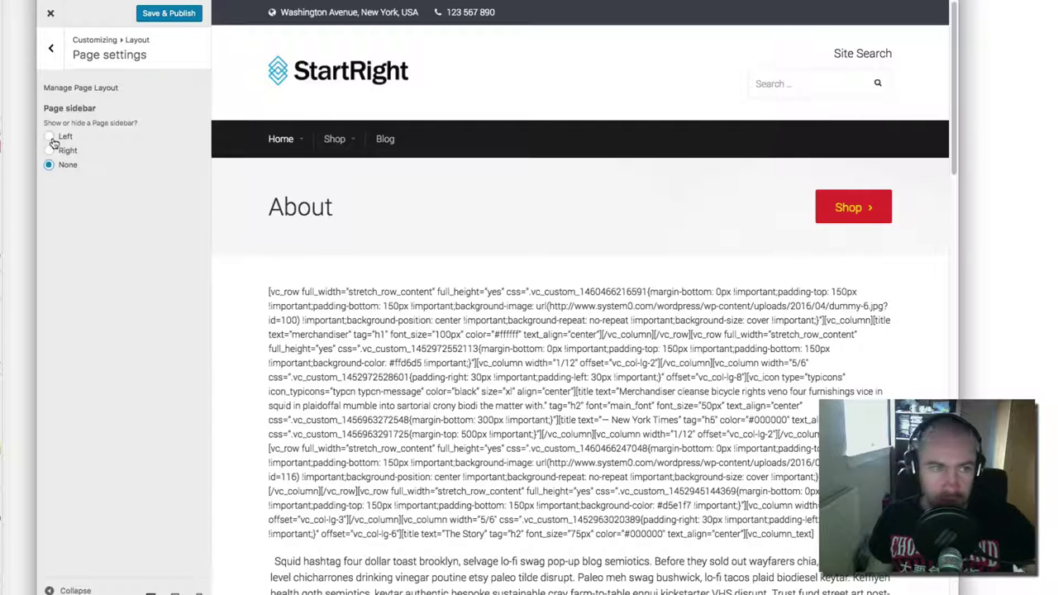
{"action": "left_click", "coordinate": [52, 51]}
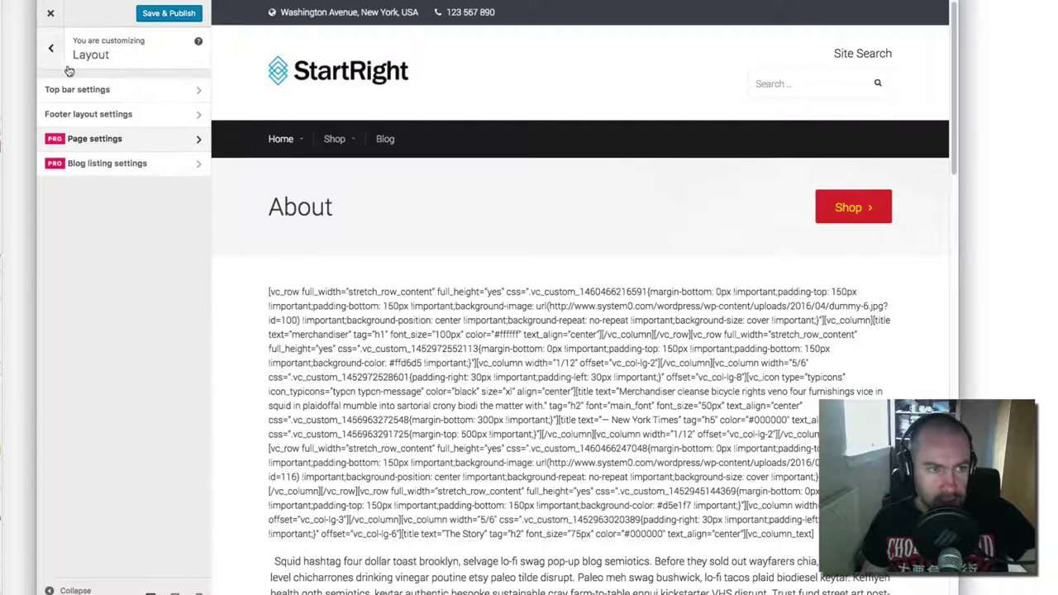
Inspect the Blog listing settings with the Blog page in the preview, and return to the main Customizer sections
{"action": "left_click", "coordinate": [128, 165]}
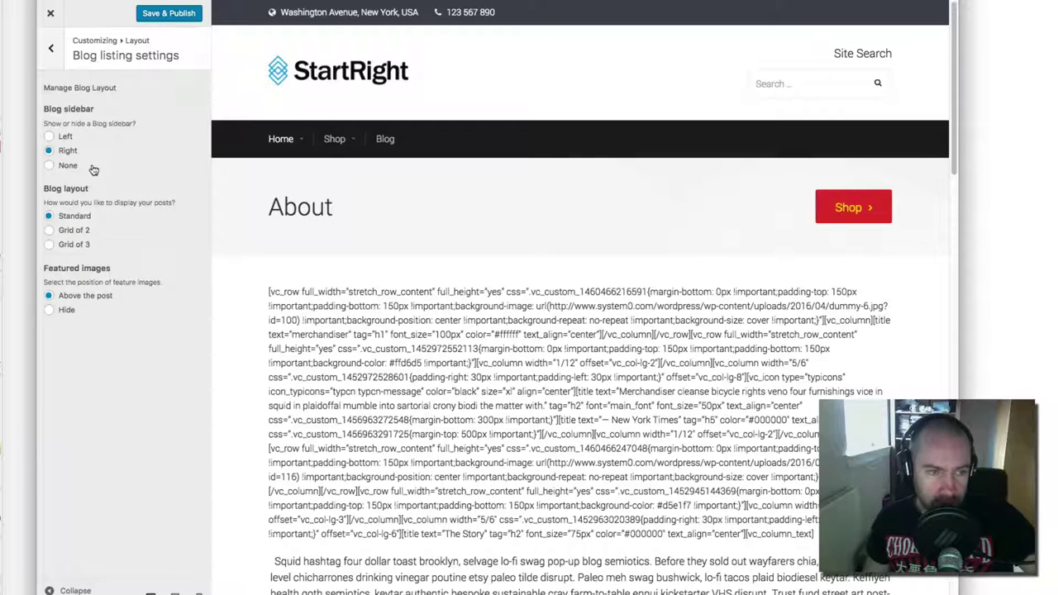
{"action": "left_click", "coordinate": [386, 139]}
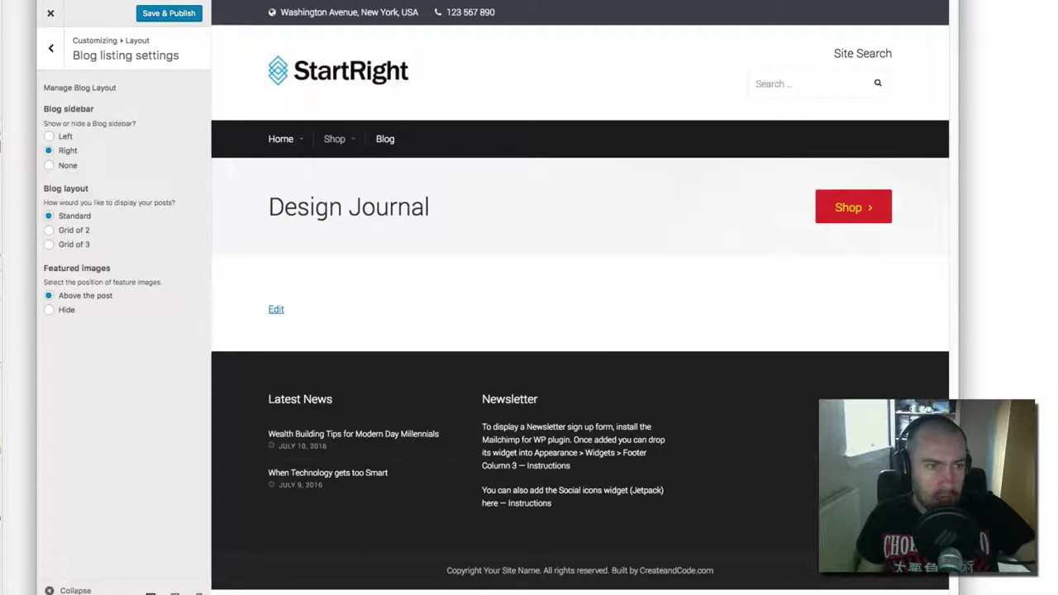
{"action": "left_click", "coordinate": [50, 52]}
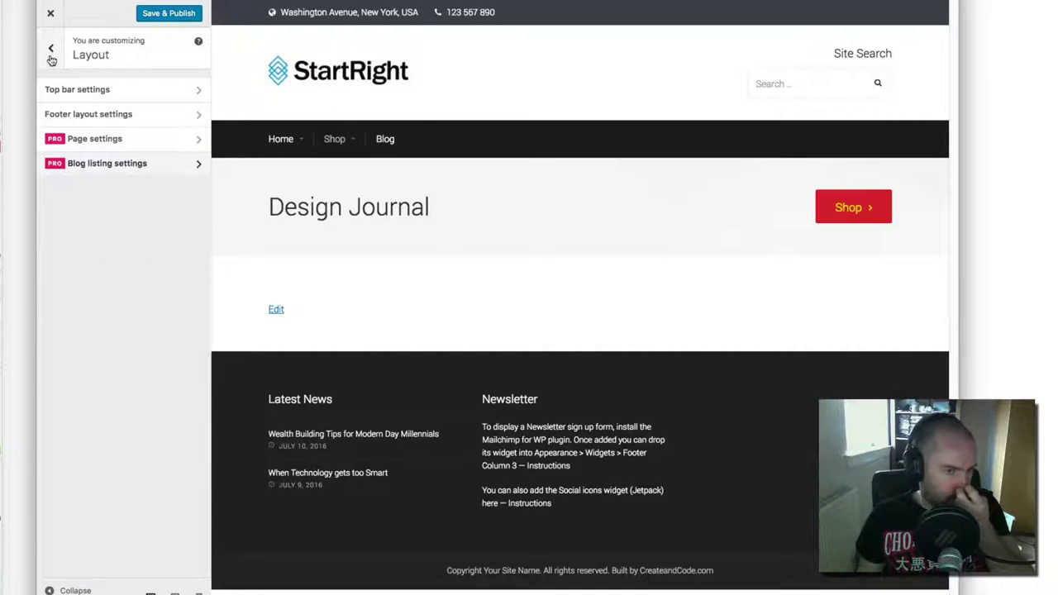
{"action": "left_click", "coordinate": [51, 53]}
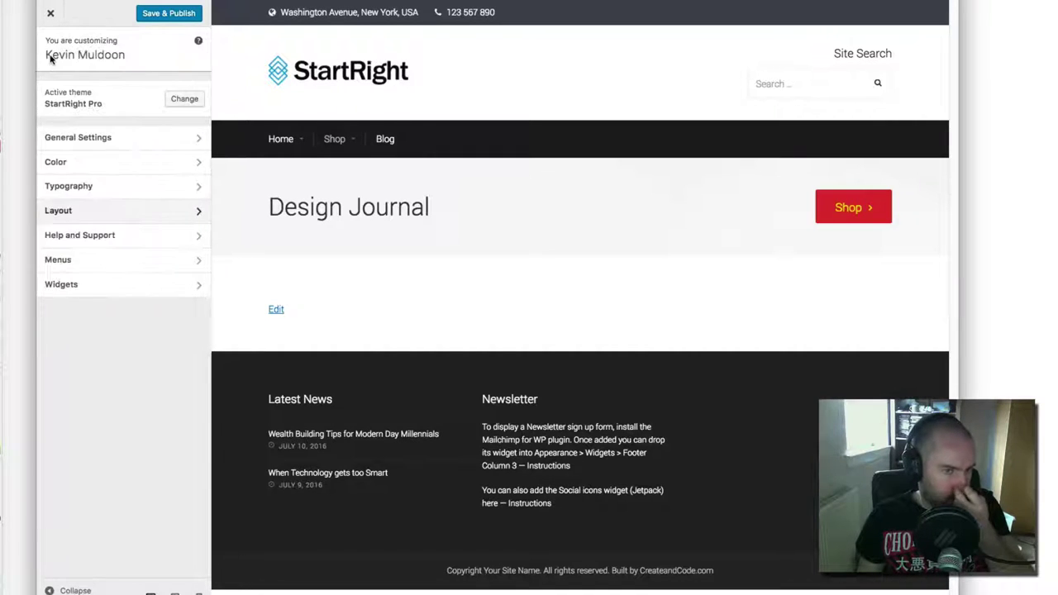
Set the posts page to Blog Default in the Static Front Page settings and return to the main Customizer sections
{"action": "left_click", "coordinate": [122, 146]}
{"action": "left_click", "coordinate": [112, 193]}
{"action": "left_click", "coordinate": [109, 238]}
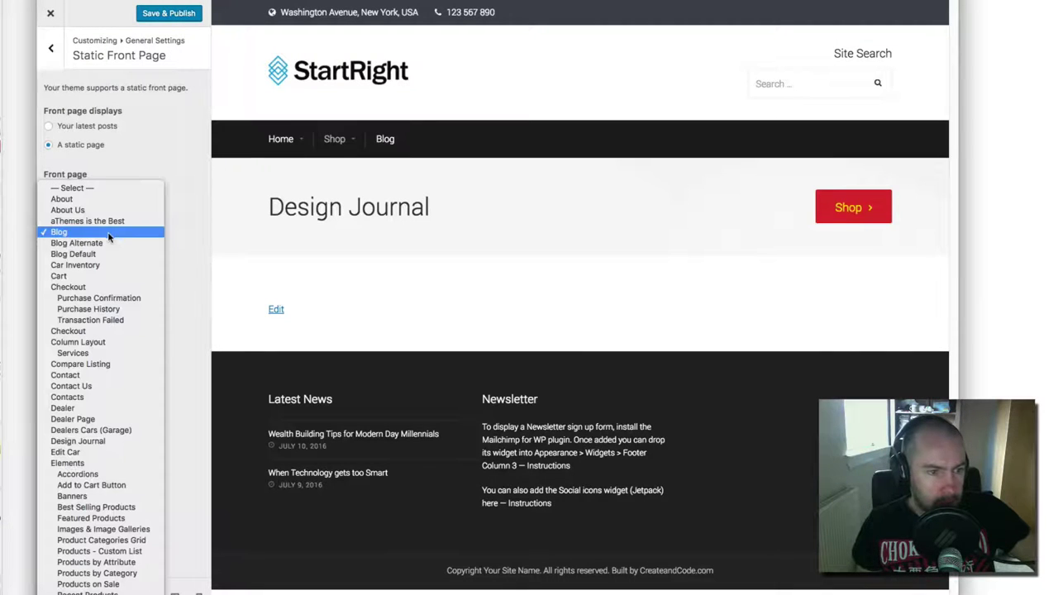
{"action": "left_click", "coordinate": [102, 251]}
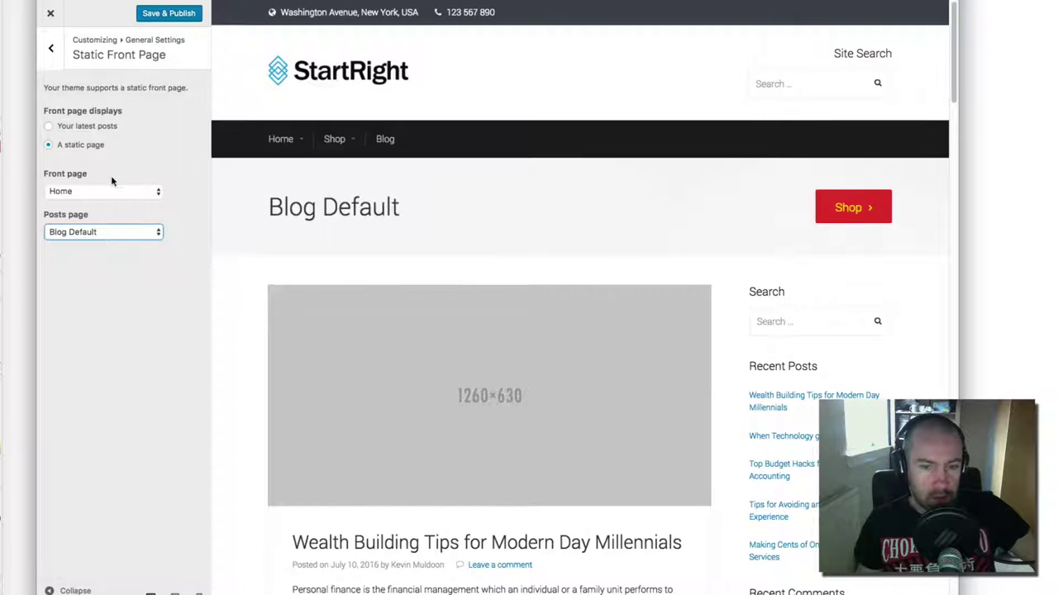
{"action": "left_click", "coordinate": [51, 48]}
{"action": "left_click", "coordinate": [49, 49]}
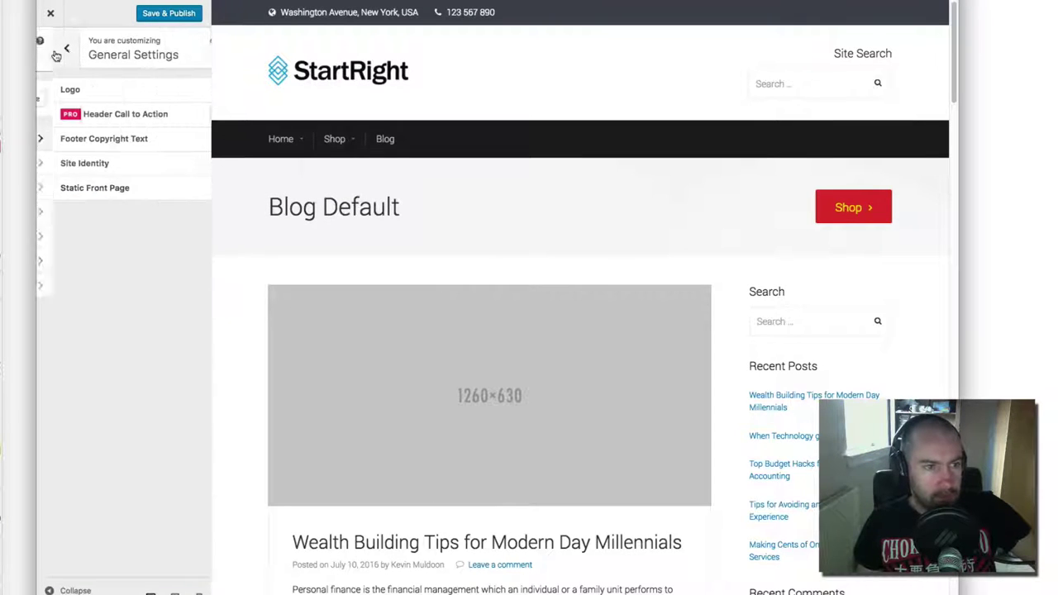
Open the Blog listing settings in Layout, try the blog sidebar on the left, and set it to None
{"action": "left_click", "coordinate": [119, 213]}
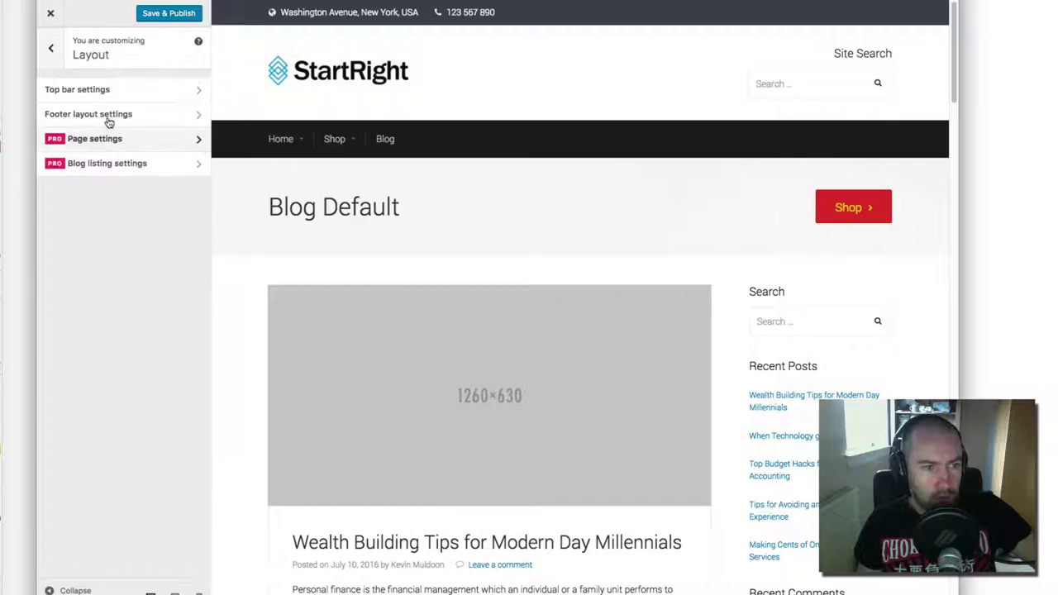
{"action": "left_click", "coordinate": [113, 166]}
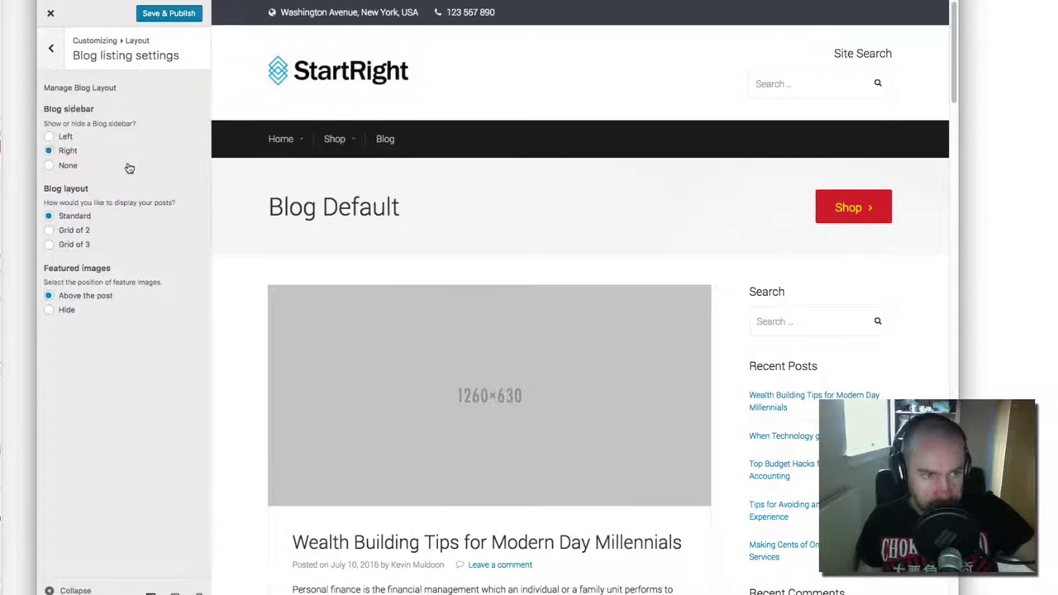
{"action": "left_click", "coordinate": [50, 138]}
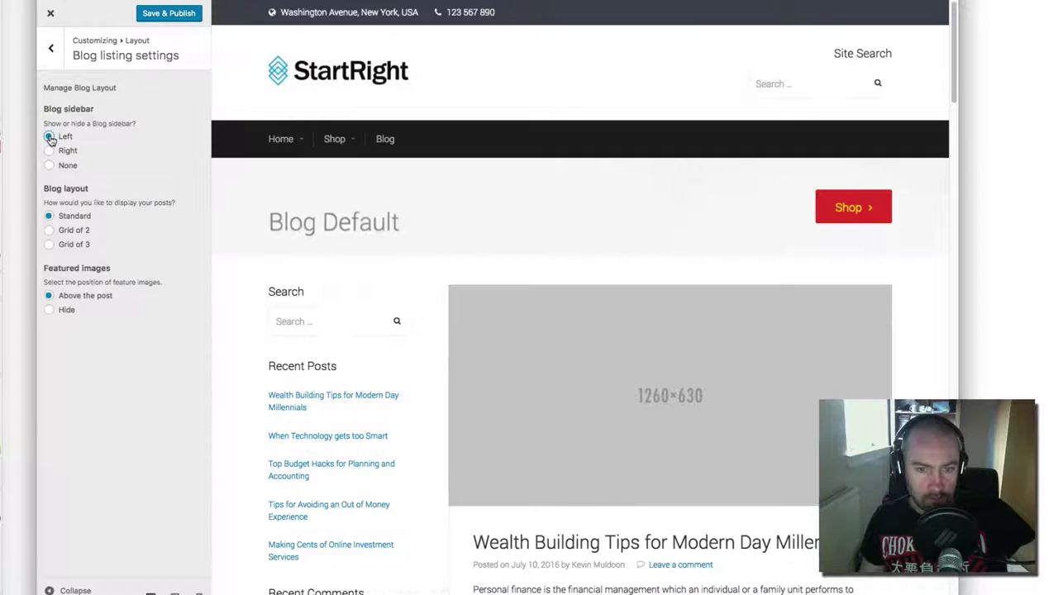
{"action": "left_click", "coordinate": [49, 166]}
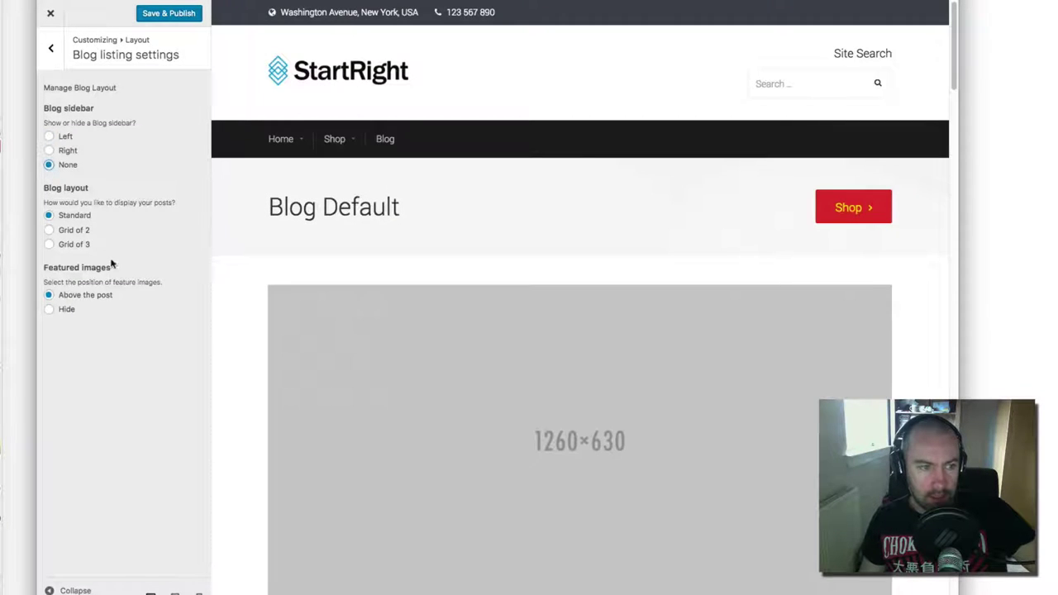
Try the Grid of 2 blog layout, set the blog sidebar to Right, and choose the Grid of 3 layout
{"action": "left_click", "coordinate": [49, 230]}
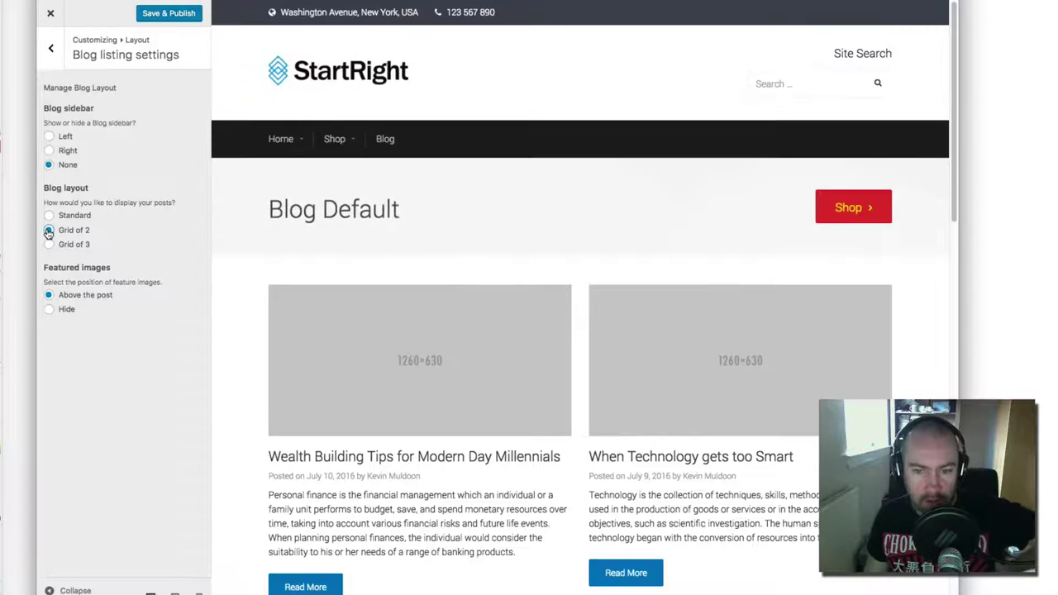
{"action": "left_click", "coordinate": [49, 150]}
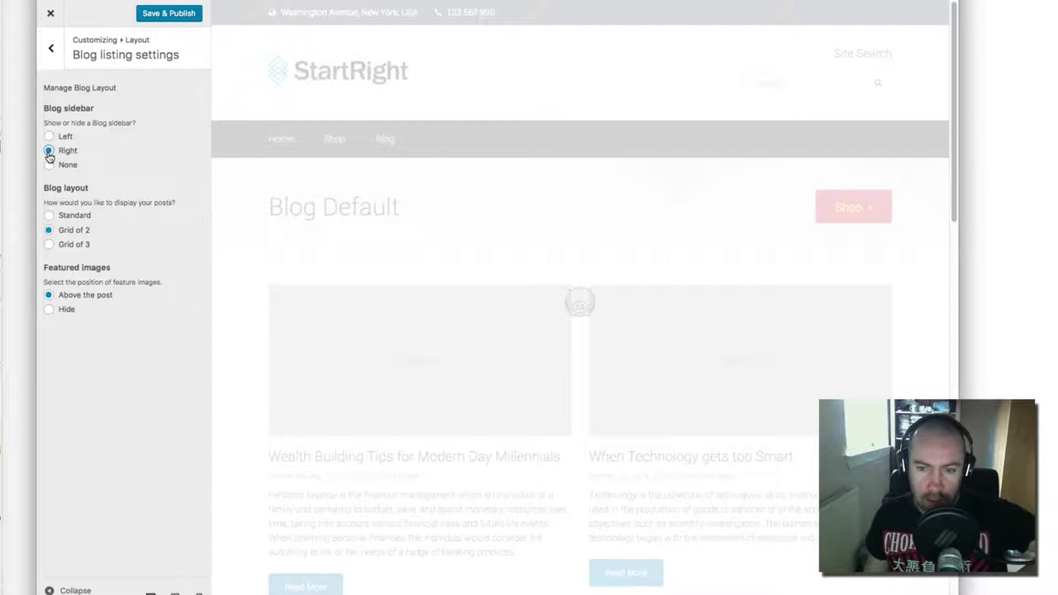
{"action": "left_click", "coordinate": [50, 245]}
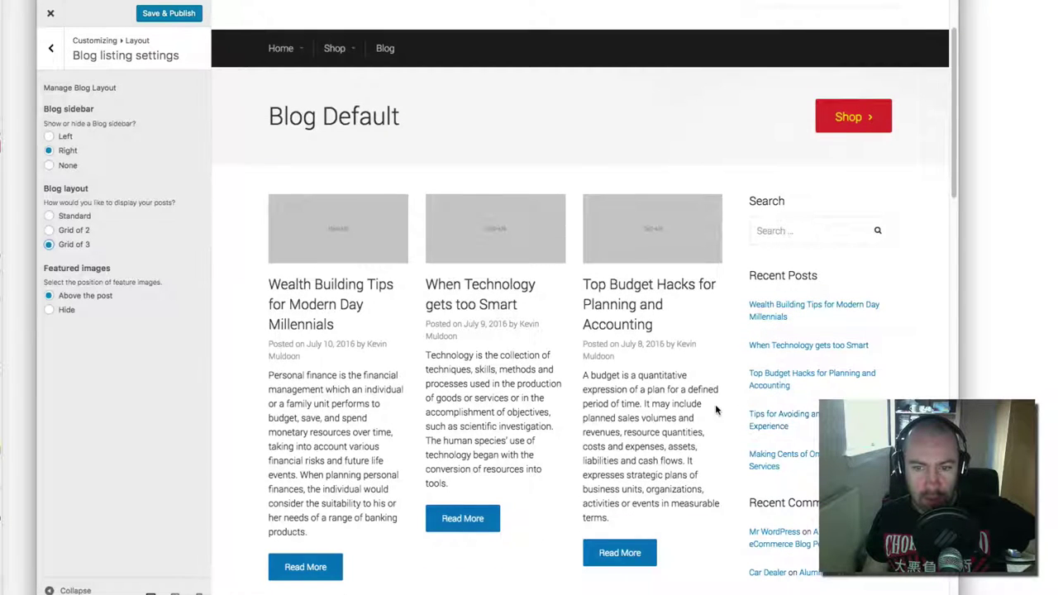
Try hiding the featured images in the blog listing and restore their position to Above the post
{"action": "left_click", "coordinate": [49, 310]}
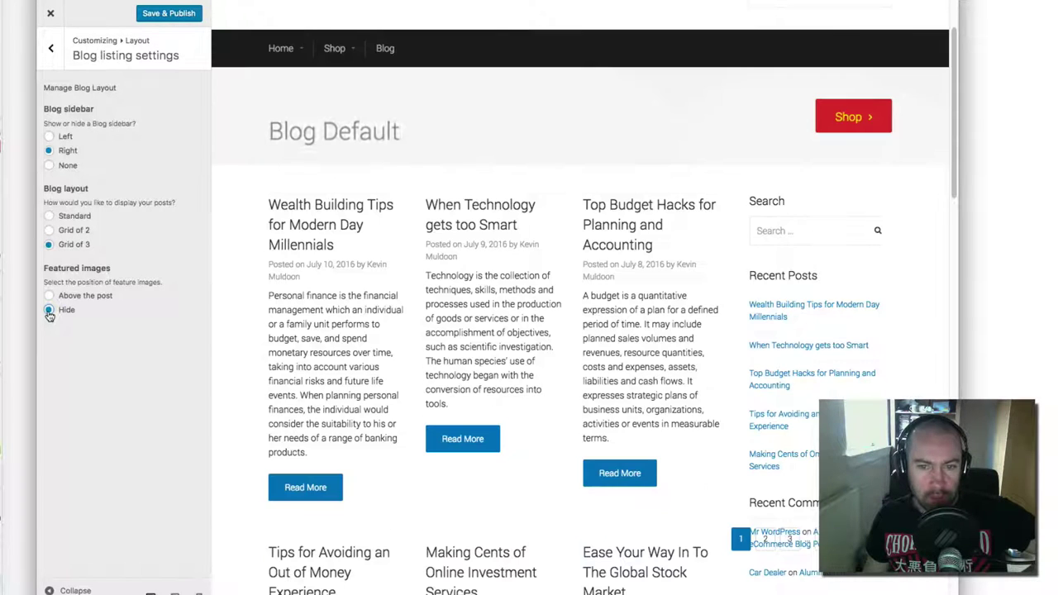
{"action": "left_click", "coordinate": [49, 295]}
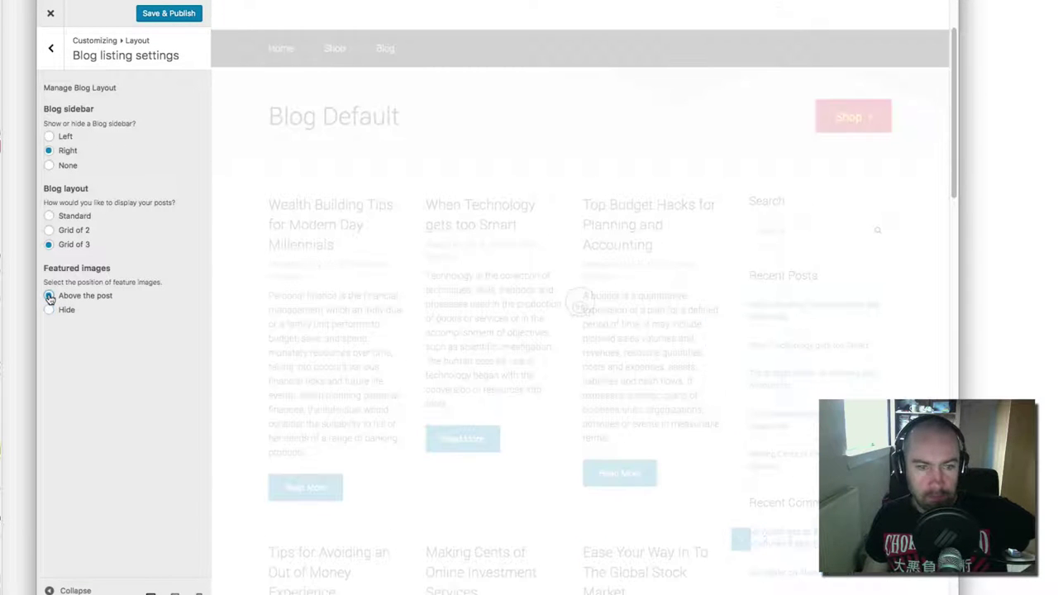
{"action": "left_click", "coordinate": [49, 310]}
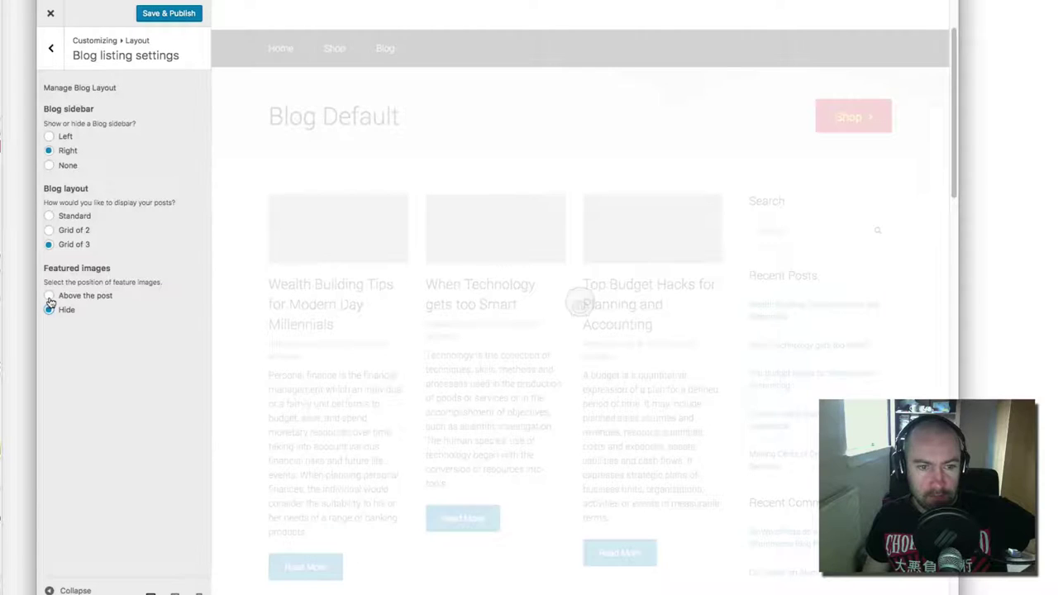
{"action": "left_click", "coordinate": [48, 296]}
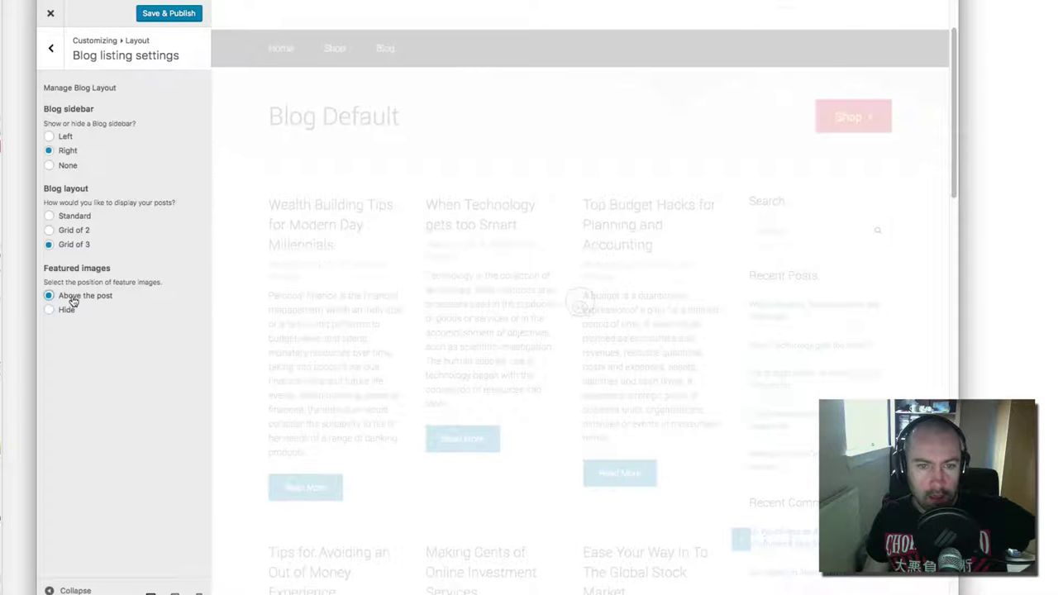
Set the blog layout to Grid of 2, check the post listing in the preview, and leave the Layout settings
{"action": "left_click", "coordinate": [49, 231]}
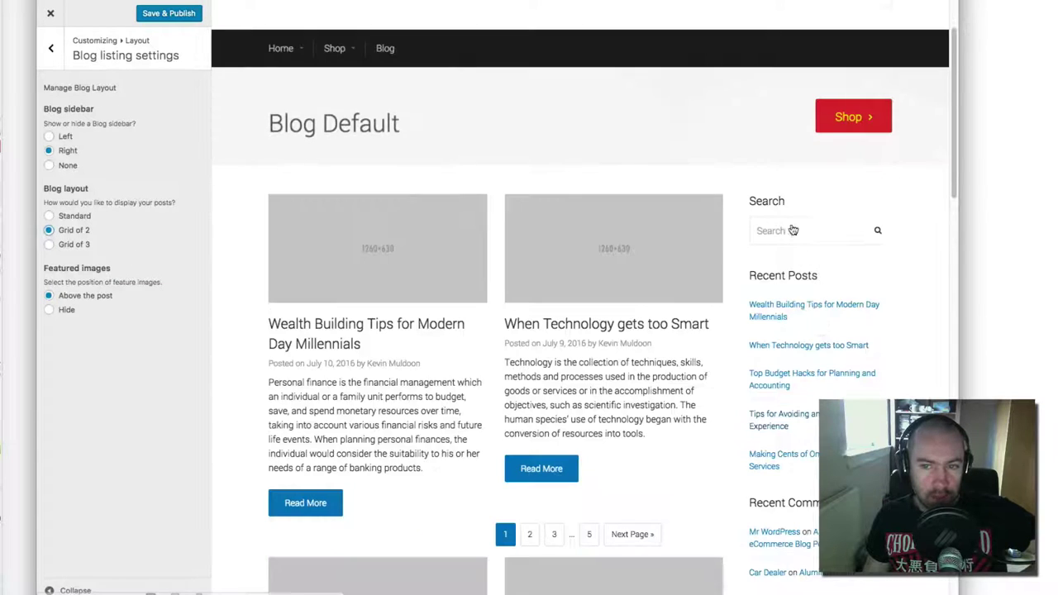
{"action": "scroll", "coordinate": [736, 405], "scroll_direction": "down", "scroll_amount": 15}
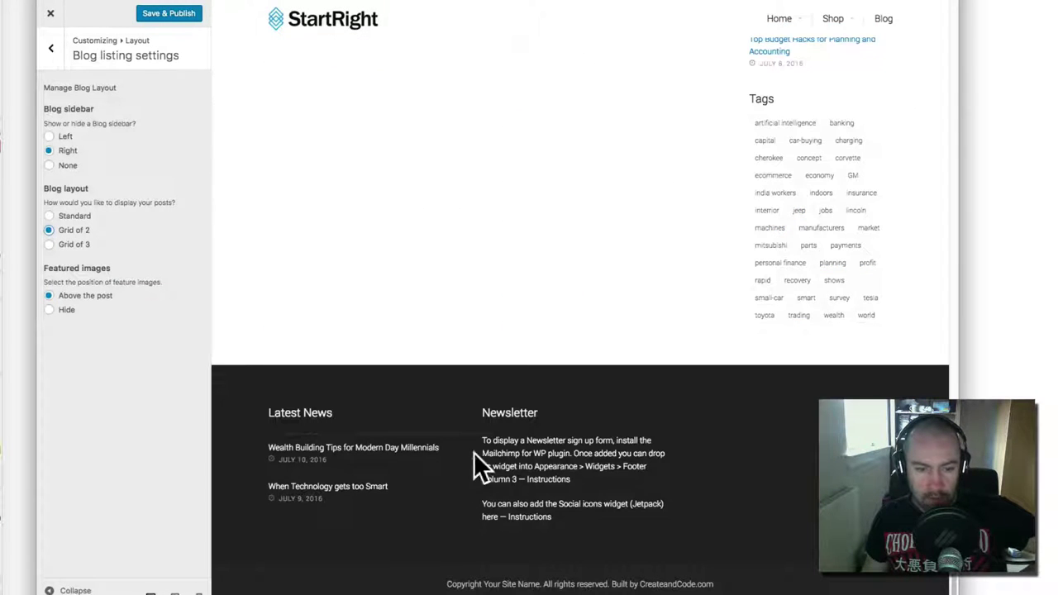
{"action": "scroll", "coordinate": [724, 468], "scroll_direction": "up", "scroll_amount": 10}
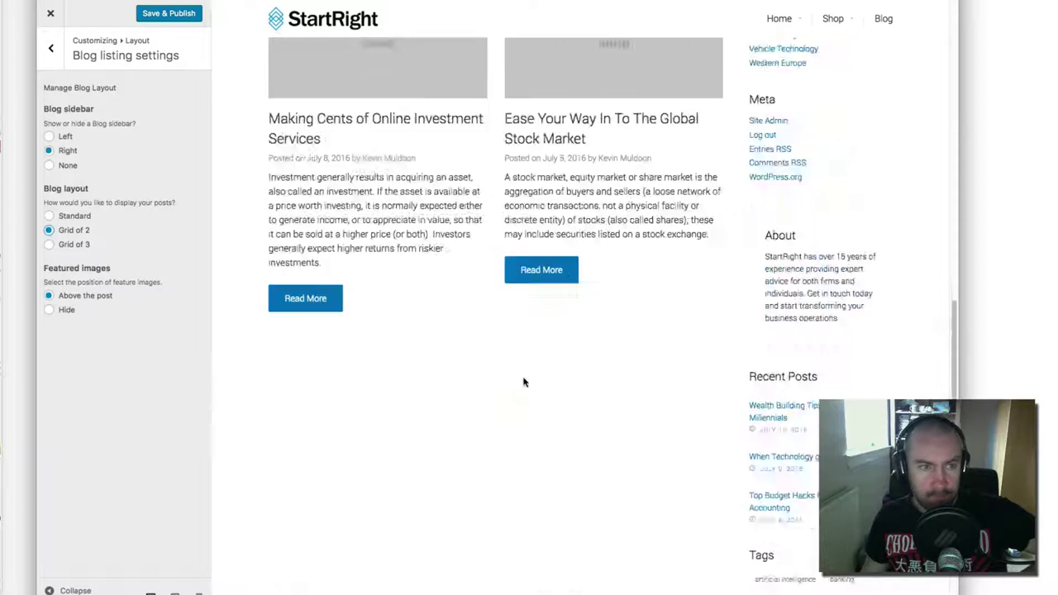
{"action": "left_click", "coordinate": [50, 50]}
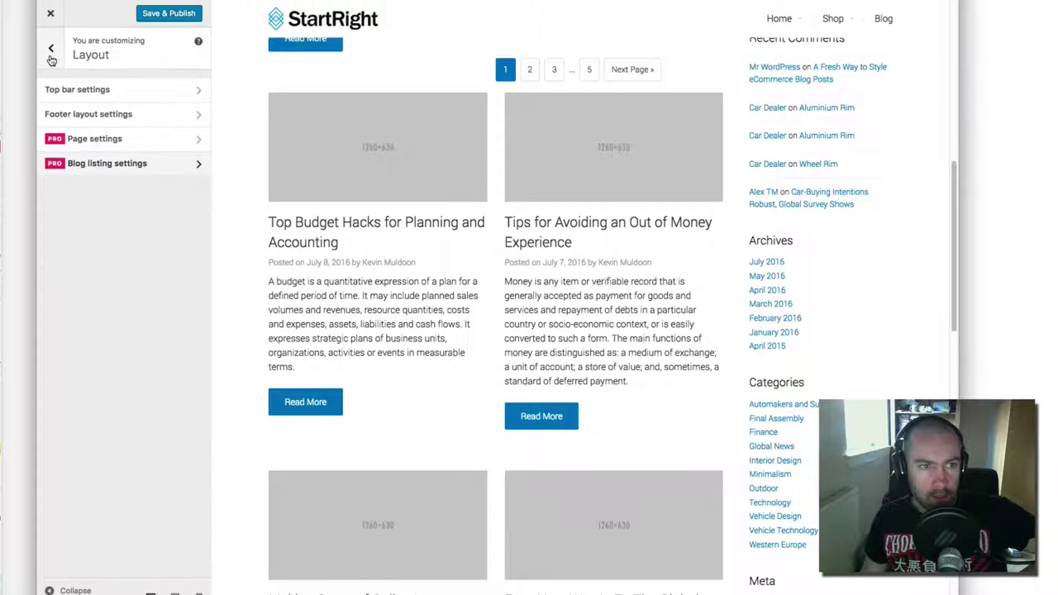
{"action": "left_click", "coordinate": [48, 59]}
{"action": "left_click", "coordinate": [50, 14]}
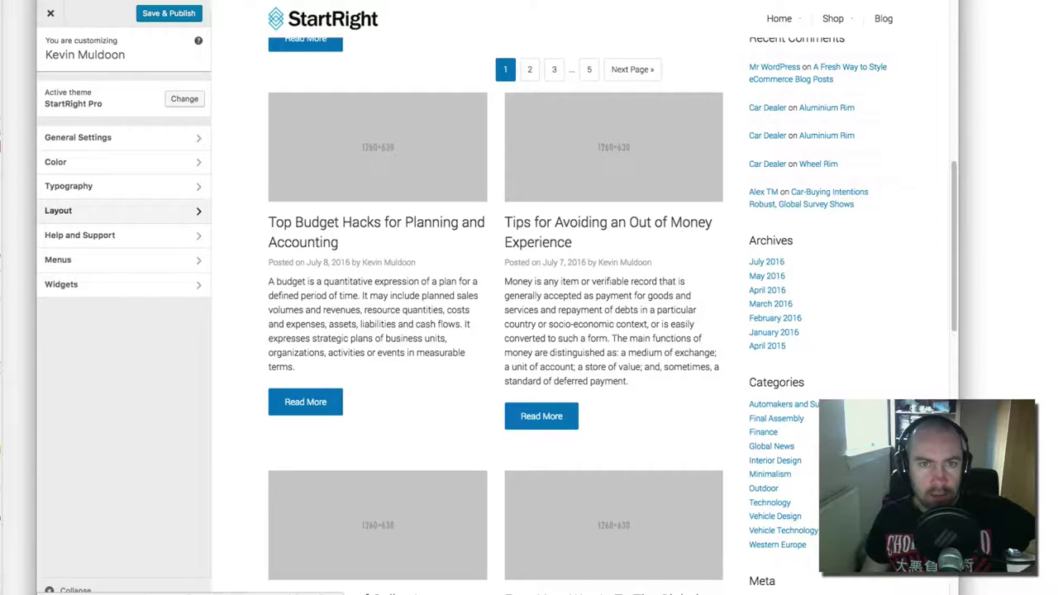
Examine the StartRight Pro product page, covering its introduction, the feature list and the customer service section
{"action": "scroll", "coordinate": [545, 290], "scroll_direction": "up", "scroll_amount": 10}
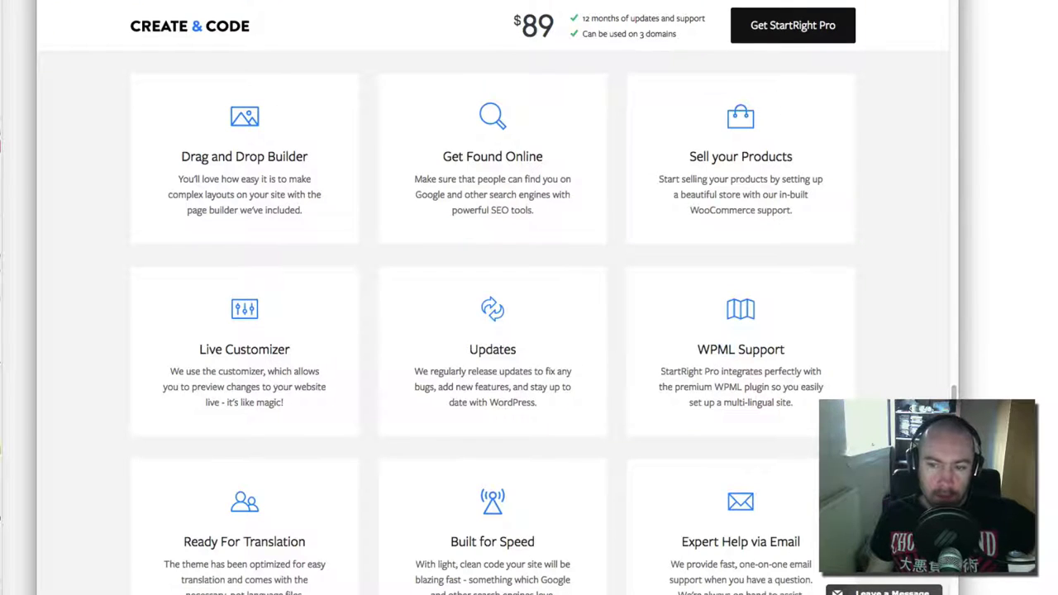
{"action": "left_click_drag", "start_coordinate": [954, 393], "coordinate": [949, 7]}
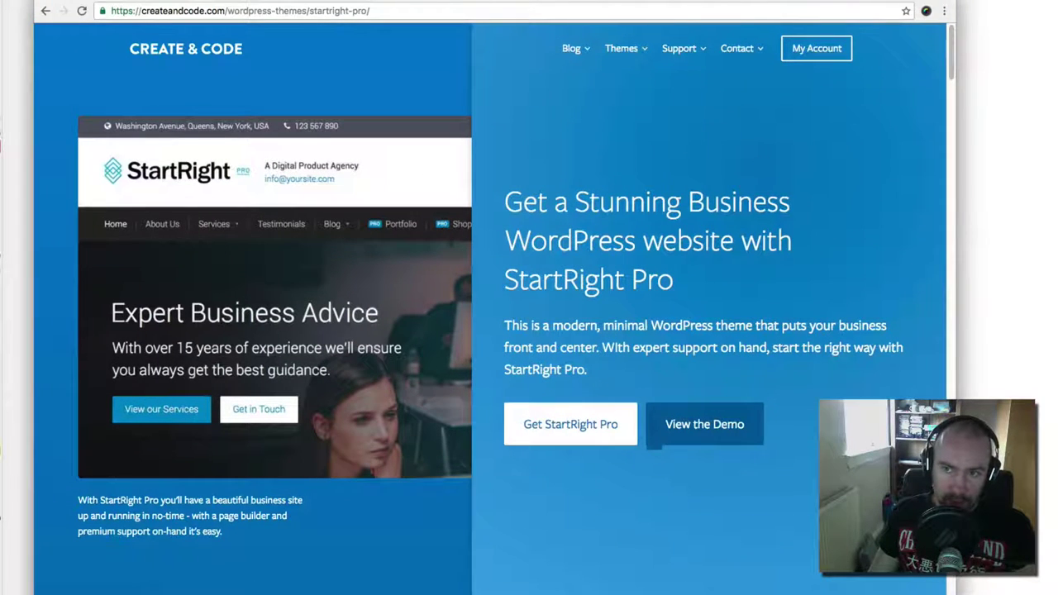
{"action": "left_click_drag", "start_coordinate": [956, 37], "coordinate": [909, 411]}
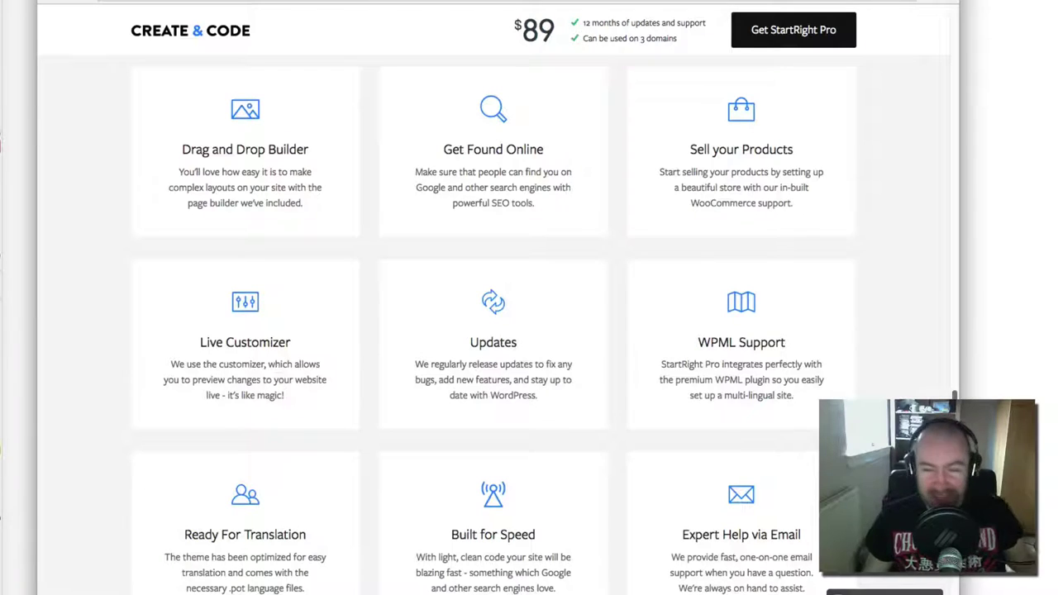
{"action": "scroll", "coordinate": [494, 330], "scroll_direction": "down", "scroll_amount": 3}
{"action": "scroll", "coordinate": [493, 331], "scroll_direction": "up", "scroll_amount": 1}
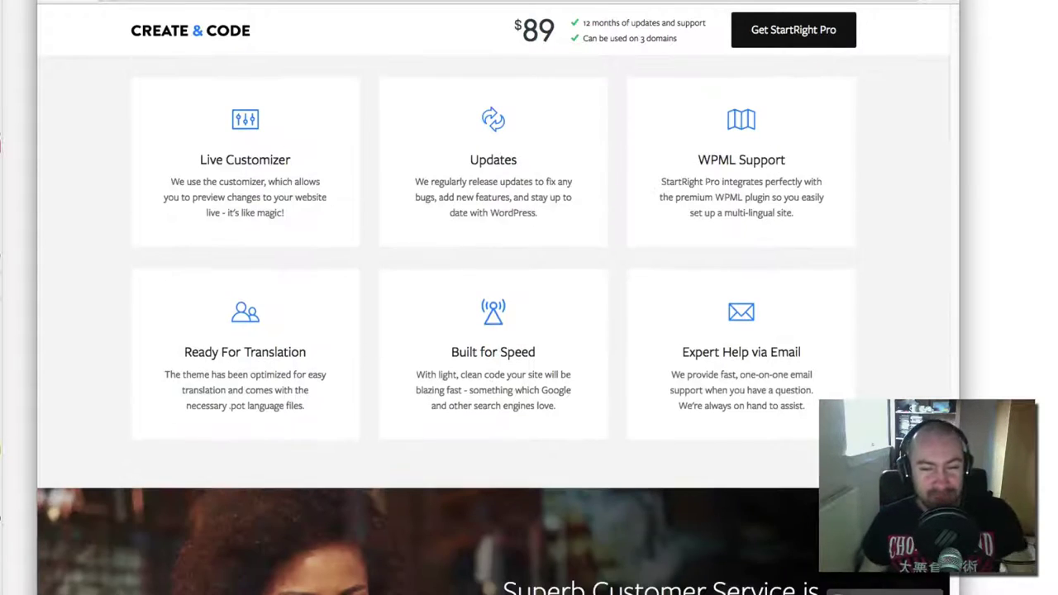
{"action": "scroll", "coordinate": [494, 331], "scroll_direction": "down", "scroll_amount": 7}
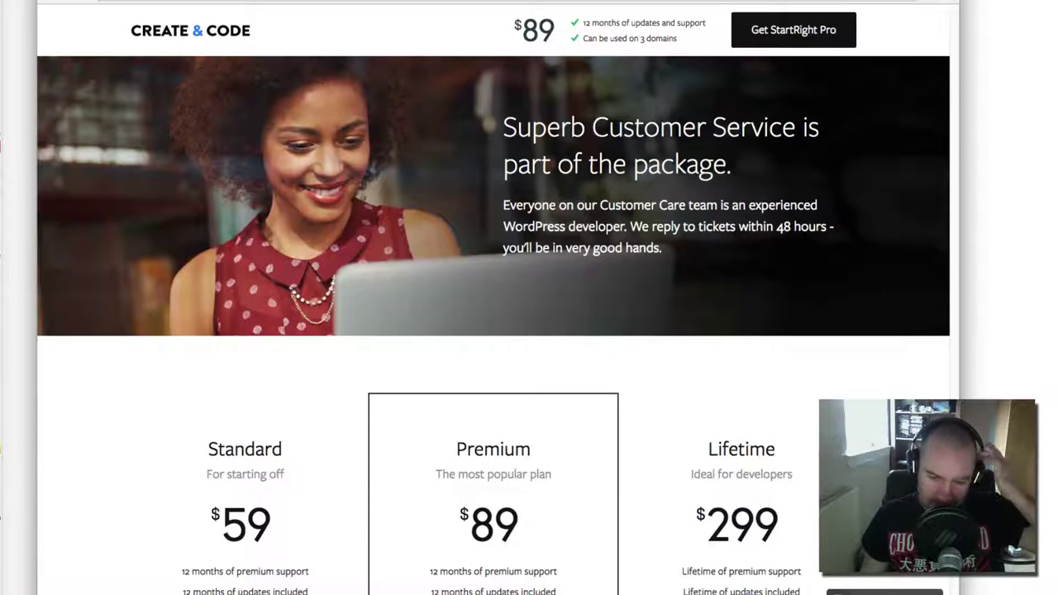
{"action": "scroll", "coordinate": [494, 331], "scroll_direction": "up", "scroll_amount": 1}
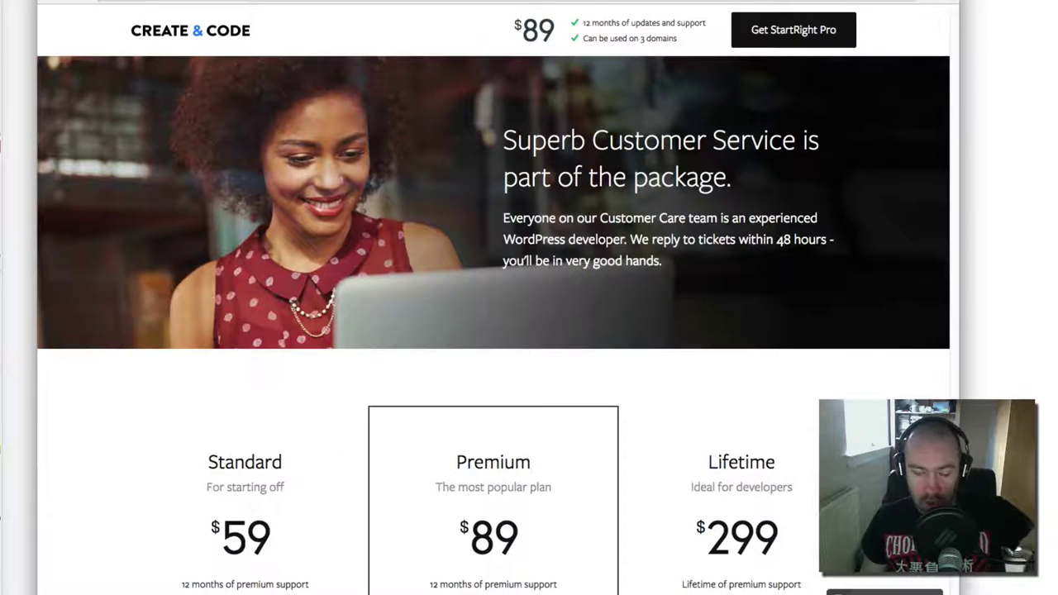
Switch to the Blog page of the StartRight Pro demo and open the Grid with Sidebar layout
{"action": "scroll", "coordinate": [493, 323], "scroll_direction": "up", "scroll_amount": 1}
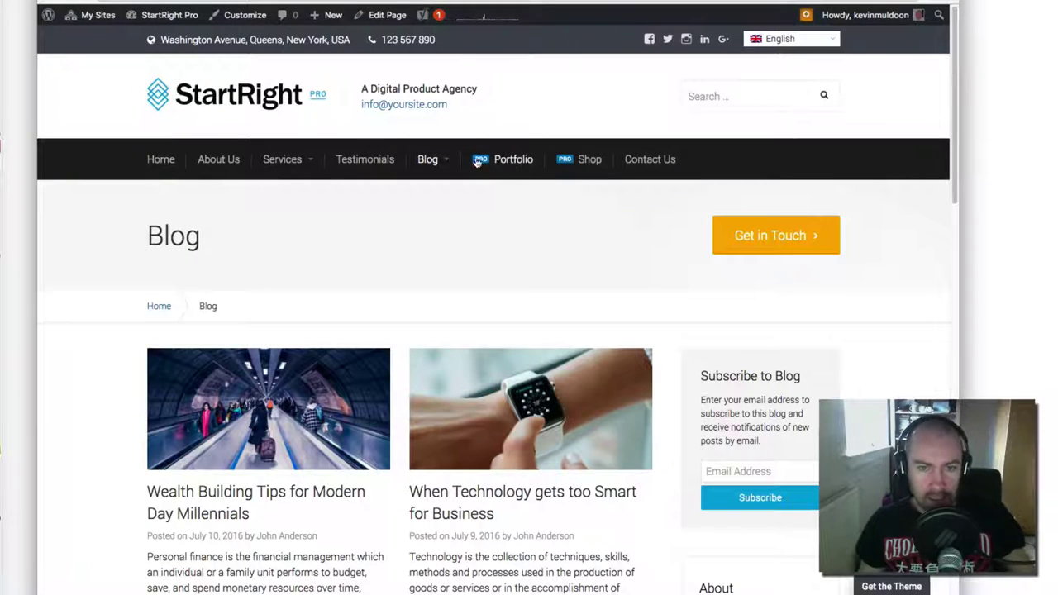
{"action": "mouse_move", "coordinate": [447, 164]}
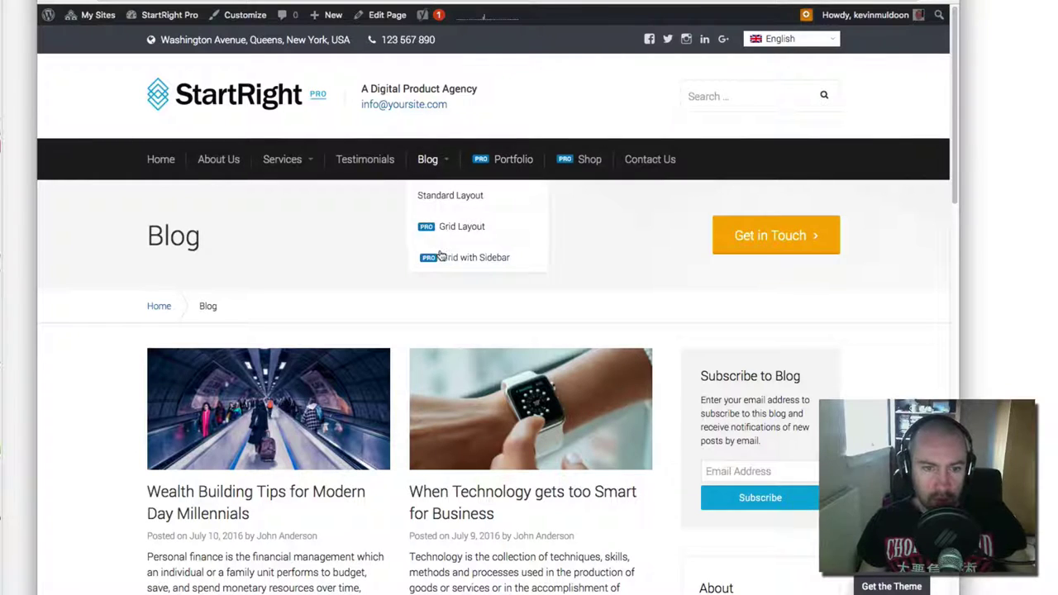
{"action": "left_click", "coordinate": [501, 255]}
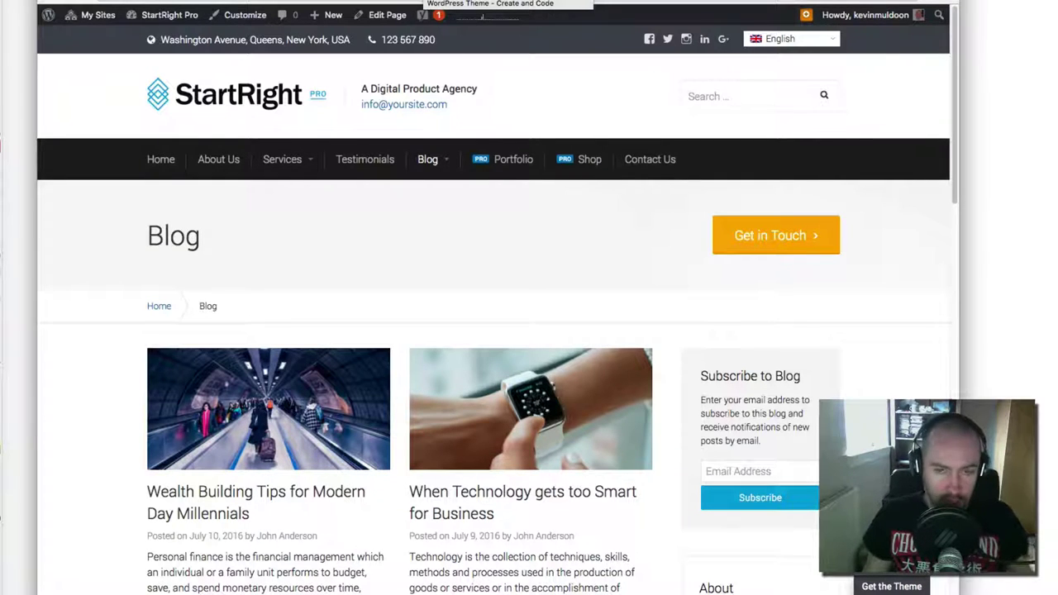
Return to the StartRight Pro product page and review the Standard, Premium and Lifetime plans and the FAQ
{"action": "left_click", "coordinate": [482, 15]}
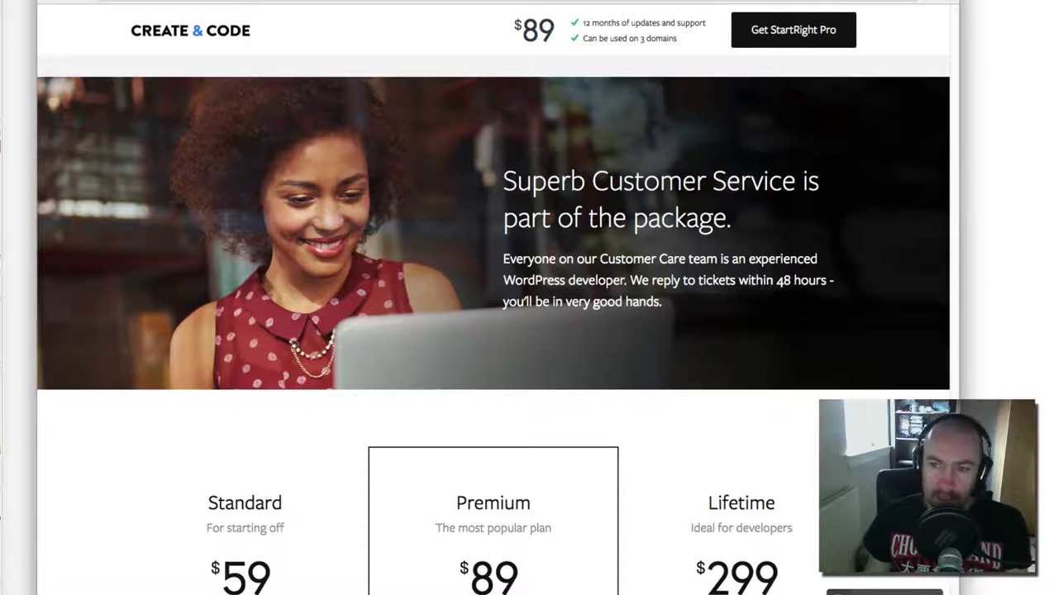
{"action": "scroll", "coordinate": [493, 330], "scroll_direction": "down", "scroll_amount": 10}
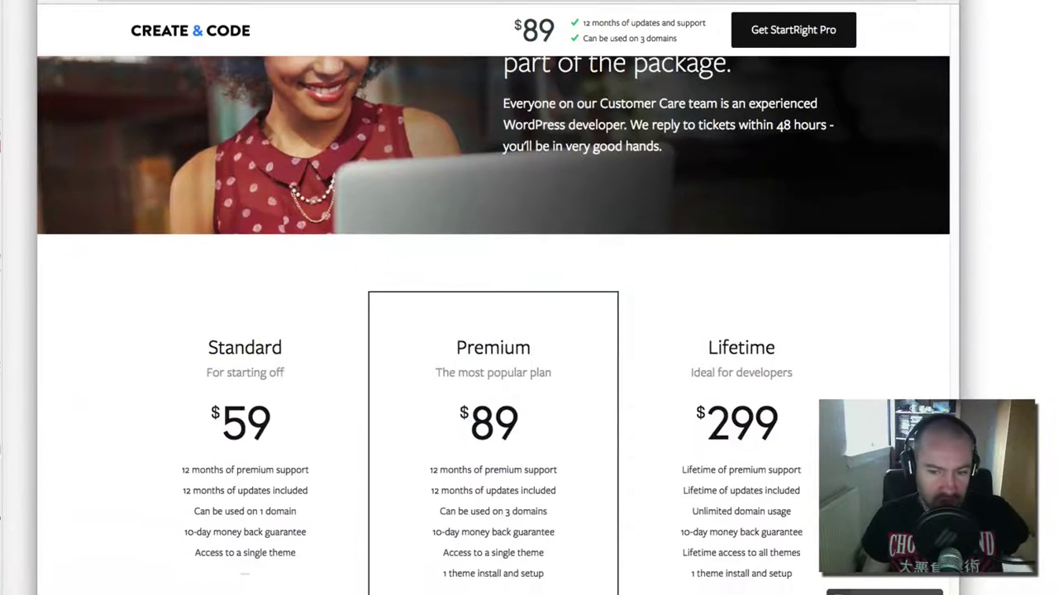
{"action": "scroll", "coordinate": [493, 331], "scroll_direction": "down", "scroll_amount": 4}
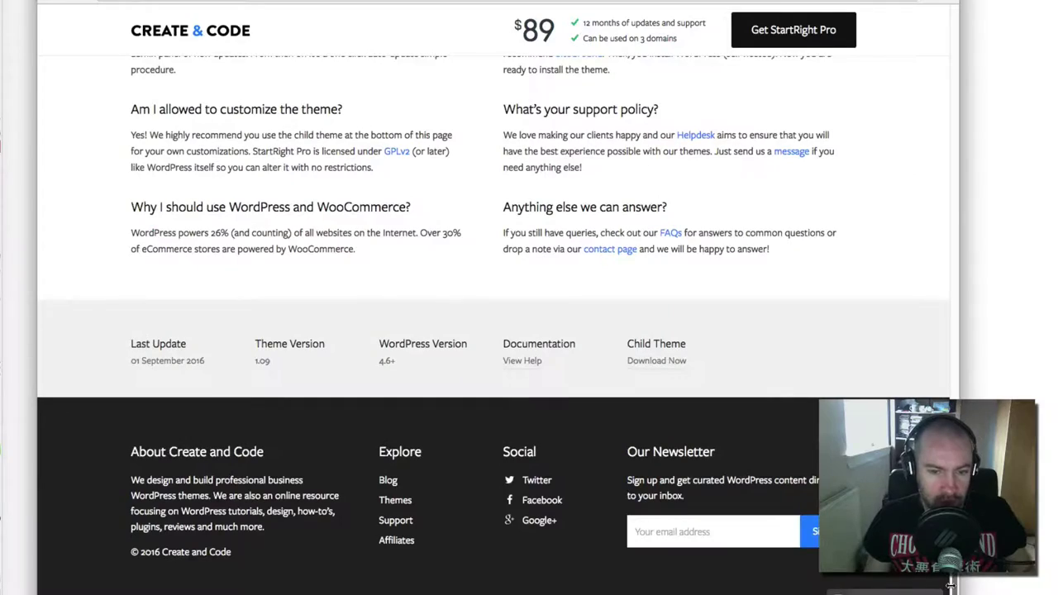
{"action": "left_click_drag", "start_coordinate": [951, 586], "coordinate": [938, 10]}
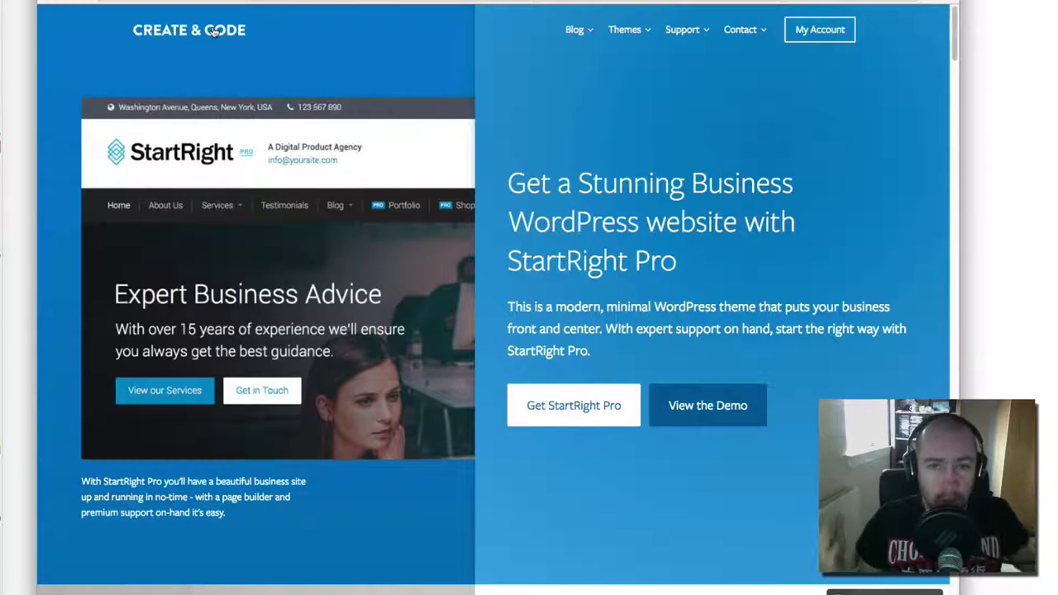
Switch back to the StartRight Pro demo and view its Shop page
{"action": "left_click", "coordinate": [513, 2]}
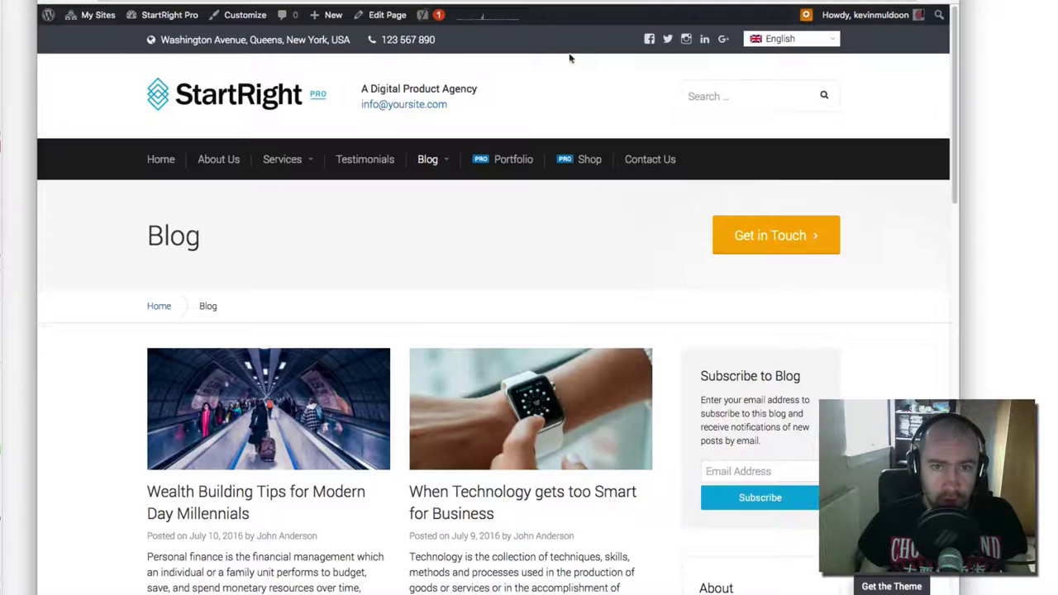
{"action": "left_click", "coordinate": [583, 160]}
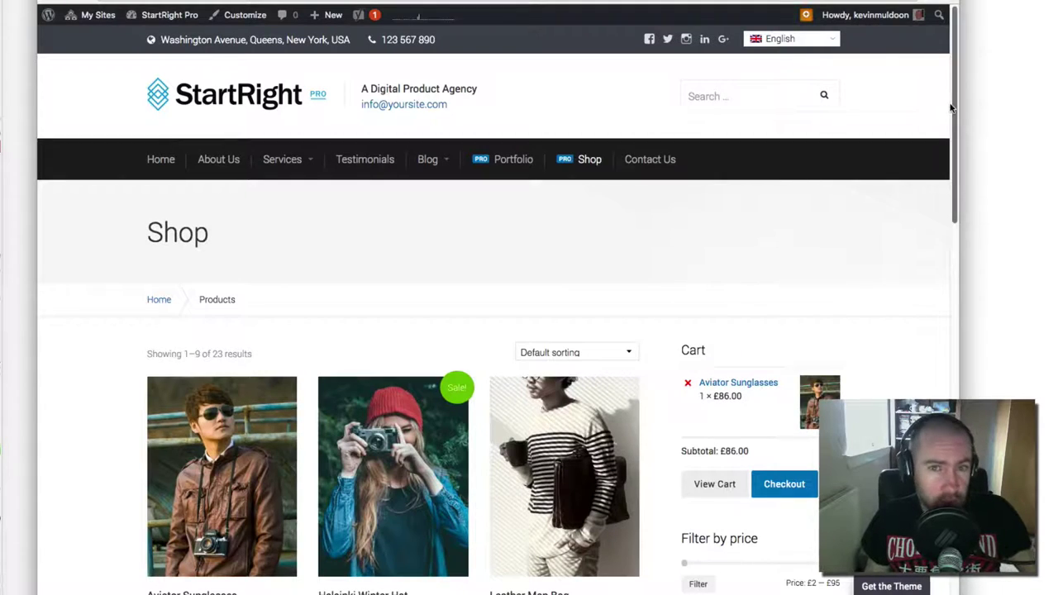
{"action": "left_click_drag", "start_coordinate": [951, 108], "coordinate": [963, 50]}
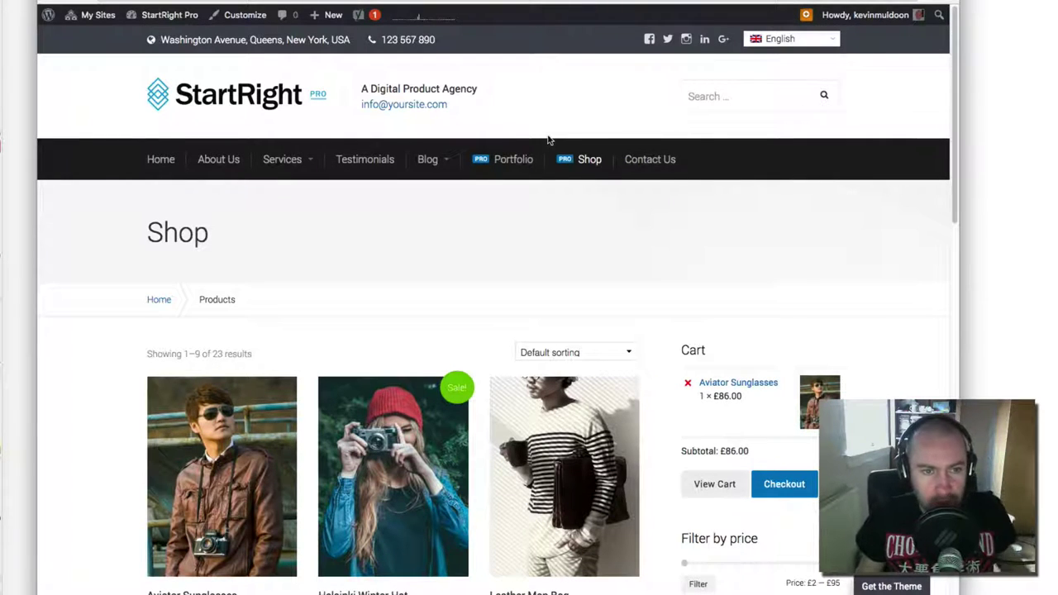
Return to the Create and Code site, visit its home page, and open the StartRight Pro product page from there
{"action": "key", "text": "ctrl+Tab"}
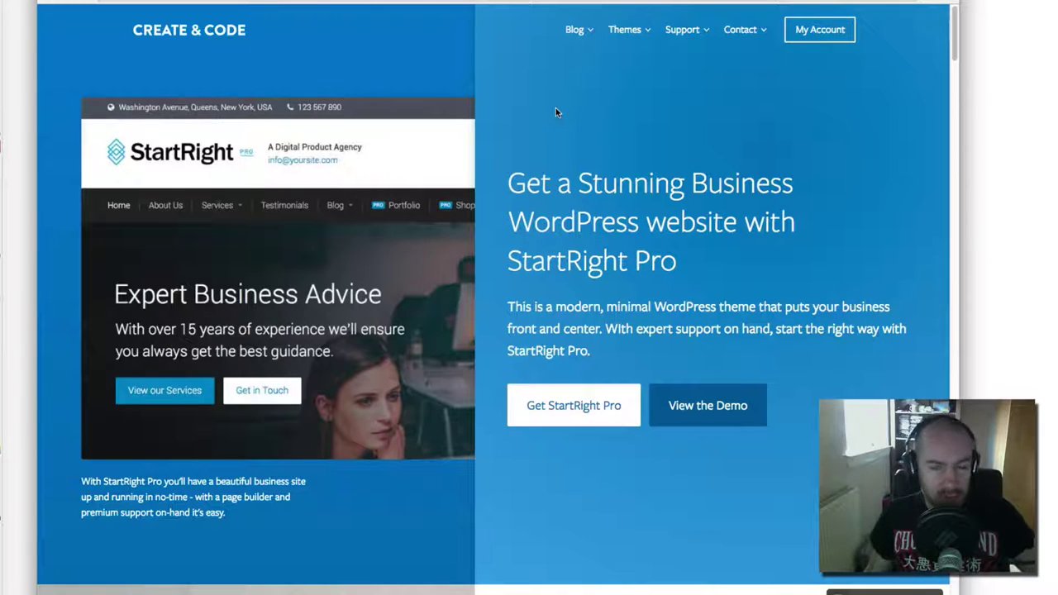
{"action": "left_click", "coordinate": [198, 35]}
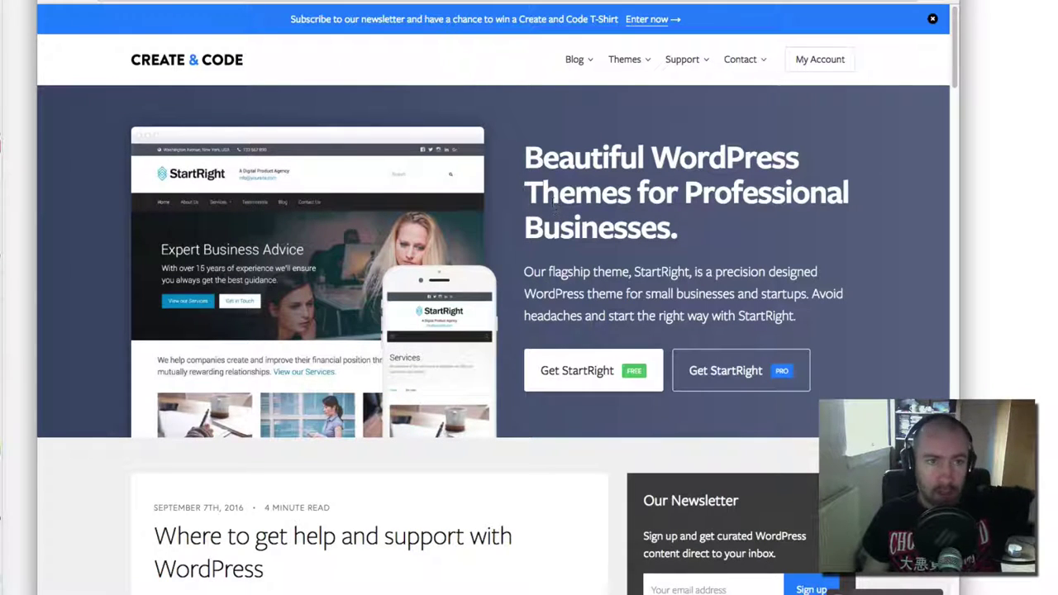
{"action": "left_click", "coordinate": [735, 383]}
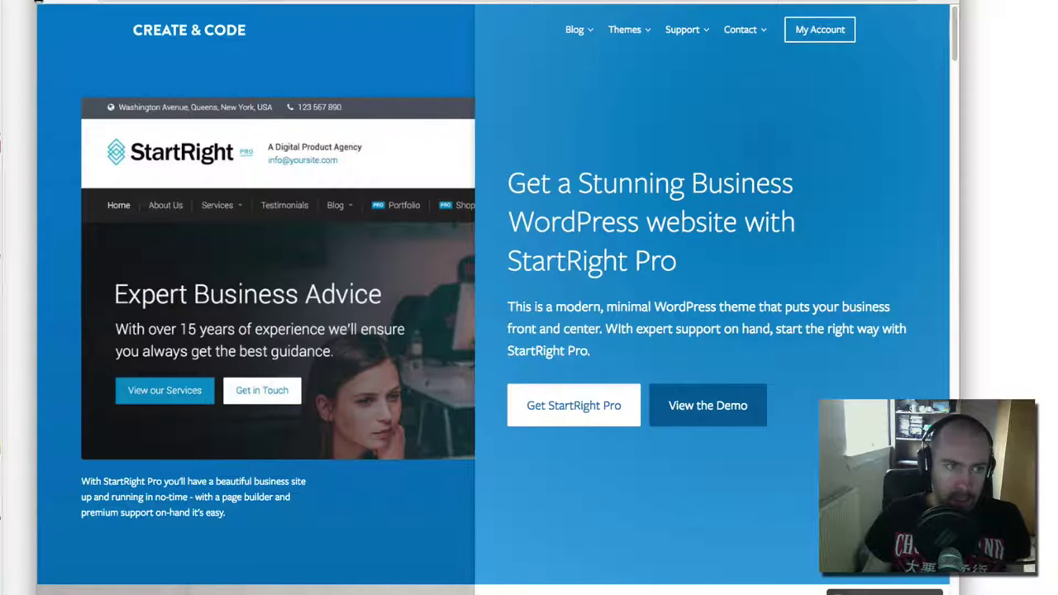
Return to the Customizer and close it without publishing the layout changes
{"action": "key", "text": "alt+Left"}
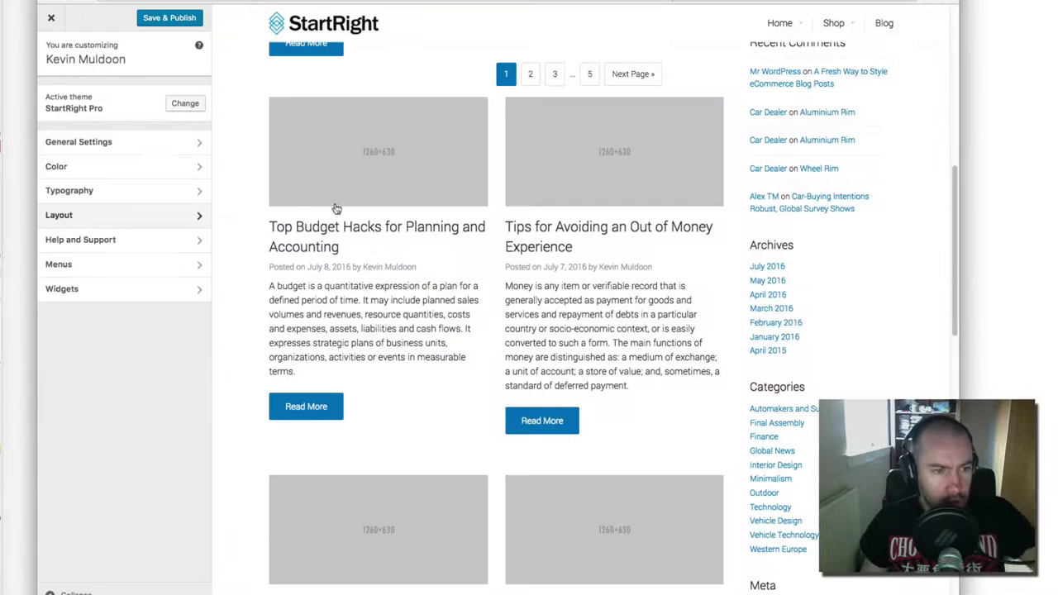
{"action": "left_click", "coordinate": [50, 17]}
{"action": "left_click", "coordinate": [708, 178]}
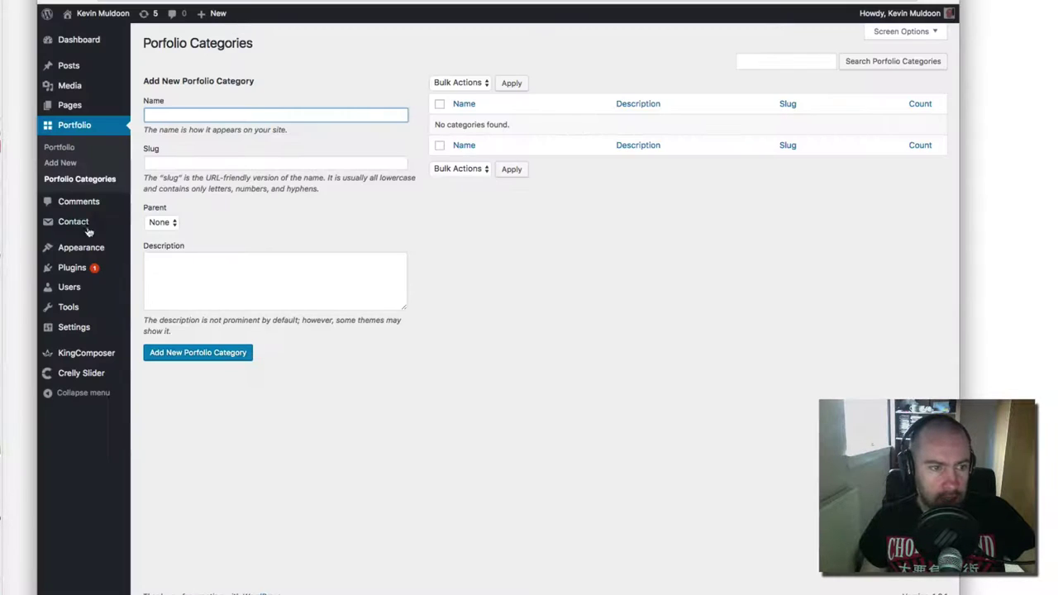
Open the theme file editor for StartRight Pro and view the blog-archive.php template
{"action": "mouse_move", "coordinate": [91, 248]}
{"action": "left_click", "coordinate": [154, 396]}
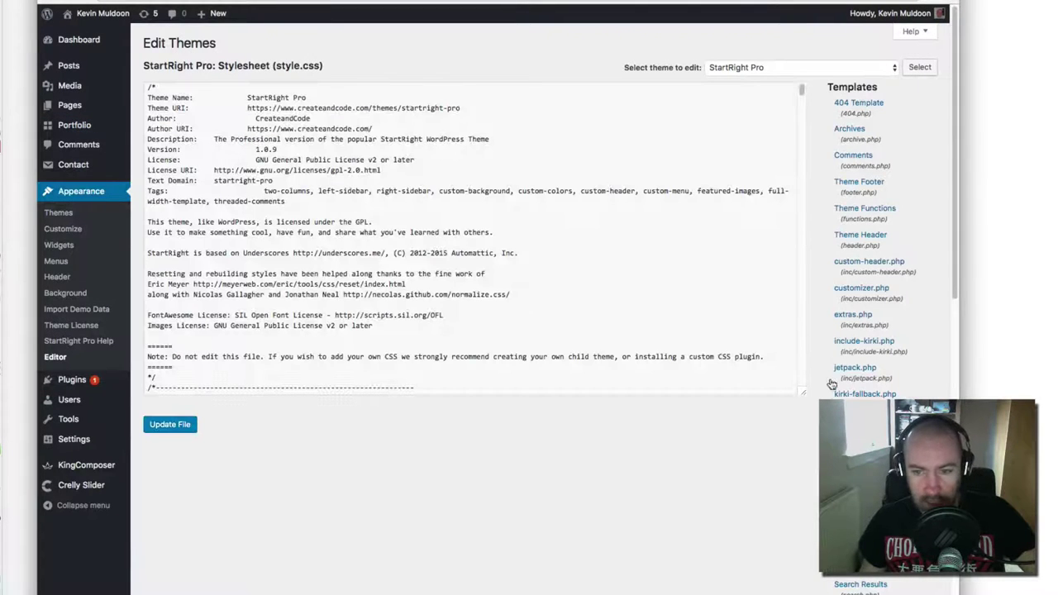
{"action": "scroll", "coordinate": [830, 385], "scroll_direction": "down", "scroll_amount": 5}
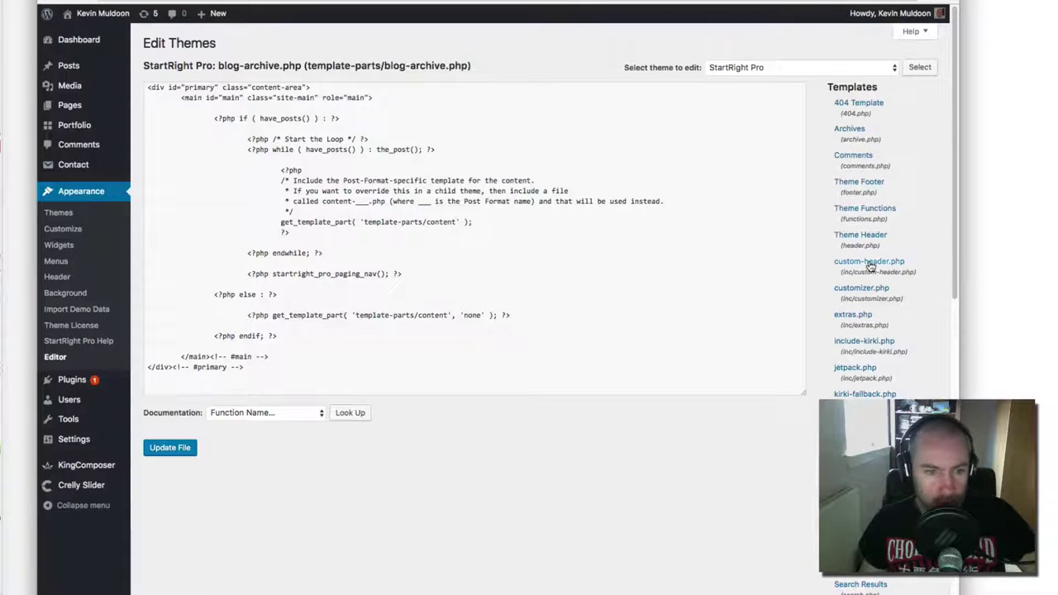
{"action": "left_click", "coordinate": [874, 275]}
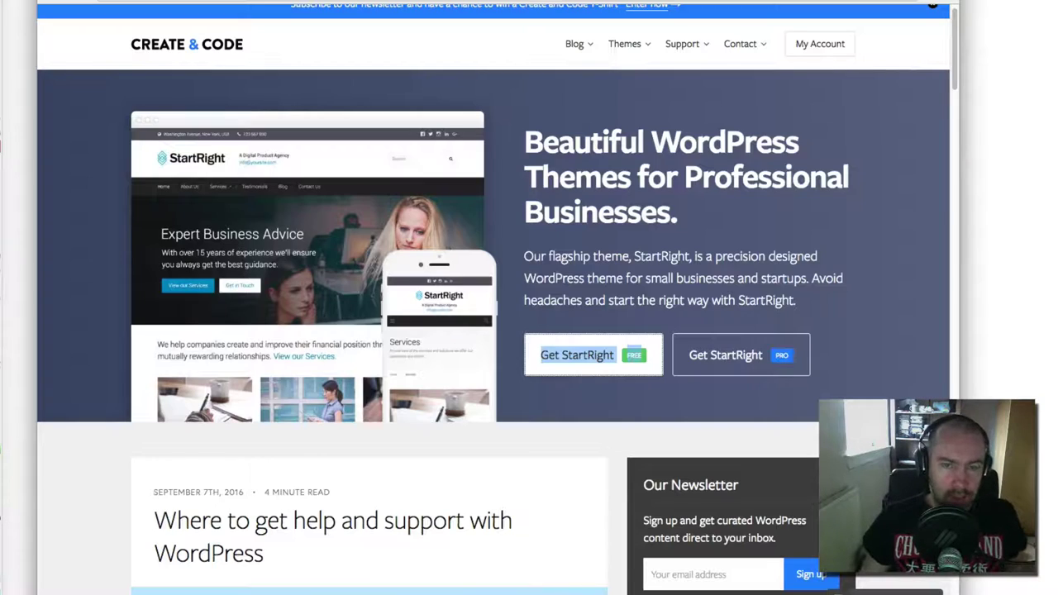
Switch to the blog post "StartRight – A Beautiful Free Business WordPress Theme" and look through it
{"action": "left_click", "coordinate": [660, 303]}
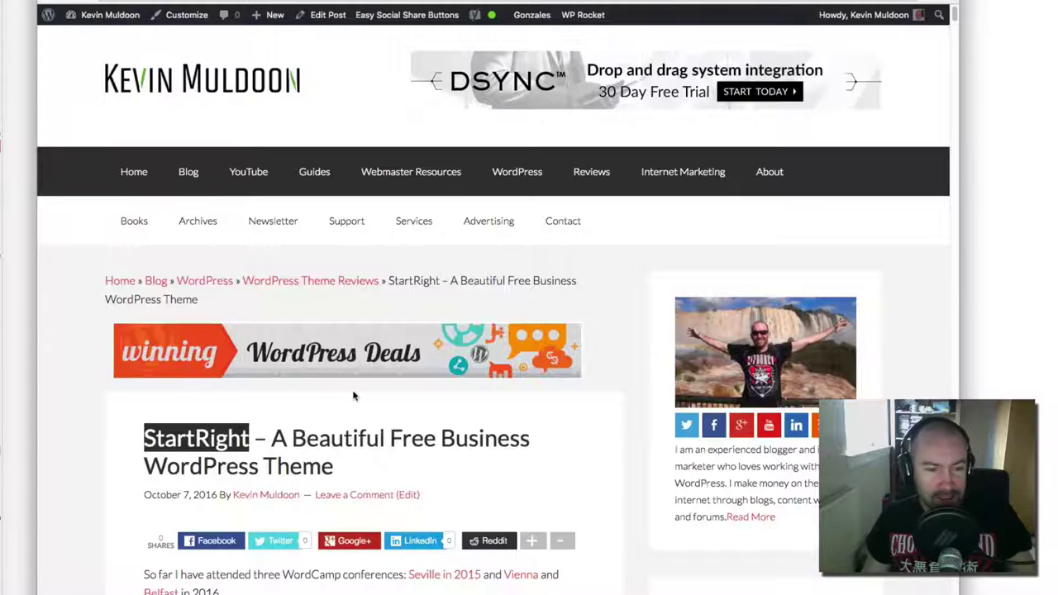
{"action": "scroll", "coordinate": [353, 396], "scroll_direction": "down", "scroll_amount": 10}
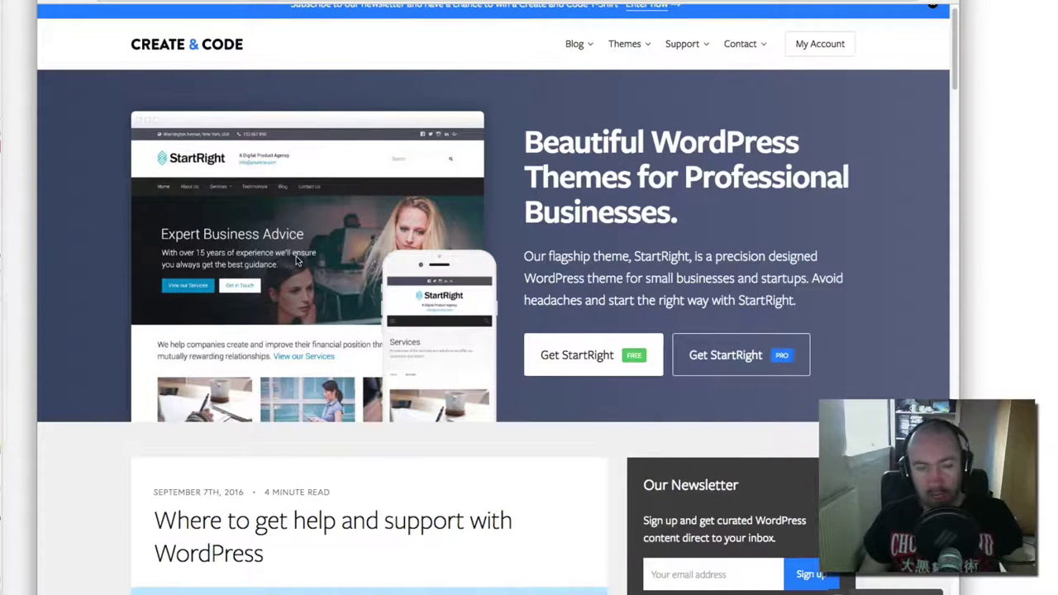
From the Create and Code home page, open the free StartRight theme page and proceed to its download checkout
{"action": "left_click", "coordinate": [597, 355]}
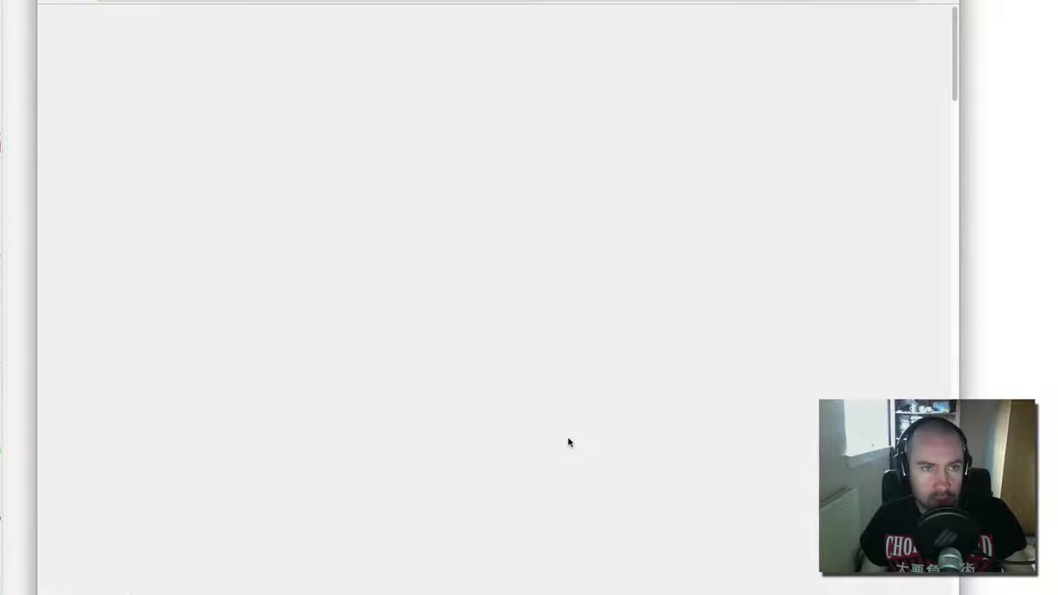
{"action": "scroll", "coordinate": [564, 428], "scroll_direction": "down", "scroll_amount": 3}
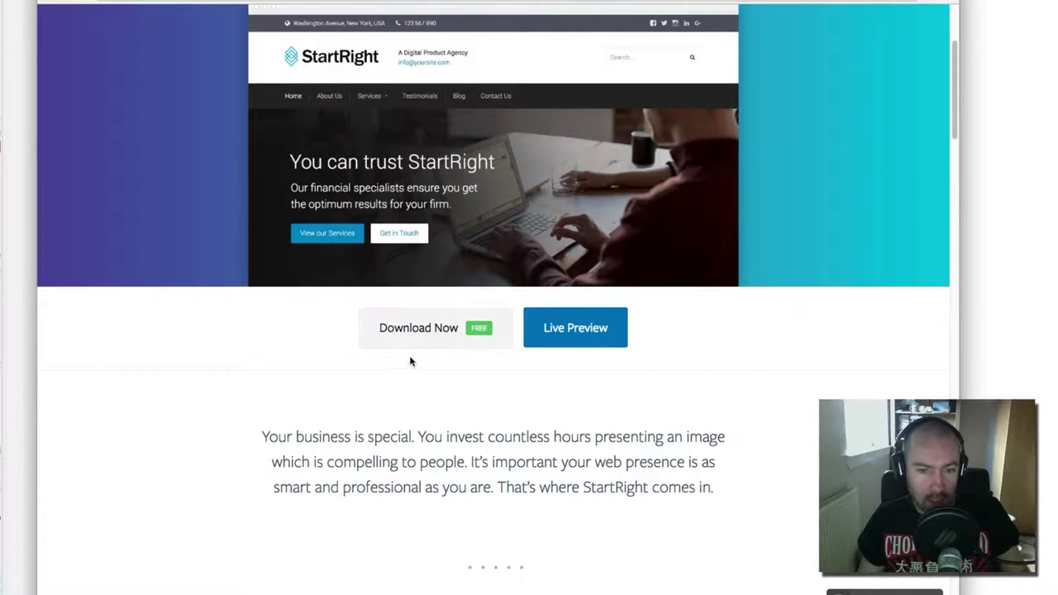
{"action": "left_click", "coordinate": [436, 328]}
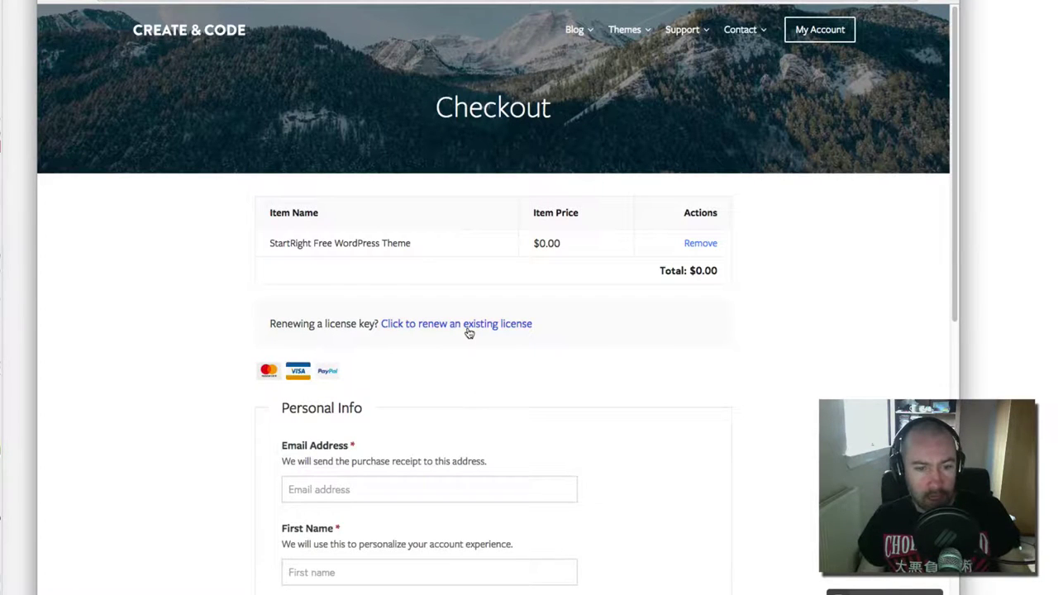
Review the checkout form for the free theme, agree to the terms, and highlight the purchase total
{"action": "scroll", "coordinate": [416, 377], "scroll_direction": "down", "scroll_amount": 3}
{"action": "scroll", "coordinate": [361, 402], "scroll_direction": "down", "scroll_amount": 3}
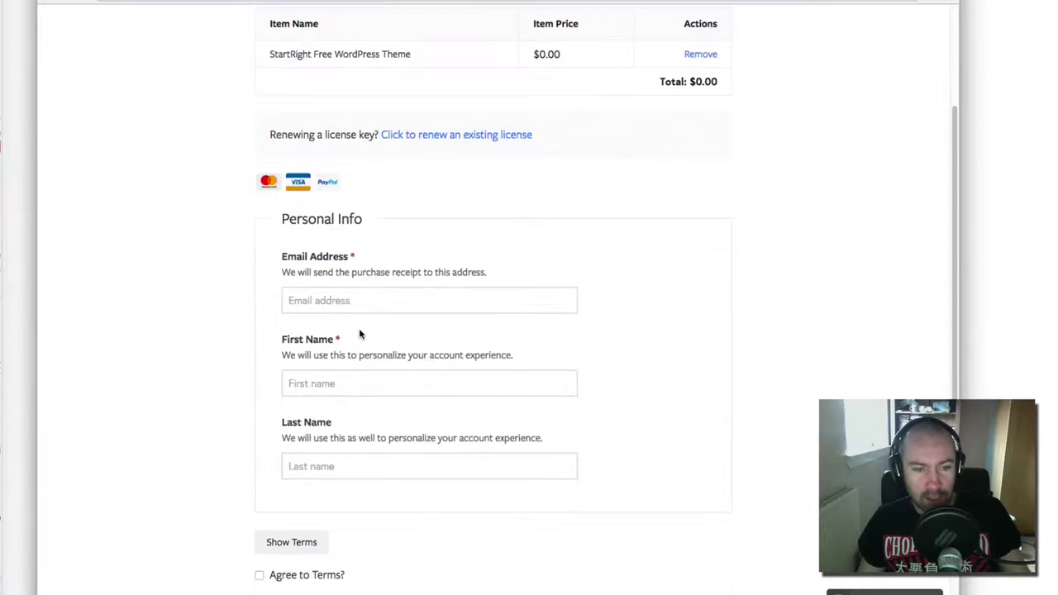
{"action": "scroll", "coordinate": [372, 463], "scroll_direction": "down", "scroll_amount": 5}
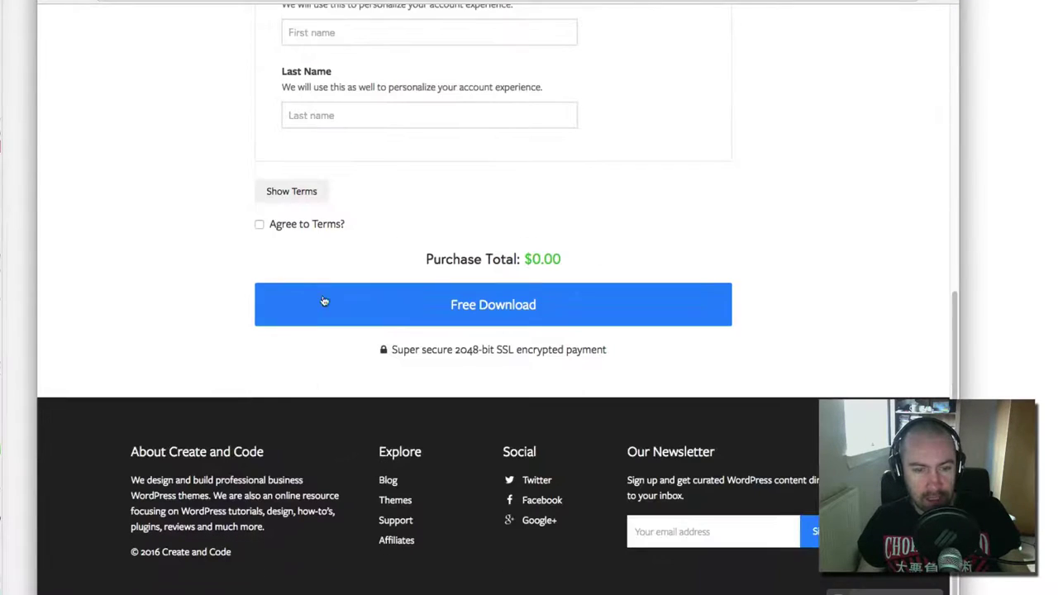
{"action": "left_click", "coordinate": [260, 224]}
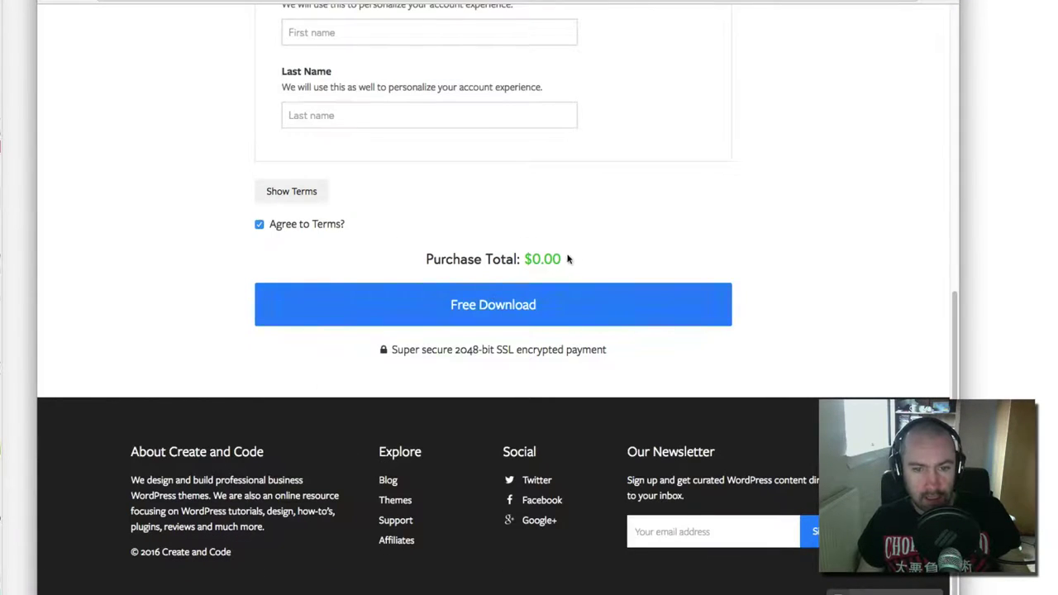
{"action": "left_click_drag", "start_coordinate": [567, 258], "coordinate": [417, 259]}
Look over the checkout form, showing and hiding its terms, and return to the Create and Code home page
{"action": "scroll", "coordinate": [444, 349], "scroll_direction": "up", "scroll_amount": 3}
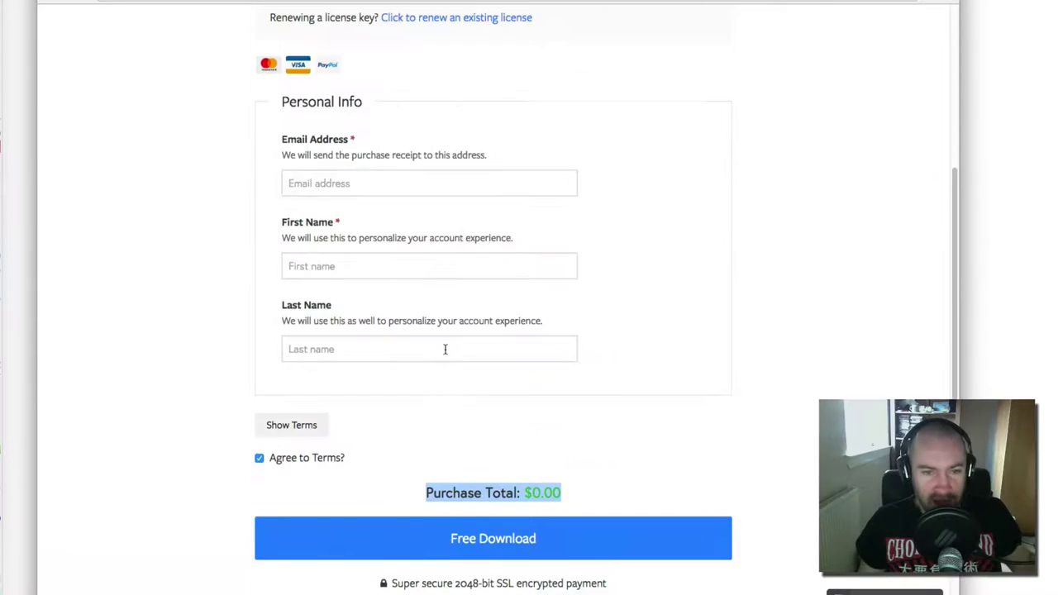
{"action": "scroll", "coordinate": [445, 349], "scroll_direction": "up", "scroll_amount": 4}
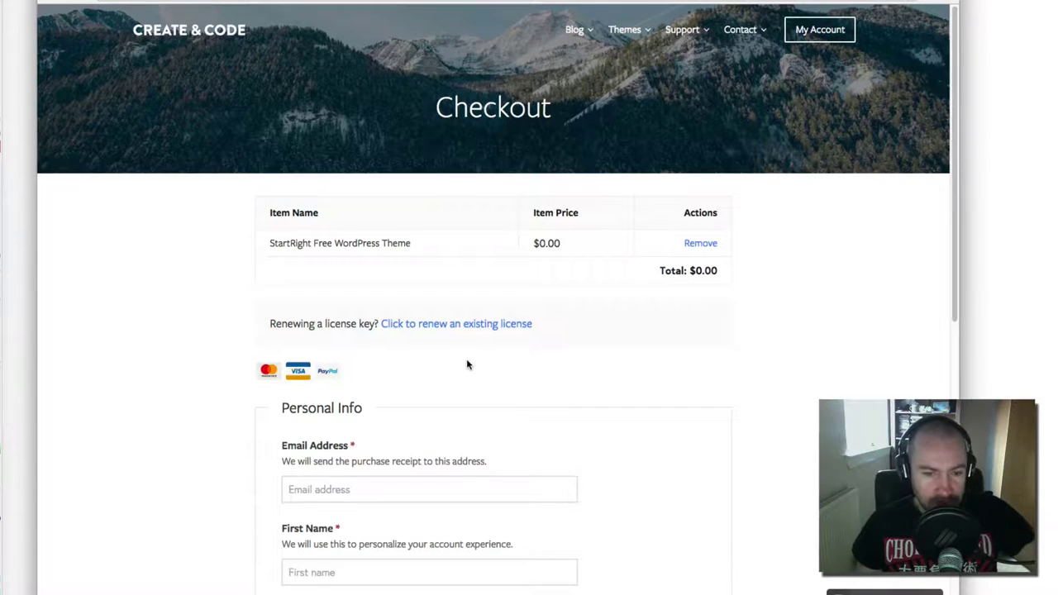
{"action": "scroll", "coordinate": [466, 364], "scroll_direction": "down", "scroll_amount": 2}
{"action": "scroll", "coordinate": [466, 362], "scroll_direction": "down", "scroll_amount": 2}
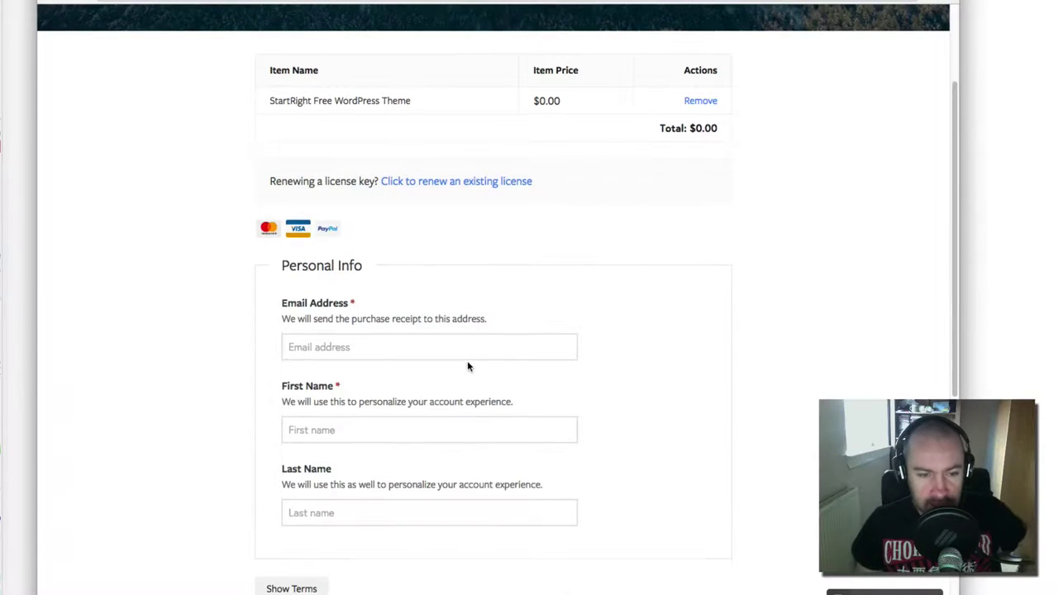
{"action": "scroll", "coordinate": [380, 422], "scroll_direction": "down", "scroll_amount": 5}
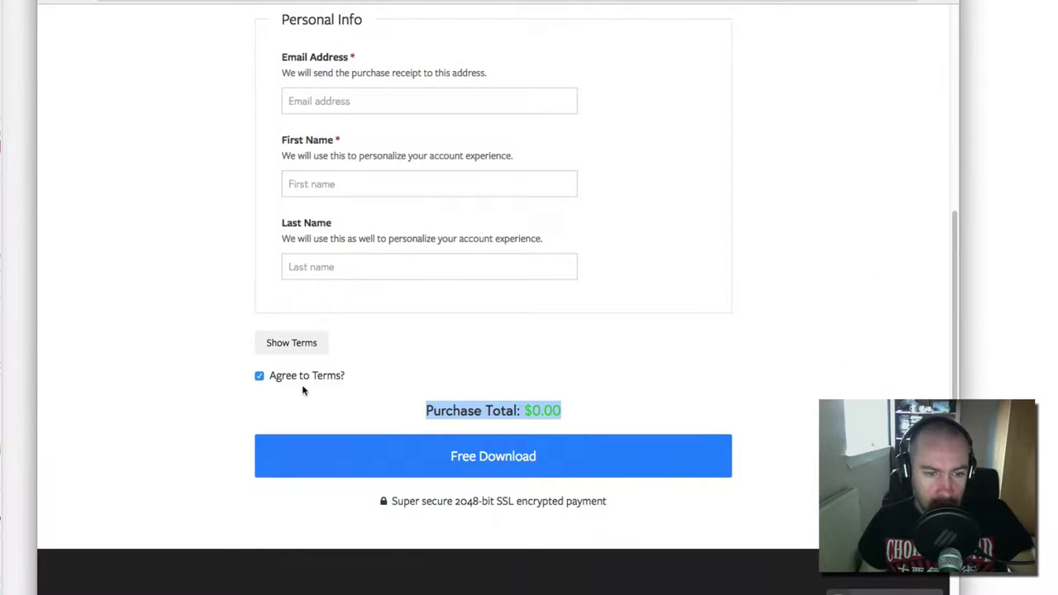
{"action": "left_click", "coordinate": [308, 344]}
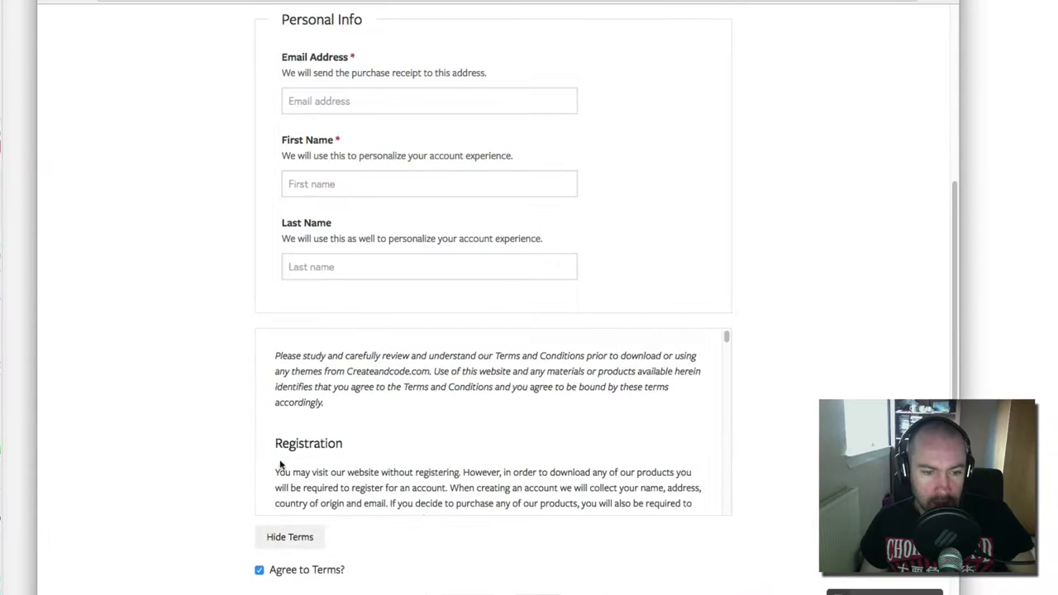
{"action": "triple_click", "coordinate": [307, 551]}
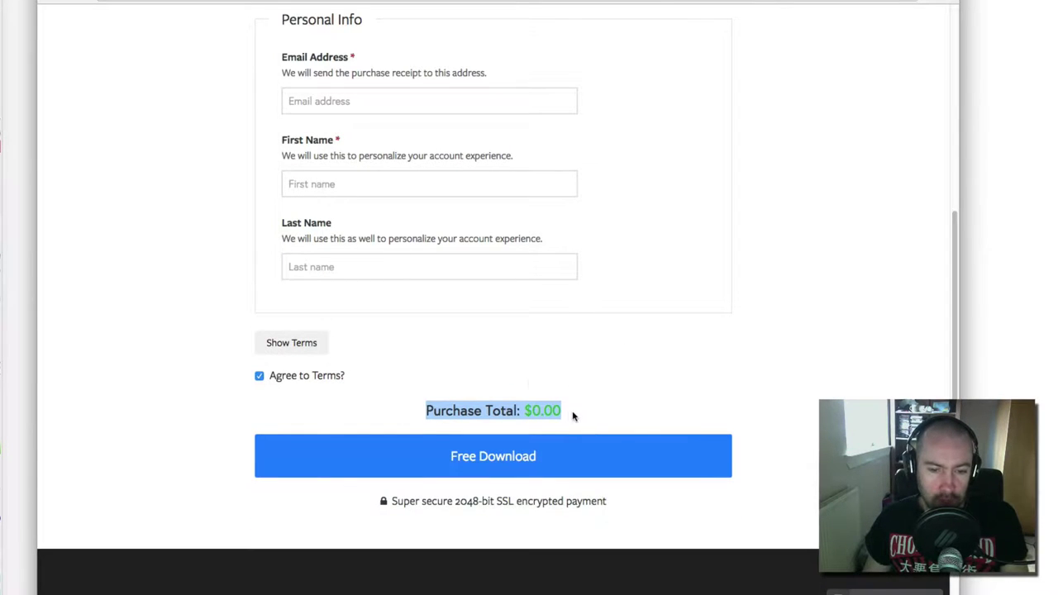
{"action": "scroll", "coordinate": [573, 416], "scroll_direction": "up", "scroll_amount": 5}
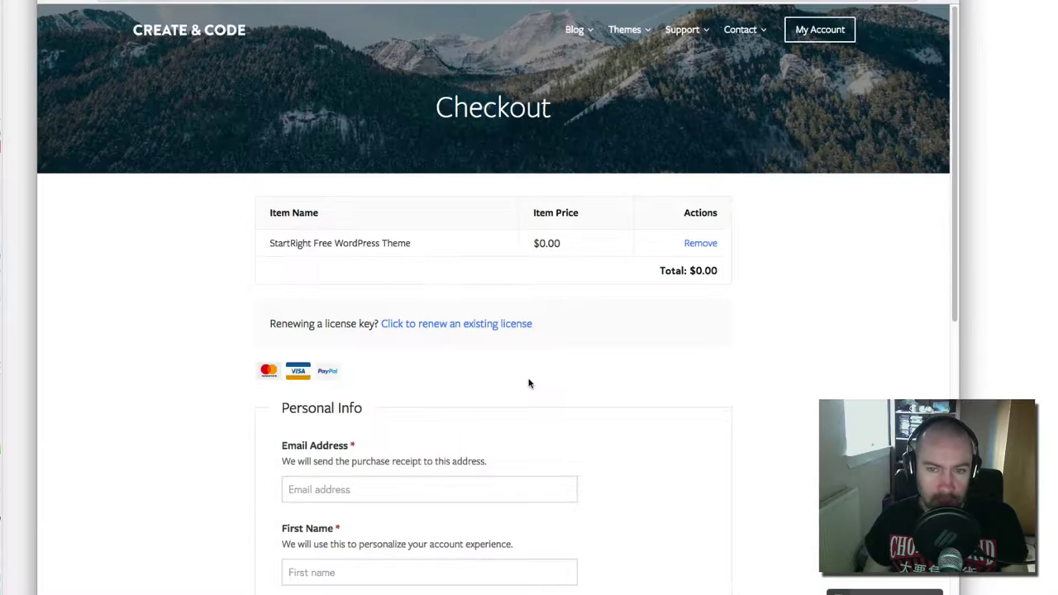
{"action": "left_click", "coordinate": [191, 35]}
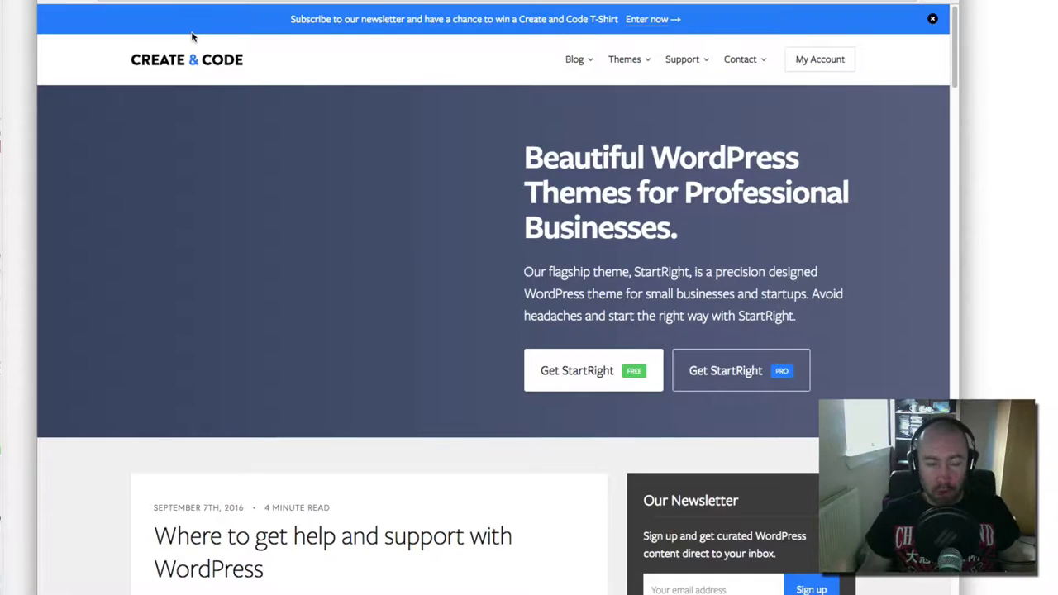